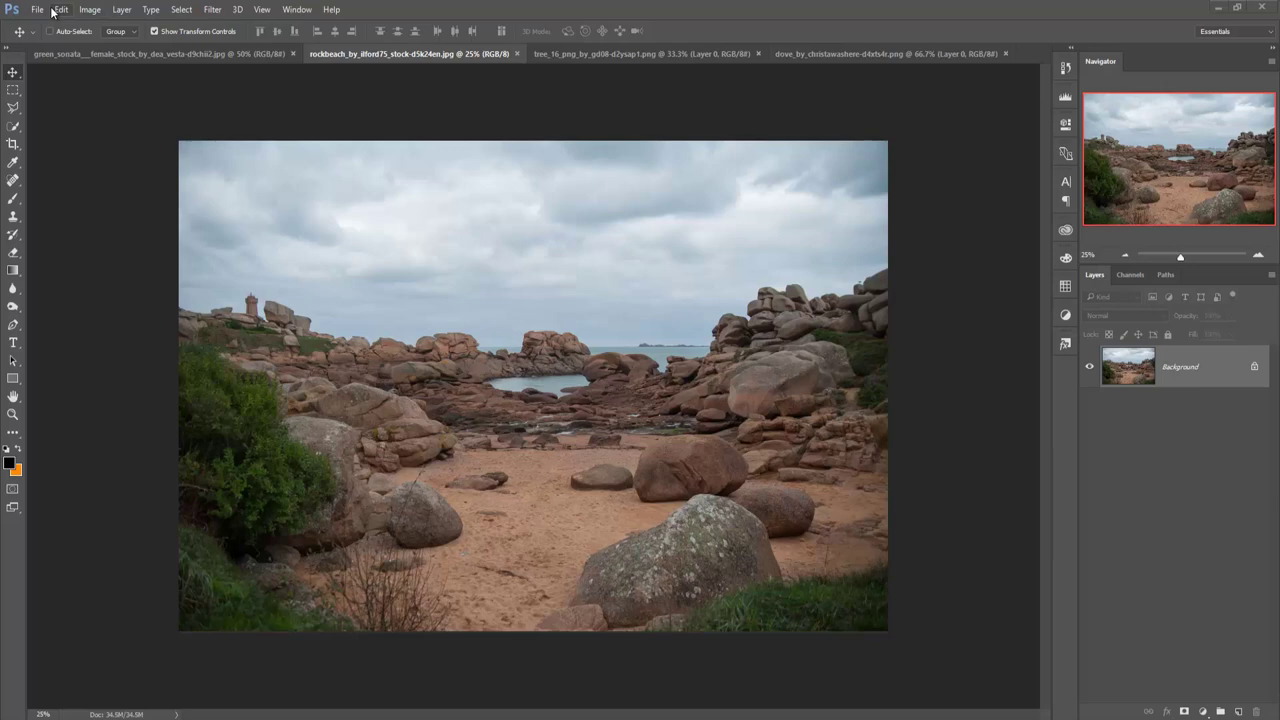
Create a new blank document from the 1280 × 720 px preset.
{"action": "left_click", "coordinate": [38, 10]}
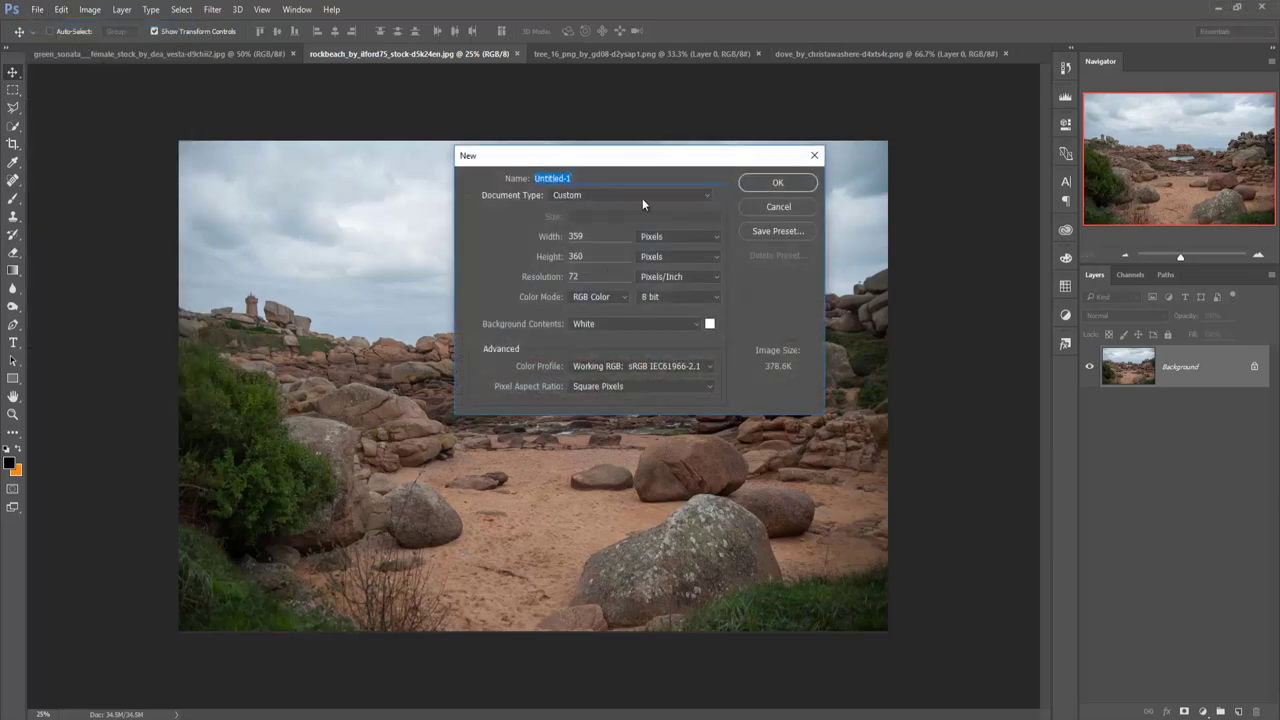
{"action": "left_click", "coordinate": [642, 198]}
{"action": "left_click", "coordinate": [591, 238]}
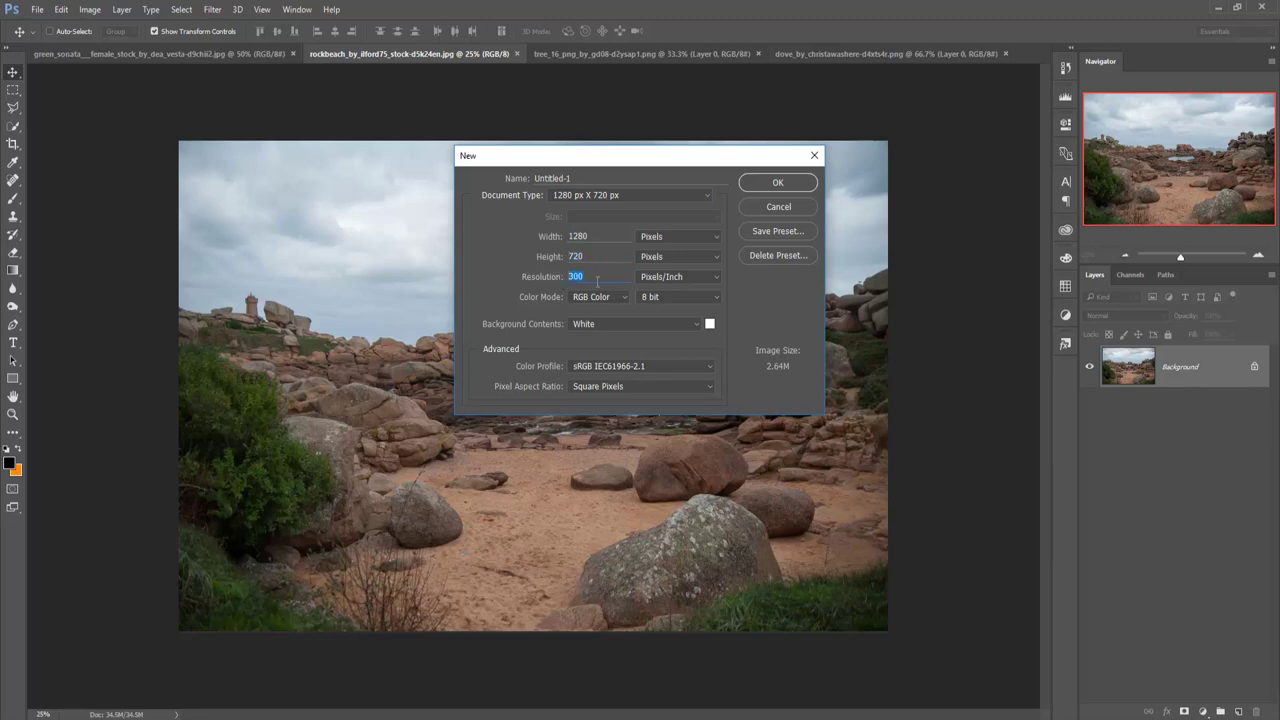
{"action": "left_click", "coordinate": [760, 182]}
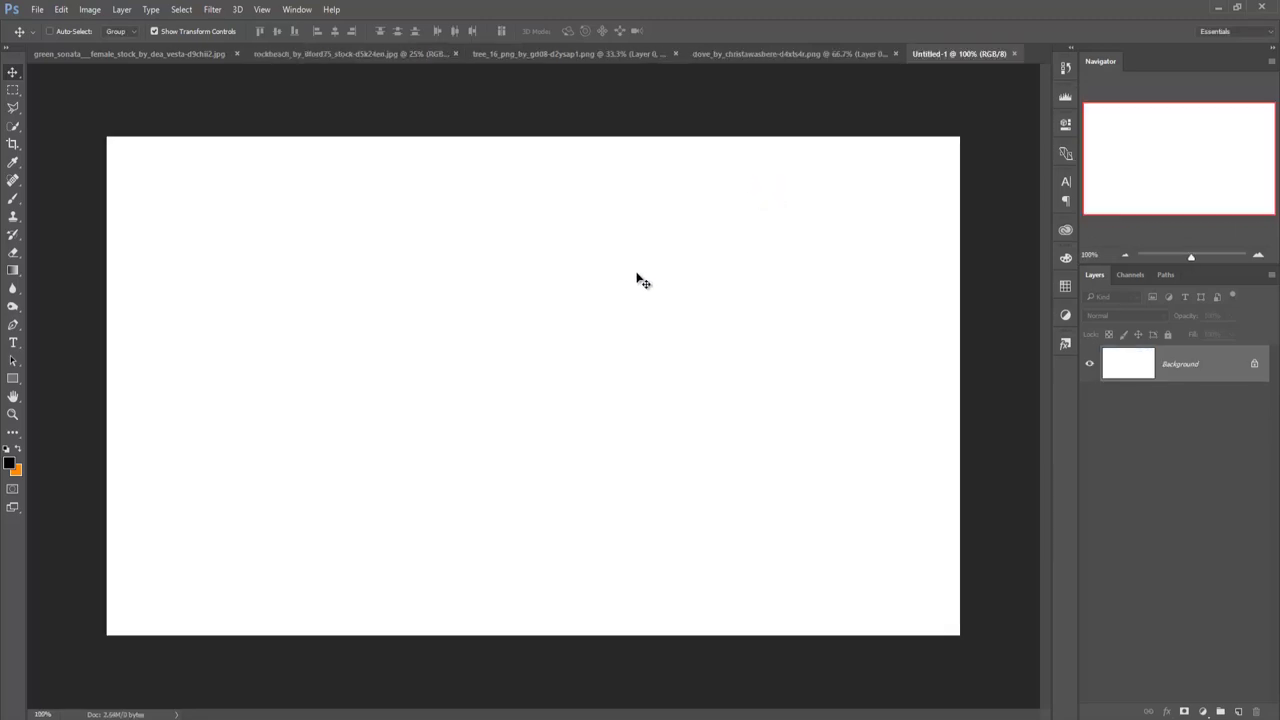
Float the rocky beach photo in its own window.
{"action": "left_click", "coordinate": [165, 54]}
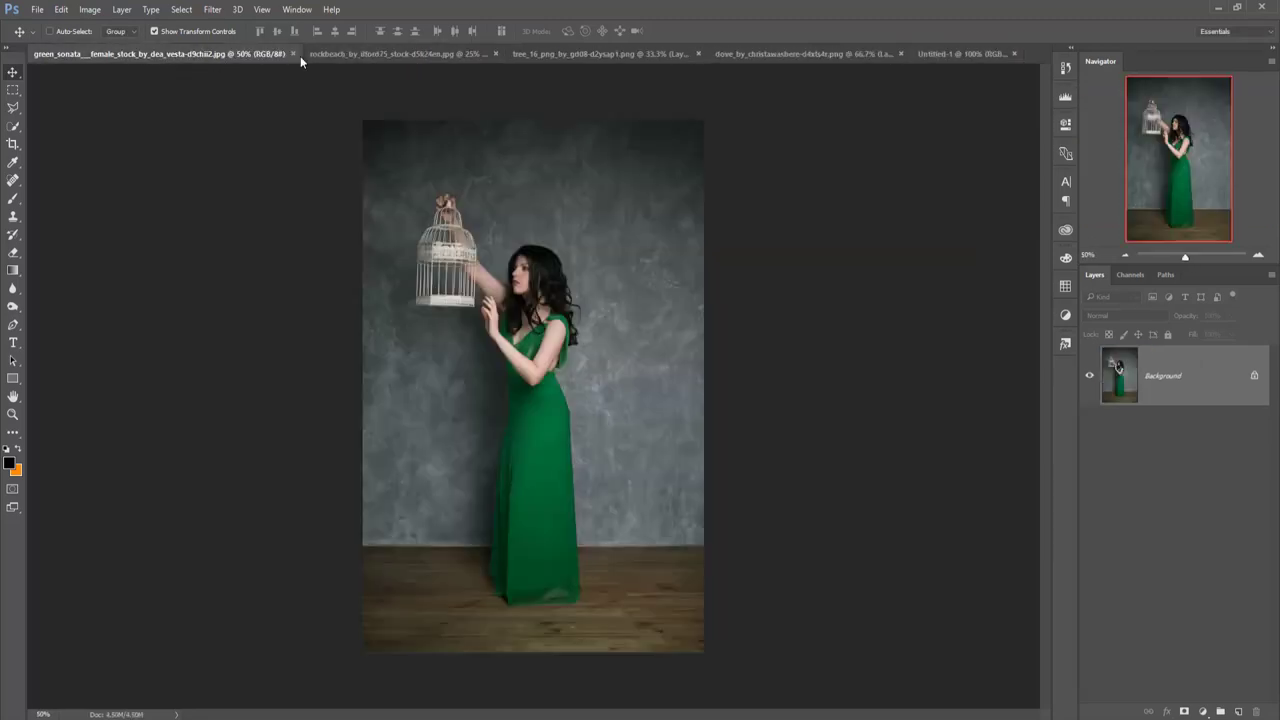
{"action": "left_click", "coordinate": [347, 53]}
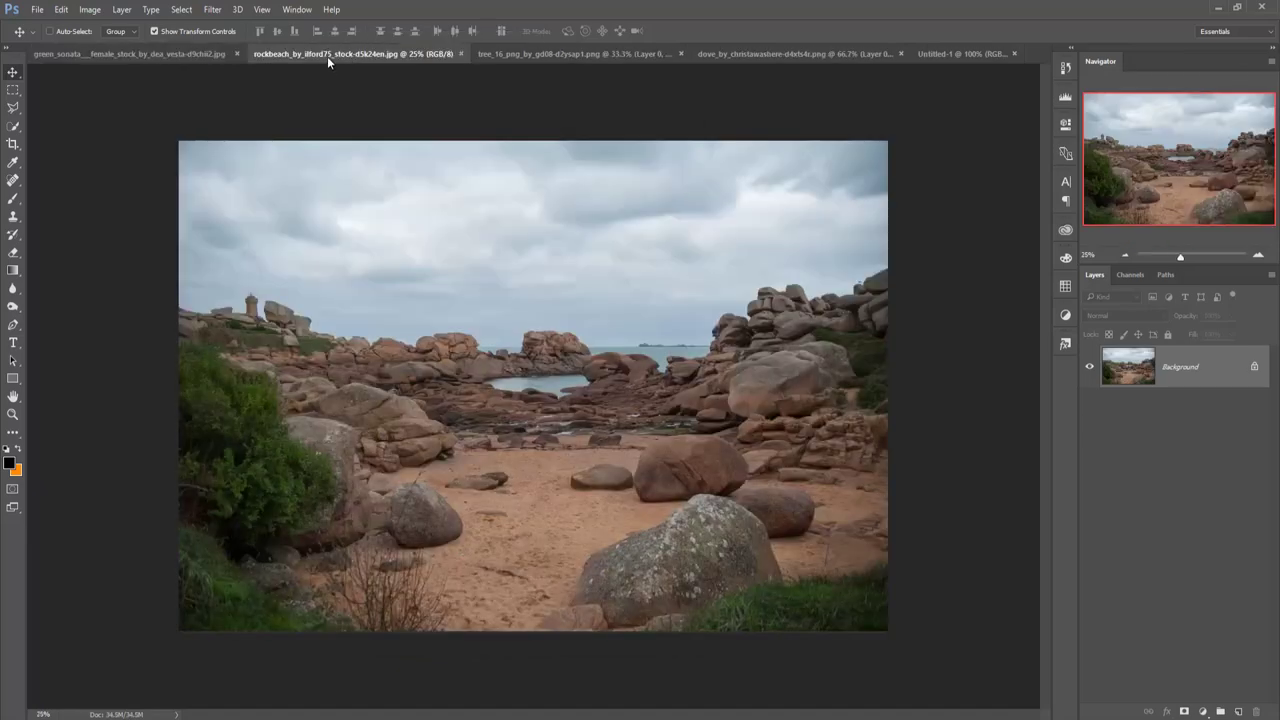
{"action": "left_click_drag", "start_coordinate": [327, 56], "coordinate": [327, 91]}
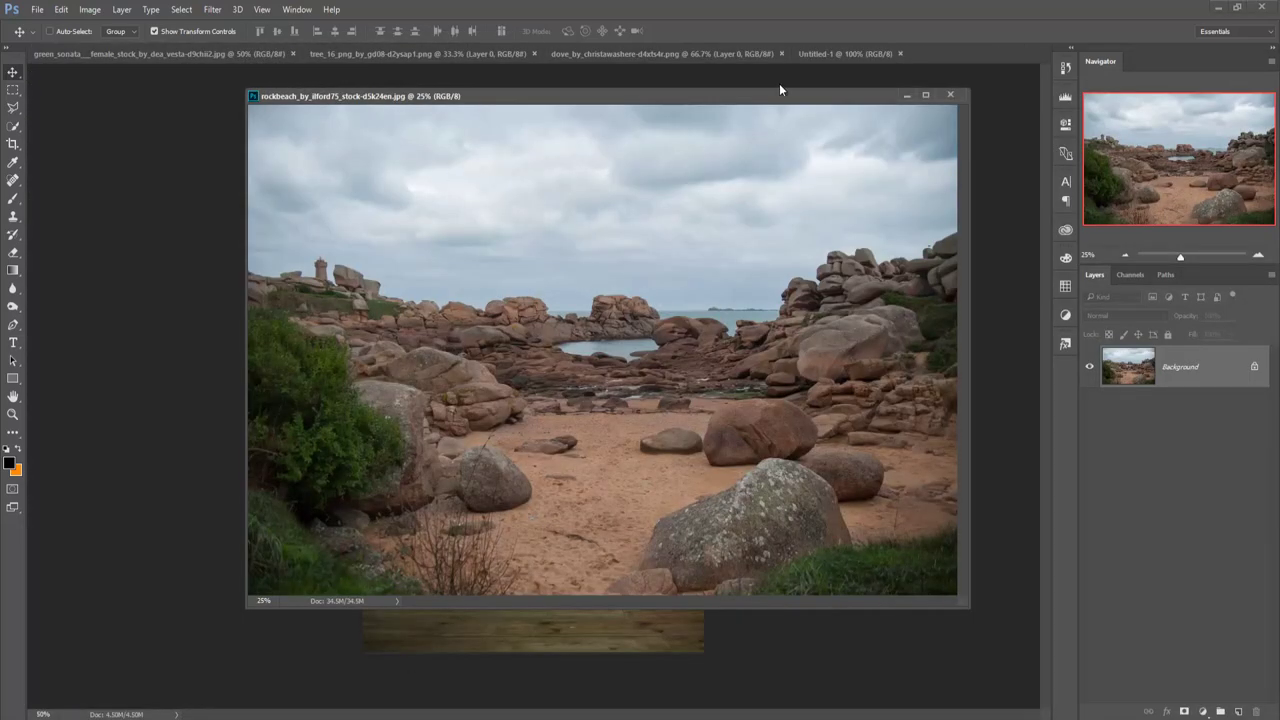
Drag the rocky beach photo into Untitled-1 as a new layer.
{"action": "left_click", "coordinate": [840, 54]}
{"action": "left_click", "coordinate": [535, 235]}
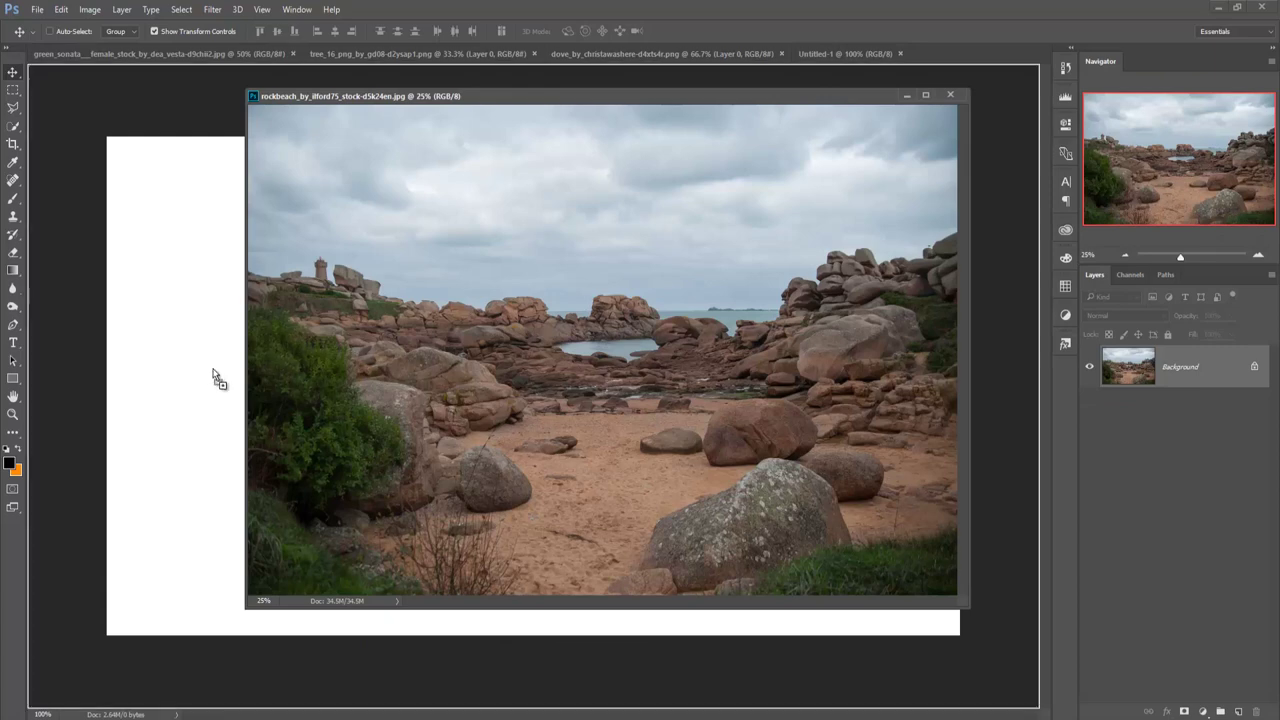
{"action": "left_click_drag", "start_coordinate": [204, 376], "coordinate": [204, 376]}
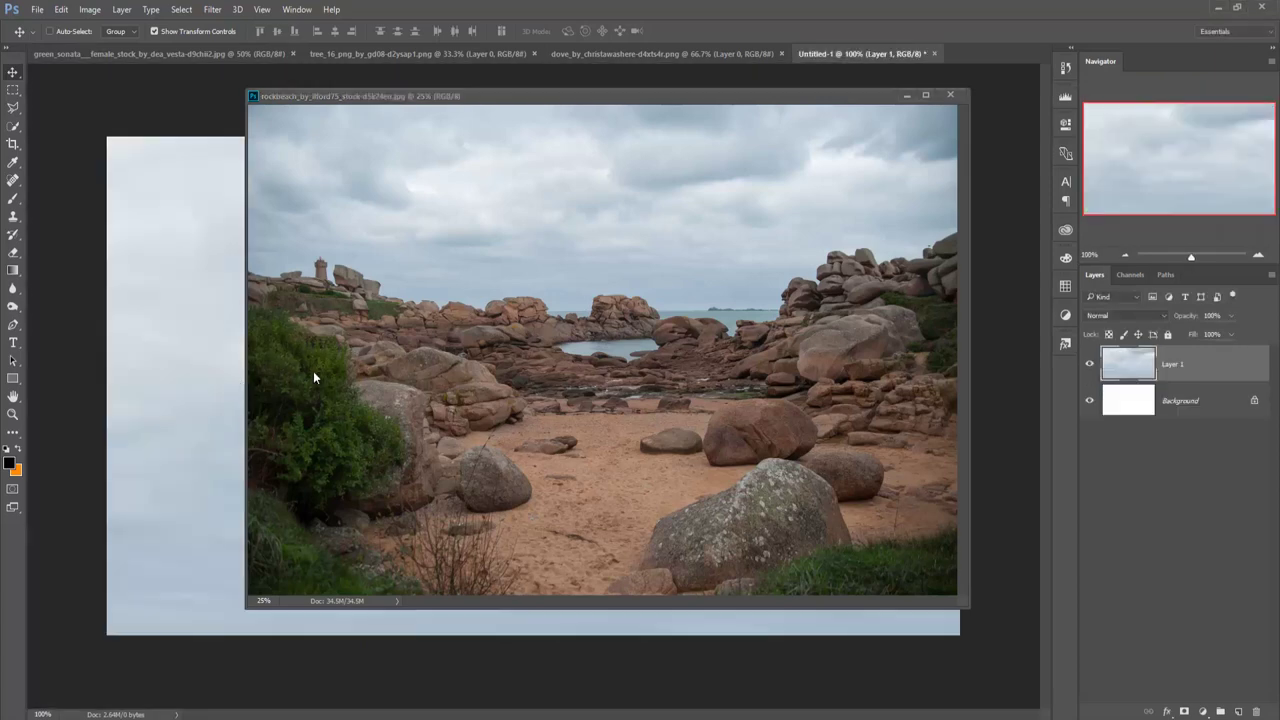
{"action": "left_click", "coordinate": [905, 95]}
Scale the beach layer to about 24% and position it over most of the canvas.
{"action": "mouse_move", "coordinate": [326, 257]}
{"action": "left_mouse_down"}
{"action": "mouse_move", "coordinate": [625, 455]}
{"action": "mouse_move", "coordinate": [588, 306]}
{"action": "left_mouse_up"}
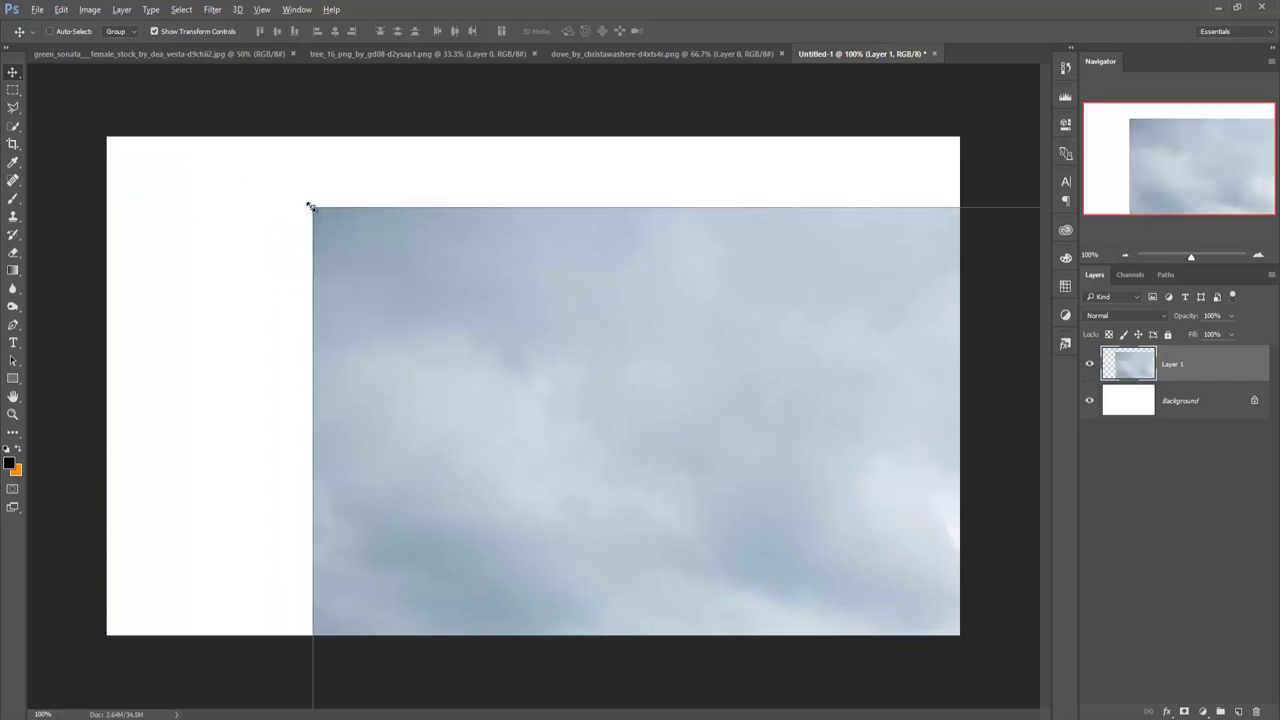
{"action": "left_click_drag", "start_coordinate": [312, 207], "coordinate": [818, 560]}
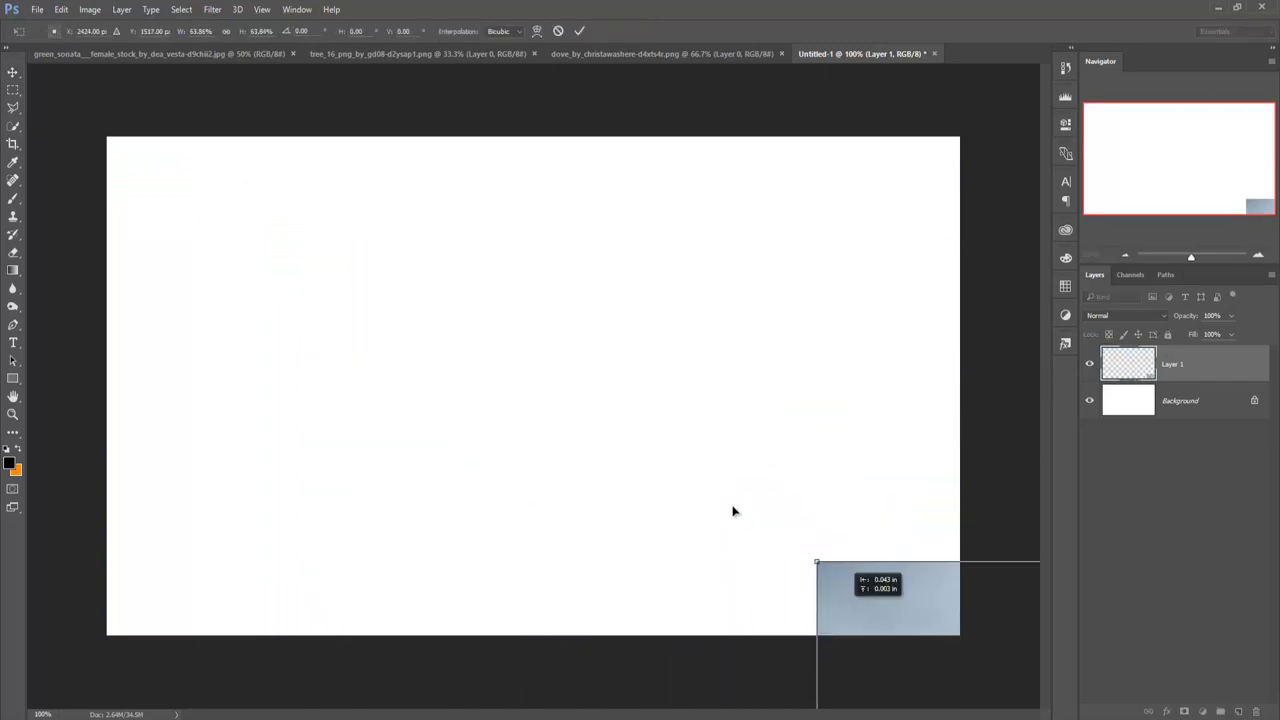
{"action": "mouse_move", "coordinate": [733, 511]}
{"action": "left_mouse_down"}
{"action": "mouse_move", "coordinate": [245, 216]}
{"action": "mouse_move", "coordinate": [212, 165]}
{"action": "mouse_move", "coordinate": [238, 213]}
{"action": "mouse_move", "coordinate": [219, 178]}
{"action": "left_mouse_up"}
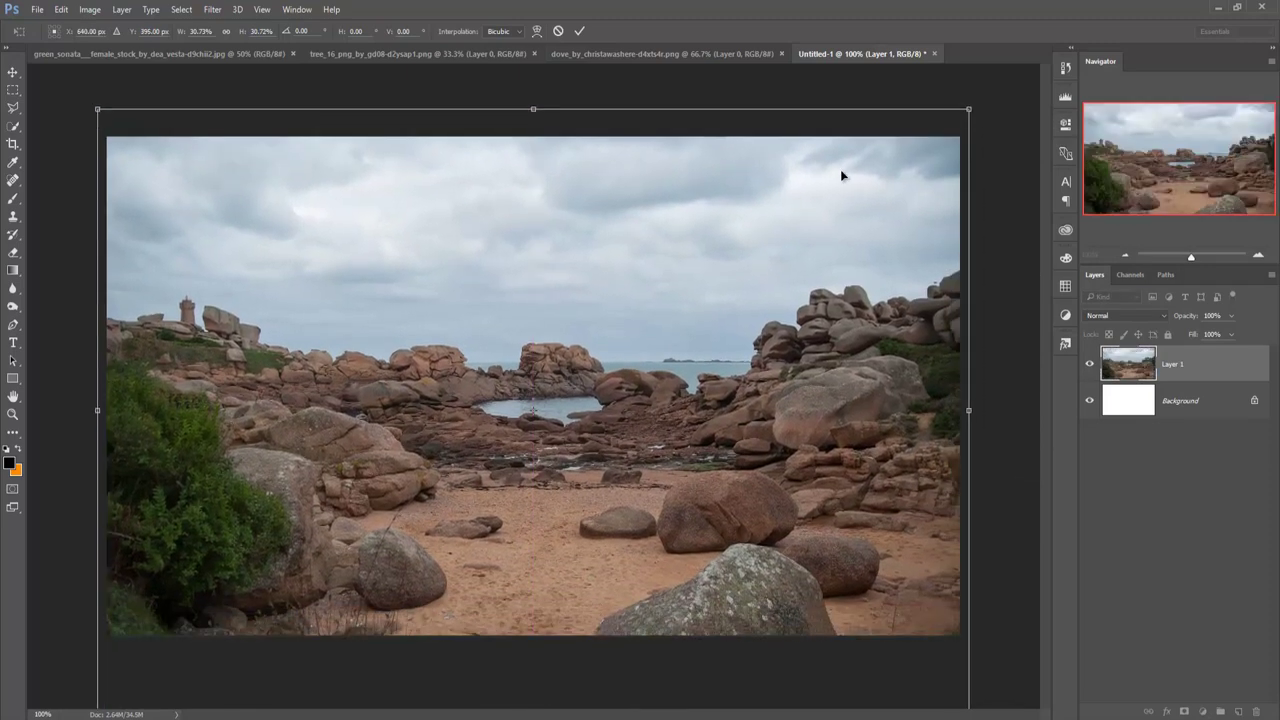
{"action": "mouse_move", "coordinate": [969, 107]}
{"action": "left_mouse_down"}
{"action": "mouse_move", "coordinate": [963, 129]}
{"action": "mouse_move", "coordinate": [975, 131]}
{"action": "mouse_move", "coordinate": [945, 156]}
{"action": "mouse_move", "coordinate": [937, 274]}
{"action": "left_mouse_up"}
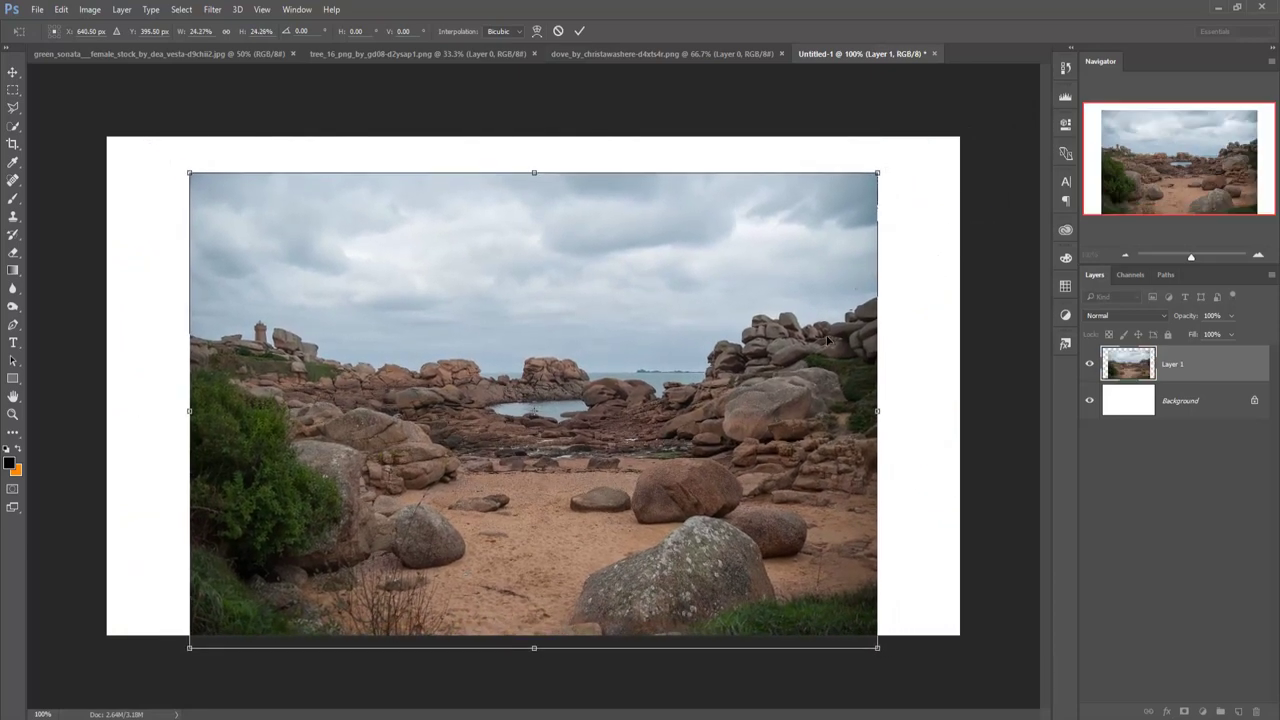
{"action": "left_click_drag", "start_coordinate": [828, 341], "coordinate": [818, 322]}
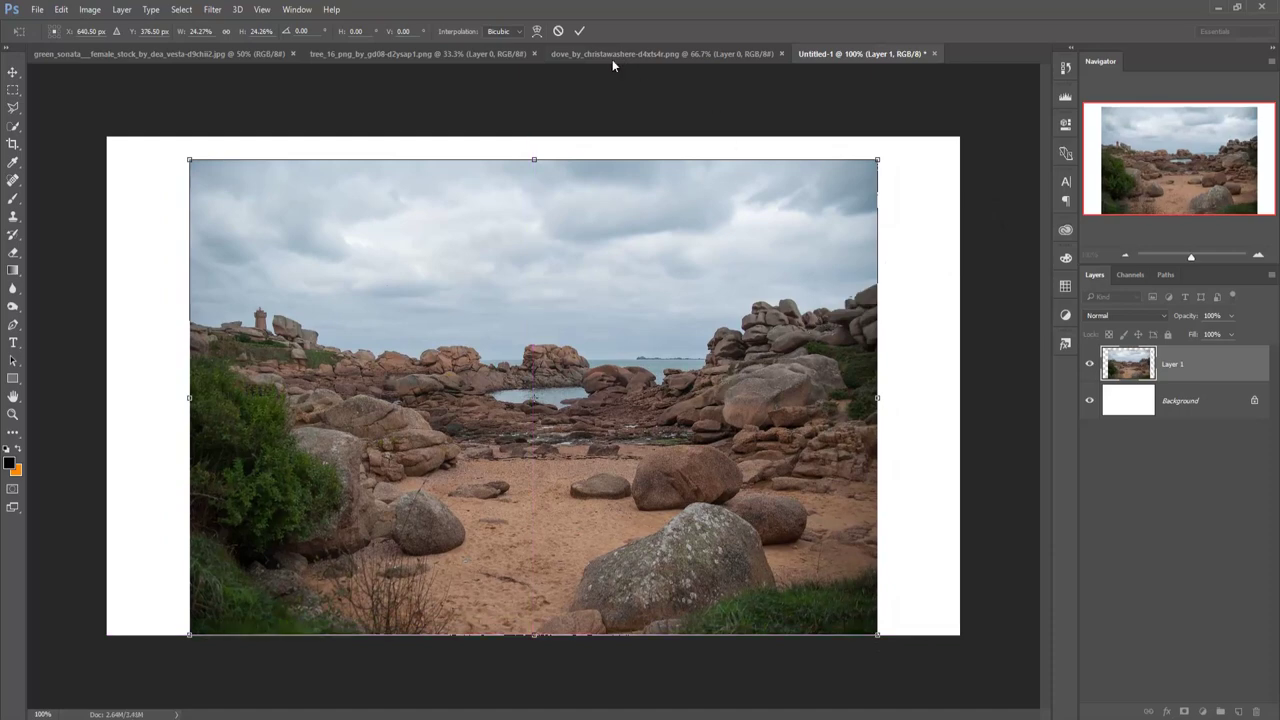
{"action": "left_click", "coordinate": [577, 31]}
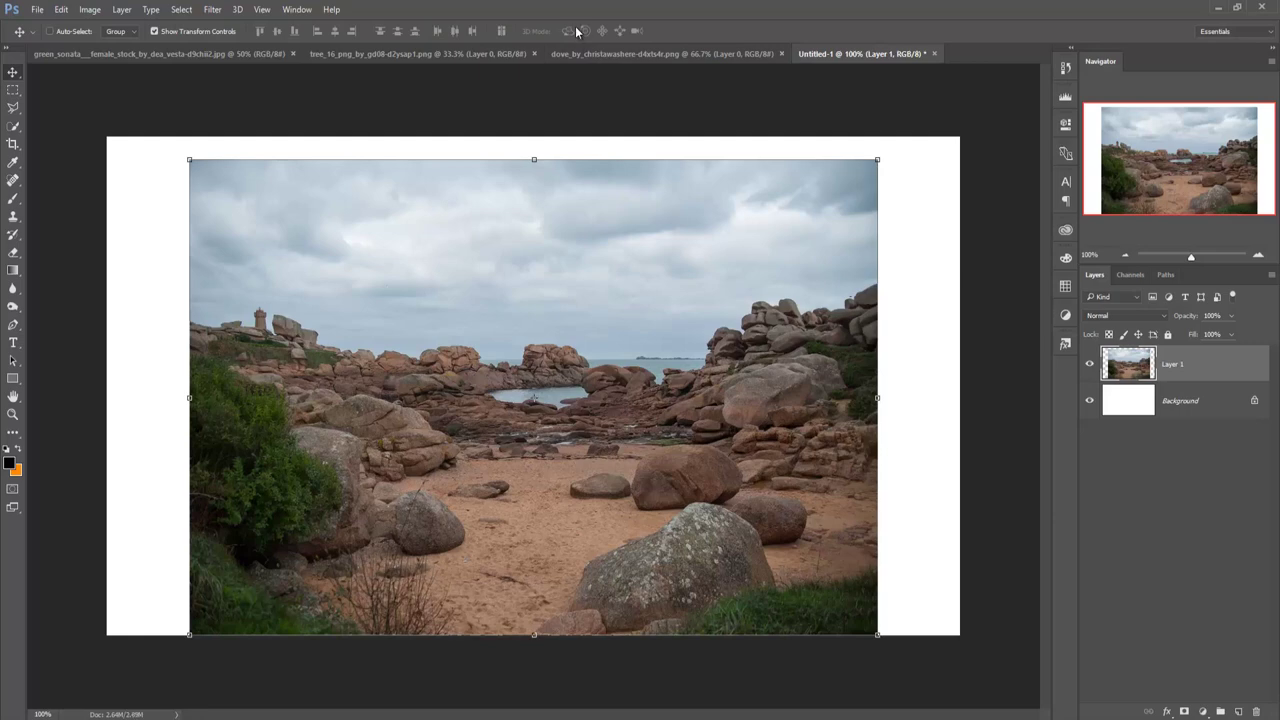
{"action": "left_click", "coordinate": [13, 89]}
Content-Aware fill the white strip along the top of the canvas.
{"action": "left_click_drag", "start_coordinate": [107, 137], "coordinate": [979, 160]}
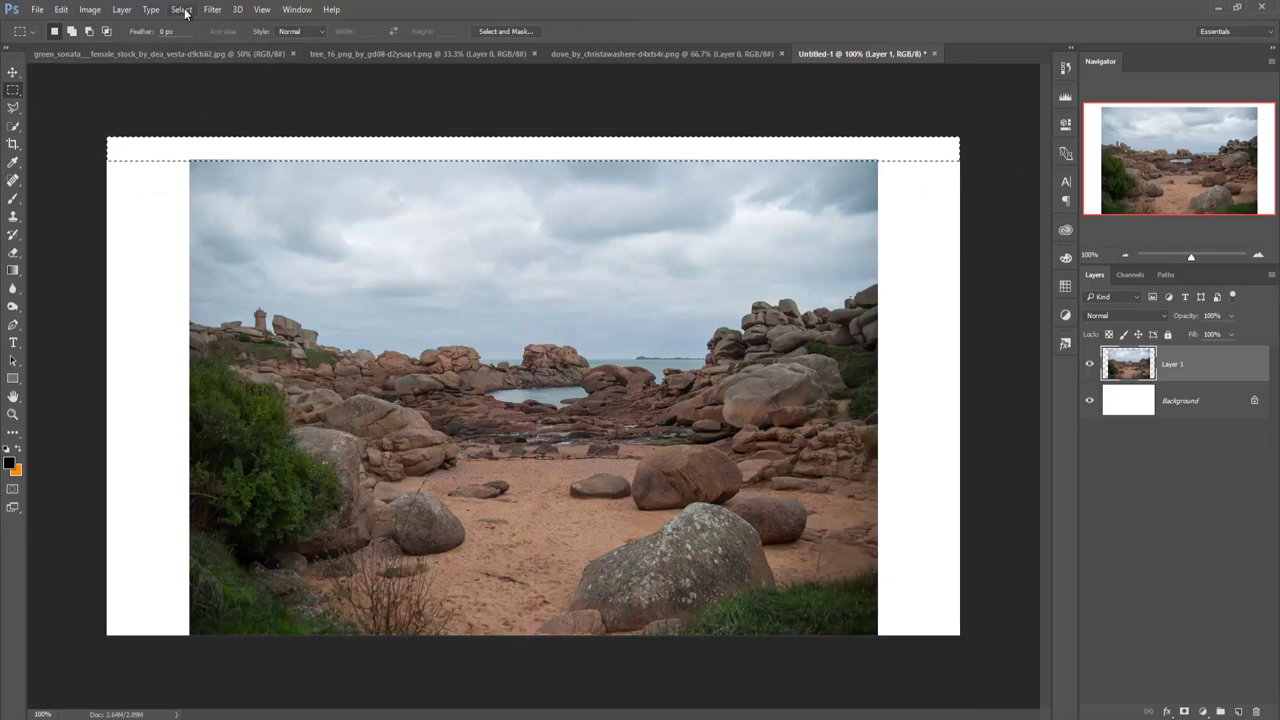
{"action": "left_click", "coordinate": [61, 9]}
{"action": "left_click", "coordinate": [88, 210]}
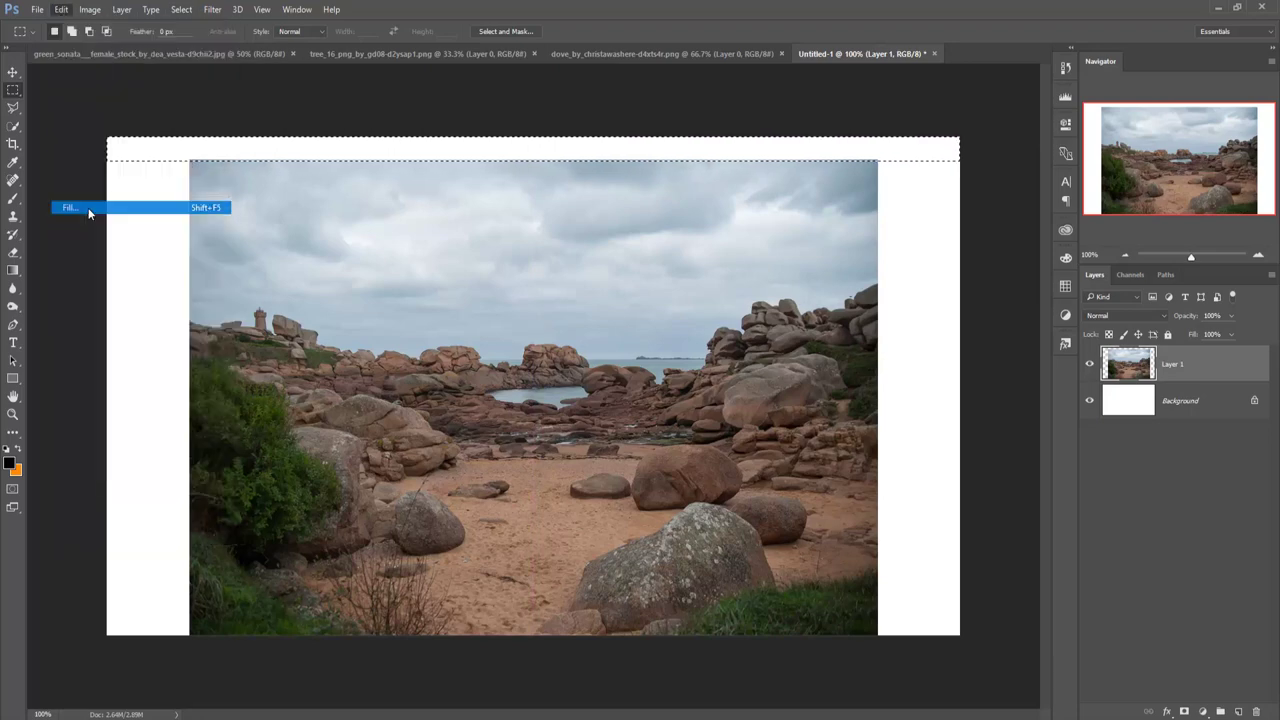
{"action": "left_click", "coordinate": [694, 213]}
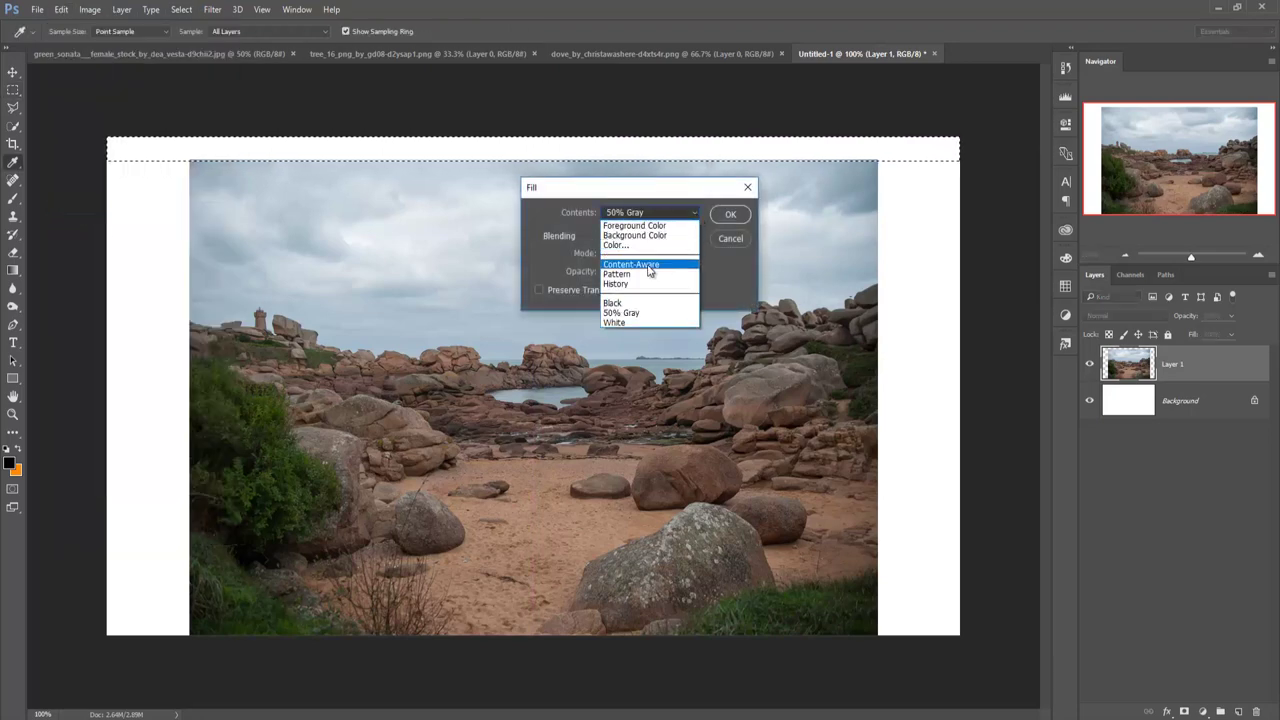
{"action": "left_click", "coordinate": [648, 266]}
{"action": "left_click", "coordinate": [729, 215]}
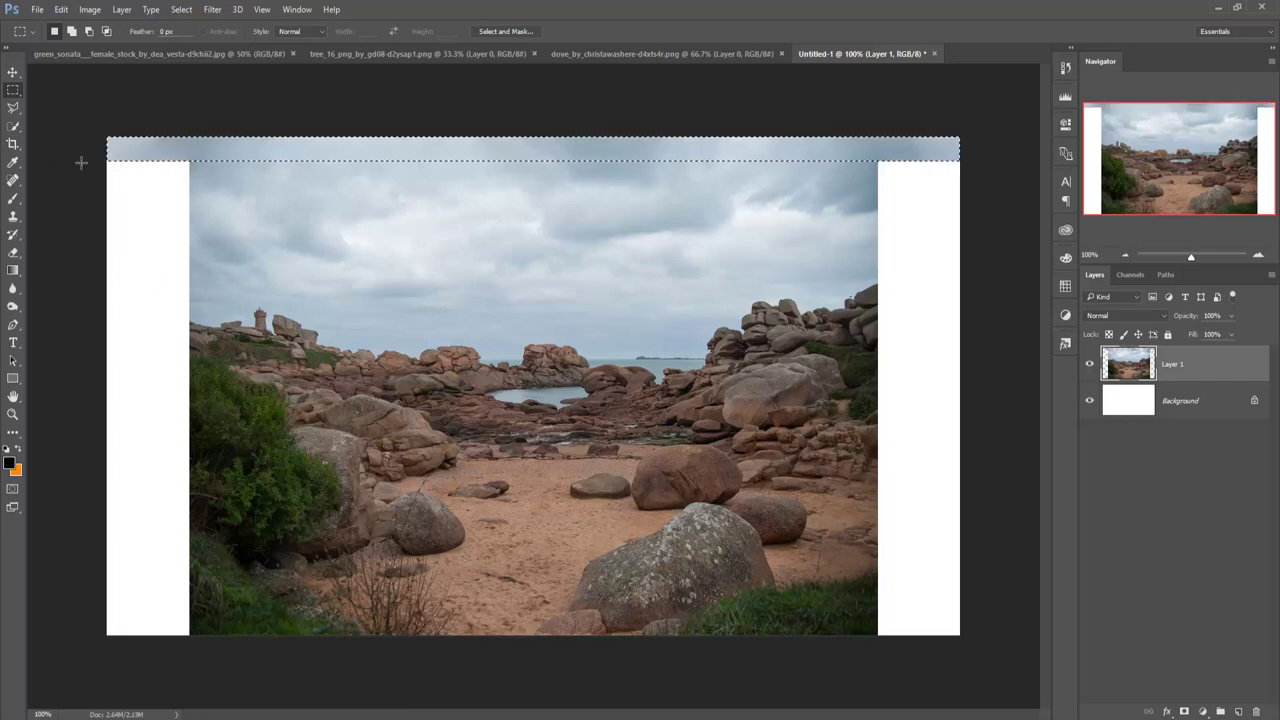
Content-Aware fill the white strip along the left edge.
{"action": "mouse_move", "coordinate": [108, 158]}
{"action": "left_mouse_down"}
{"action": "mouse_move", "coordinate": [218, 655]}
{"action": "mouse_move", "coordinate": [191, 700]}
{"action": "left_mouse_up"}
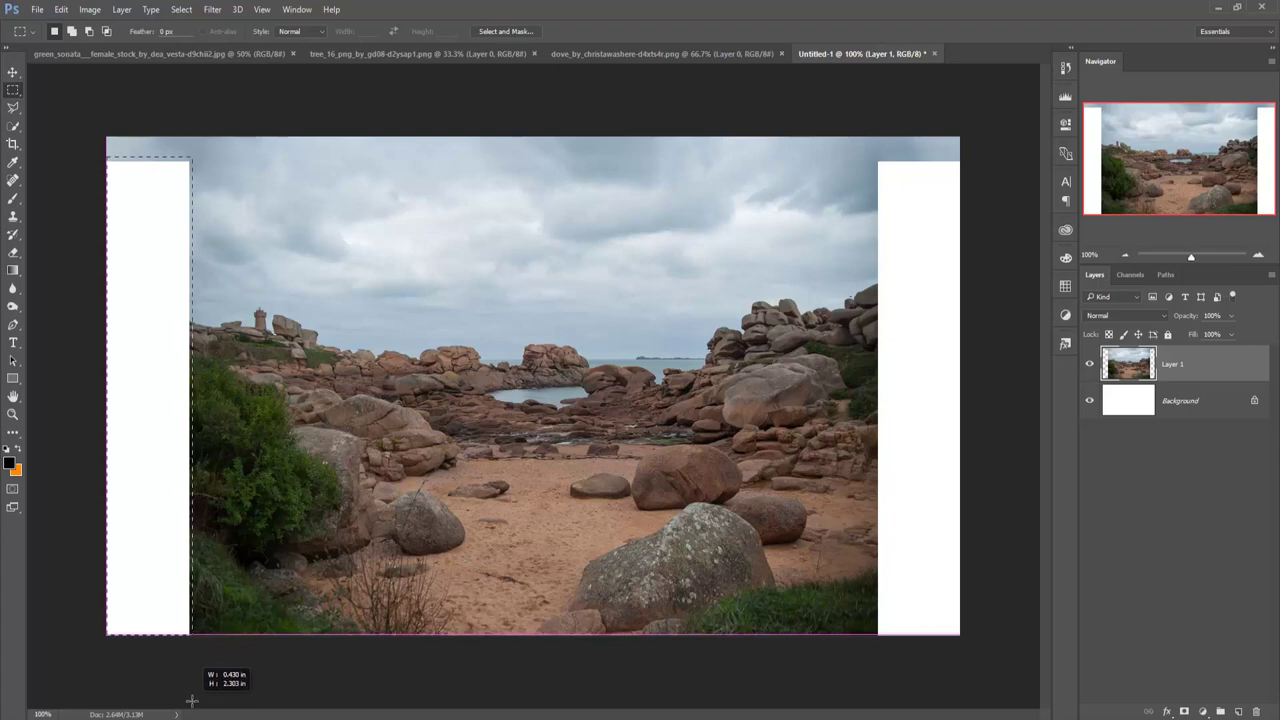
{"action": "left_click_drag", "start_coordinate": [191, 700], "coordinate": [192, 714]}
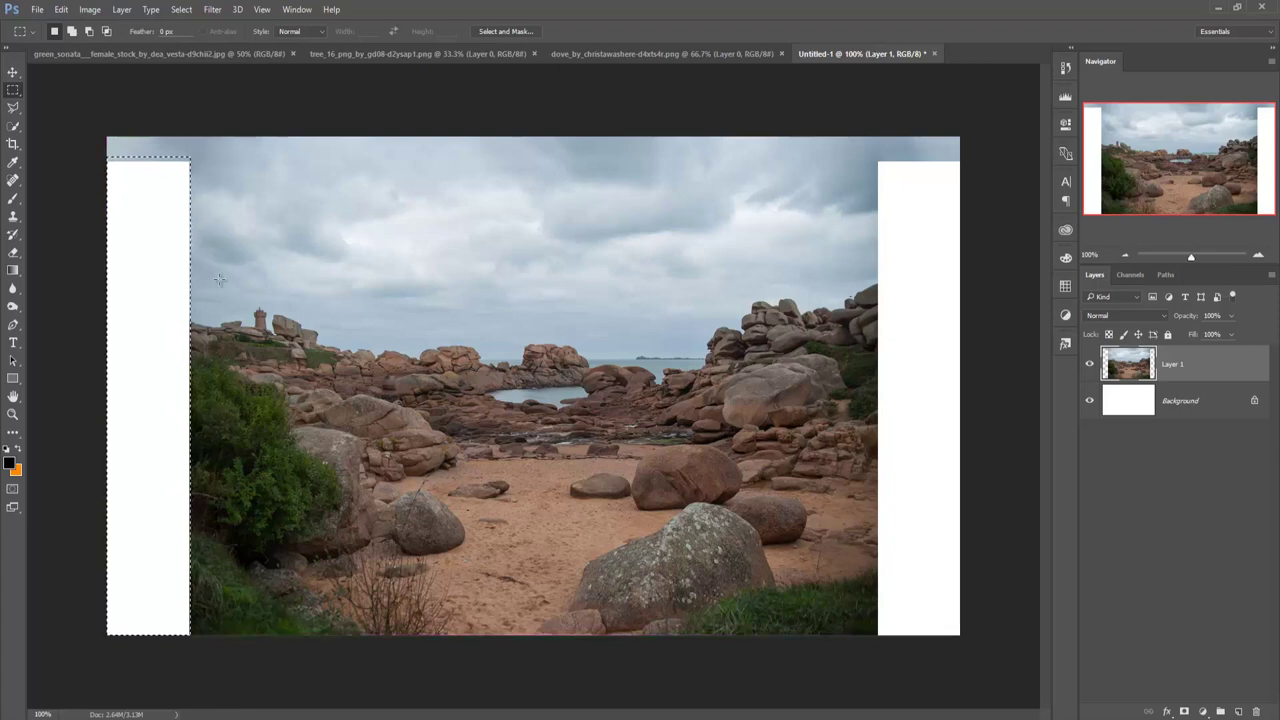
{"action": "left_click", "coordinate": [61, 9]}
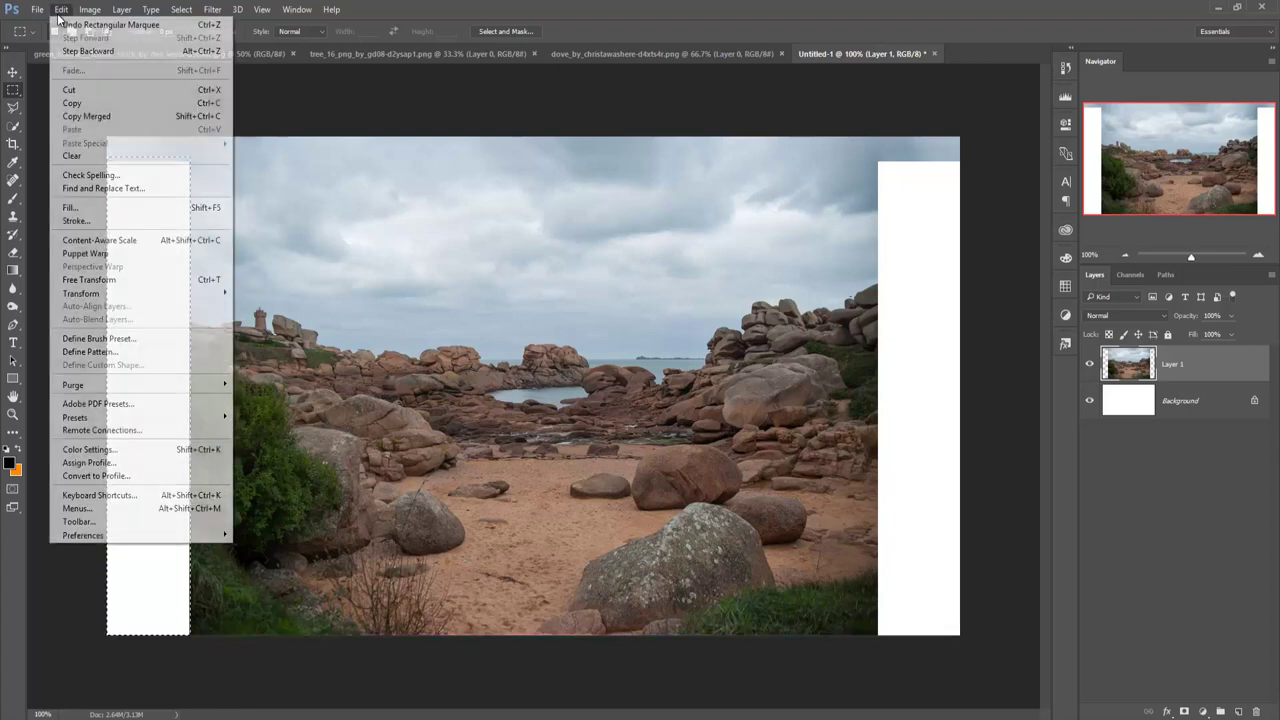
{"action": "left_click", "coordinate": [76, 205]}
{"action": "left_click", "coordinate": [731, 216]}
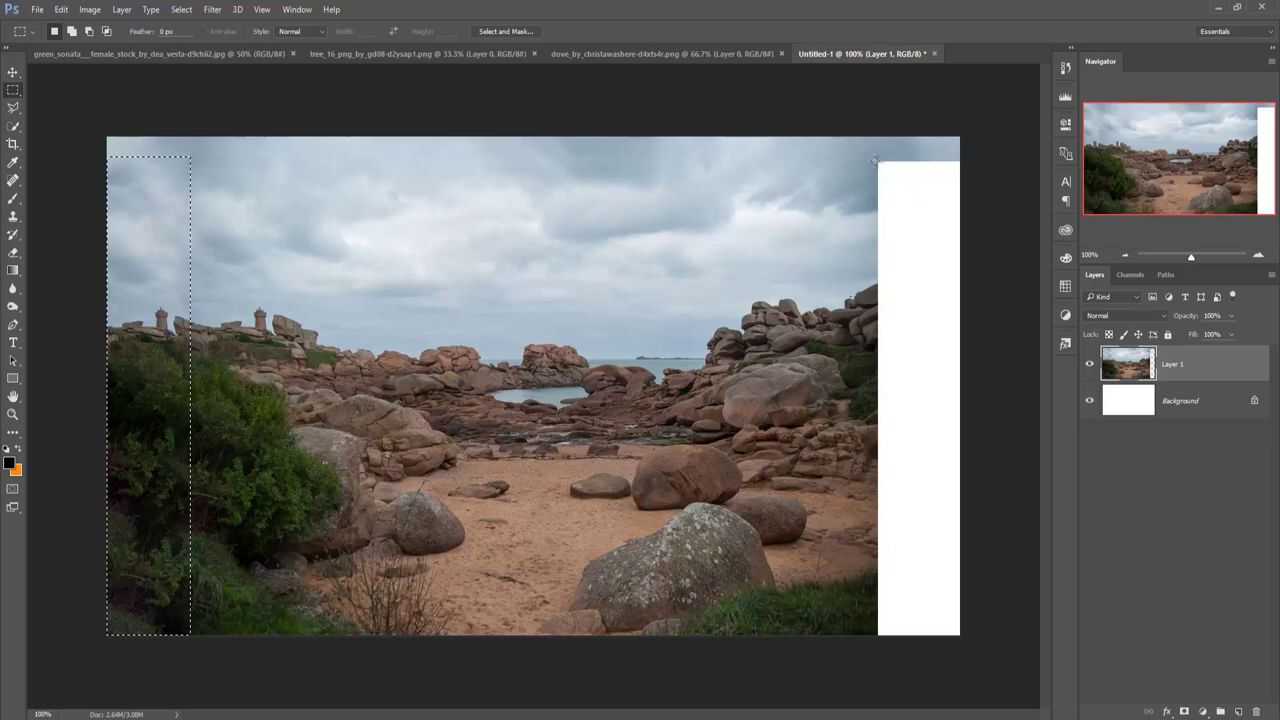
Content-Aware fill the right-edge white strip, then deselect.
{"action": "mouse_move", "coordinate": [876, 161]}
{"action": "left_mouse_down"}
{"action": "mouse_move", "coordinate": [1020, 366]}
{"action": "mouse_move", "coordinate": [1045, 700]}
{"action": "left_mouse_up"}
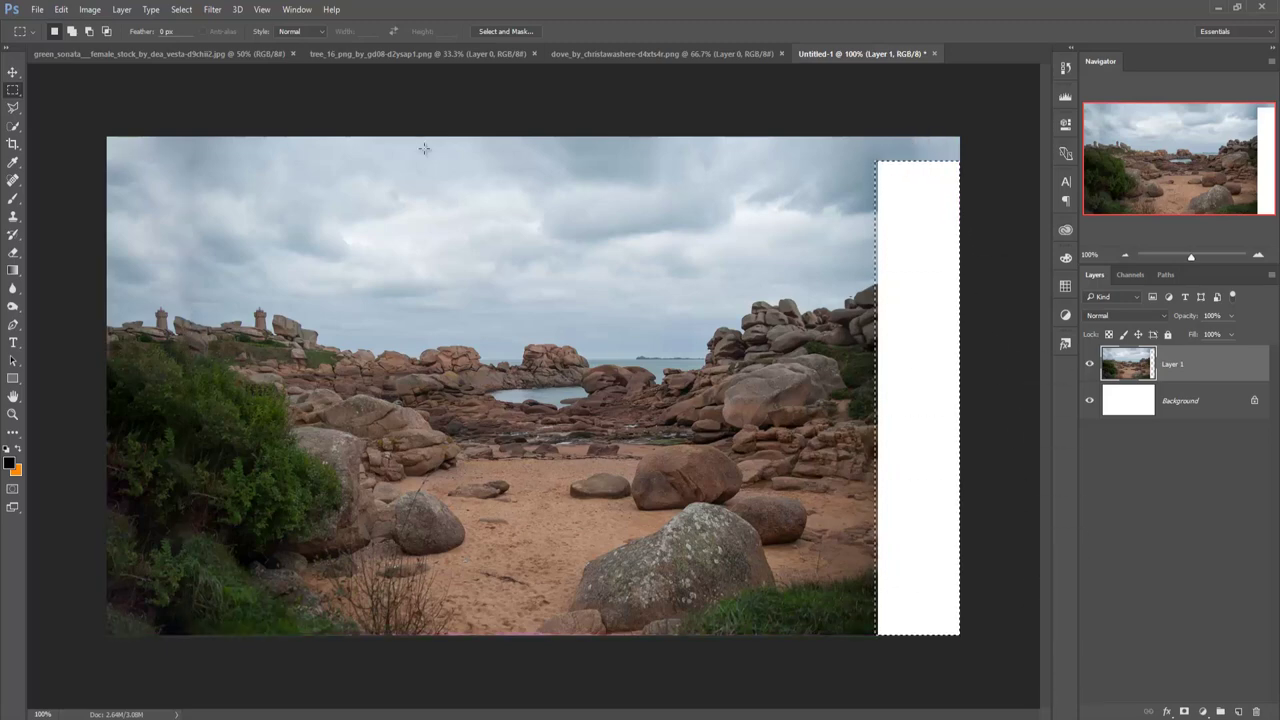
{"action": "left_click", "coordinate": [61, 9]}
{"action": "left_click", "coordinate": [95, 208]}
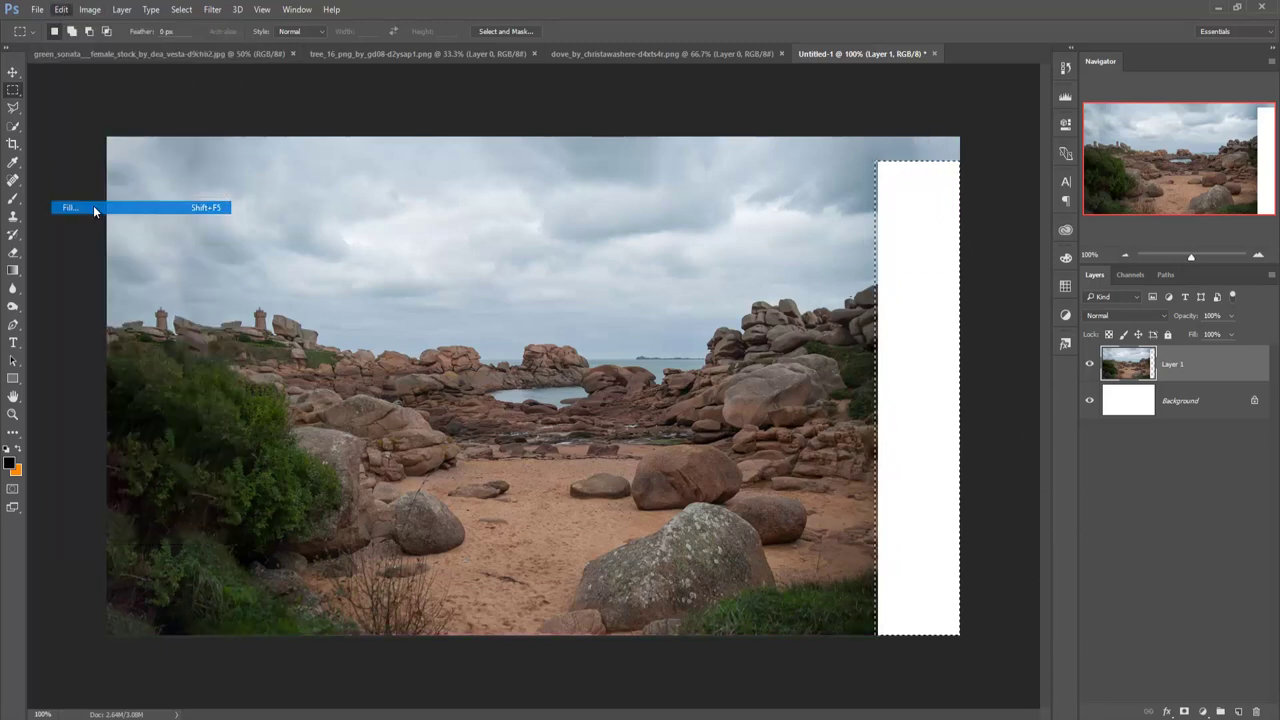
{"action": "left_click", "coordinate": [729, 214]}
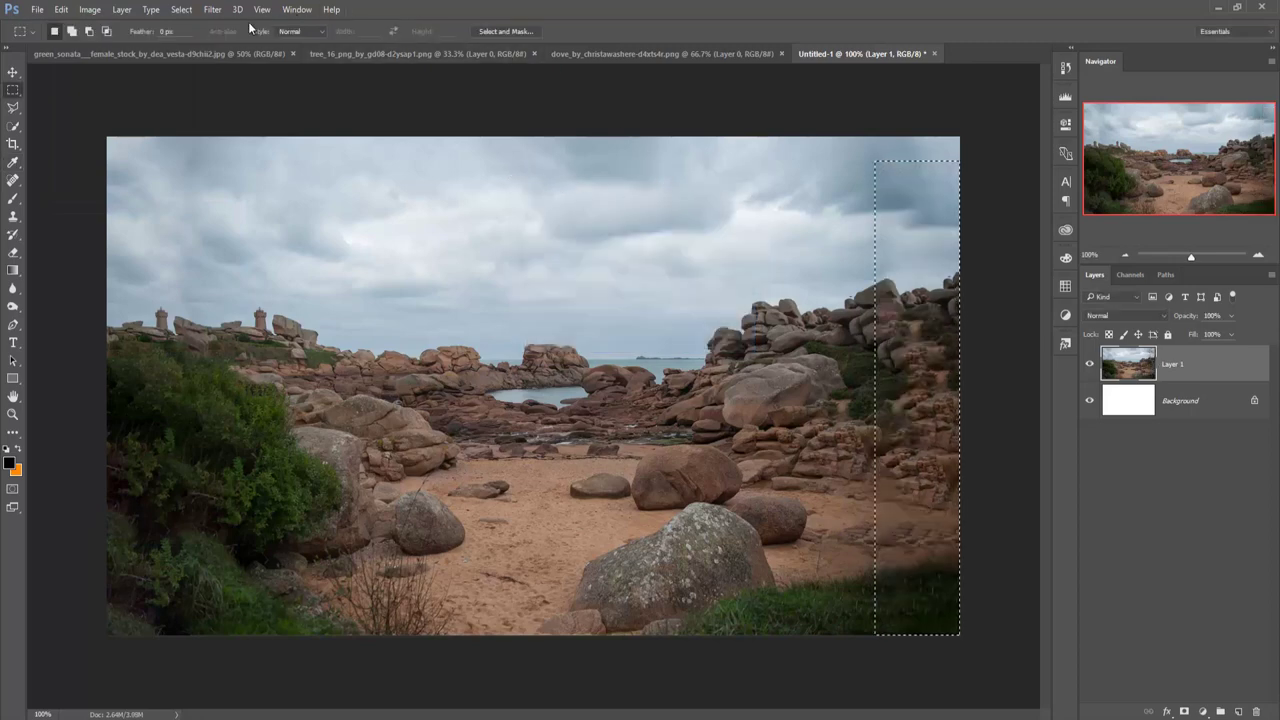
{"action": "left_click", "coordinate": [181, 9]}
{"action": "left_click", "coordinate": [188, 38]}
{"action": "key", "text": "ctrl+t"}
Squash the beach layer down slightly from its top edge and commit.
{"action": "left_click_drag", "start_coordinate": [533, 137], "coordinate": [532, 168]}
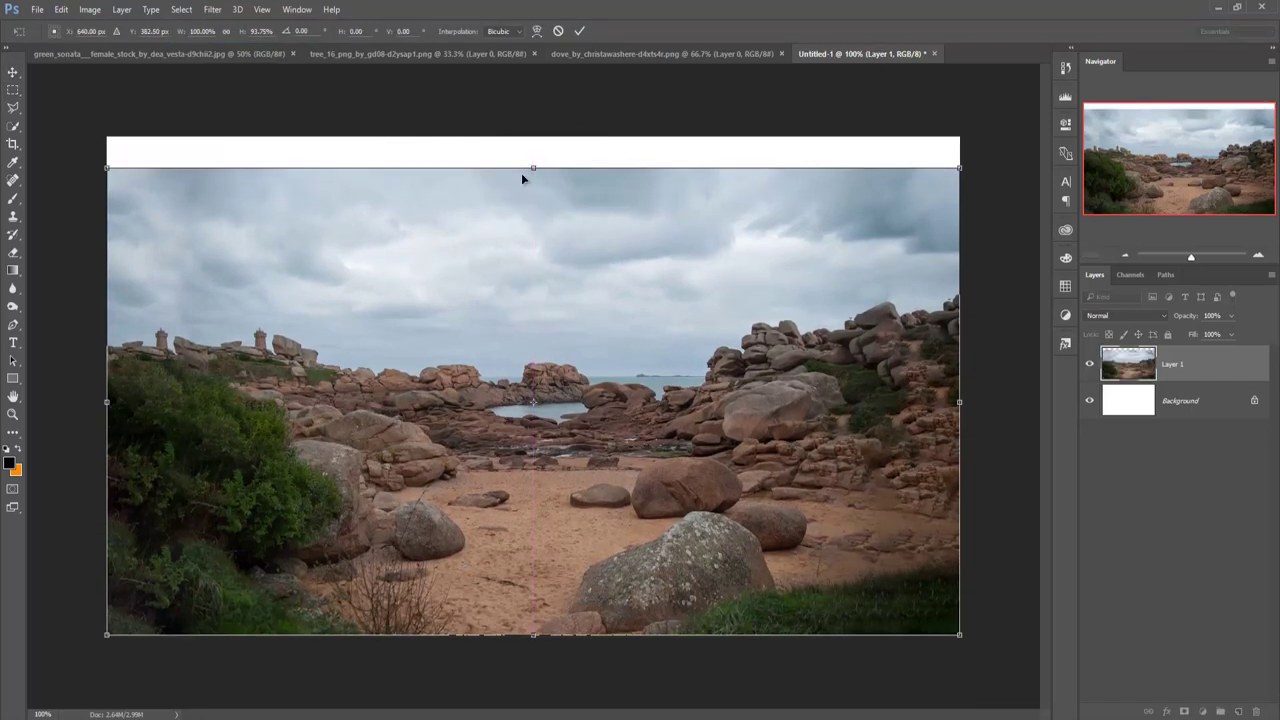
{"action": "left_click", "coordinate": [578, 31]}
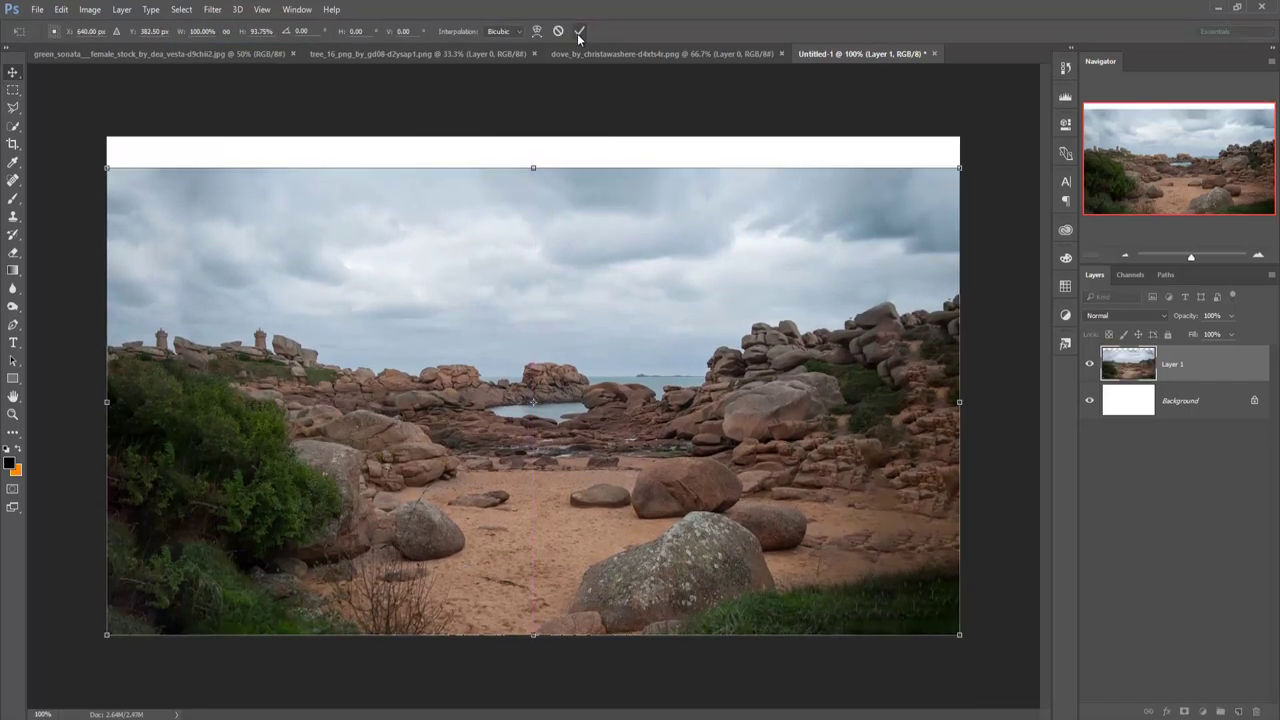
{"action": "left_click", "coordinate": [13, 90]}
Content-Aware fill the remaining top white strip with sky, then deselect.
{"action": "left_click_drag", "start_coordinate": [107, 136], "coordinate": [960, 170]}
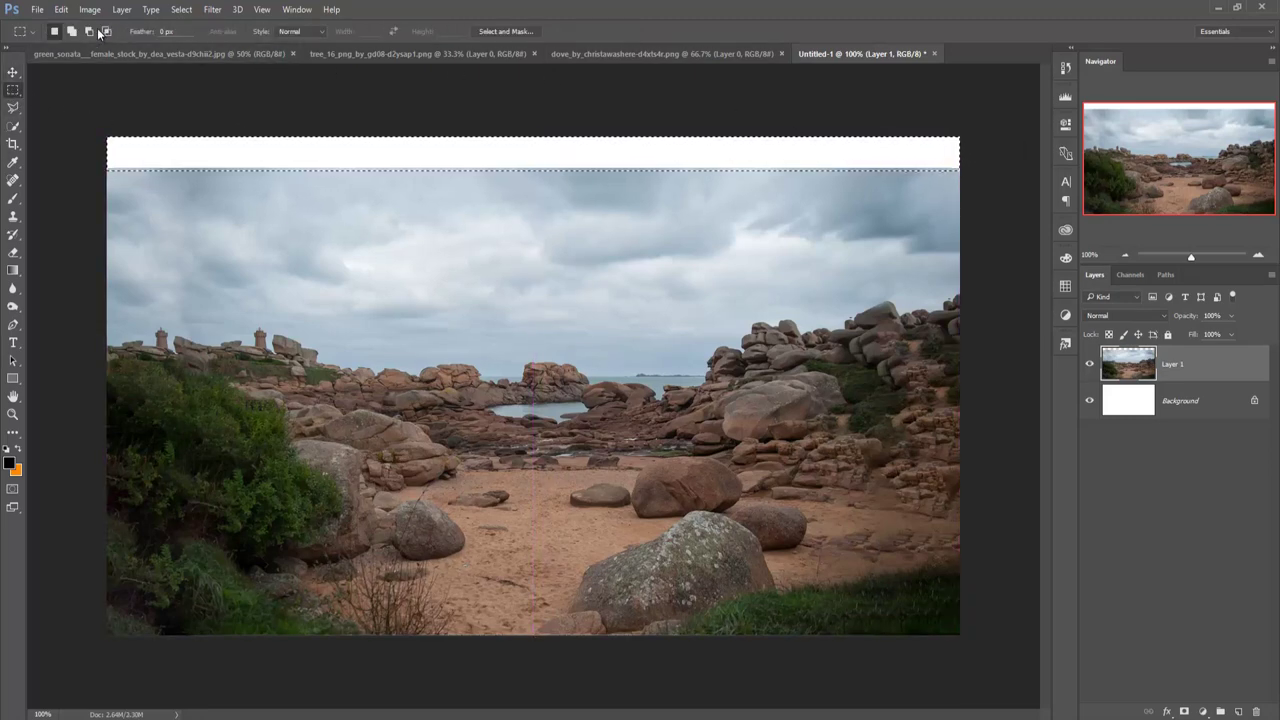
{"action": "left_click", "coordinate": [61, 9]}
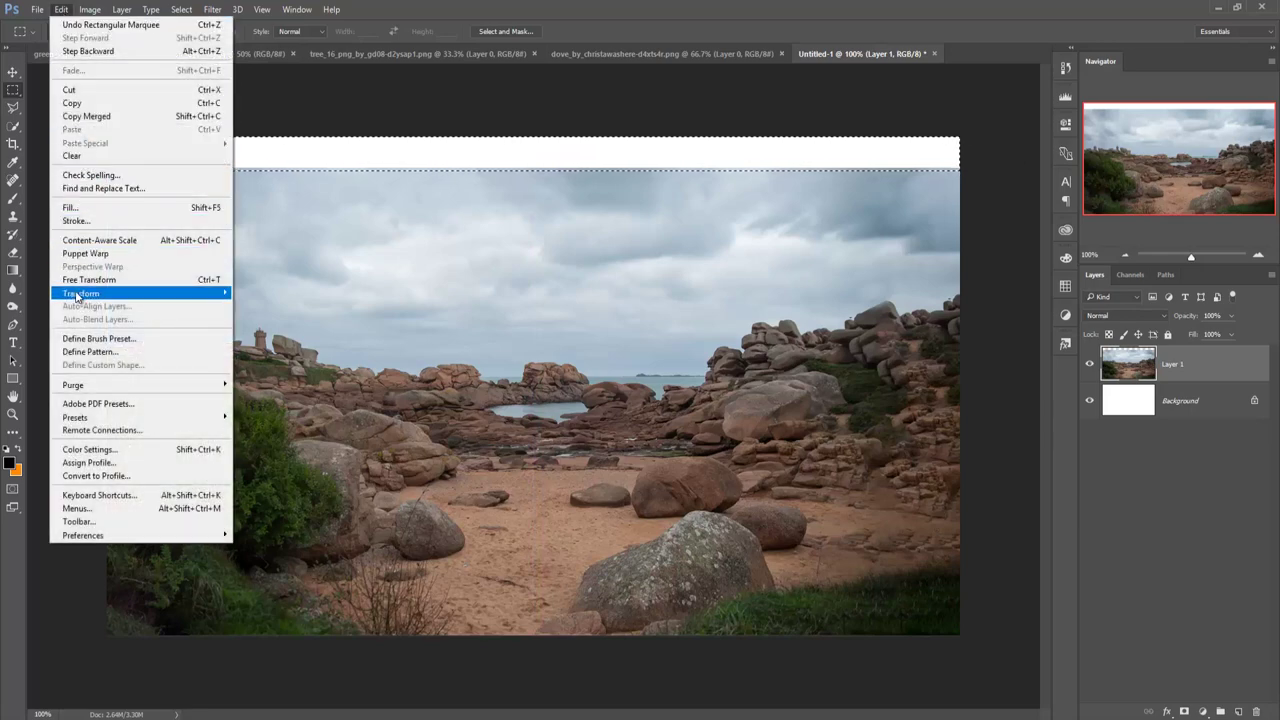
{"action": "left_click", "coordinate": [70, 207]}
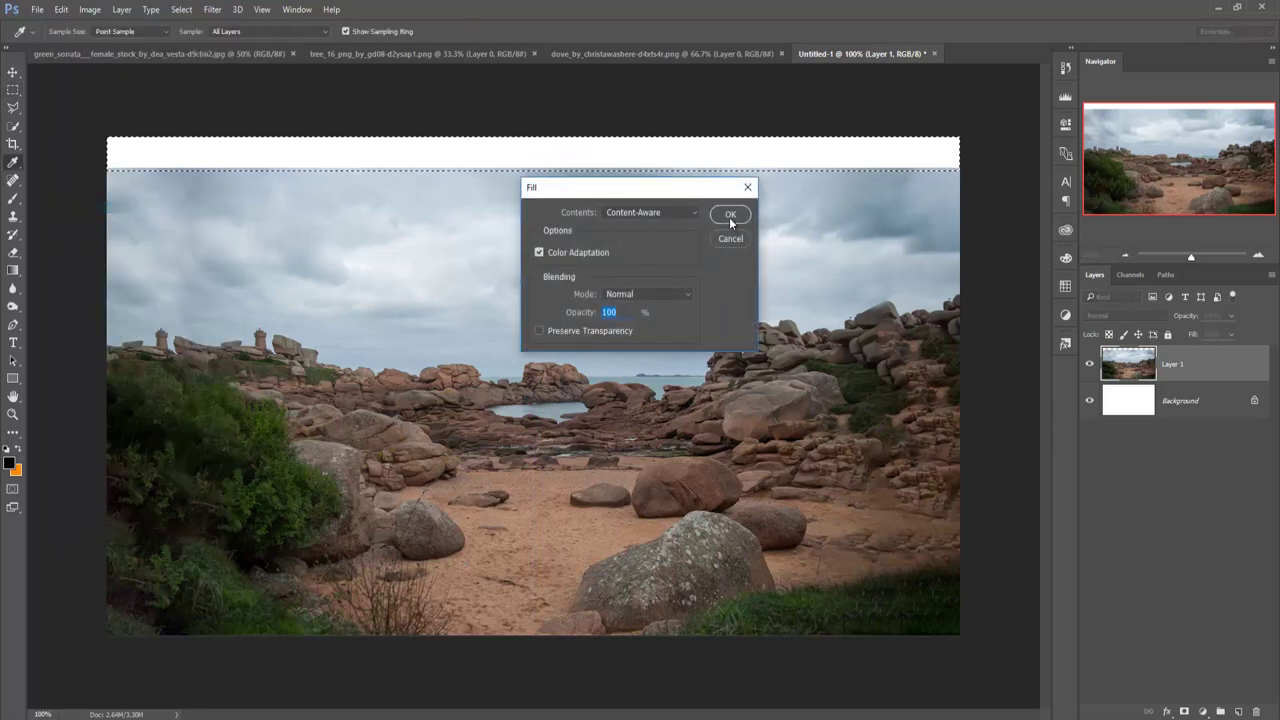
{"action": "left_click", "coordinate": [729, 215]}
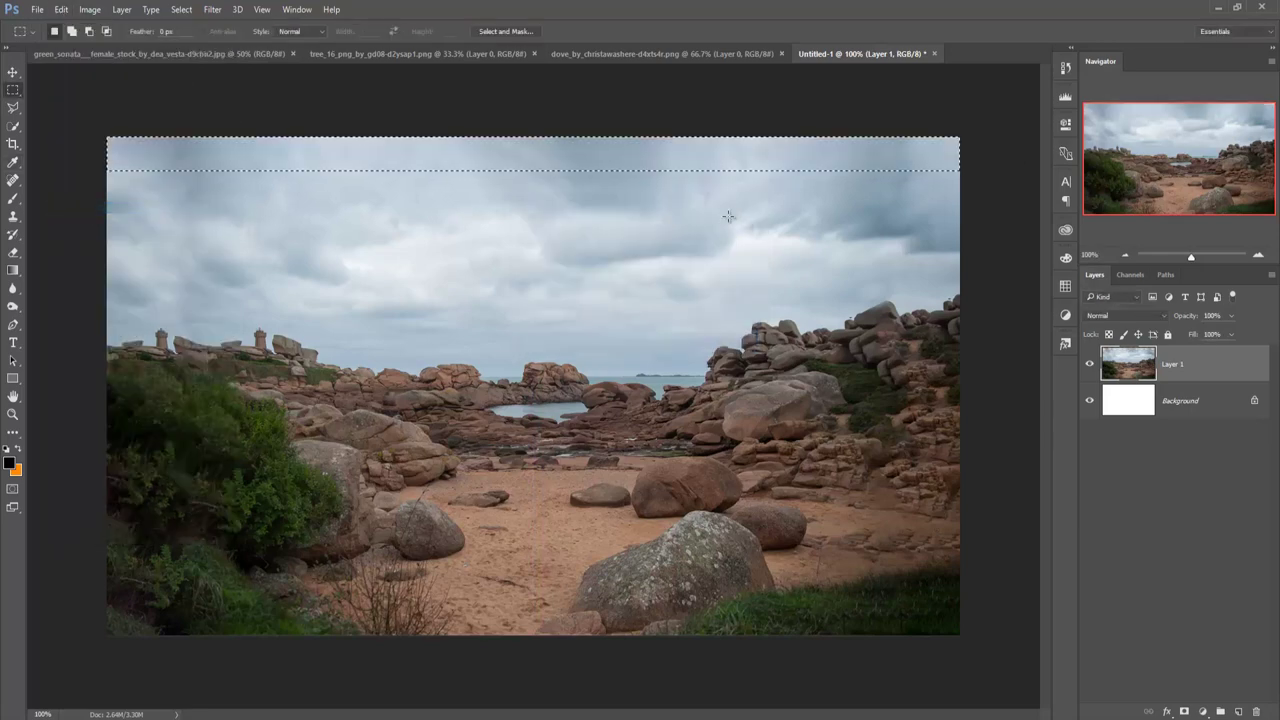
{"action": "left_click", "coordinate": [181, 9]}
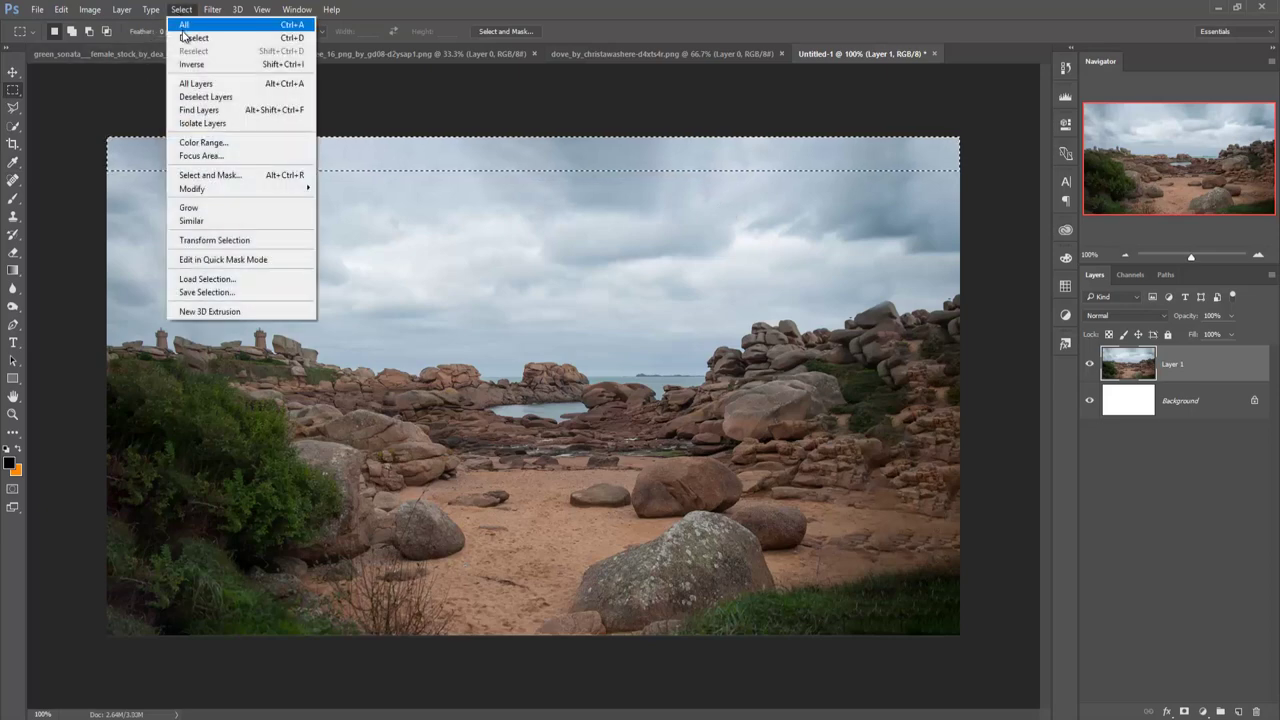
{"action": "left_click", "coordinate": [184, 40]}
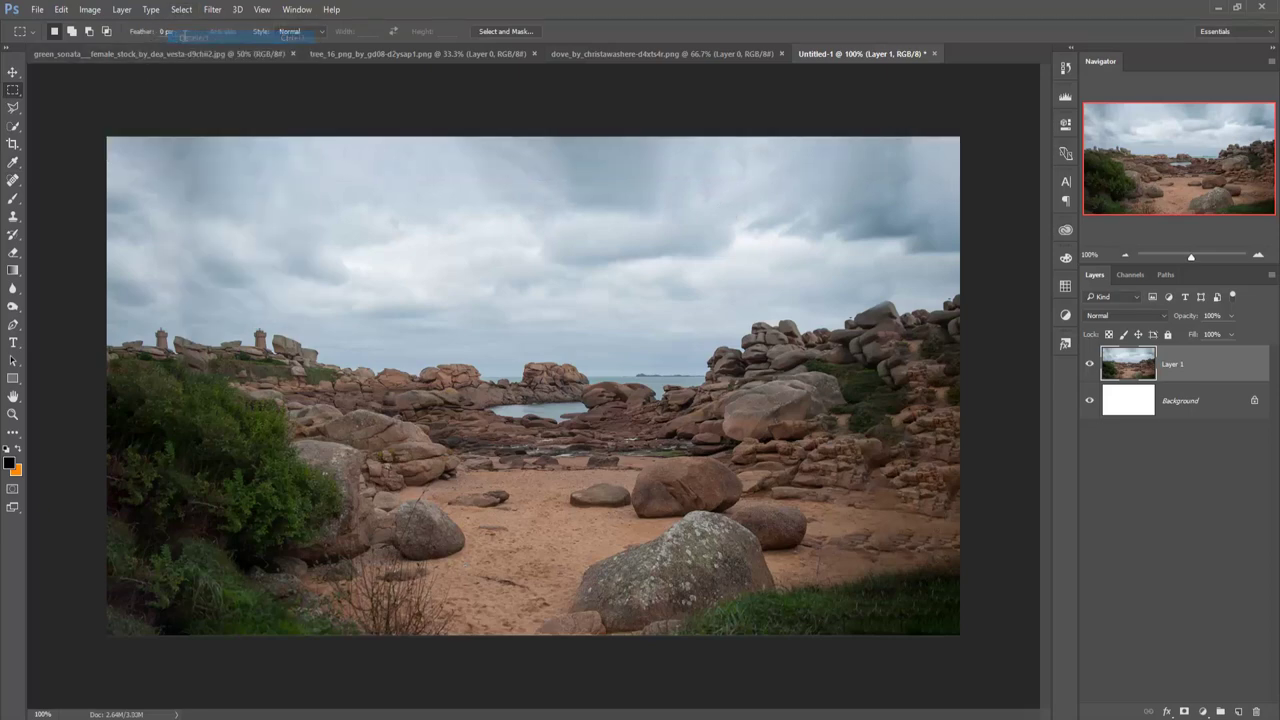
{"action": "left_click", "coordinate": [12, 74]}
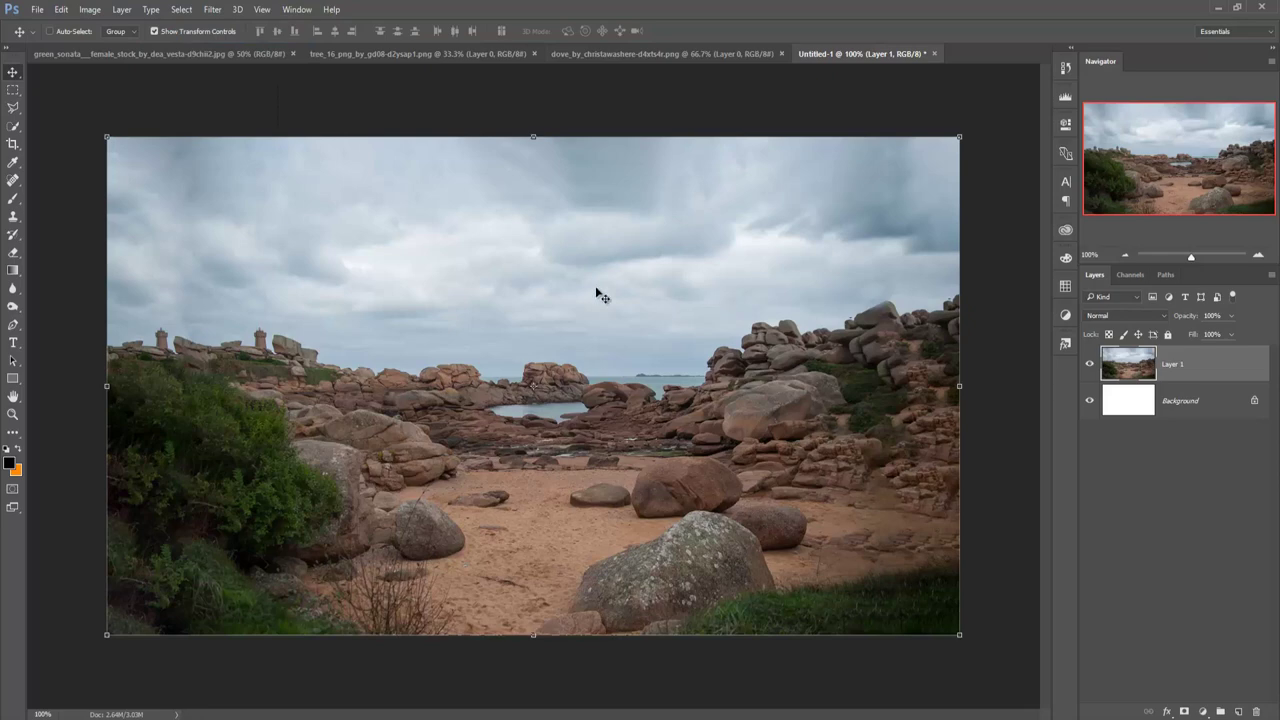
In the woman-with-birdcage photo, take the Pen tool and zoom in on the dress hem.
{"action": "left_click", "coordinate": [148, 53]}
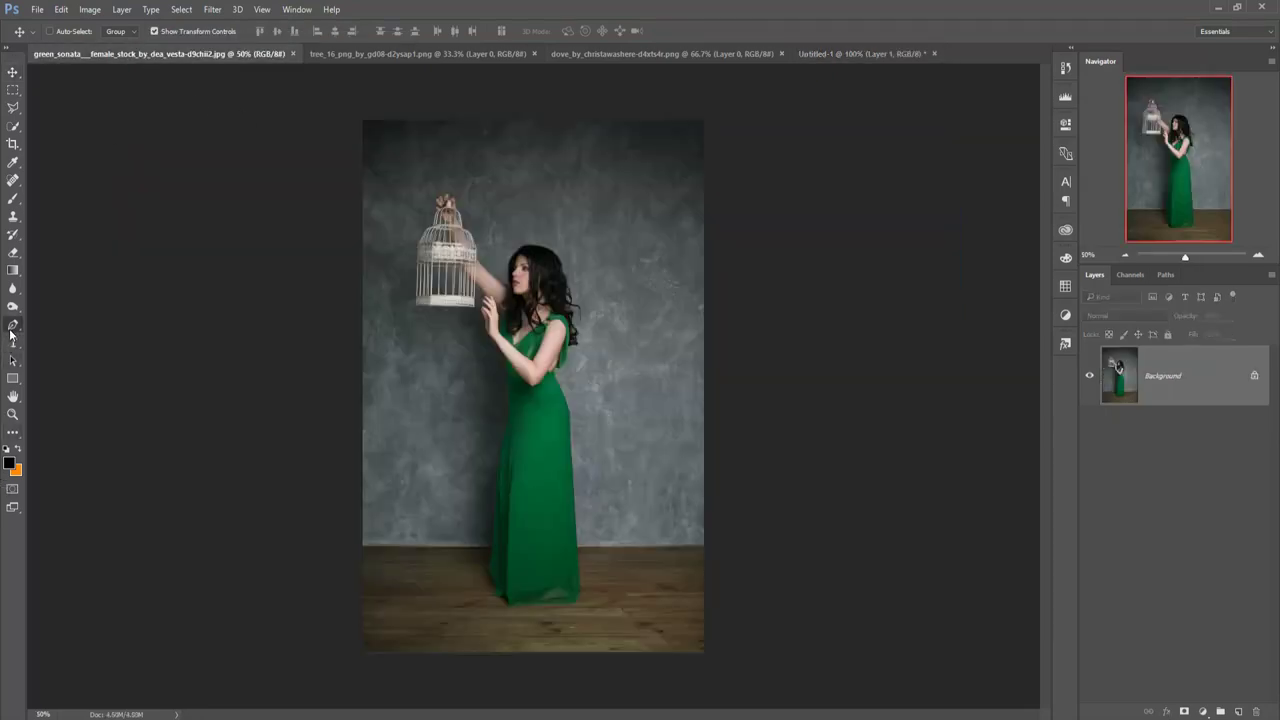
{"action": "left_click", "coordinate": [12, 327]}
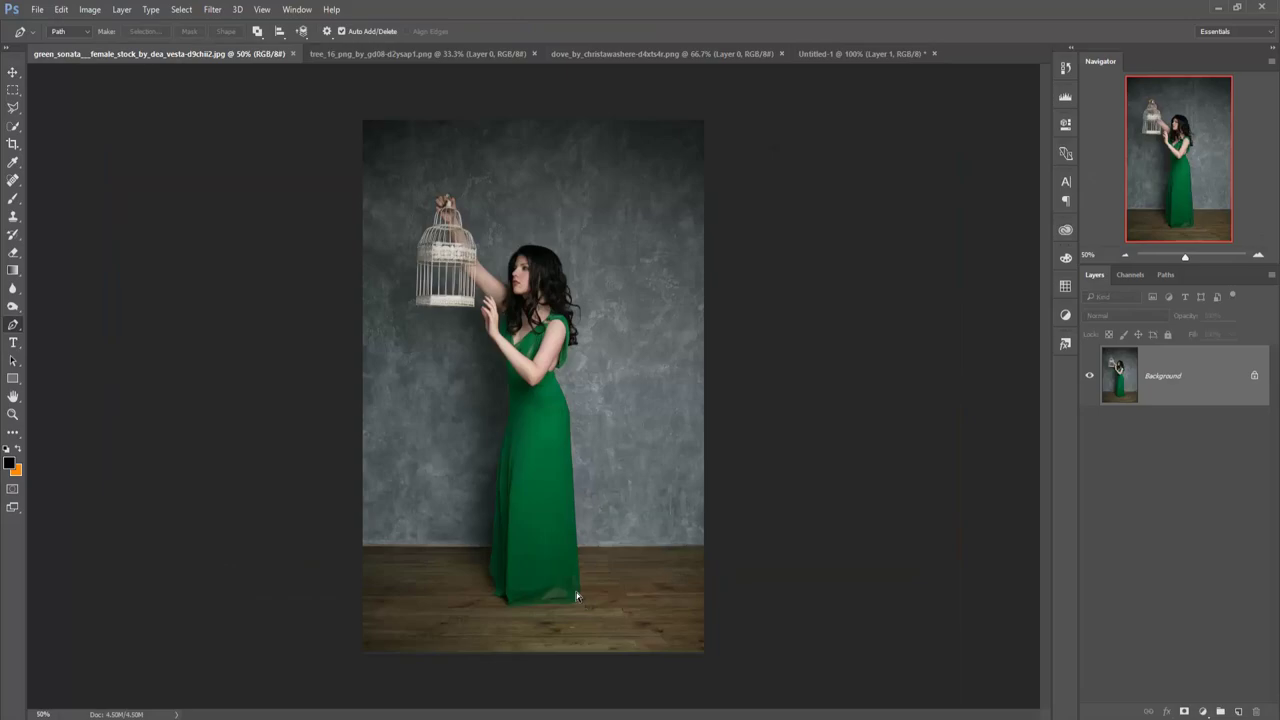
{"action": "key", "text": "ctrl+plus"}
{"action": "key", "text": "ctrl+plus"}
{"action": "key", "text": "ctrl+plus"}
{"action": "key", "text": "ctrl+plus"}
{"action": "key", "text": "ctrl+plus"}
{"action": "key", "text": "ctrl+plus"}
{"action": "key", "text": "ctrl+plus"}
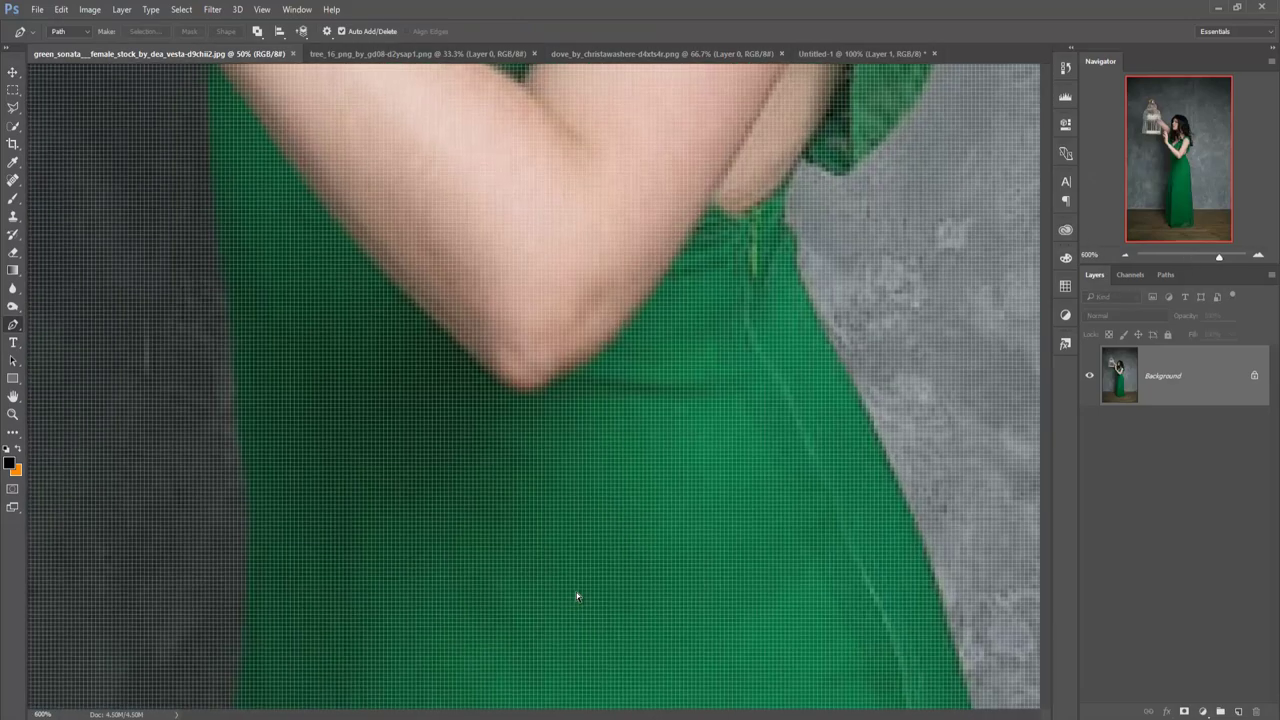
{"action": "key", "text": "ctrl+plus"}
{"action": "scroll", "coordinate": [629, 592], "scroll_direction": "down", "scroll_amount": 2}
{"action": "scroll", "coordinate": [651, 134], "scroll_direction": "down", "scroll_amount": 5}
{"action": "scroll", "coordinate": [691, 561], "scroll_direction": "down", "scroll_amount": 1}
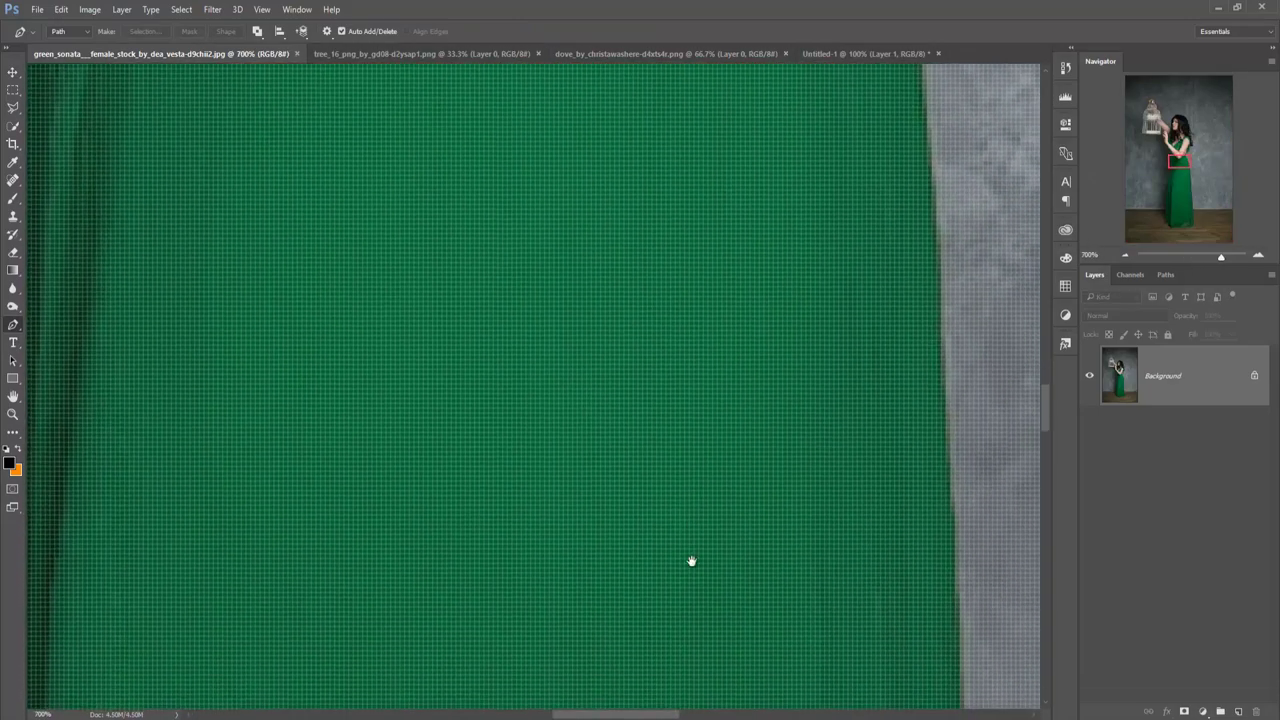
{"action": "scroll", "coordinate": [634, 109], "scroll_direction": "down", "scroll_amount": 3}
{"action": "scroll", "coordinate": [646, 143], "scroll_direction": "down", "scroll_amount": 5}
{"action": "scroll", "coordinate": [711, 443], "scroll_direction": "down", "scroll_amount": 5}
{"action": "scroll", "coordinate": [740, 156], "scroll_direction": "down", "scroll_amount": 5}
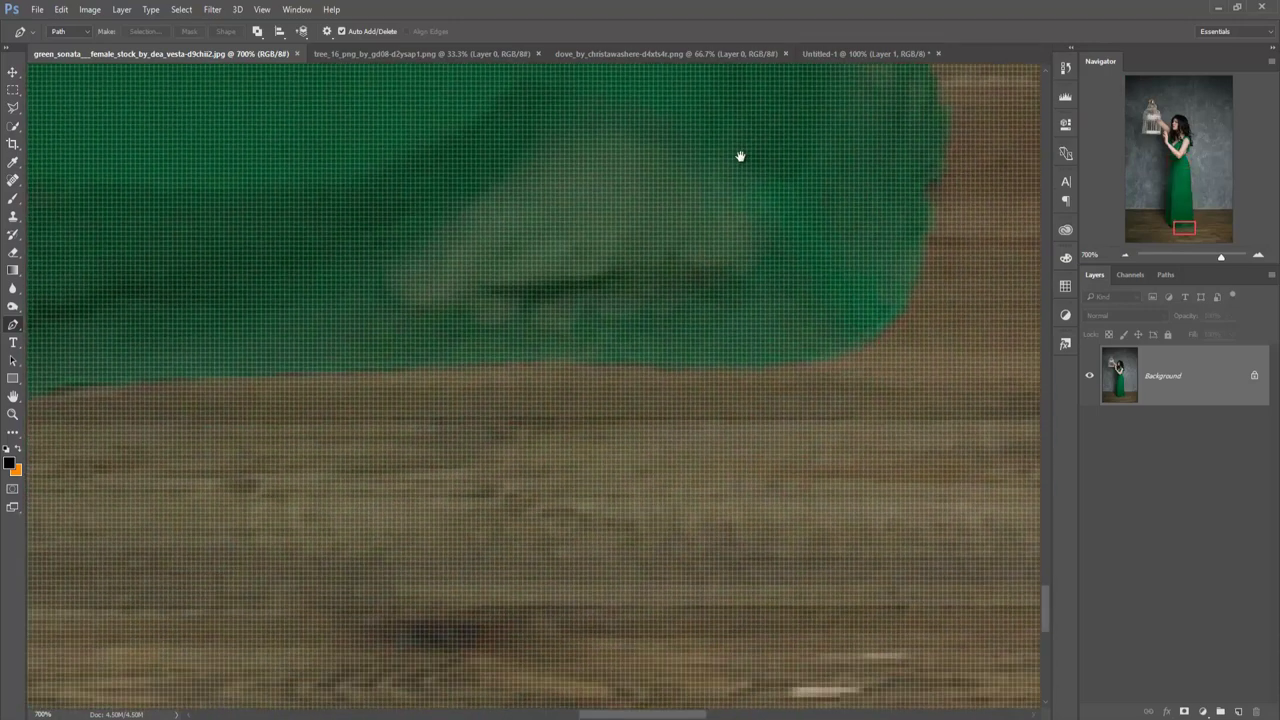
Place pen anchors from the dress hem up along the dress's left edge.
{"action": "left_click_drag", "start_coordinate": [944, 173], "coordinate": [934, 188]}
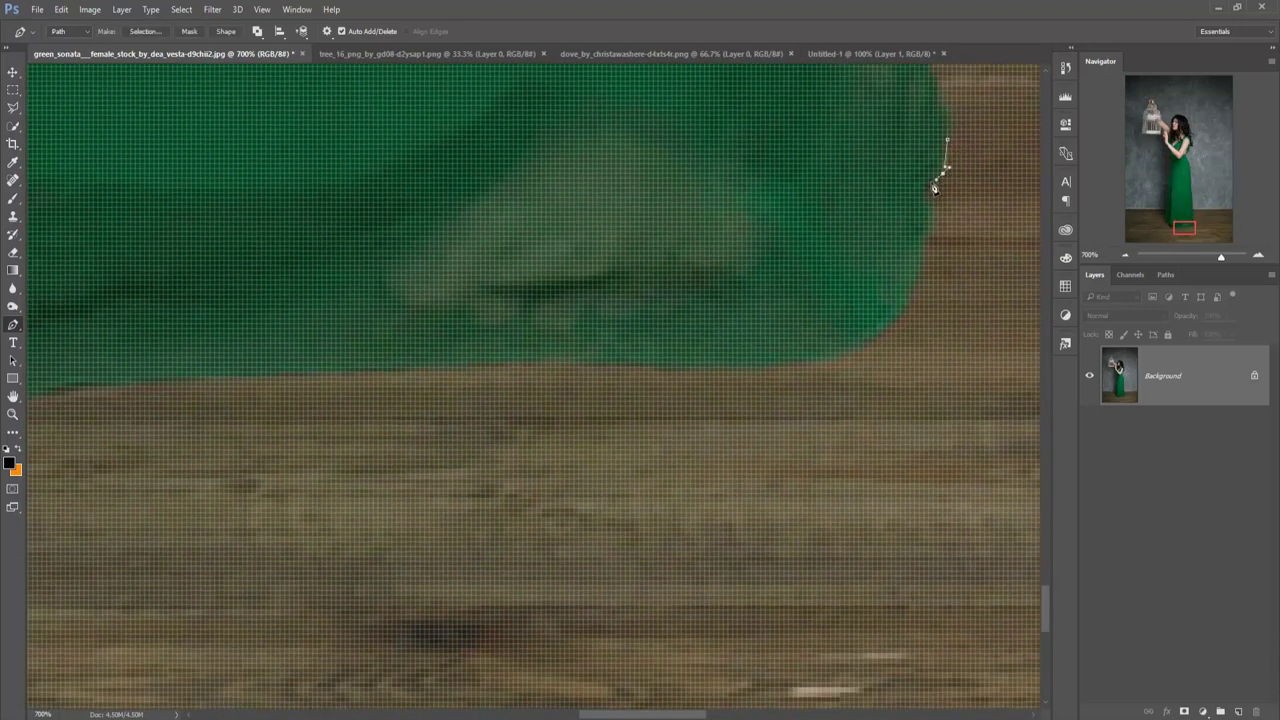
{"action": "scroll", "coordinate": [874, 348], "scroll_direction": "left", "scroll_amount": 5}
{"action": "scroll", "coordinate": [600, 449], "scroll_direction": "up", "scroll_amount": 3}
{"action": "scroll", "coordinate": [574, 517], "scroll_direction": "up", "scroll_amount": 3}
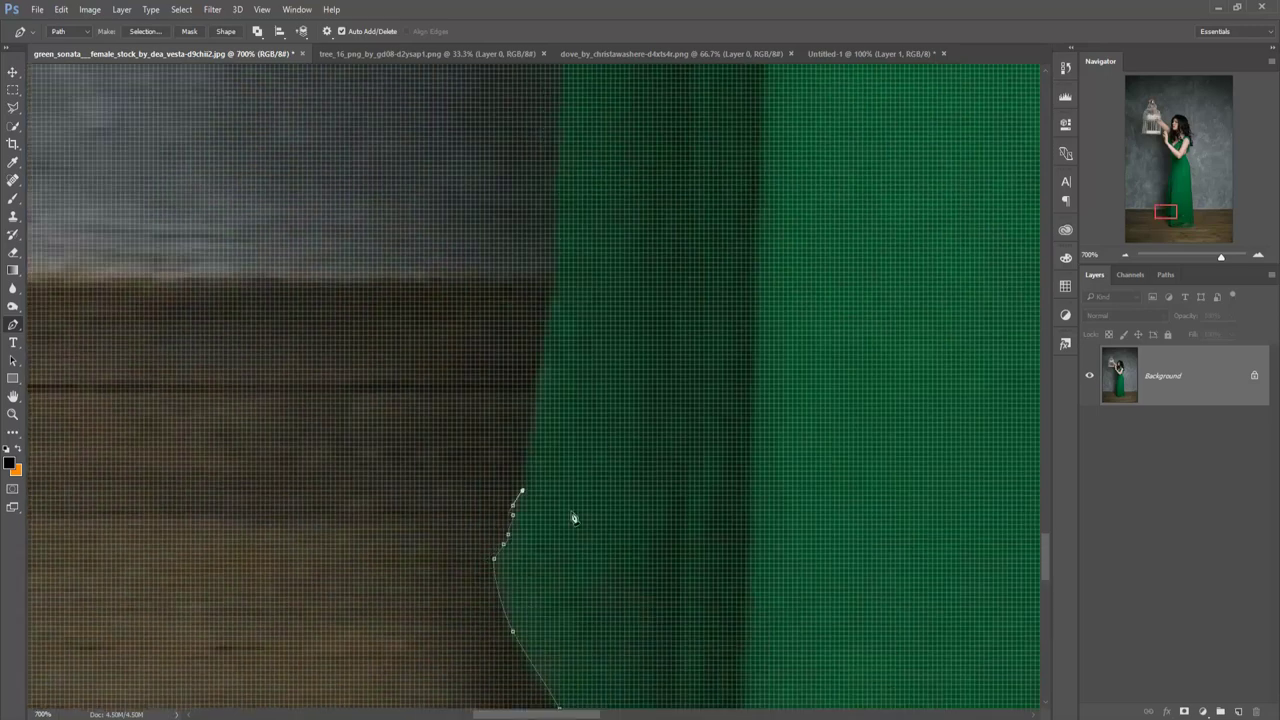
{"action": "left_click", "coordinate": [591, 342]}
{"action": "scroll", "coordinate": [700, 360], "scroll_direction": "up", "scroll_amount": 3}
{"action": "left_click", "coordinate": [737, 180]}
{"action": "scroll", "coordinate": [783, 474], "scroll_direction": "up", "scroll_amount": 3}
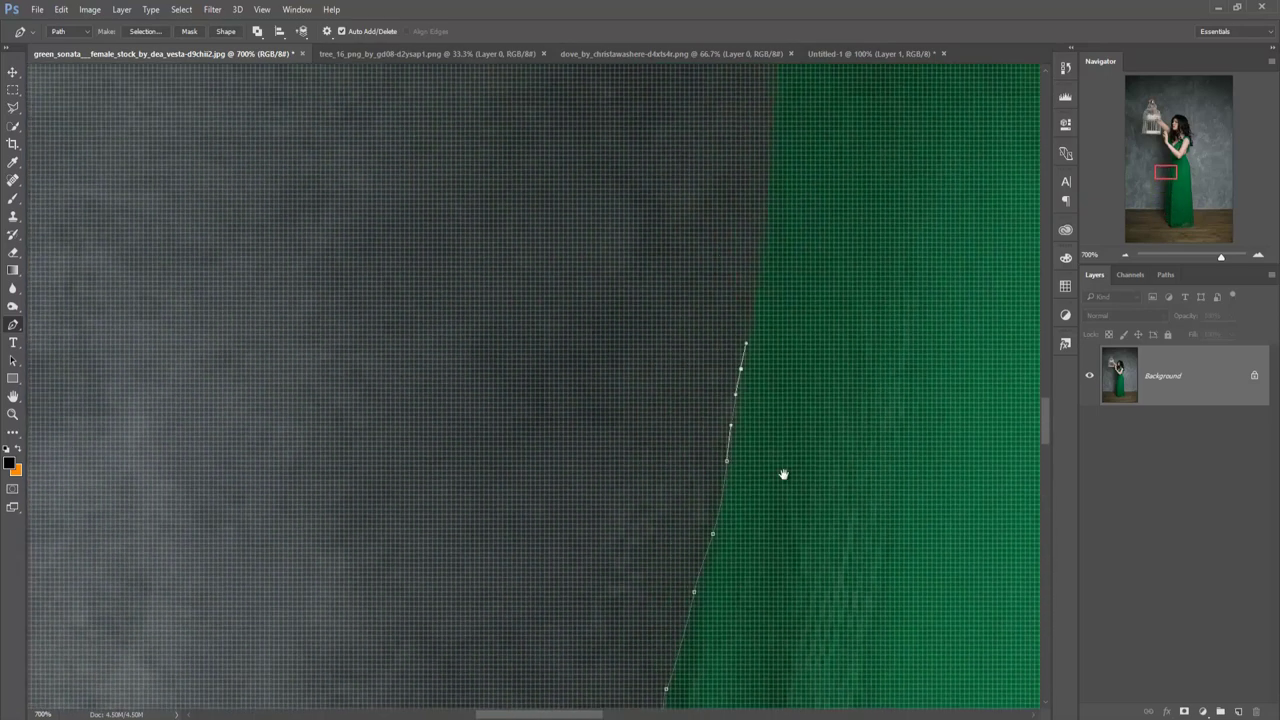
{"action": "left_click", "coordinate": [719, 97]}
{"action": "scroll", "coordinate": [722, 118], "scroll_direction": "up", "scroll_amount": 3}
Pan the view up to the raised hand, arm and birdcage top to trace them.
{"action": "left_click_drag", "start_coordinate": [583, 319], "coordinate": [661, 595]}
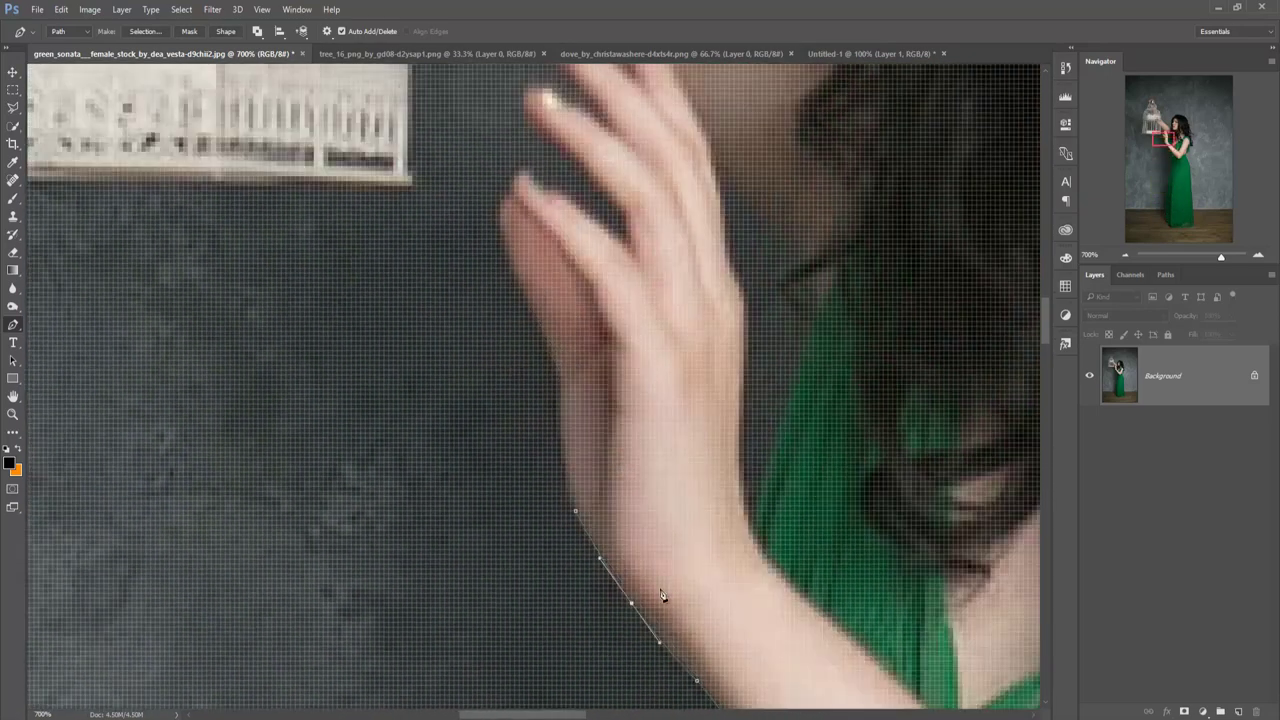
{"action": "left_click_drag", "start_coordinate": [608, 135], "coordinate": [700, 527]}
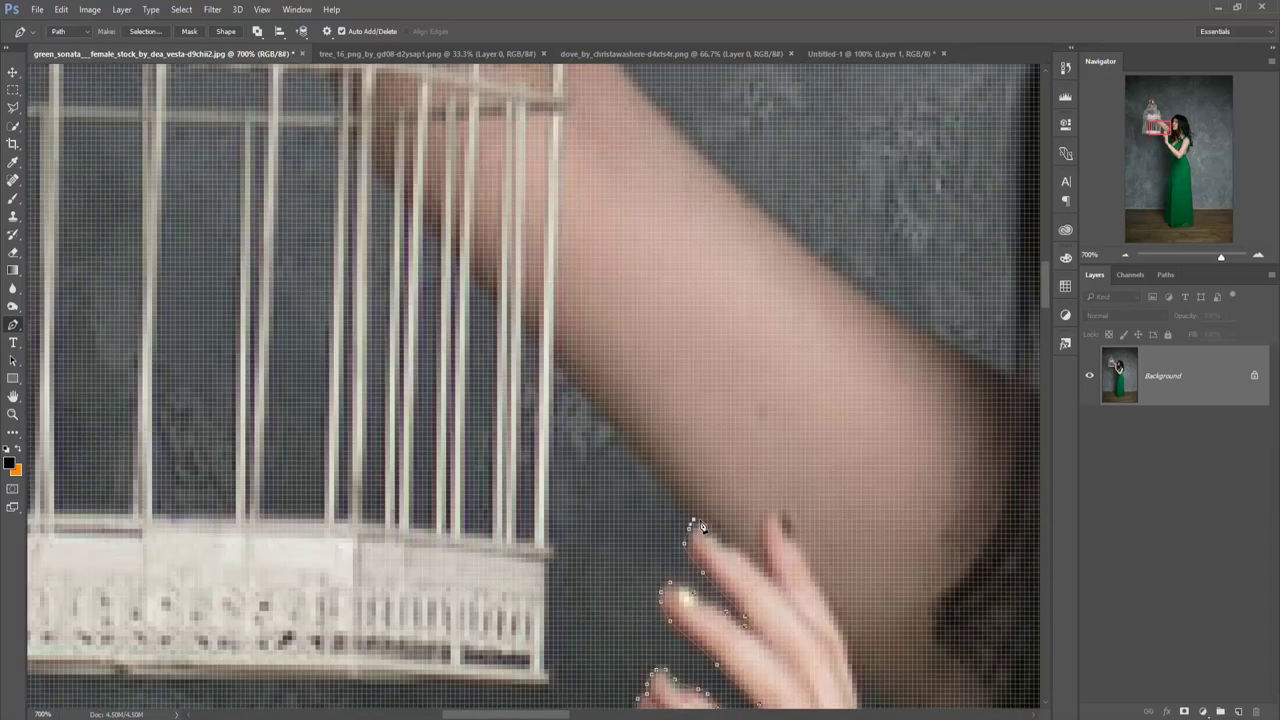
{"action": "scroll", "coordinate": [552, 566], "scroll_direction": "up", "scroll_amount": 5}
{"action": "scroll", "coordinate": [334, 558], "scroll_direction": "up", "scroll_amount": 5}
{"action": "scroll", "coordinate": [387, 365], "scroll_direction": "up", "scroll_amount": 5}
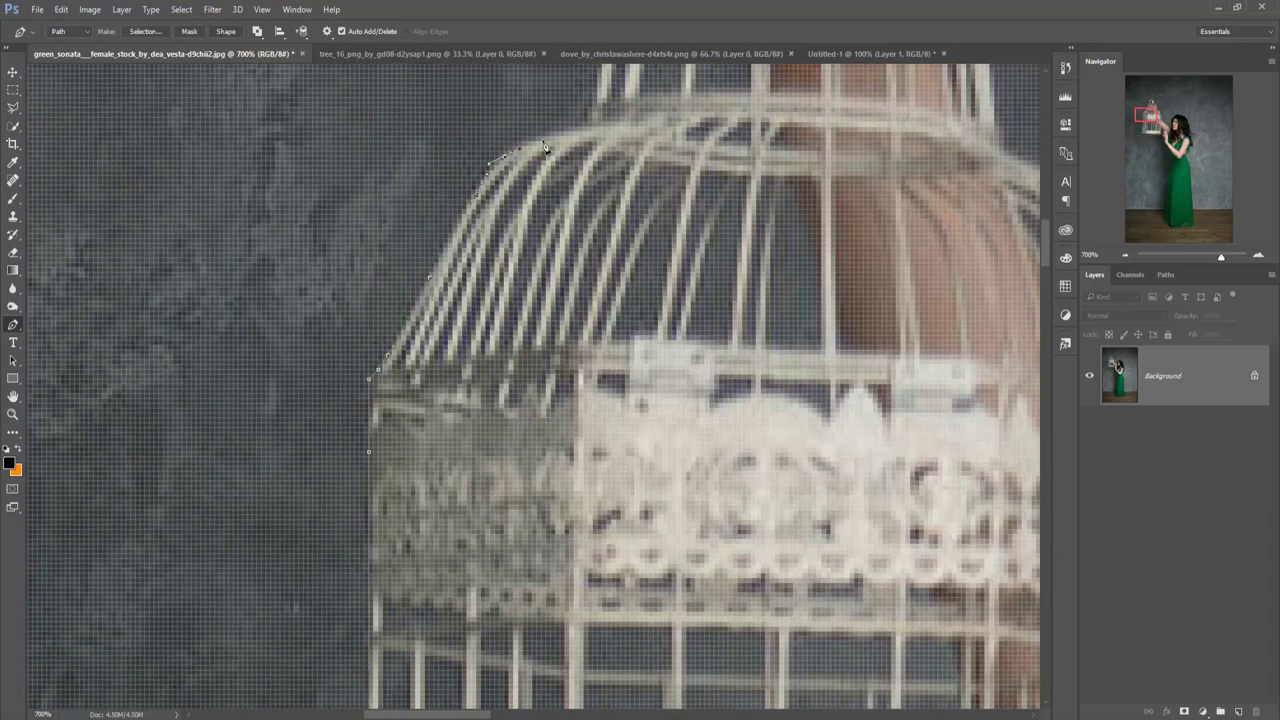
{"action": "scroll", "coordinate": [590, 300], "scroll_direction": "up", "scroll_amount": 5}
{"action": "left_click_drag", "start_coordinate": [638, 100], "coordinate": [722, 275]}
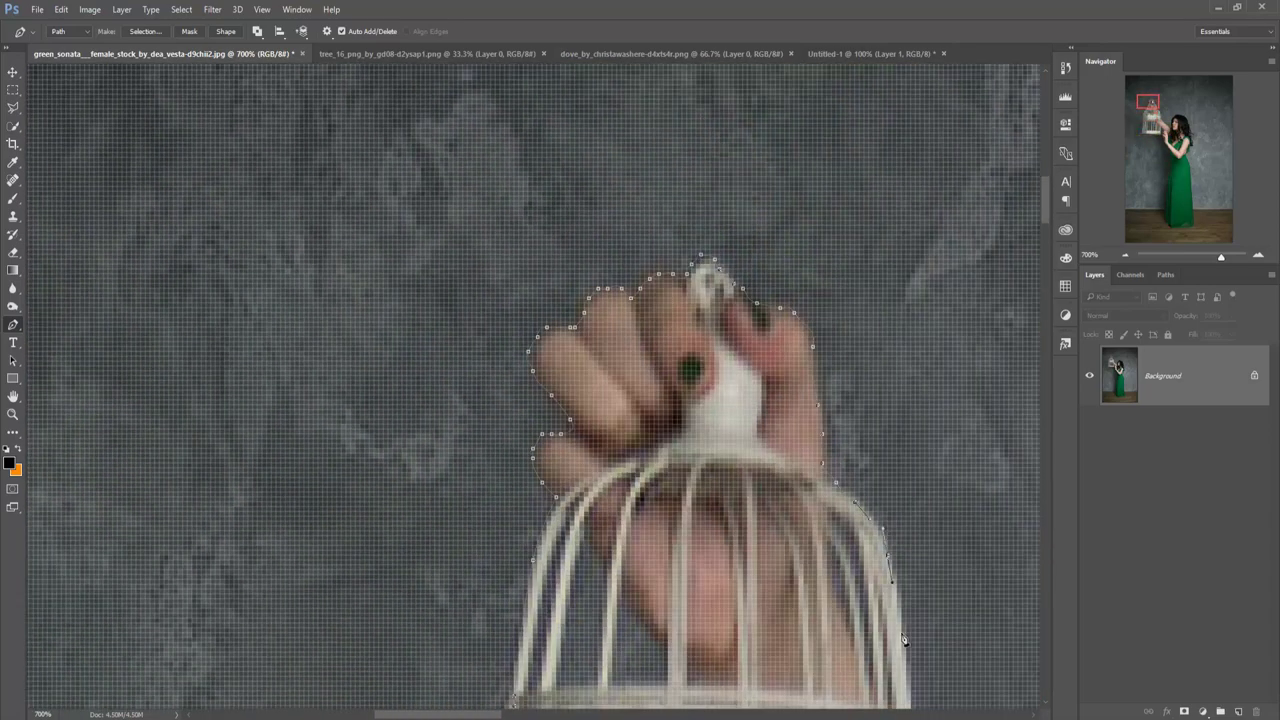
{"action": "scroll", "coordinate": [903, 640], "scroll_direction": "down", "scroll_amount": 5}
{"action": "scroll", "coordinate": [894, 524], "scroll_direction": "right", "scroll_amount": 3}
{"action": "scroll", "coordinate": [686, 428], "scroll_direction": "right", "scroll_amount": 3}
{"action": "scroll", "coordinate": [728, 352], "scroll_direction": "up", "scroll_amount": 3}
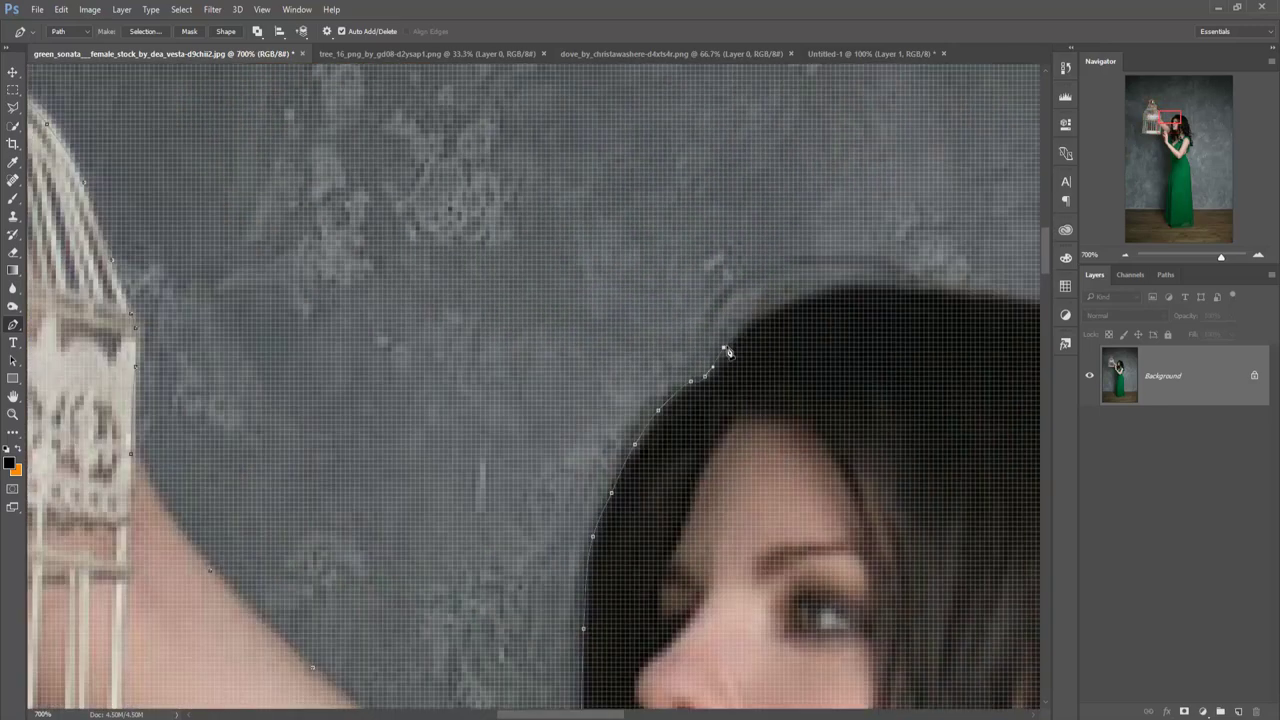
{"action": "scroll", "coordinate": [728, 352], "scroll_direction": "right", "scroll_amount": 3}
{"action": "scroll", "coordinate": [456, 298], "scroll_direction": "down", "scroll_amount": 3}
Pan across the hair and lower arm to close the path, then fit the photo on screen.
{"action": "left_click_drag", "start_coordinate": [545, 650], "coordinate": [409, 264]}
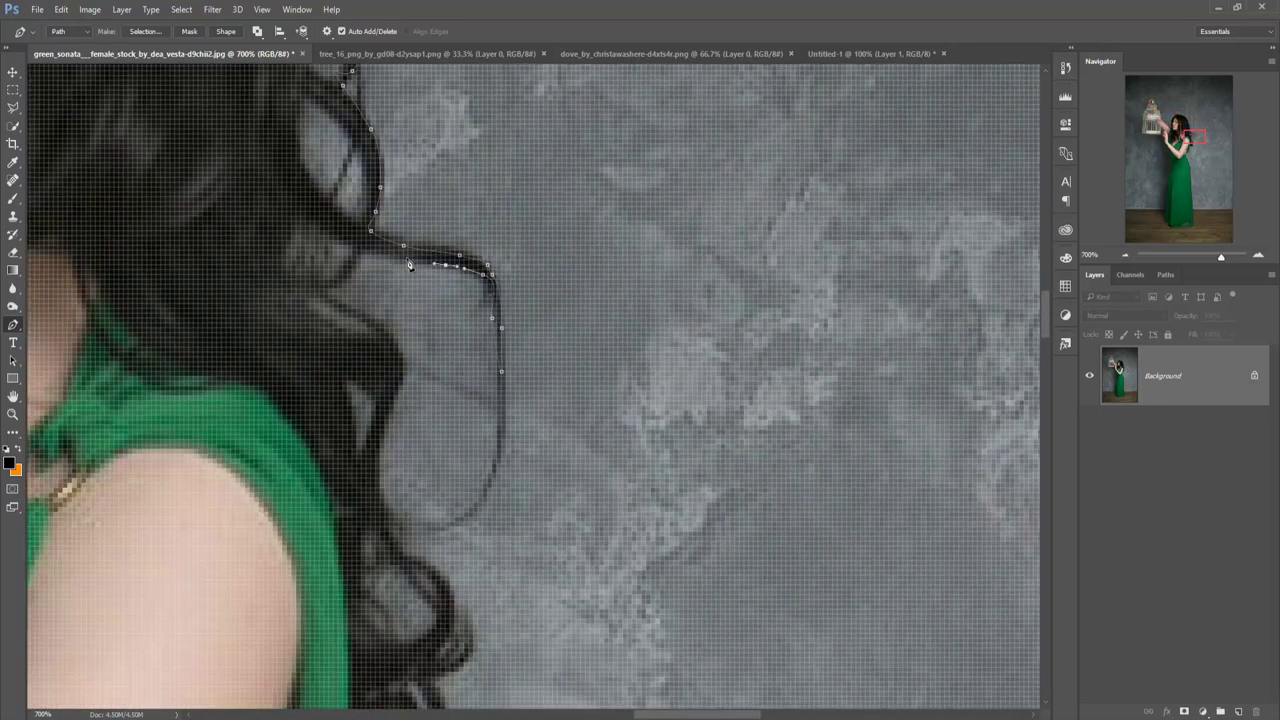
{"action": "left_click_drag", "start_coordinate": [433, 570], "coordinate": [381, 367]}
{"action": "scroll", "coordinate": [192, 690], "scroll_direction": "down", "scroll_amount": 2}
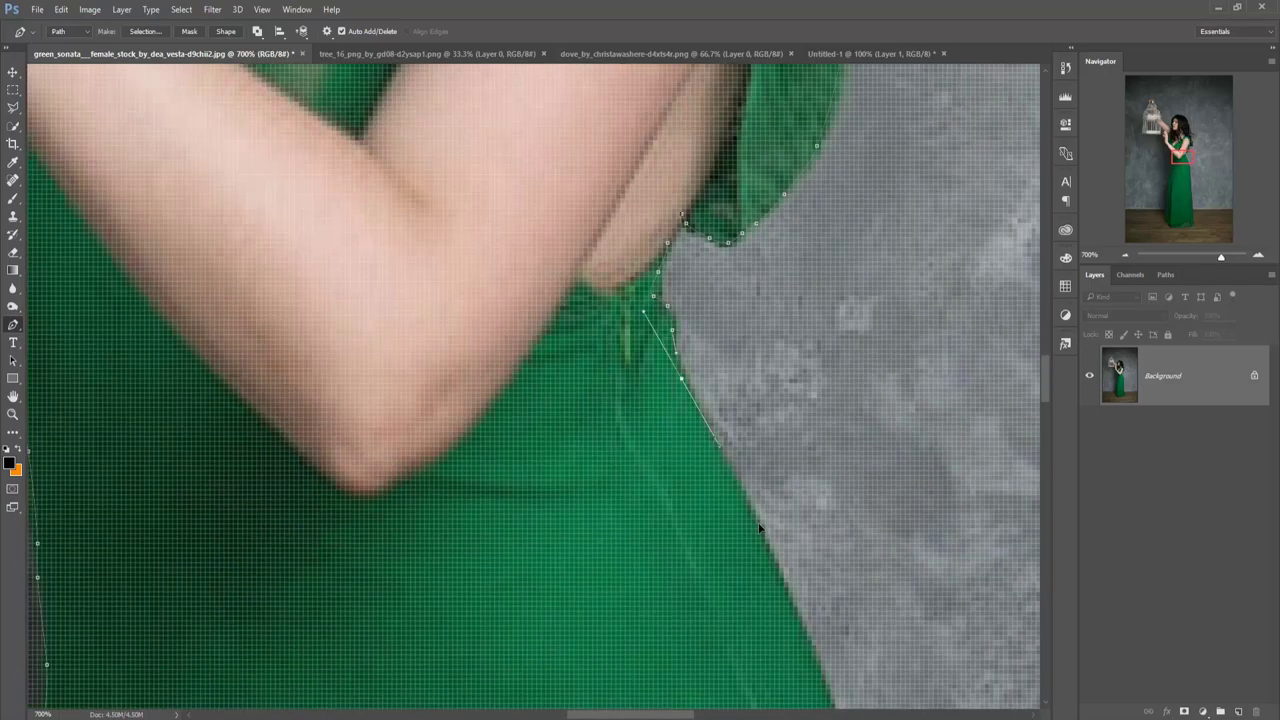
{"action": "scroll", "coordinate": [660, 560], "scroll_direction": "down", "scroll_amount": 2}
{"action": "scroll", "coordinate": [640, 550], "scroll_direction": "down", "scroll_amount": 2}
{"action": "scroll", "coordinate": [609, 520], "scroll_direction": "down", "scroll_amount": 2}
{"action": "scroll", "coordinate": [609, 520], "scroll_direction": "down", "scroll_amount": 2}
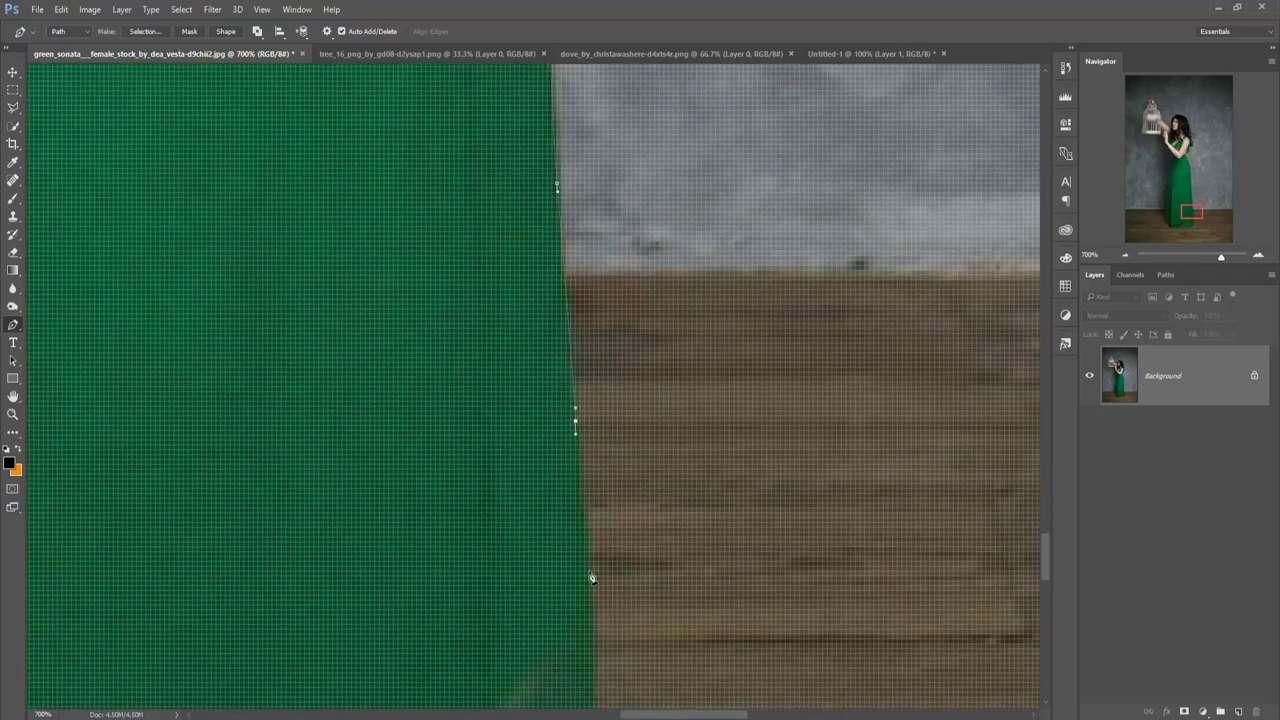
{"action": "scroll", "coordinate": [595, 480], "scroll_direction": "down", "scroll_amount": 2}
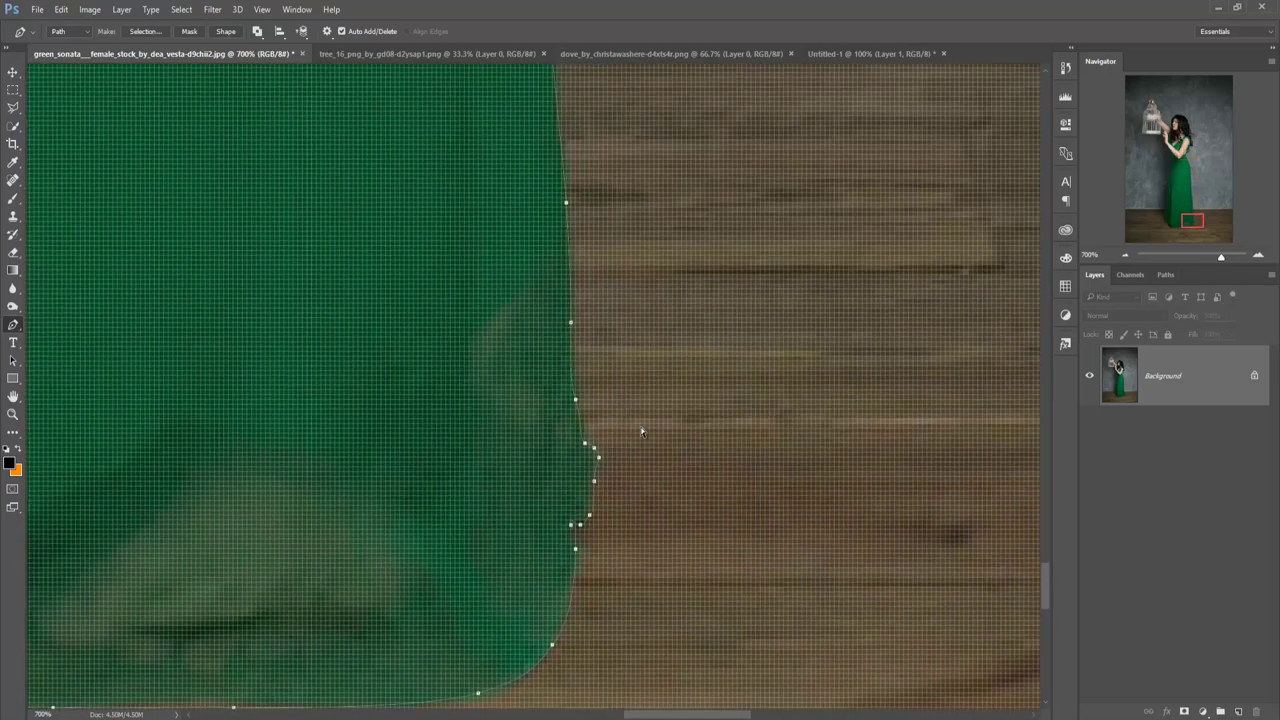
{"action": "key", "text": "ctrl+Return"}
{"action": "key", "text": "ctrl+0"}
Convert the traced pen path into a selection with no feathering.
{"action": "right_click", "coordinate": [556, 320]}
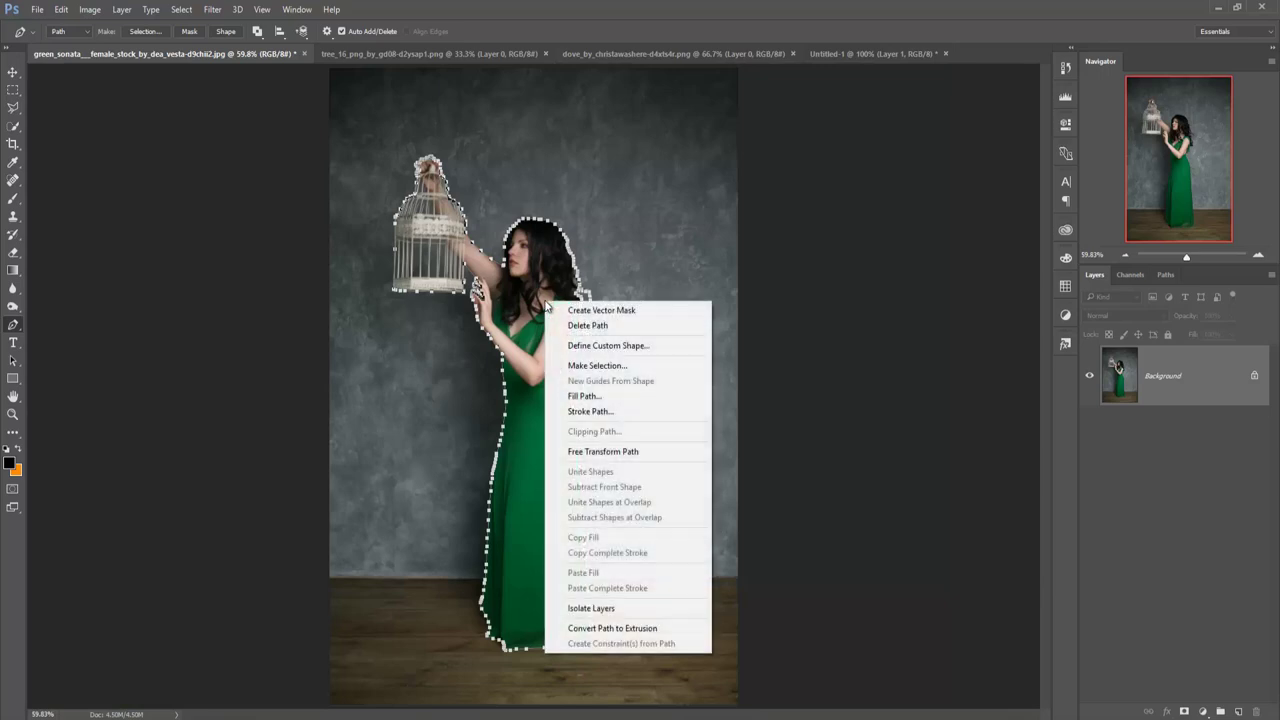
{"action": "left_click", "coordinate": [610, 364]}
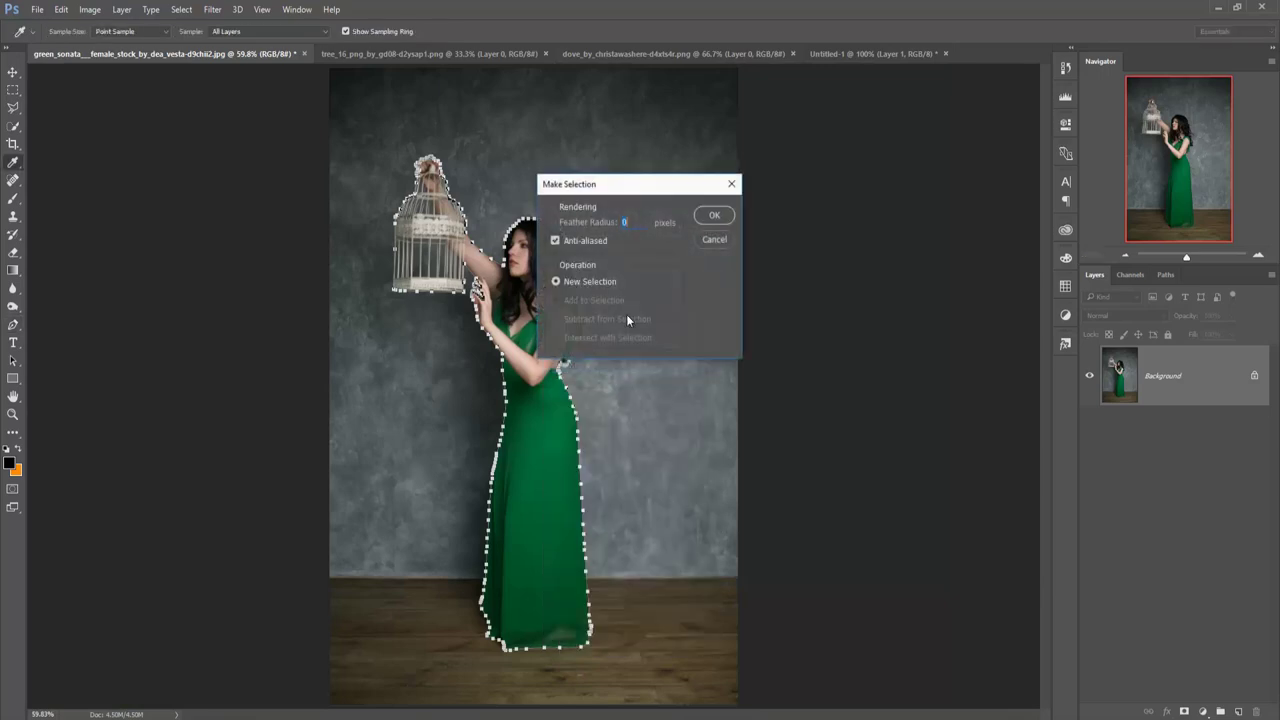
{"action": "left_click", "coordinate": [713, 216]}
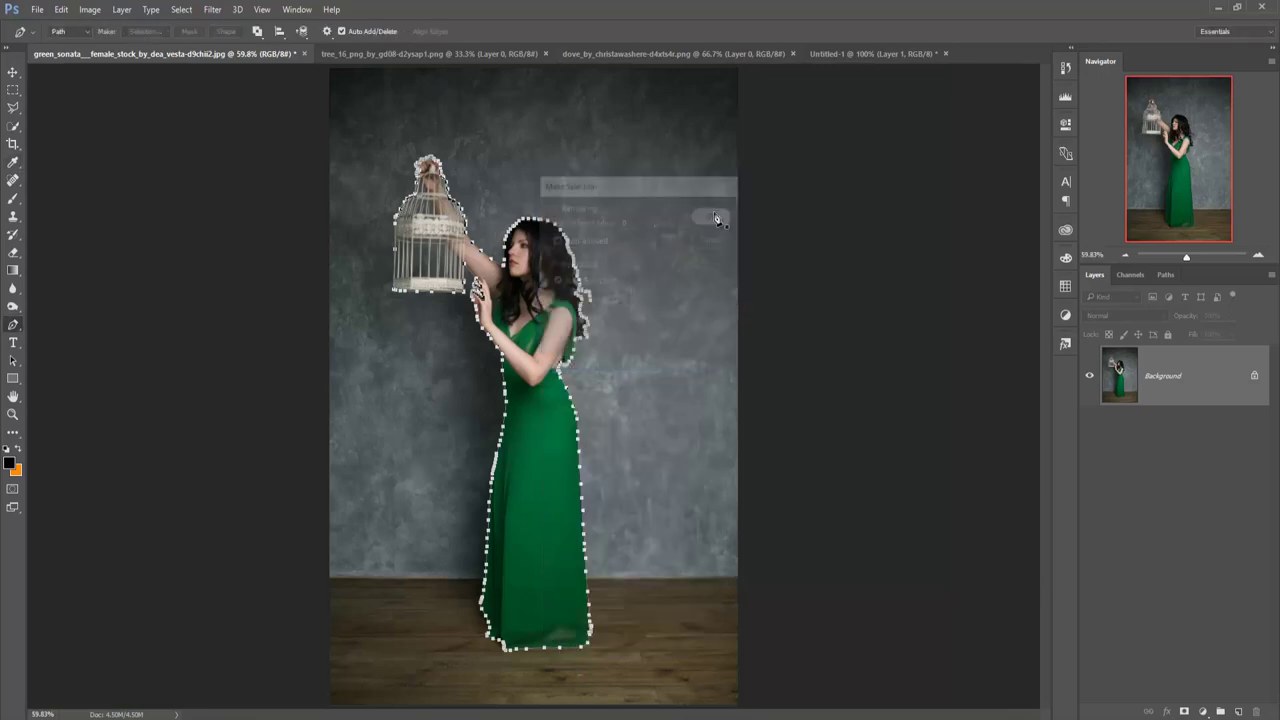
{"action": "left_click", "coordinate": [13, 72]}
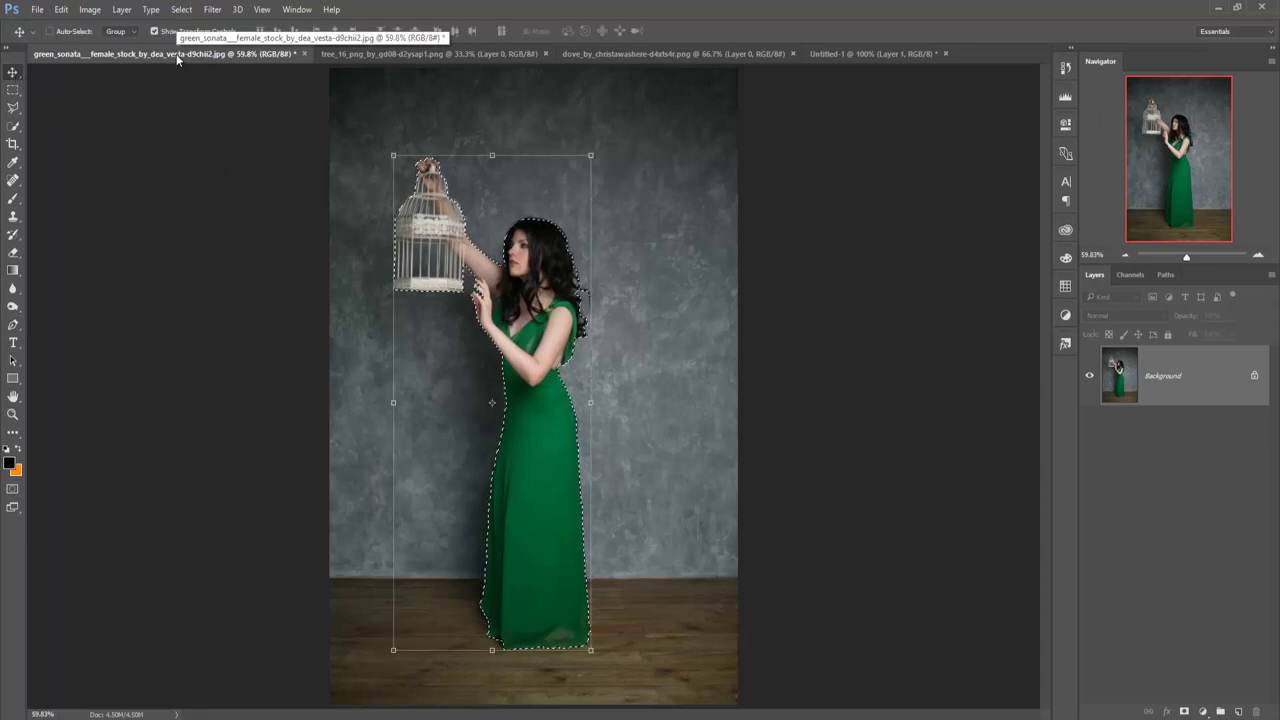
Refine the selection in Select and Mask with Output To: New Layer.
{"action": "left_click", "coordinate": [13, 126]}
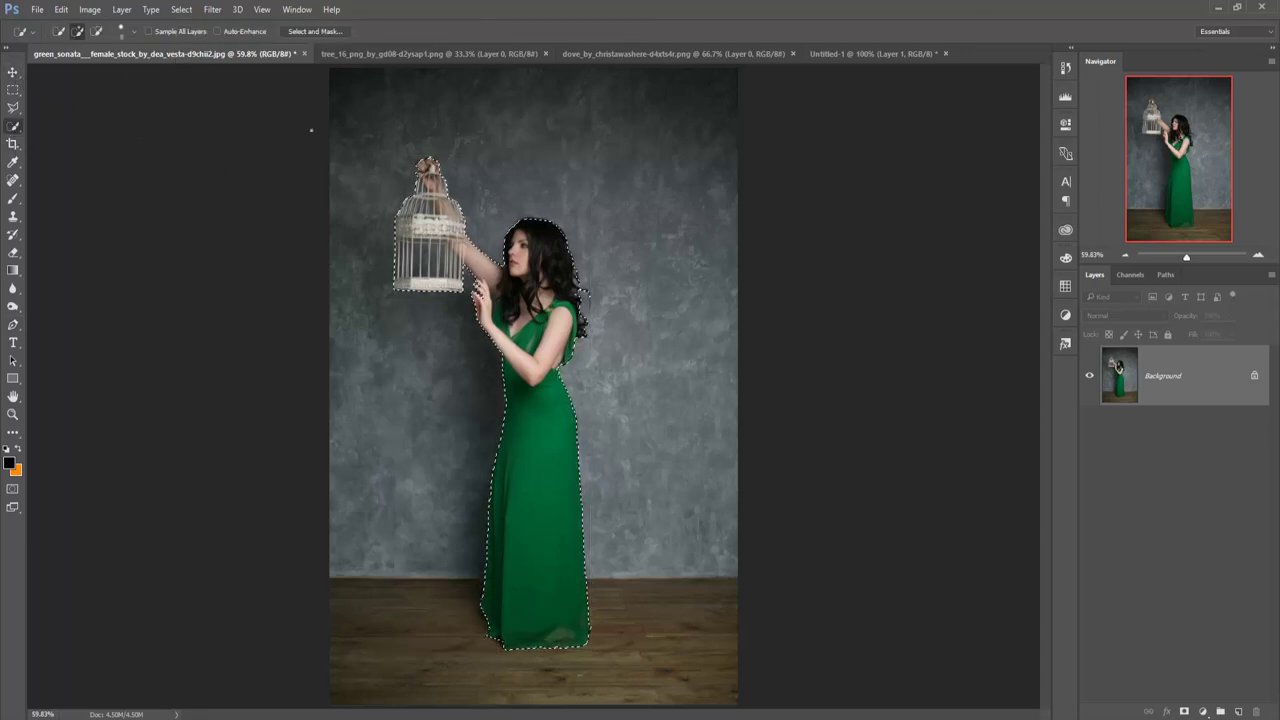
{"action": "left_click", "coordinate": [304, 32]}
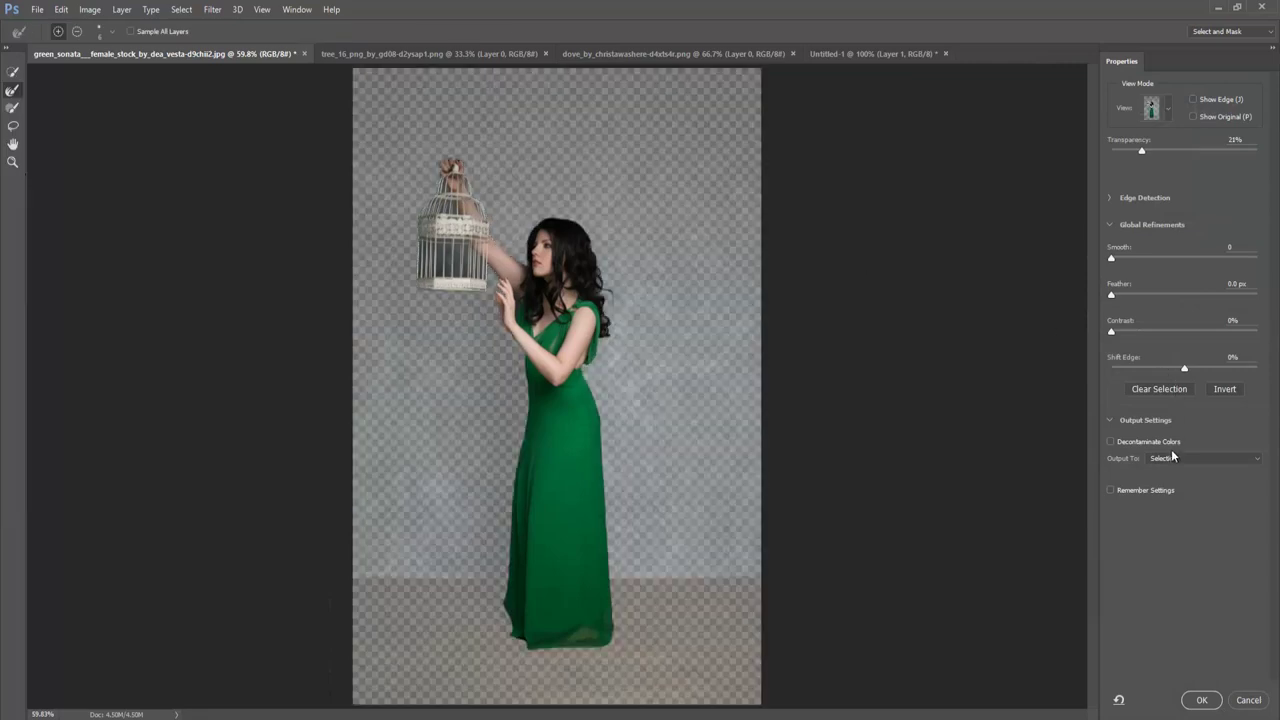
{"action": "left_click", "coordinate": [1184, 463]}
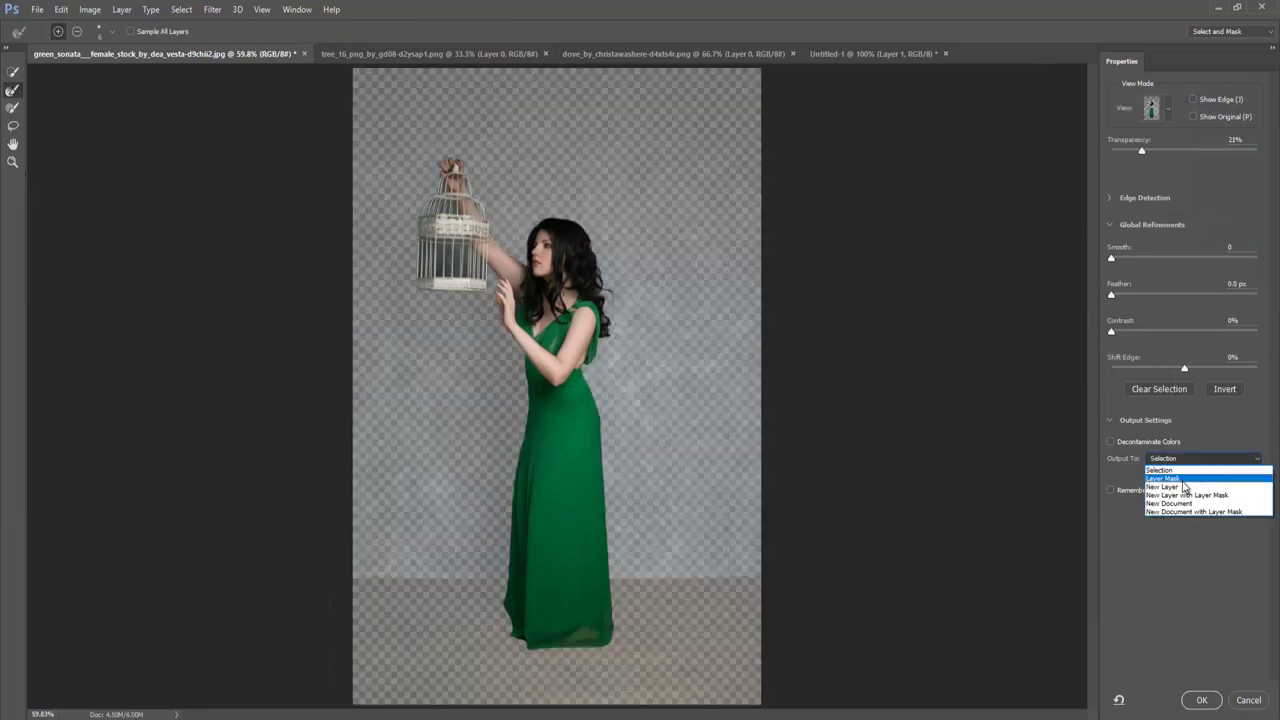
{"action": "left_click", "coordinate": [1180, 487]}
{"action": "left_click", "coordinate": [1203, 700]}
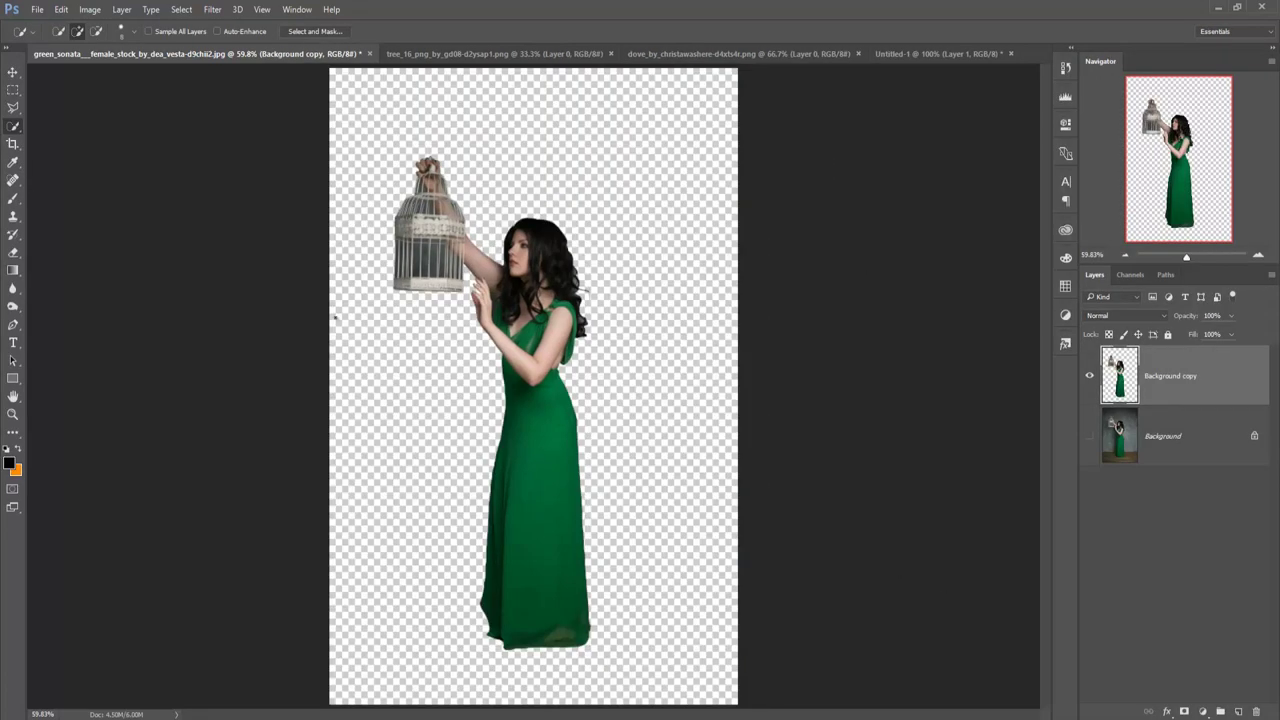
Zoom in on the birdcage and delete the dark backdrop in the first gap between its bars.
{"action": "left_click", "coordinate": [11, 109]}
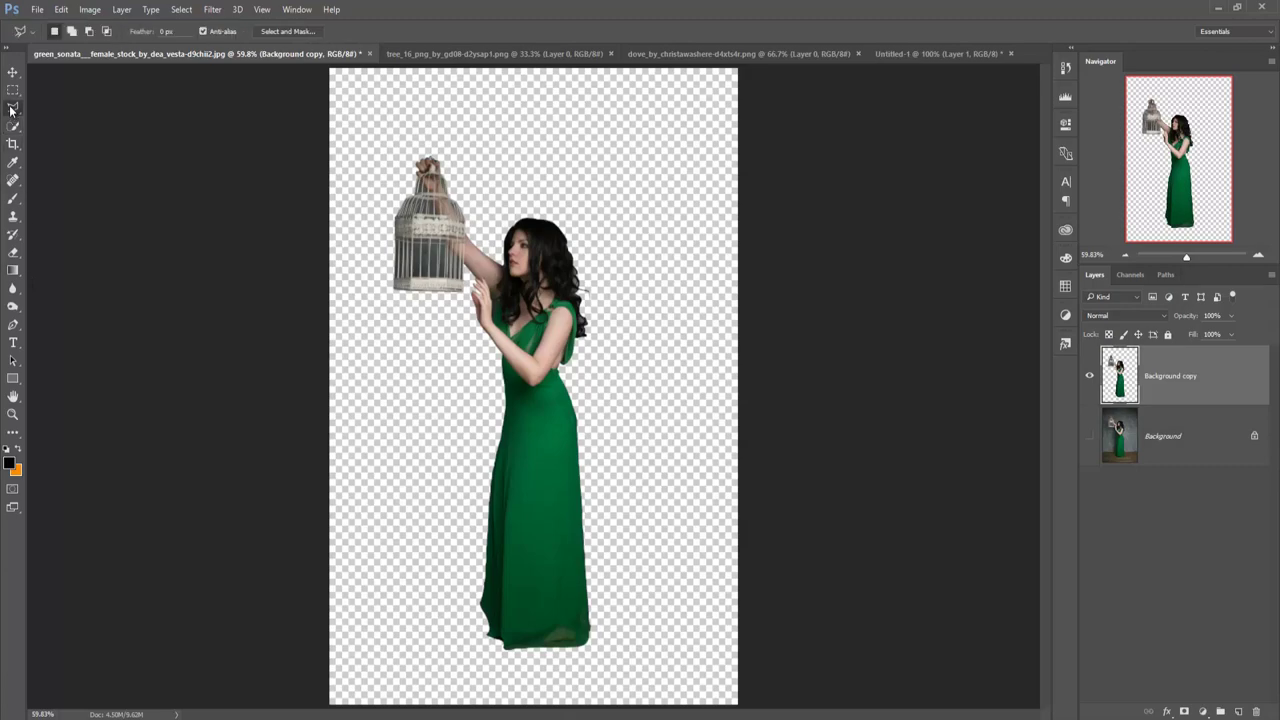
{"action": "key", "text": "ctrl+plus"}
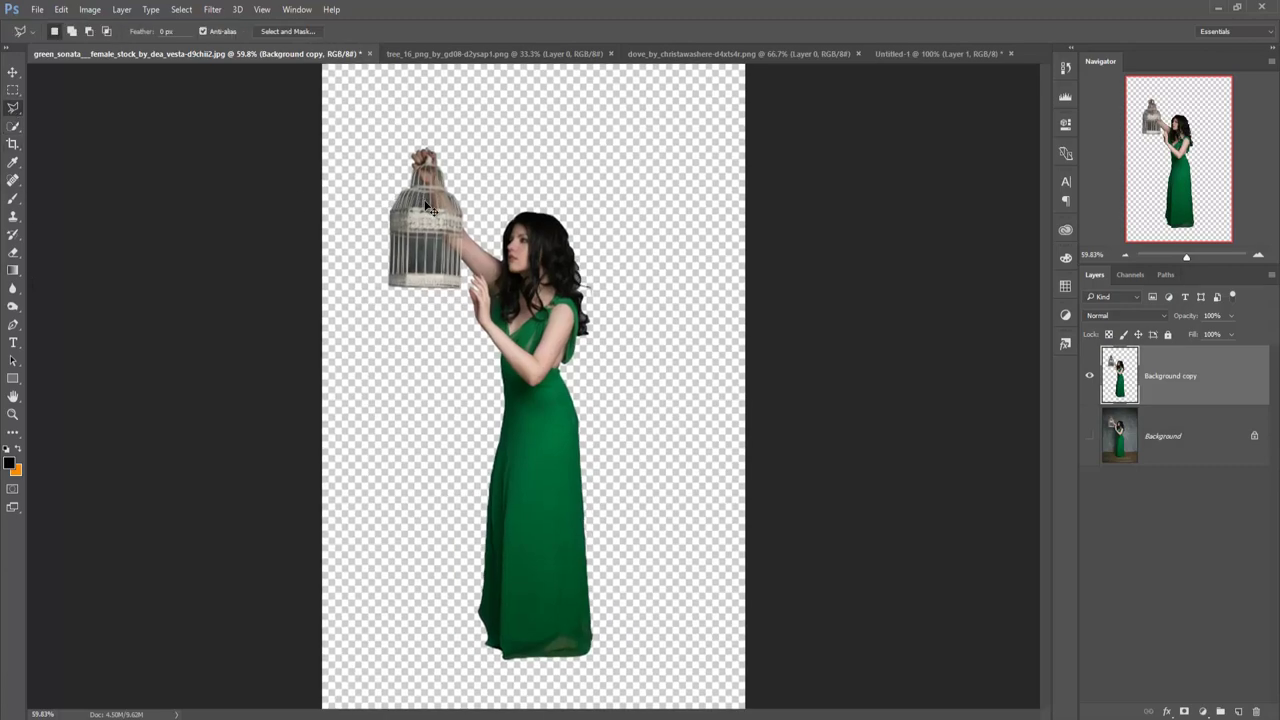
{"action": "key", "text": "ctrl+plus"}
{"action": "key", "text": "ctrl+plus"}
{"action": "key", "text": "ctrl+plus"}
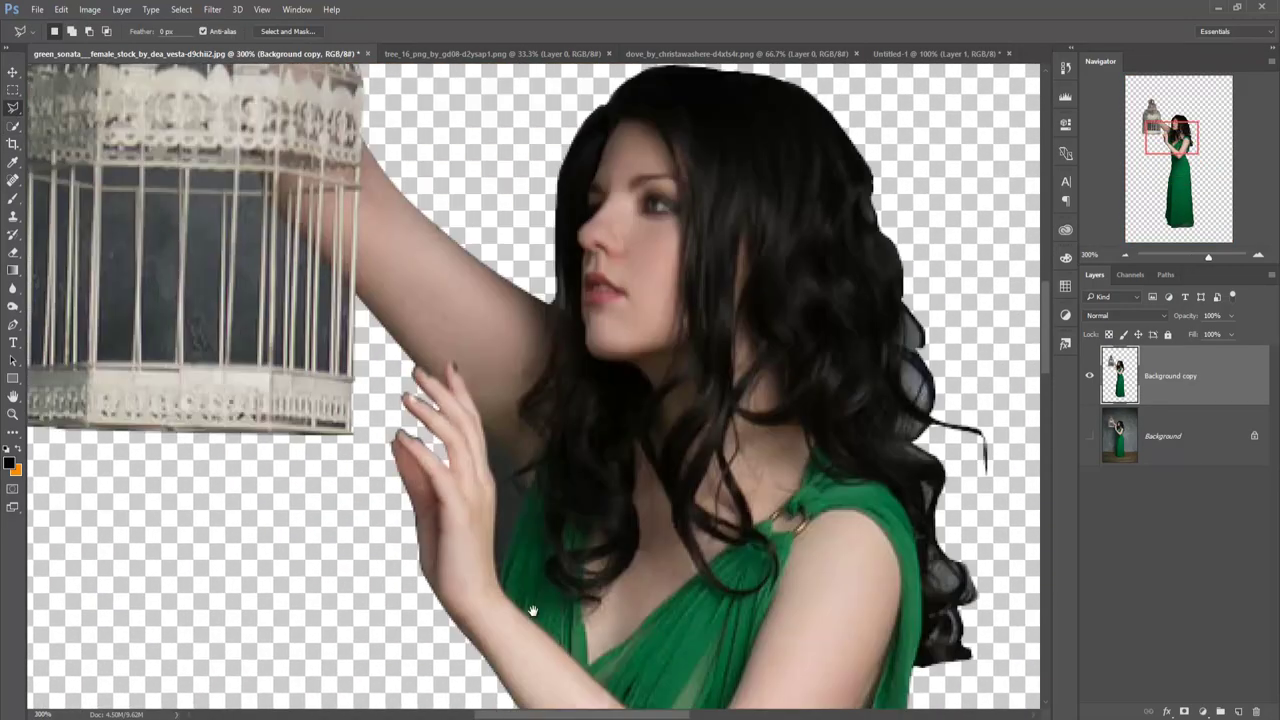
{"action": "left_click_drag", "start_coordinate": [407, 210], "coordinate": [647, 415]}
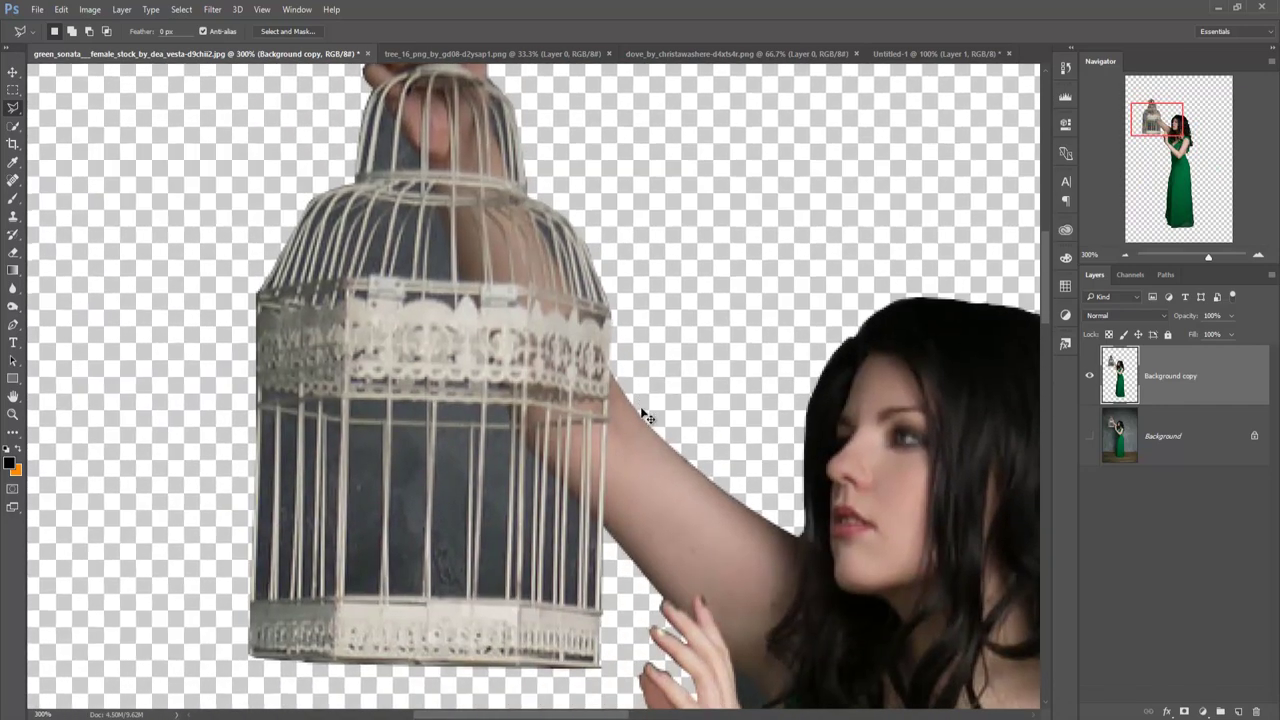
{"action": "scroll", "coordinate": [645, 416], "scroll_direction": "up", "scroll_amount": 1, "text": "alt"}
{"action": "scroll", "coordinate": [645, 416], "scroll_direction": "up", "scroll_amount": 1, "text": "alt"}
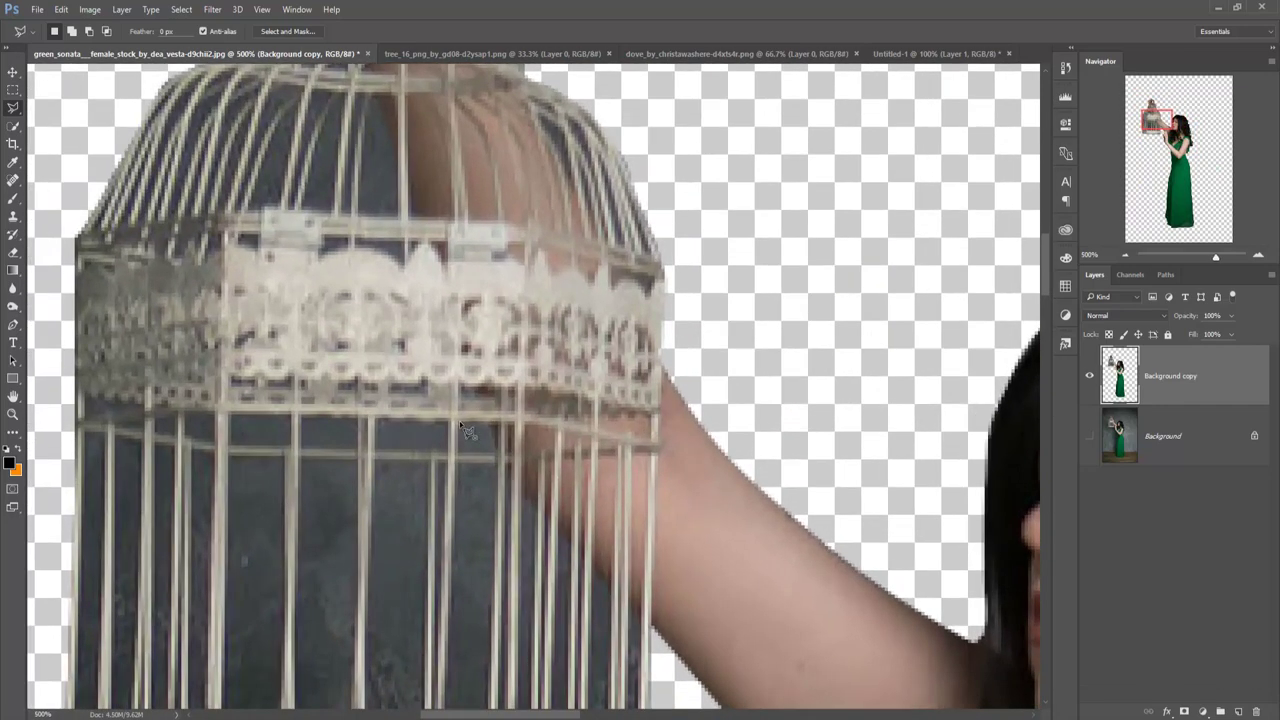
{"action": "left_click_drag", "start_coordinate": [465, 450], "coordinate": [493, 311]}
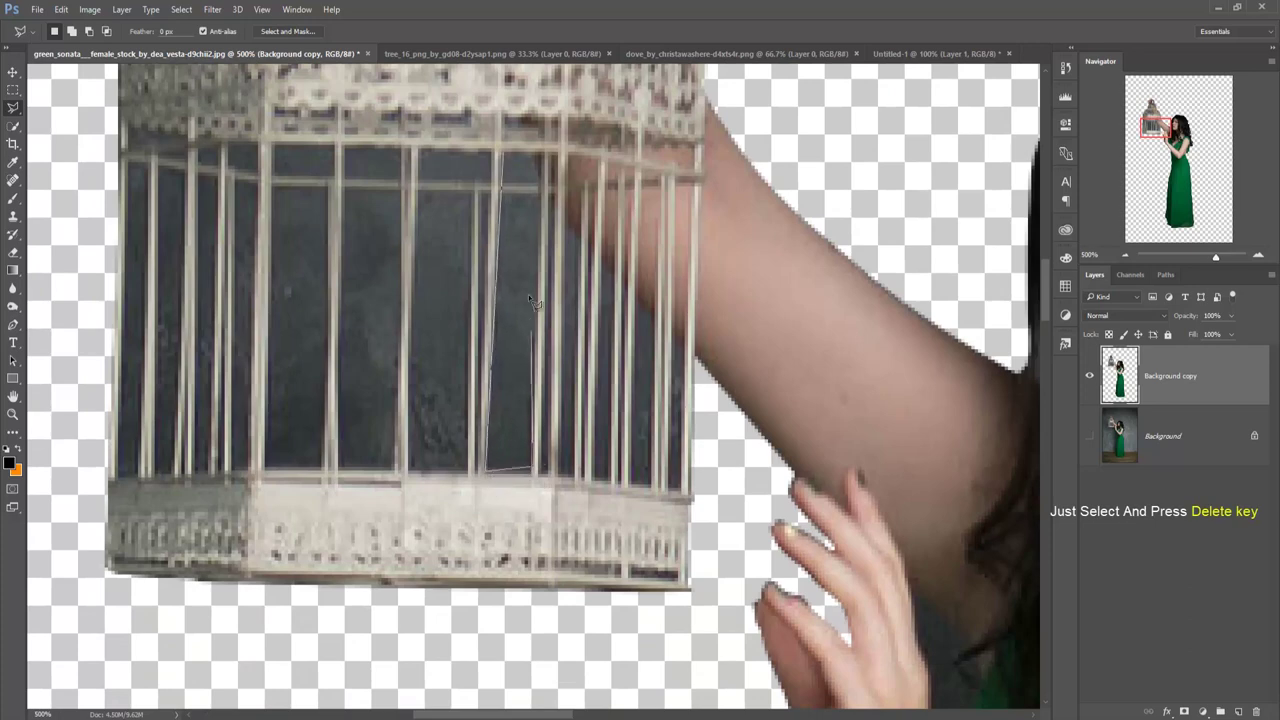
{"action": "left_click", "coordinate": [545, 197]}
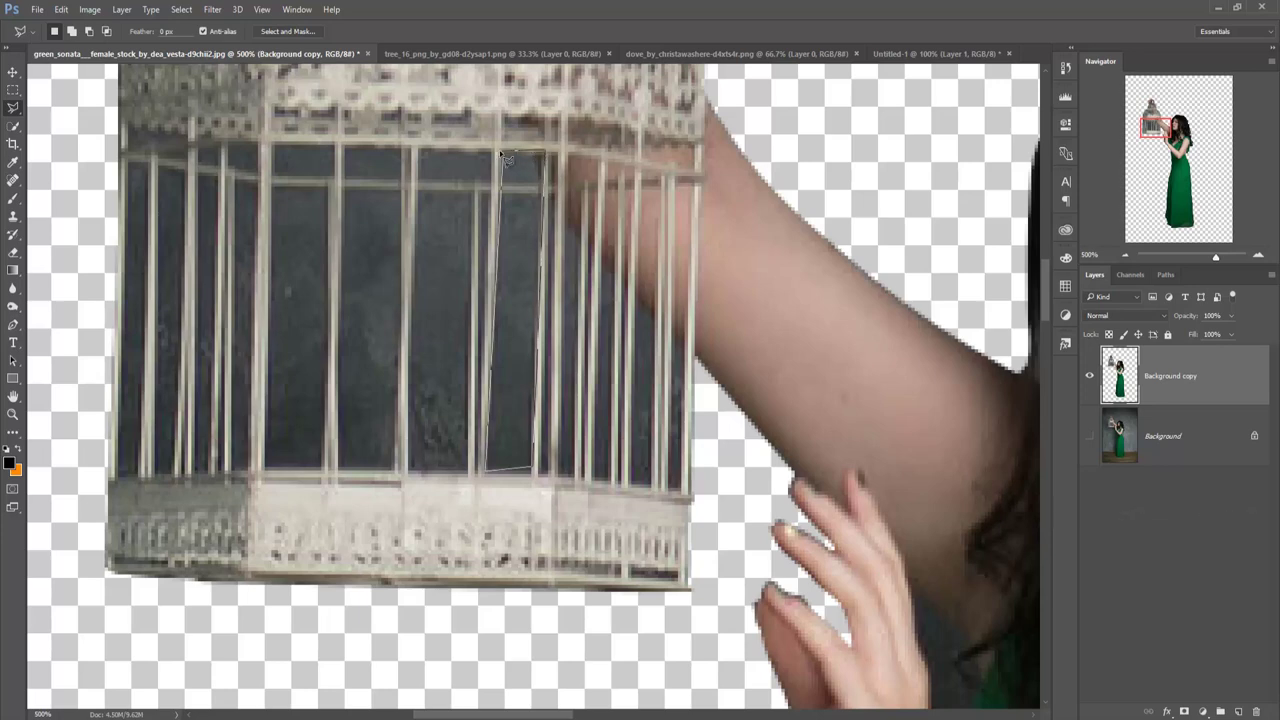
{"action": "left_click", "coordinate": [501, 153]}
{"action": "key", "text": "Delete"}
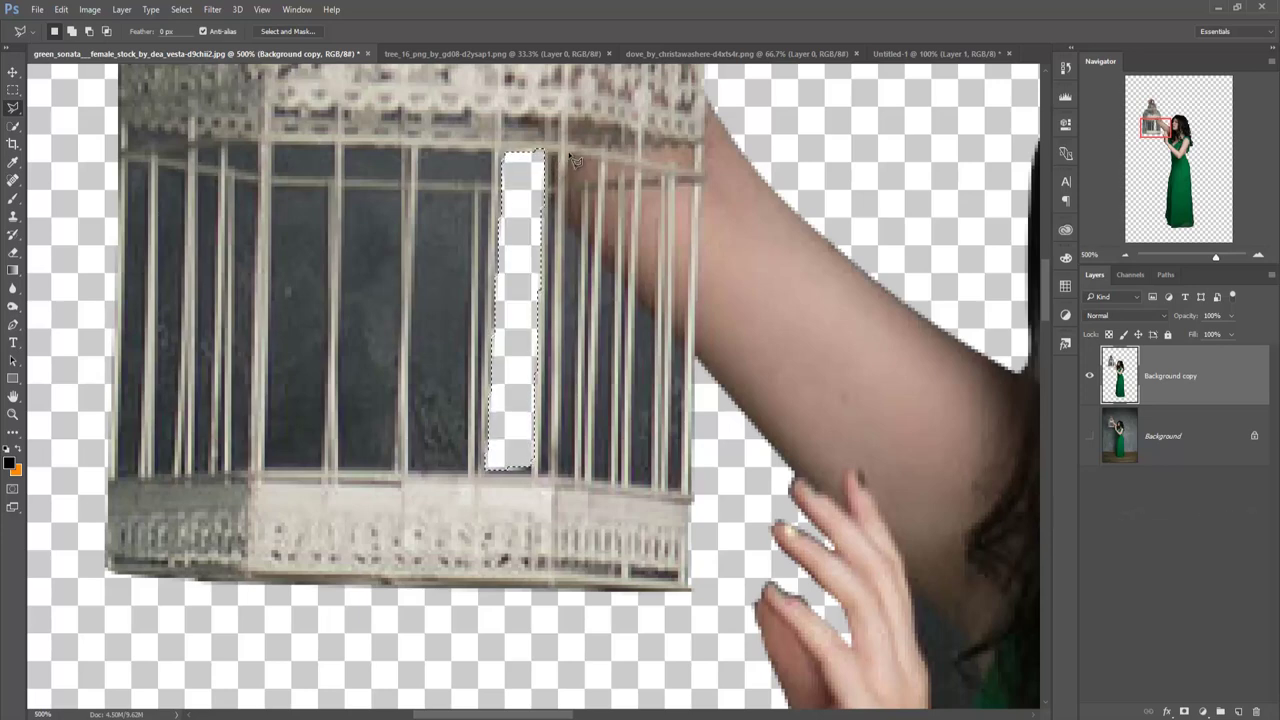
Outline and delete the dark backdrop in the central gaps between the cage bars.
{"action": "left_click", "coordinate": [576, 160]}
{"action": "left_click", "coordinate": [563, 478]}
{"action": "left_click", "coordinate": [576, 160]}
{"action": "key", "text": "Delete"}
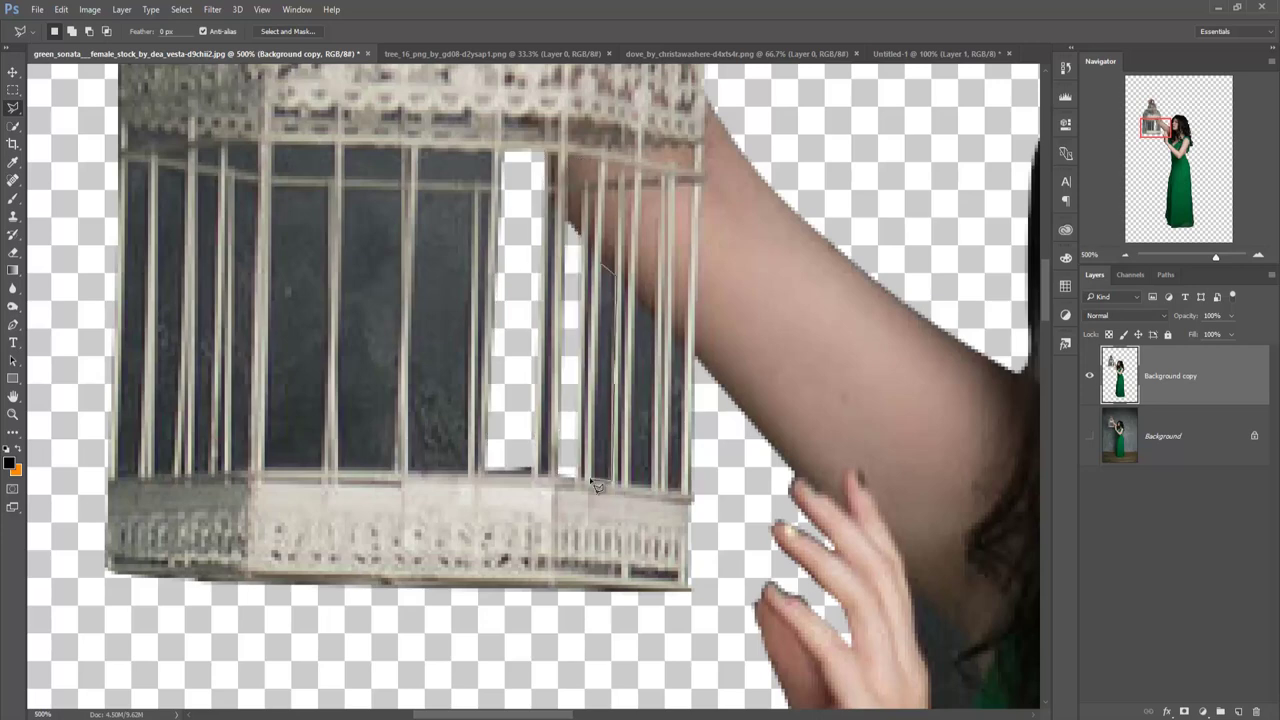
{"action": "key", "text": "Delete"}
{"action": "key", "text": "Delete"}
{"action": "key", "text": "Delete"}
{"action": "left_click", "coordinate": [416, 190]}
{"action": "left_click", "coordinate": [410, 470]}
{"action": "left_click", "coordinate": [470, 471]}
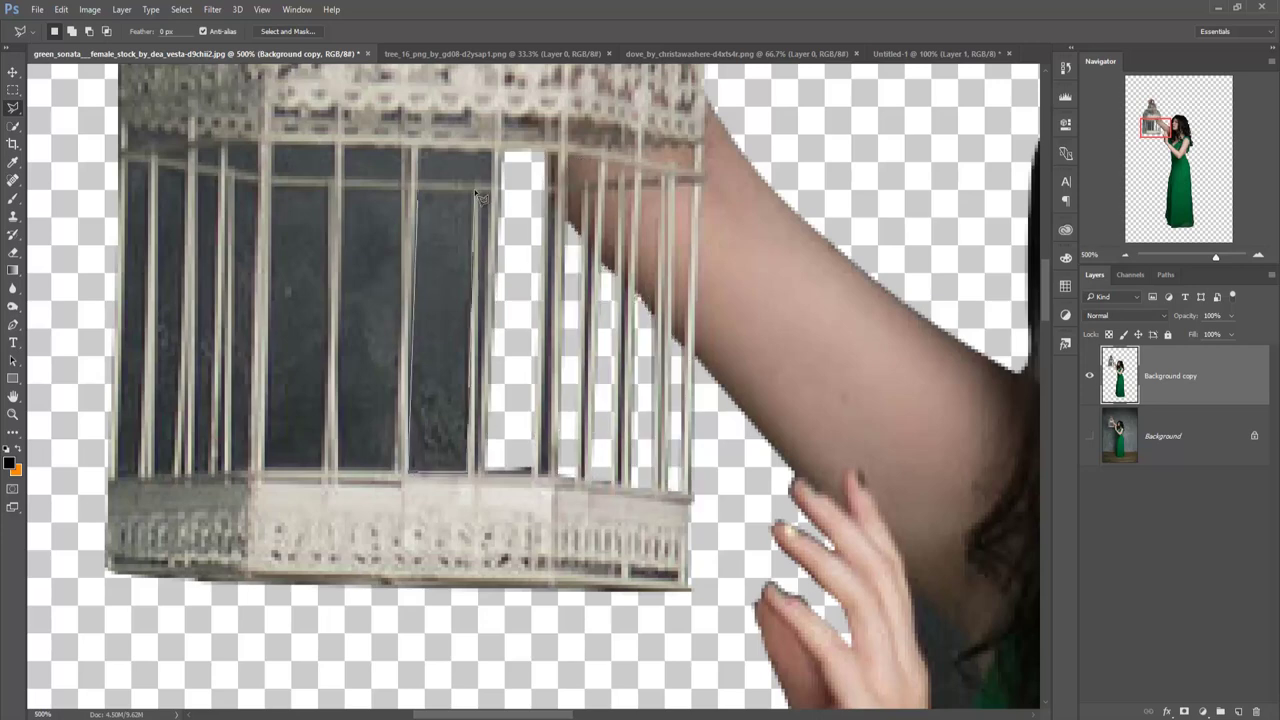
{"action": "left_click", "coordinate": [478, 190]}
{"action": "left_click", "coordinate": [416, 190]}
{"action": "key", "text": "Delete"}
Delete the dark strips between the bars on the cage's left side.
{"action": "key", "text": "Delete"}
{"action": "key", "text": "Delete"}
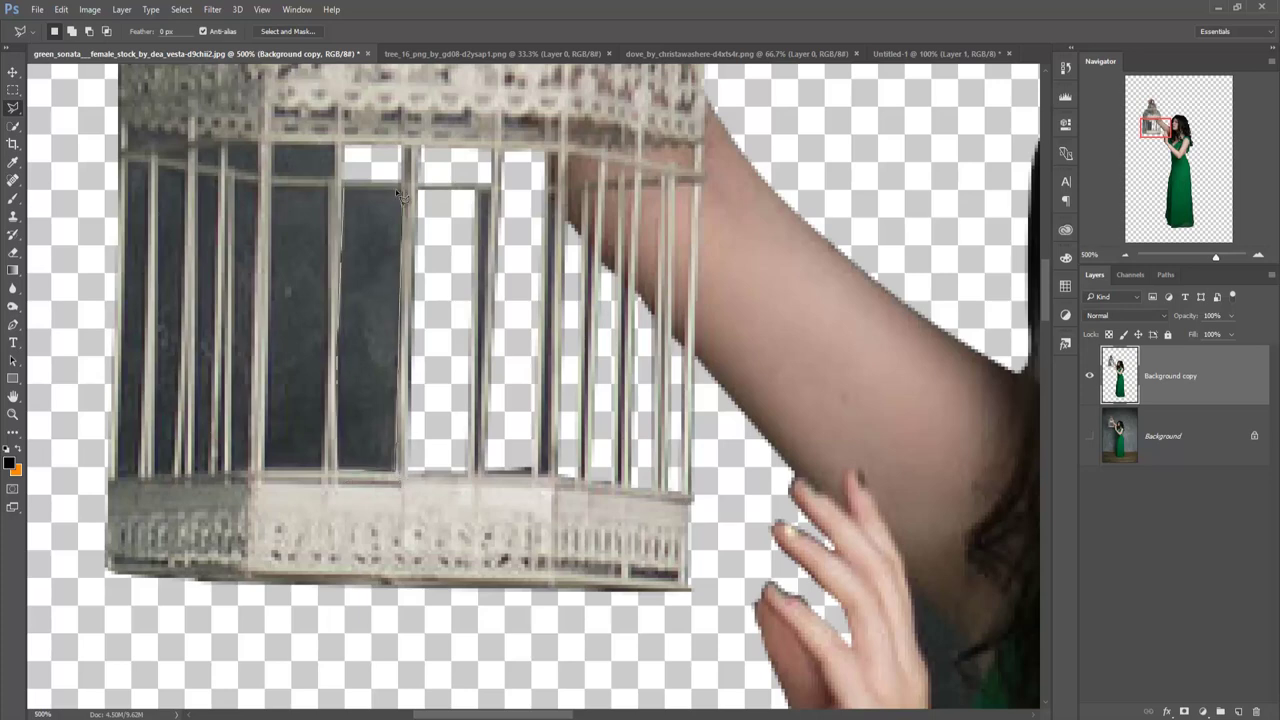
{"action": "left_click", "coordinate": [401, 193]}
{"action": "key", "text": "Delete"}
{"action": "left_click", "coordinate": [268, 470]}
{"action": "key", "text": "Delete"}
{"action": "key", "text": "Delete"}
{"action": "left_click", "coordinate": [228, 166]}
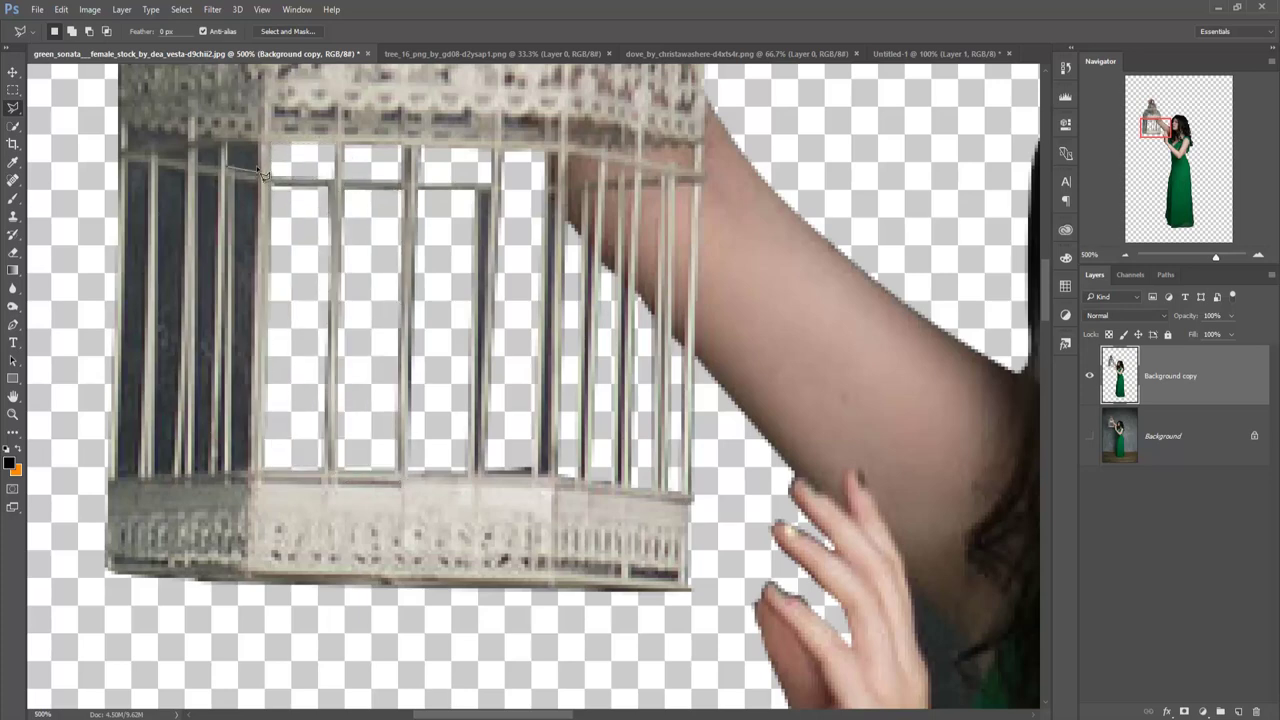
{"action": "left_click", "coordinate": [258, 470]}
{"action": "left_click", "coordinate": [228, 470]}
{"action": "key", "text": "Delete"}
{"action": "left_click", "coordinate": [222, 150]}
{"action": "left_click", "coordinate": [196, 472]}
{"action": "key", "text": "Delete"}
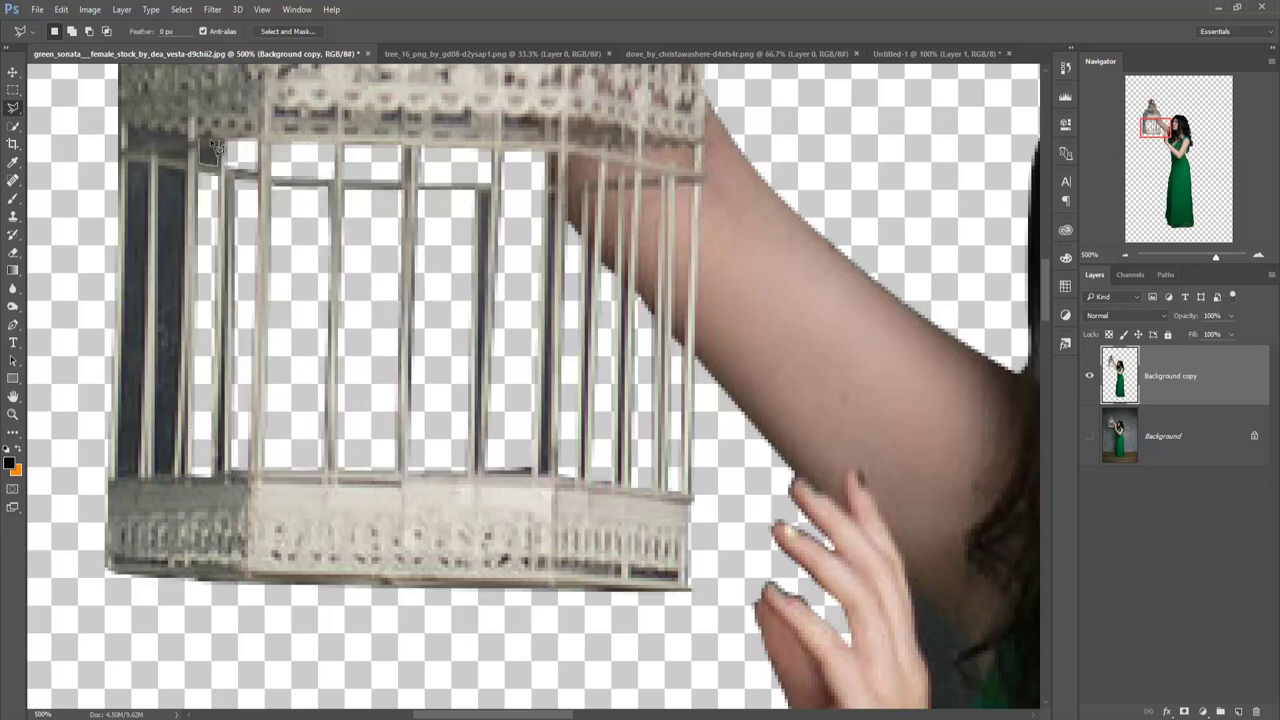
{"action": "left_click", "coordinate": [152, 472]}
{"action": "key", "text": "Delete"}
{"action": "left_click", "coordinate": [118, 472]}
{"action": "key", "text": "Delete"}
{"action": "left_click", "coordinate": [186, 158]}
{"action": "key", "text": "Delete"}
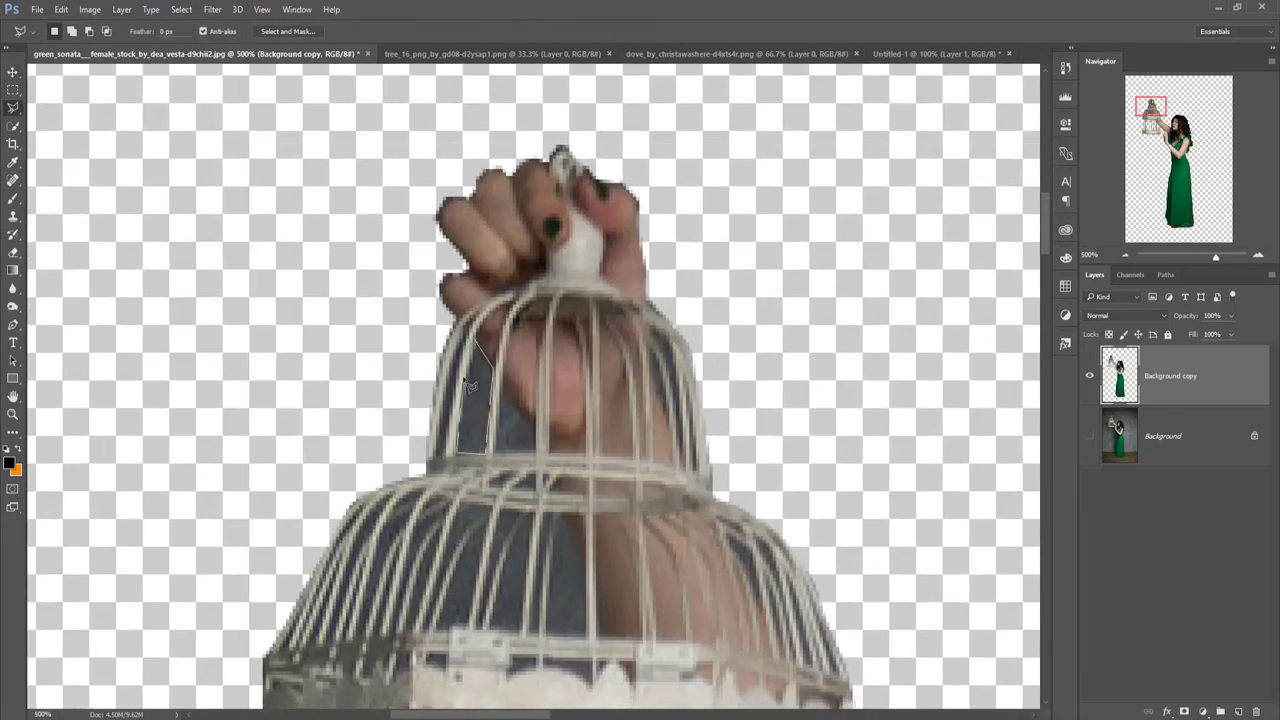
Clear the remaining gaps in the cage top beneath the hand, then deselect.
{"action": "left_click", "coordinate": [500, 389]}
{"action": "left_click", "coordinate": [535, 452]}
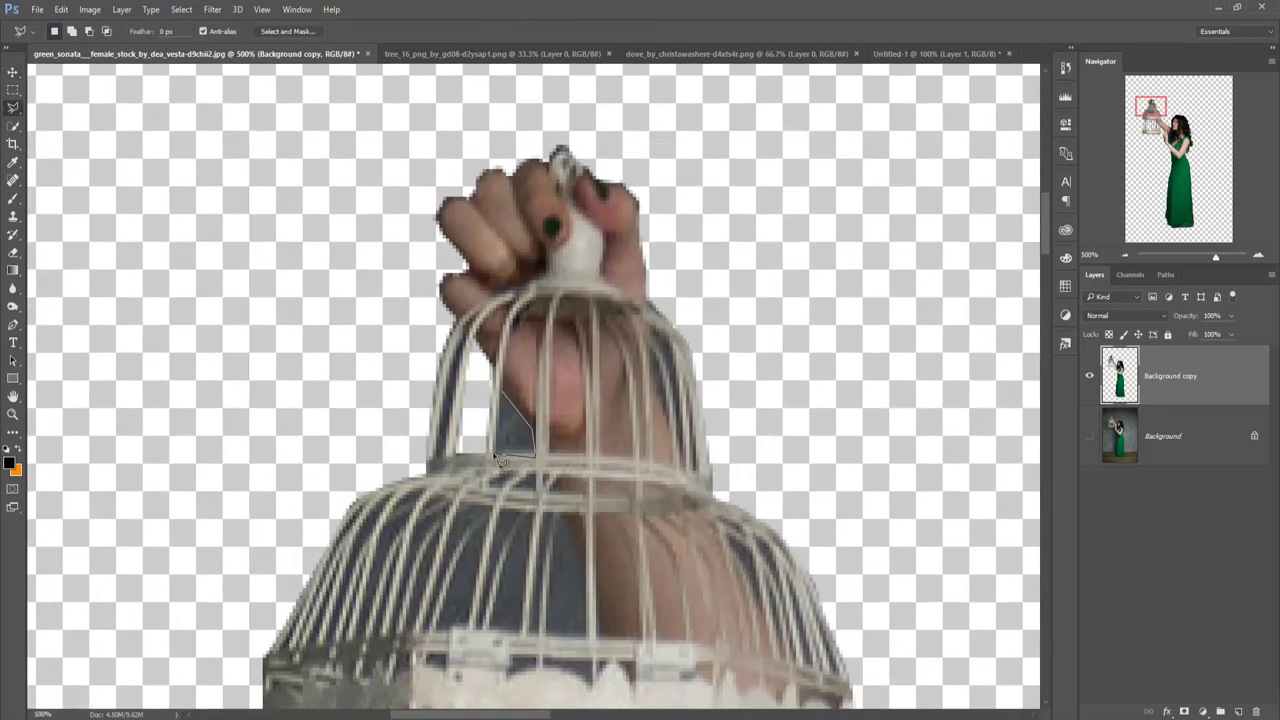
{"action": "key", "text": "Delete"}
{"action": "key", "text": "Delete"}
{"action": "key", "text": "Delete"}
{"action": "left_click", "coordinate": [505, 515]}
{"action": "key", "text": "Delete"}
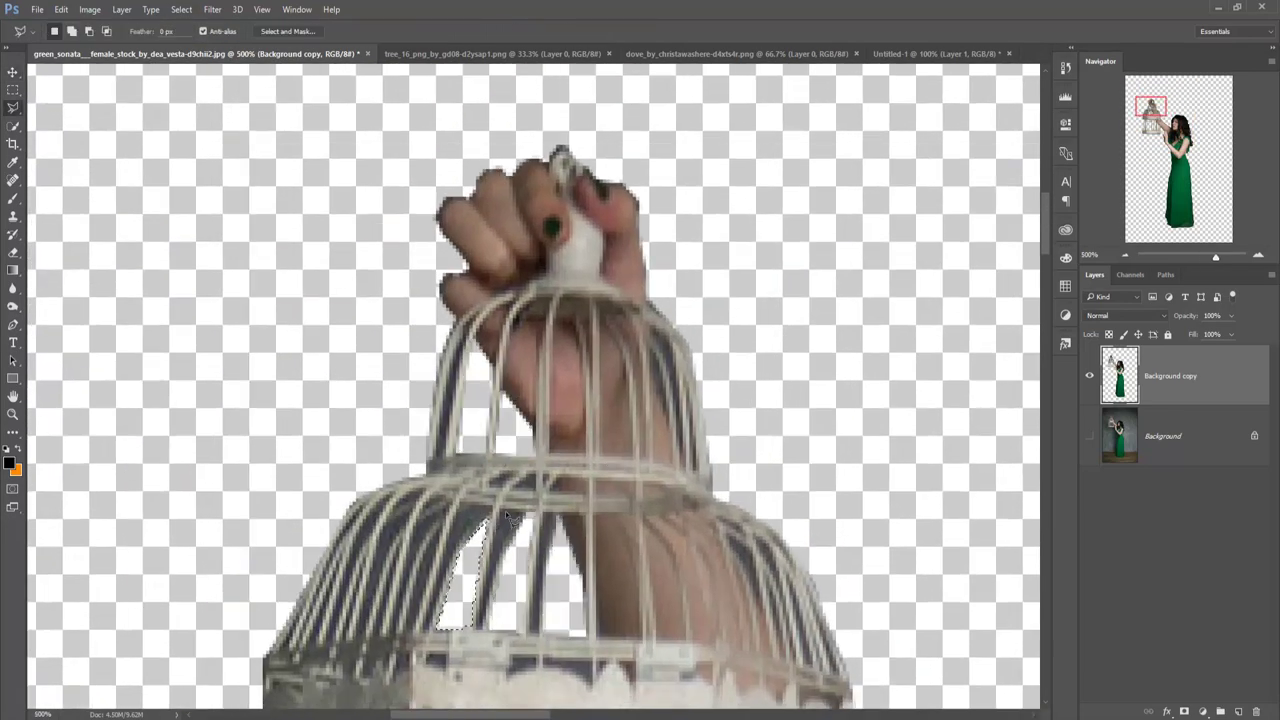
{"action": "key", "text": "Delete"}
{"action": "left_click", "coordinate": [445, 535]}
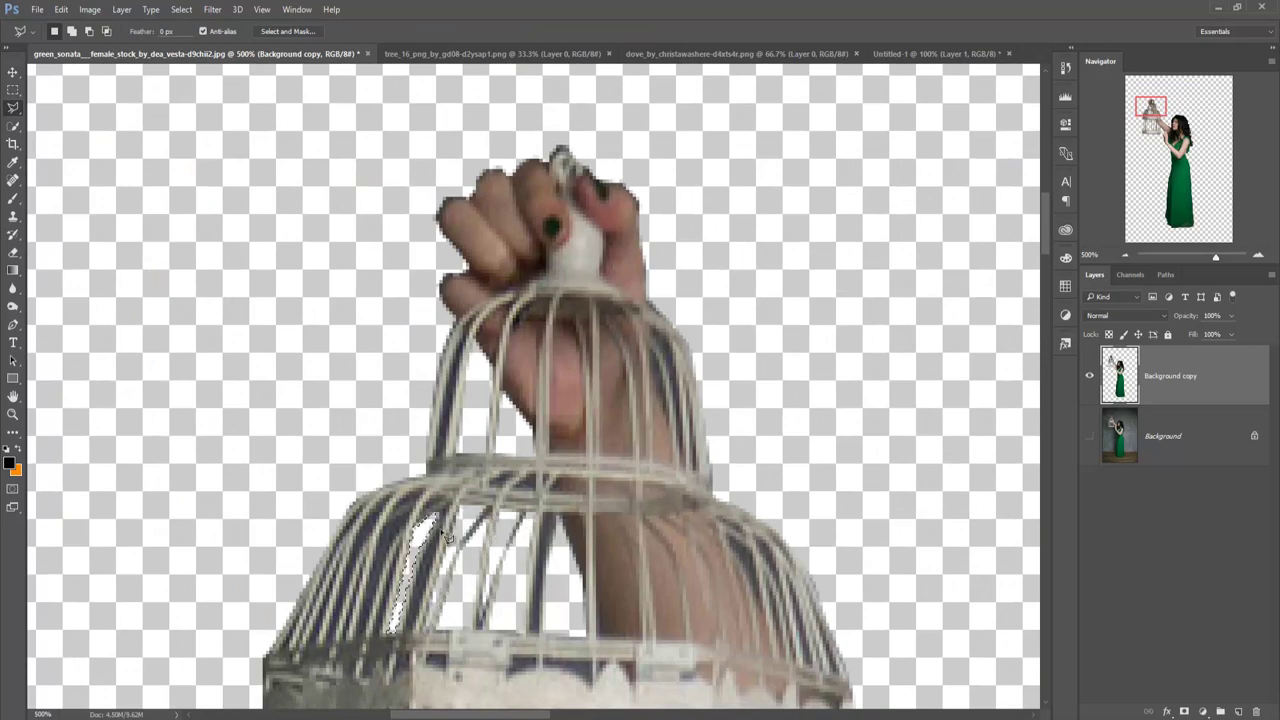
{"action": "left_click", "coordinate": [181, 9]}
Copy the woman layer into the beach document and close her original file.
{"action": "key", "text": "v"}
{"action": "key", "text": "ctrl+minus"}
{"action": "key", "text": "ctrl+minus"}
{"action": "key", "text": "ctrl+minus"}
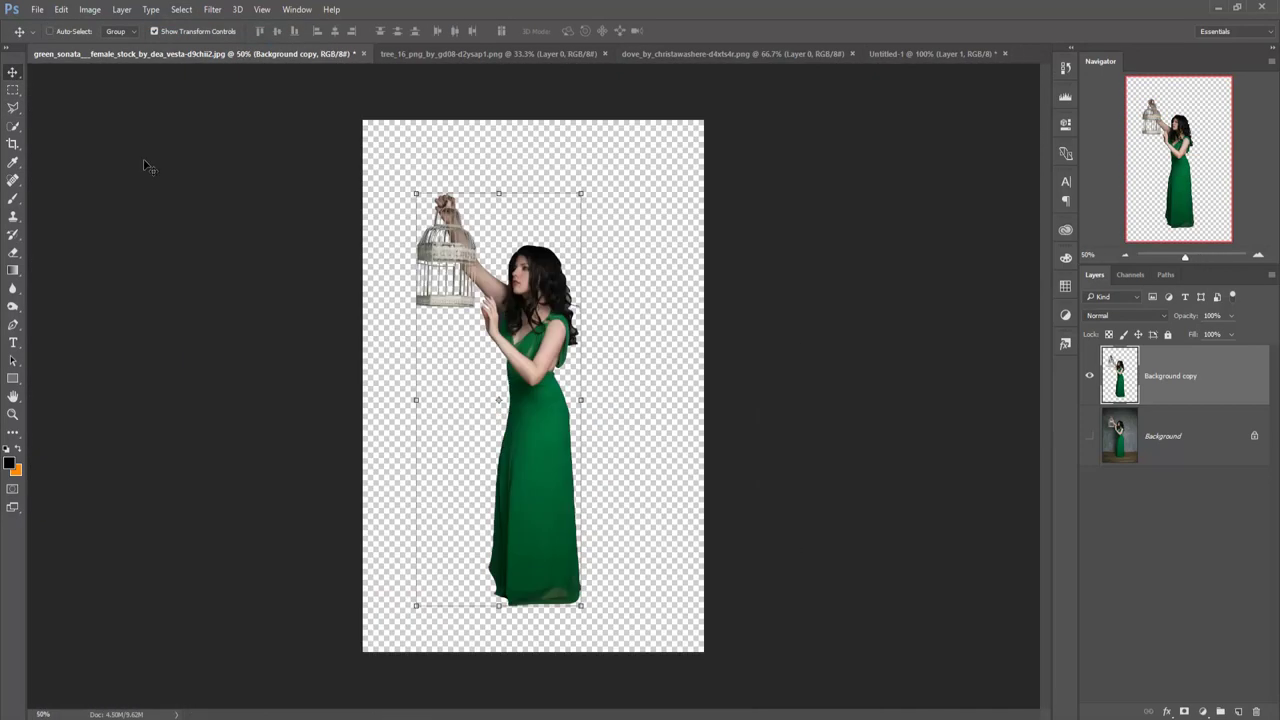
{"action": "mouse_move", "coordinate": [261, 53]}
{"action": "left_mouse_down"}
{"action": "mouse_move", "coordinate": [258, 98]}
{"action": "mouse_move", "coordinate": [858, 148]}
{"action": "left_mouse_up"}
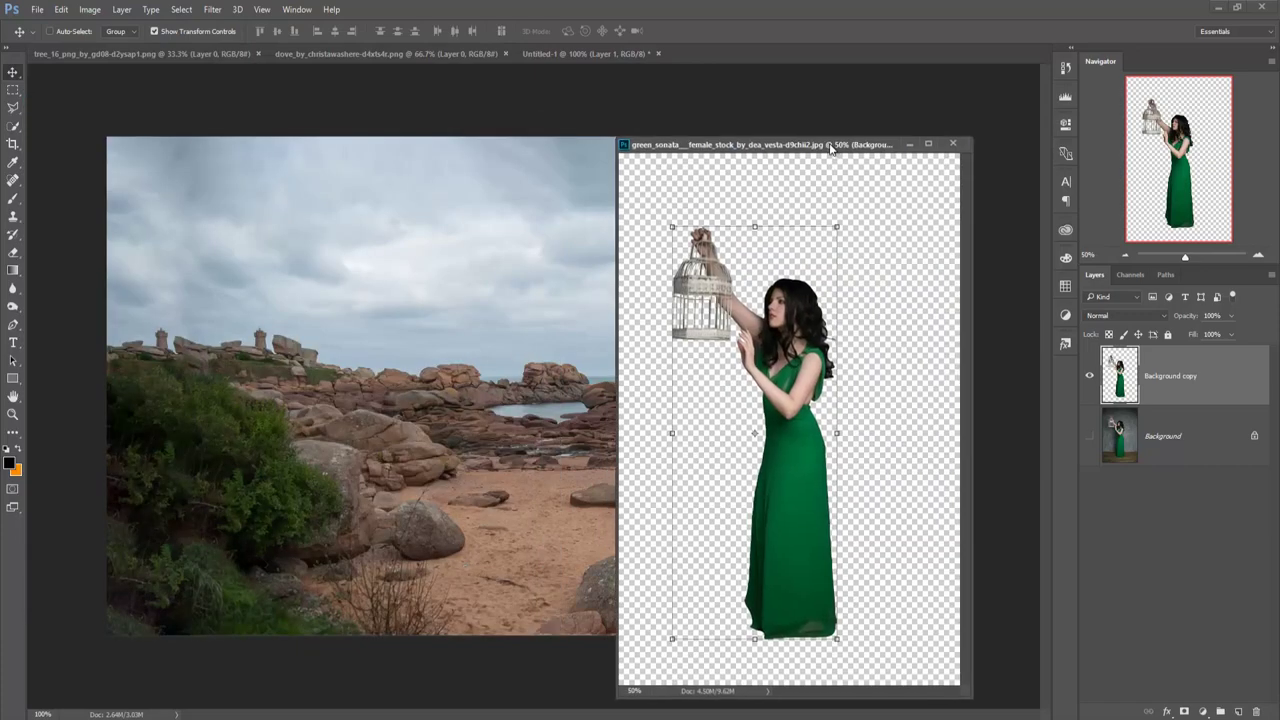
{"action": "left_click_drag", "start_coordinate": [818, 340], "coordinate": [563, 308]}
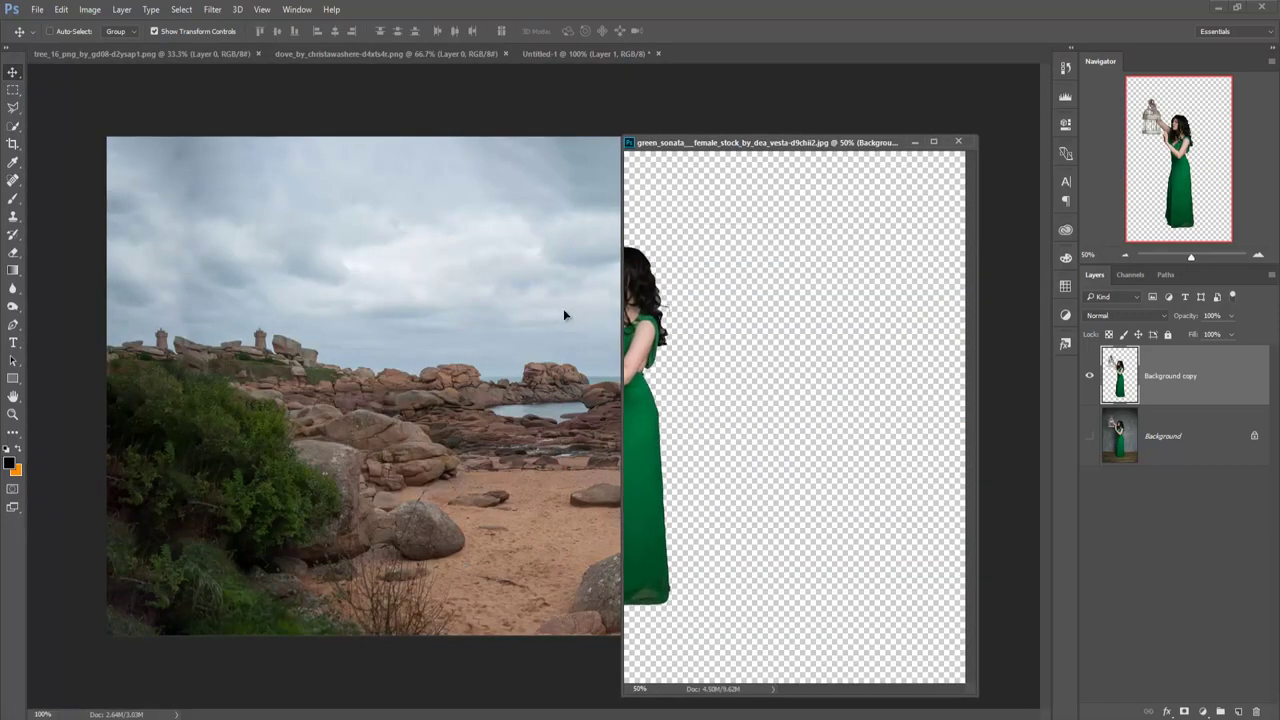
{"action": "left_click", "coordinate": [958, 141]}
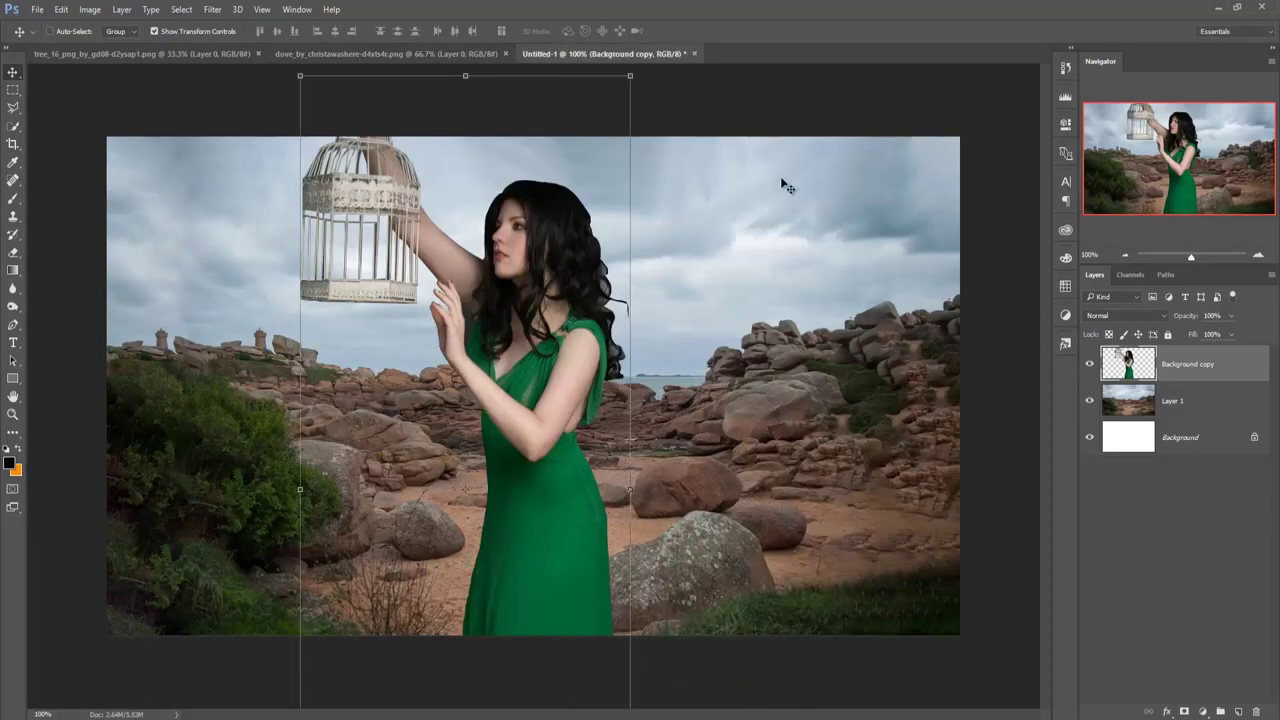
Scale the woman to about 39% and position her on the sand near the centre.
{"action": "left_click_drag", "start_coordinate": [634, 87], "coordinate": [555, 264]}
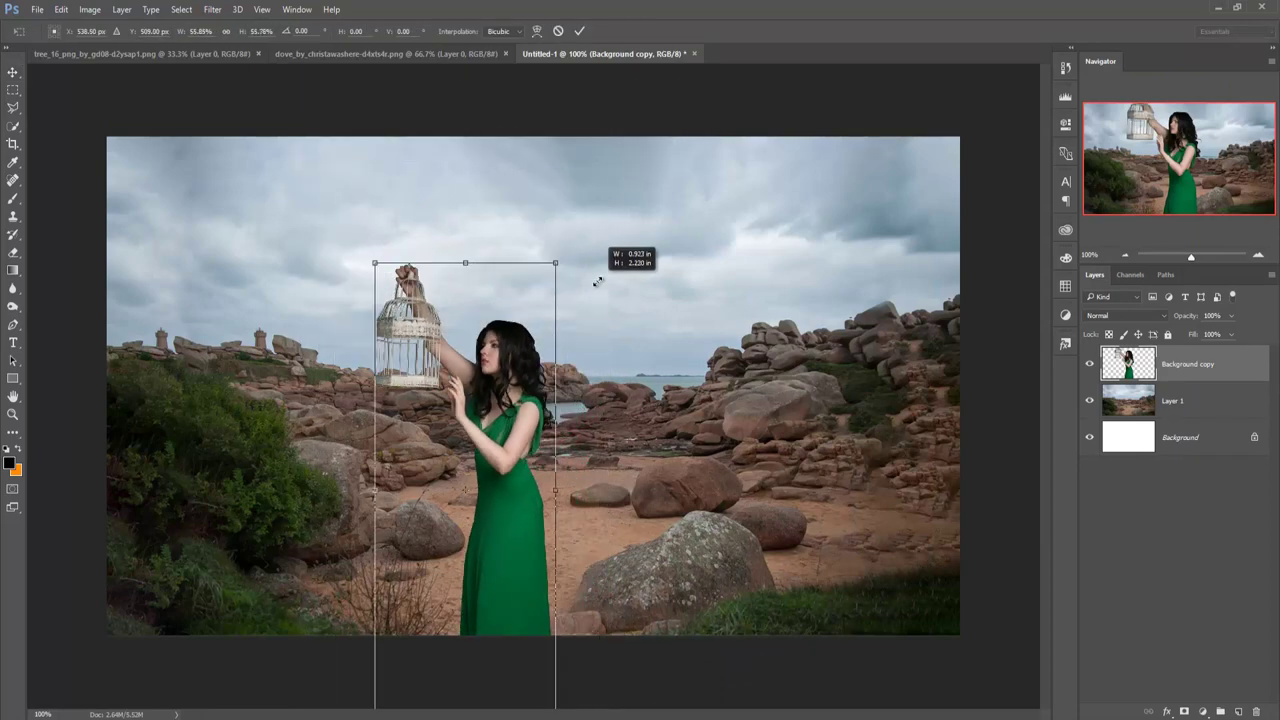
{"action": "left_click_drag", "start_coordinate": [530, 407], "coordinate": [583, 280]}
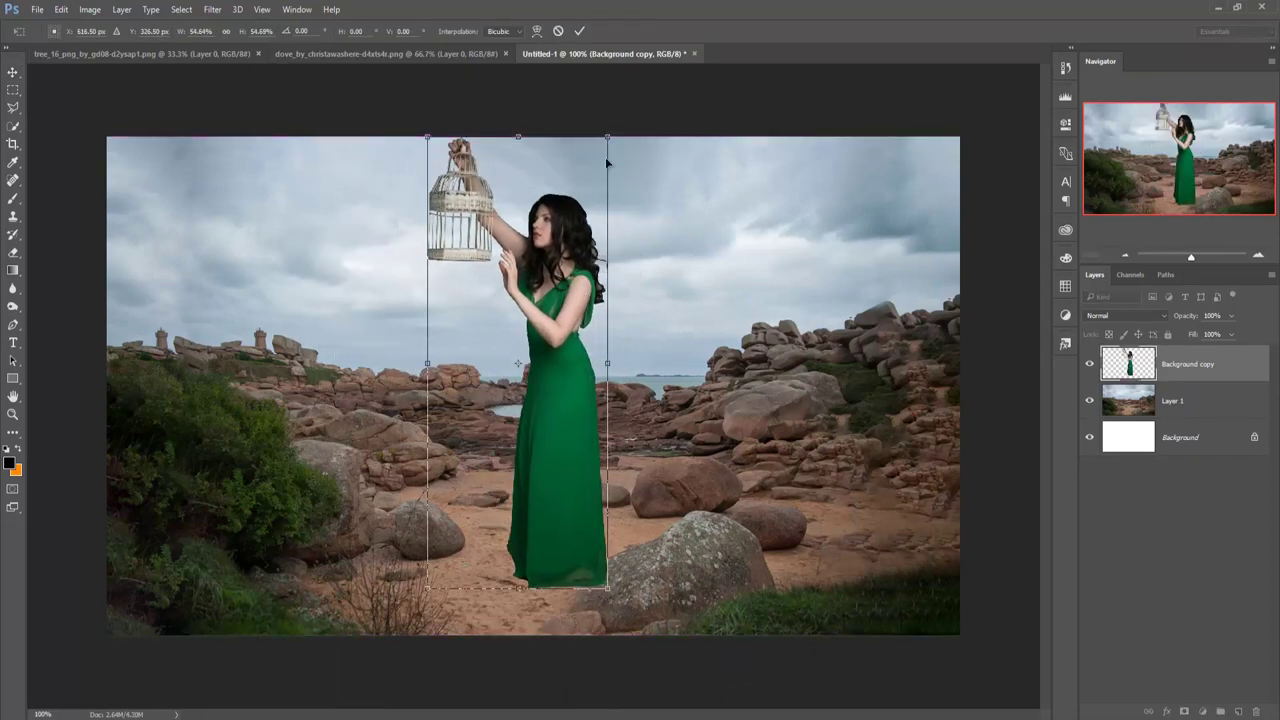
{"action": "left_click_drag", "start_coordinate": [609, 137], "coordinate": [587, 232]}
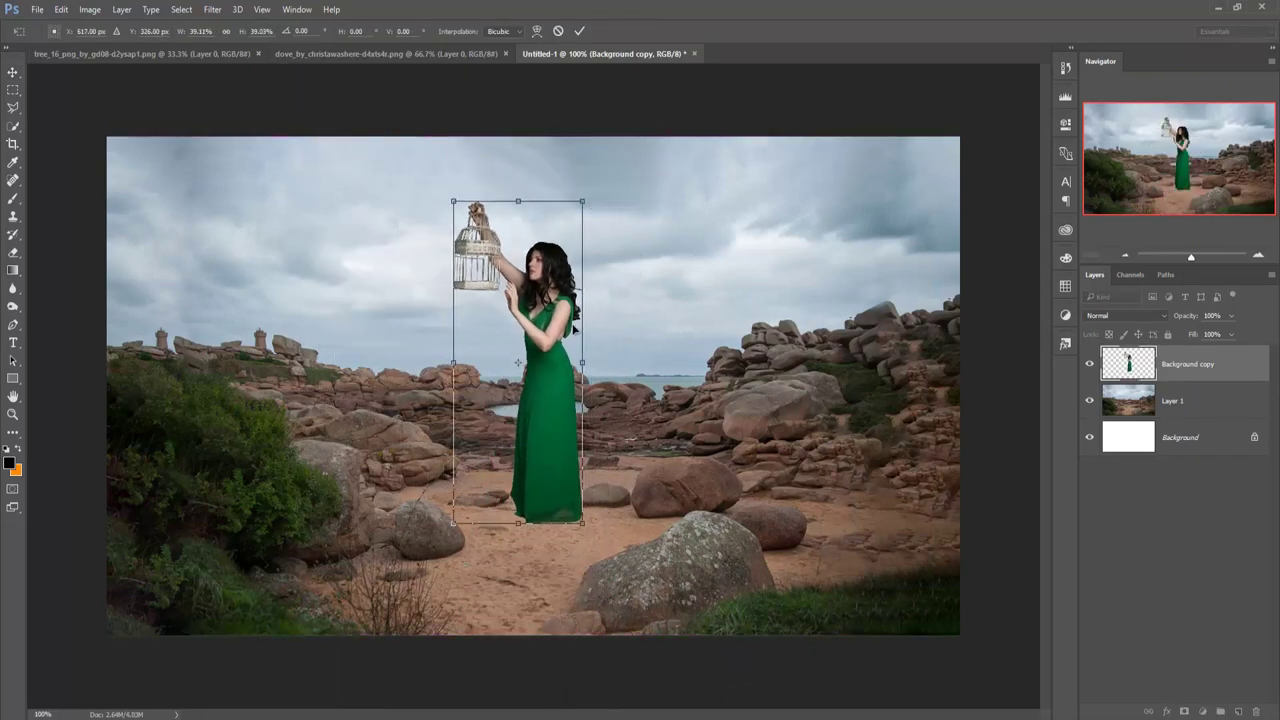
{"action": "left_click_drag", "start_coordinate": [568, 340], "coordinate": [583, 384]}
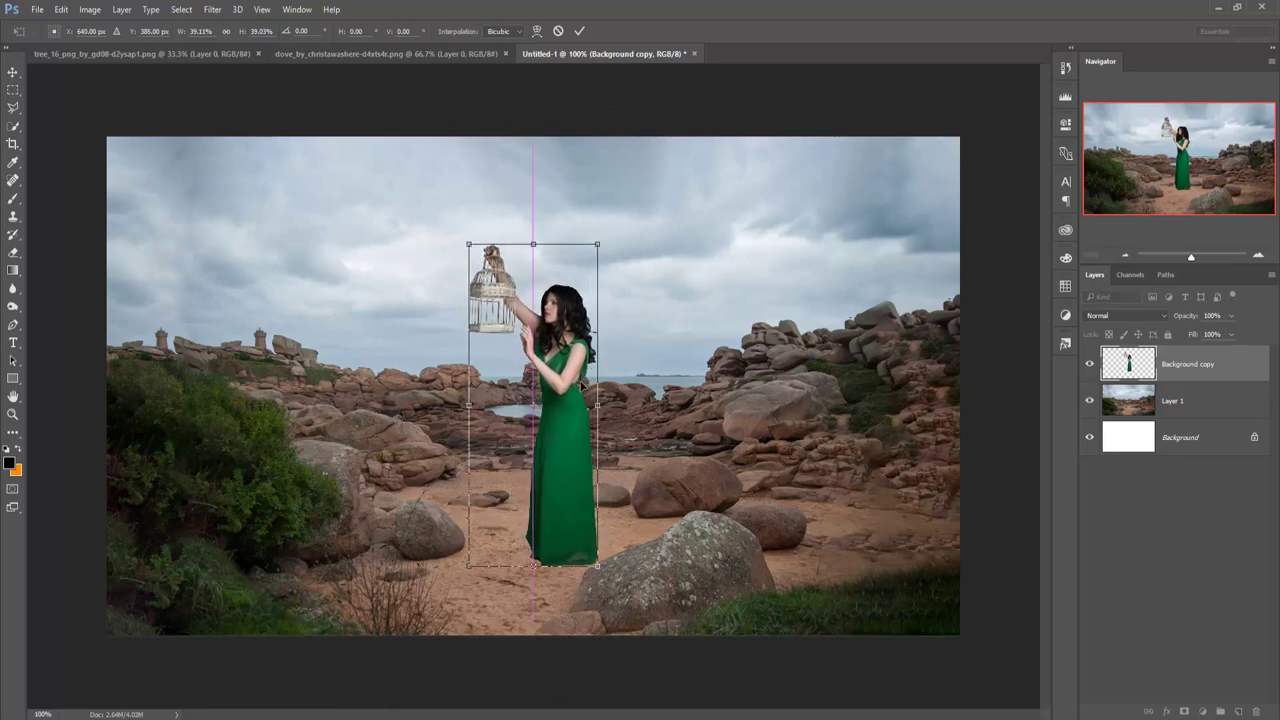
{"action": "left_click_drag", "start_coordinate": [570, 442], "coordinate": [570, 431]}
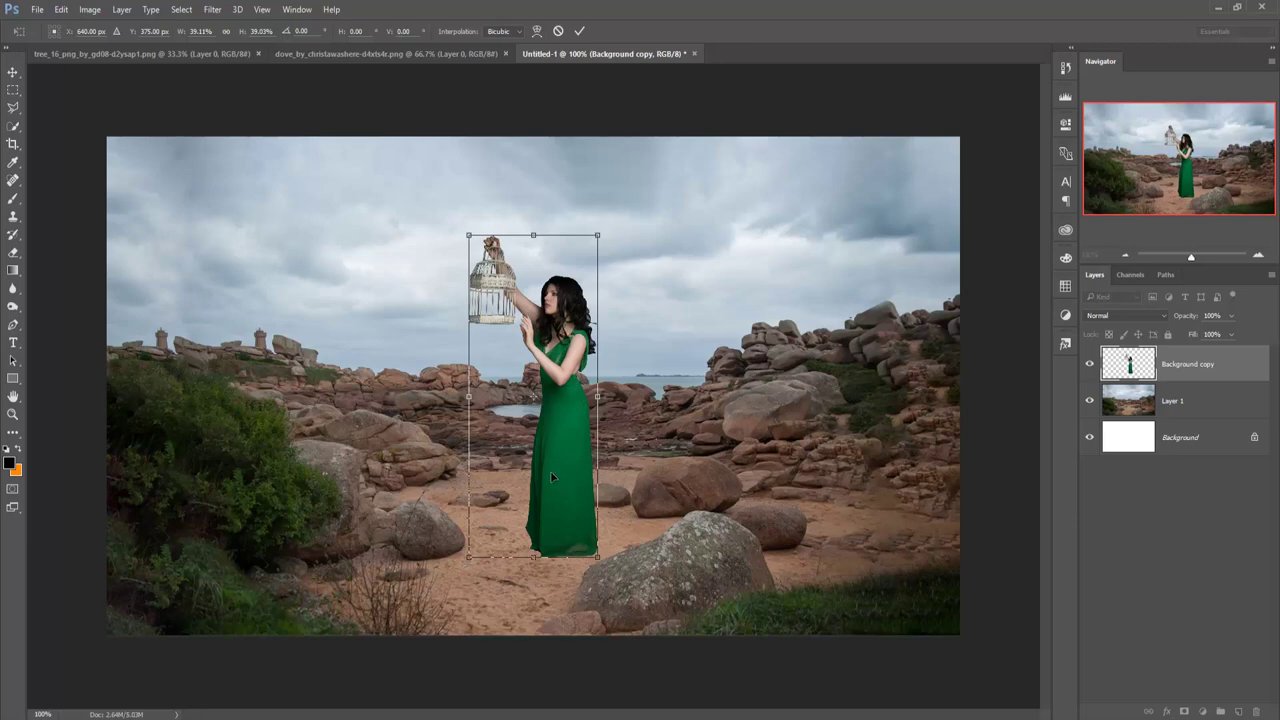
{"action": "left_click_drag", "start_coordinate": [551, 477], "coordinate": [554, 486]}
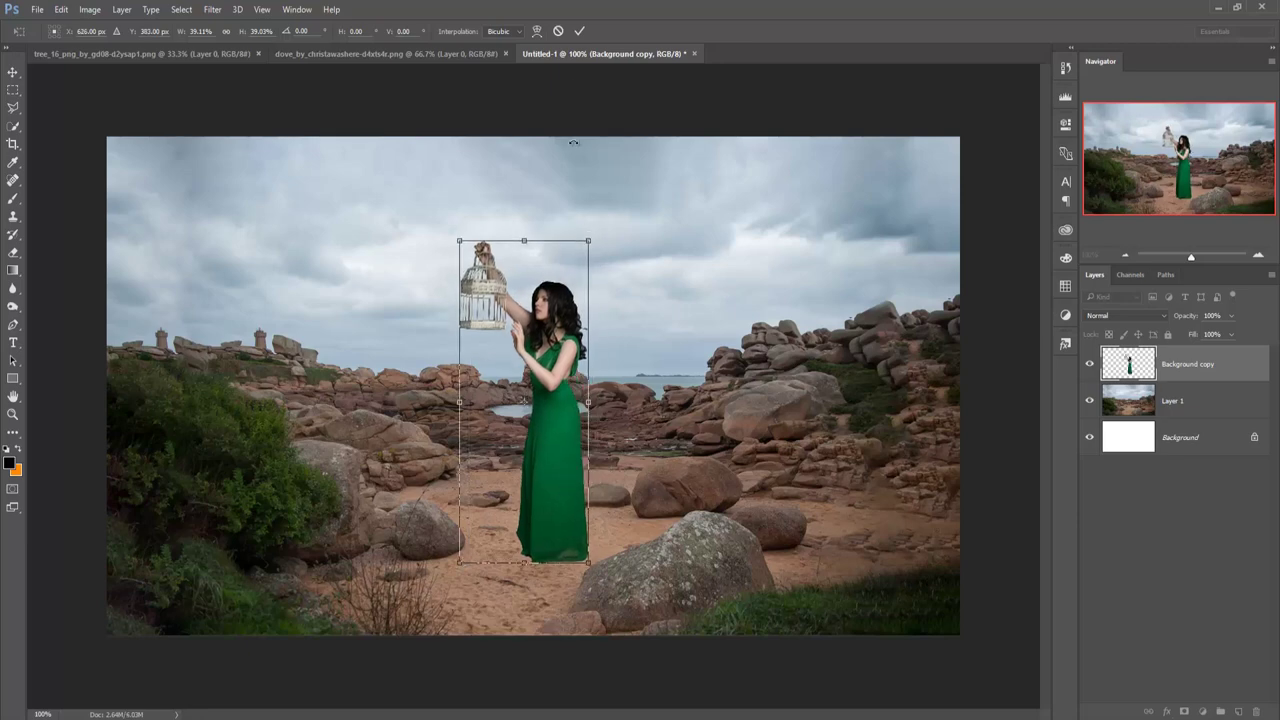
{"action": "left_click", "coordinate": [579, 31]}
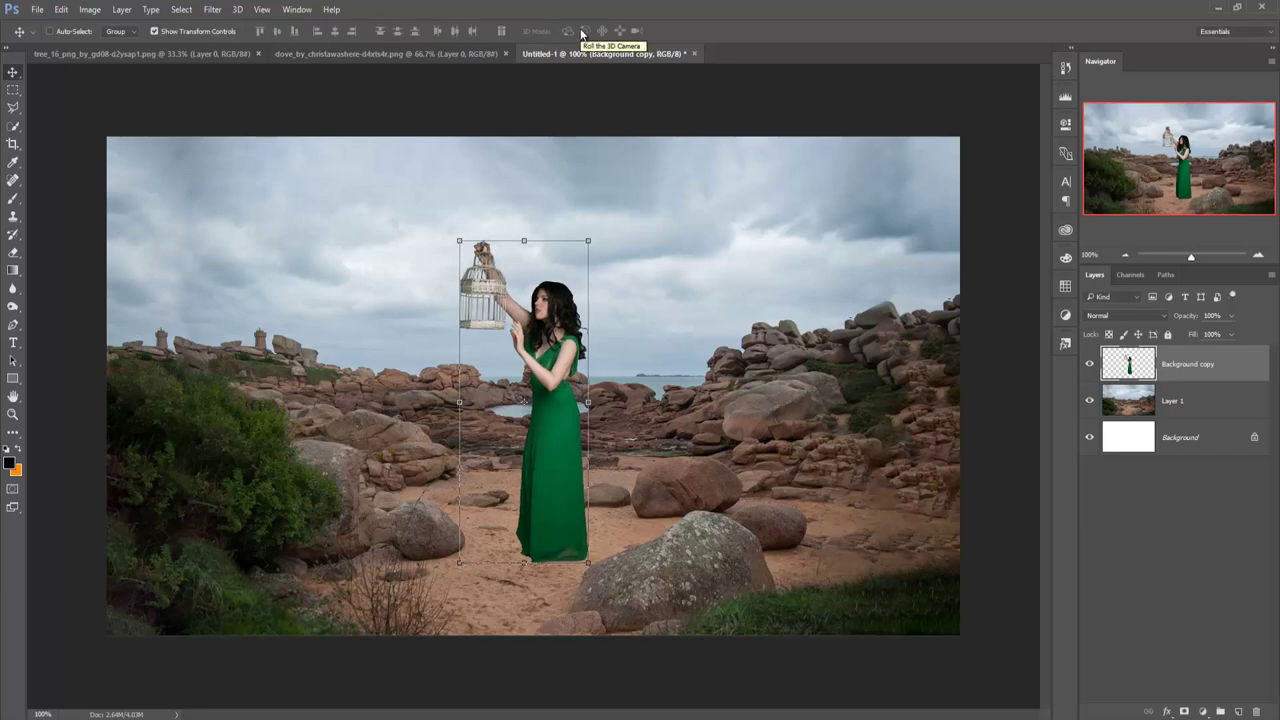
Undo an accidental vertical flip, flip the woman horizontally, and nudge her right.
{"action": "left_click", "coordinate": [61, 9]}
{"action": "mouse_move", "coordinate": [81, 293]}
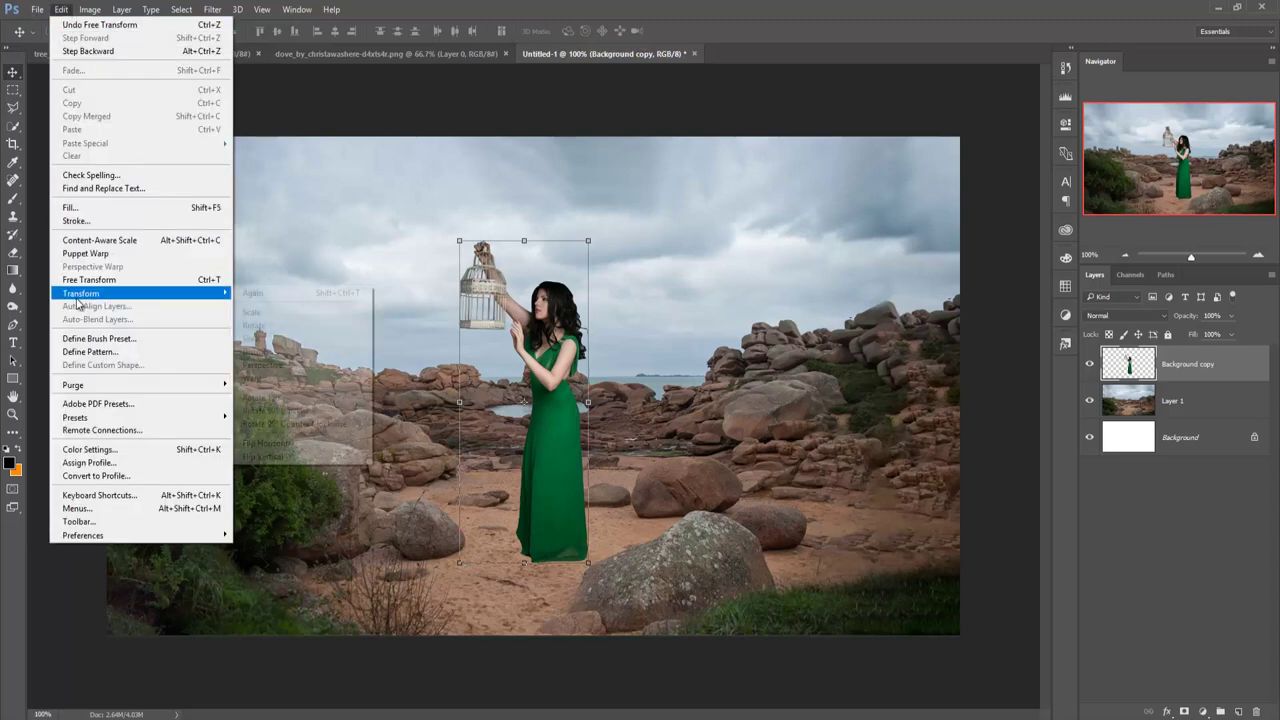
{"action": "left_click", "coordinate": [257, 457]}
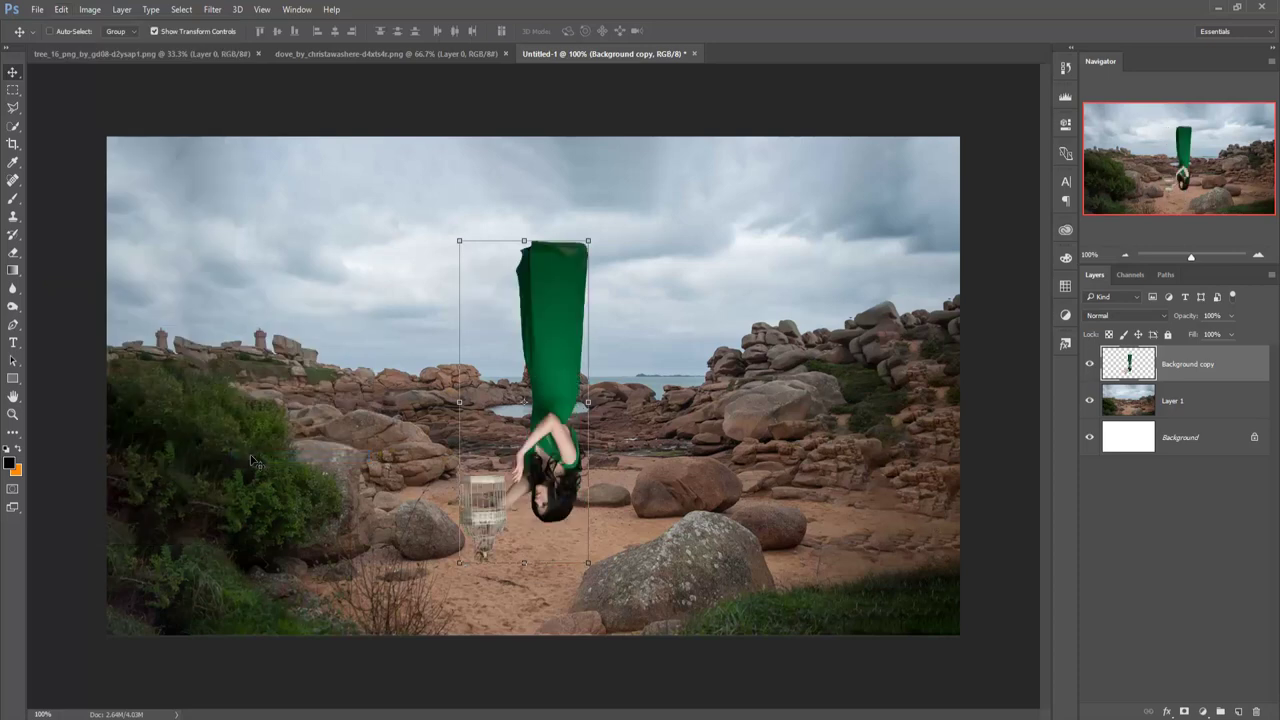
{"action": "key", "text": "ctrl+z"}
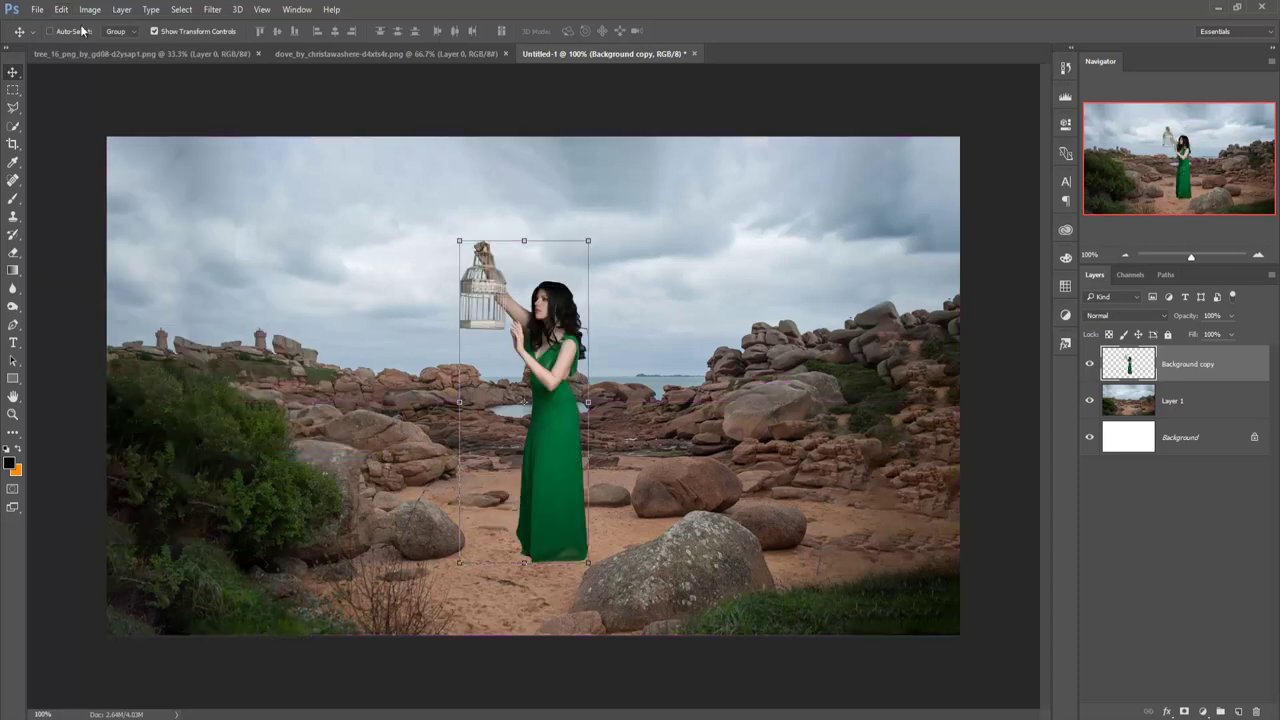
{"action": "left_click", "coordinate": [61, 9]}
{"action": "mouse_move", "coordinate": [81, 293]}
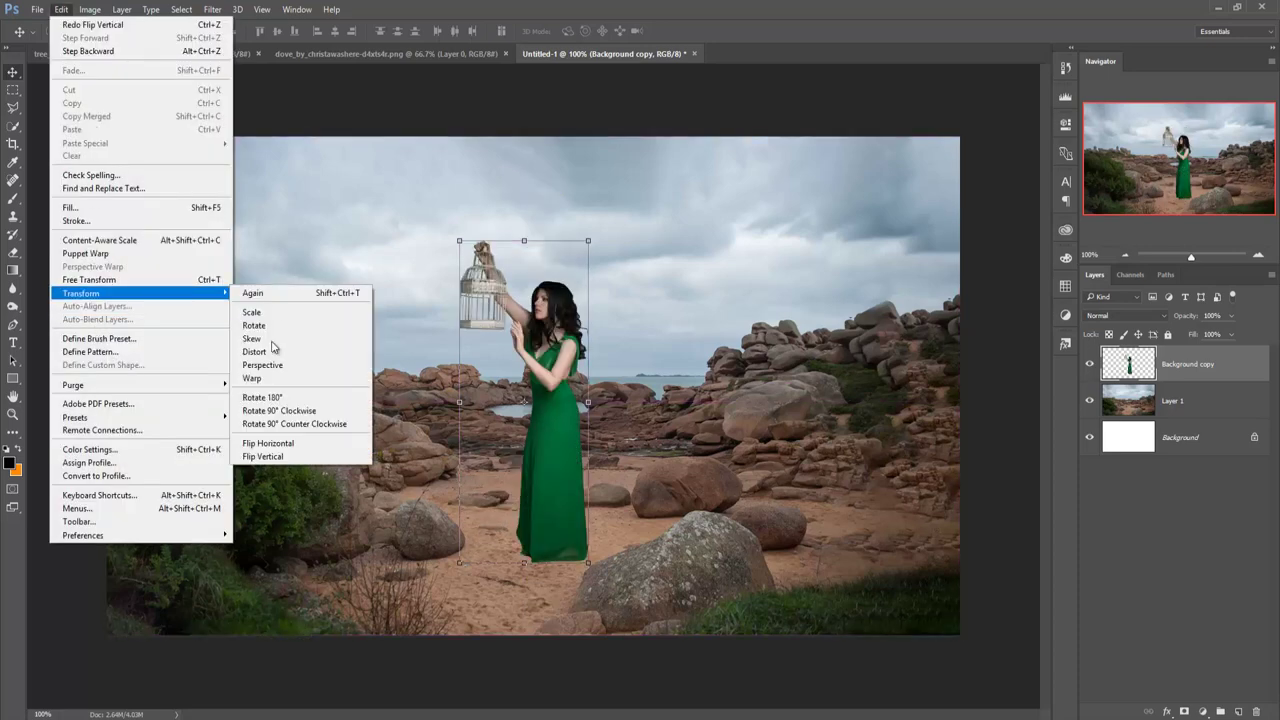
{"action": "left_click", "coordinate": [268, 443]}
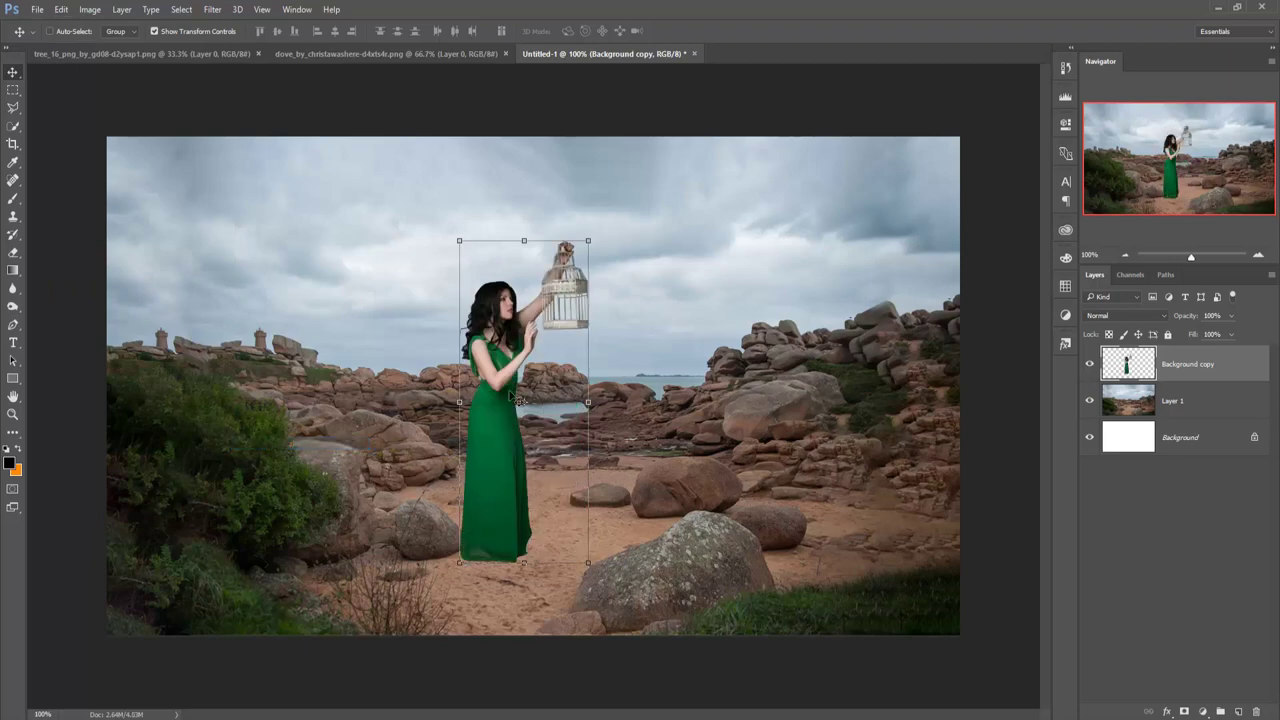
{"action": "left_click_drag", "start_coordinate": [520, 400], "coordinate": [535, 395]}
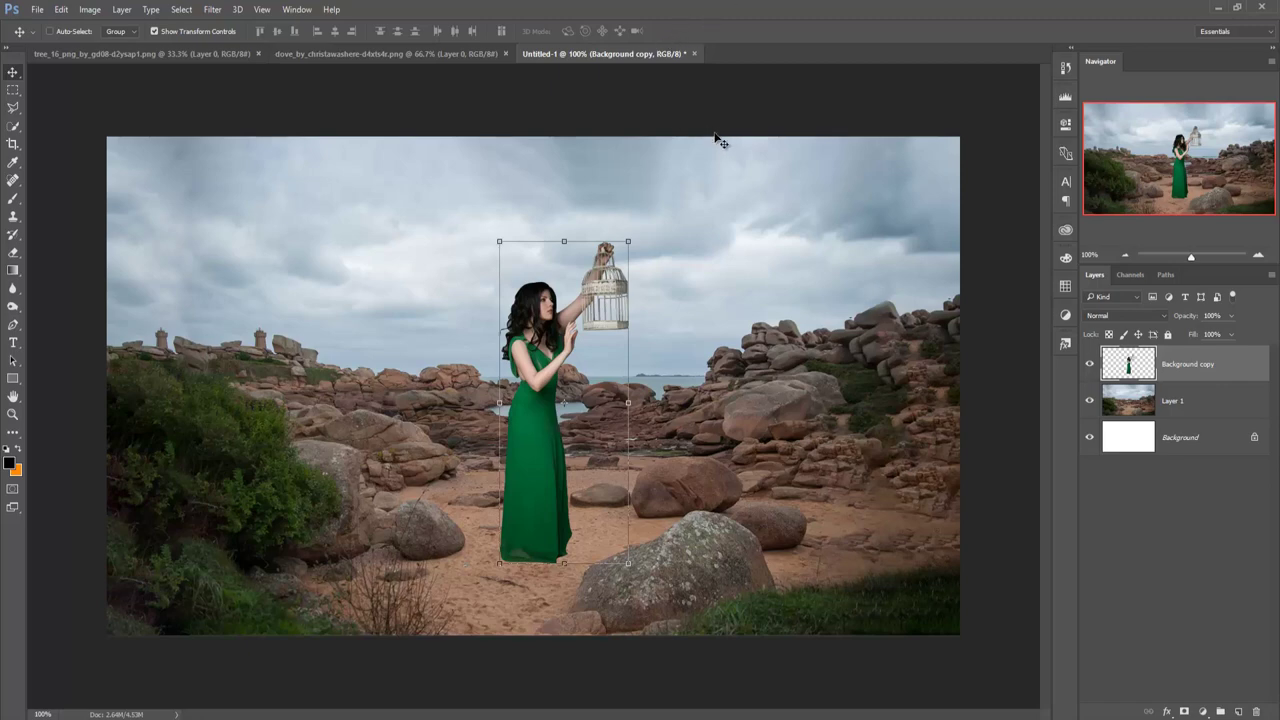
Add a new layer above Layer 1 and paint a black spot under the woman's feet.
{"action": "left_click", "coordinate": [1204, 402]}
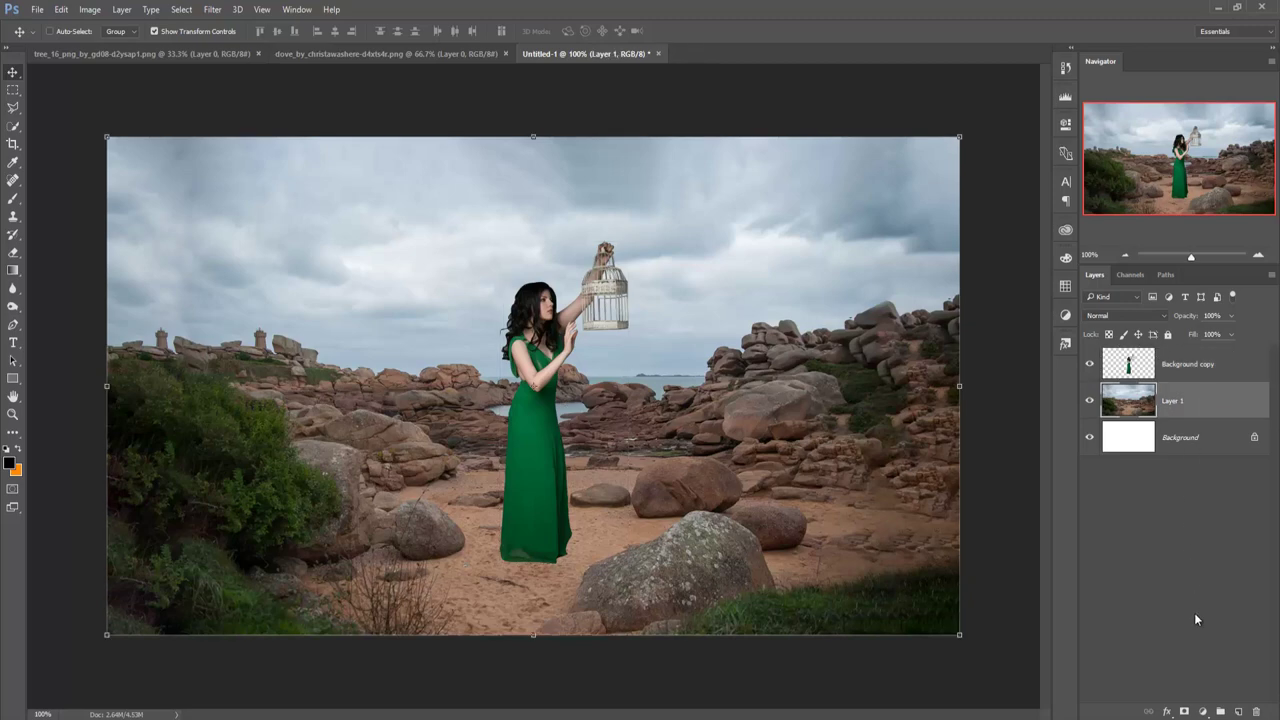
{"action": "left_click", "coordinate": [1234, 711]}
{"action": "left_click", "coordinate": [13, 199]}
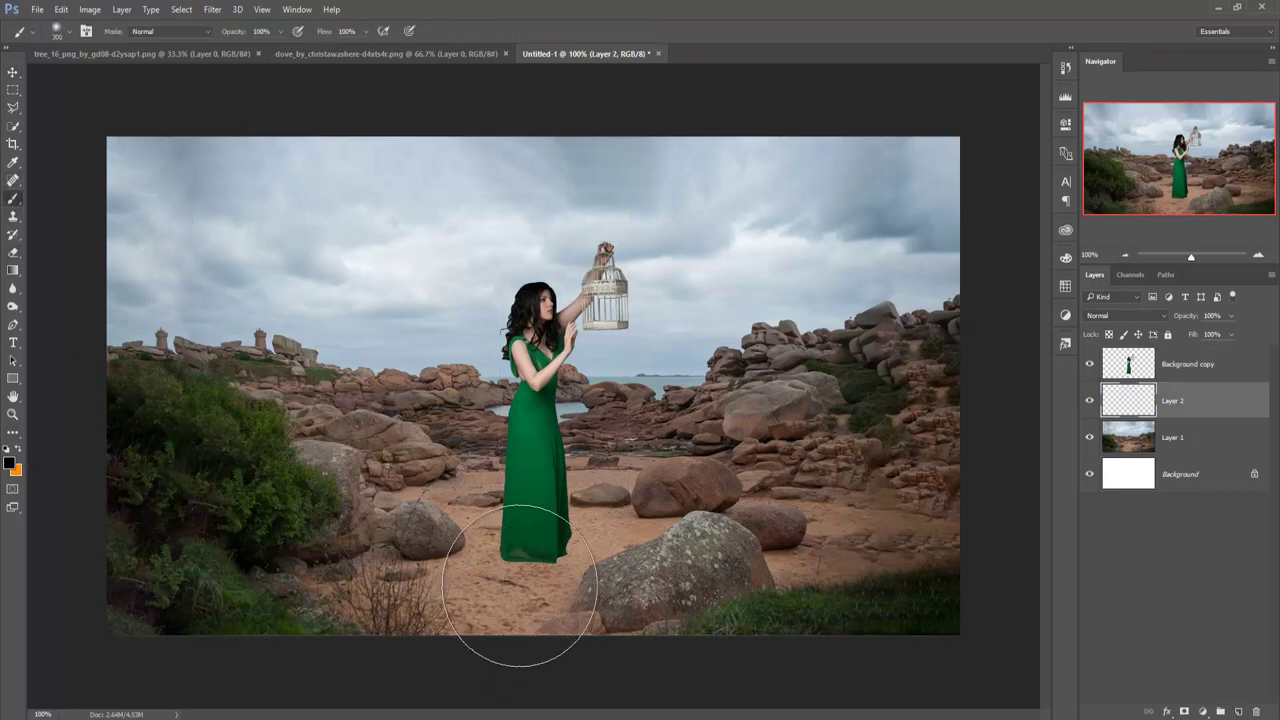
{"action": "key", "text": "bracketleft"}
{"action": "key", "text": "bracketleft"}
{"action": "key", "text": "bracketleft"}
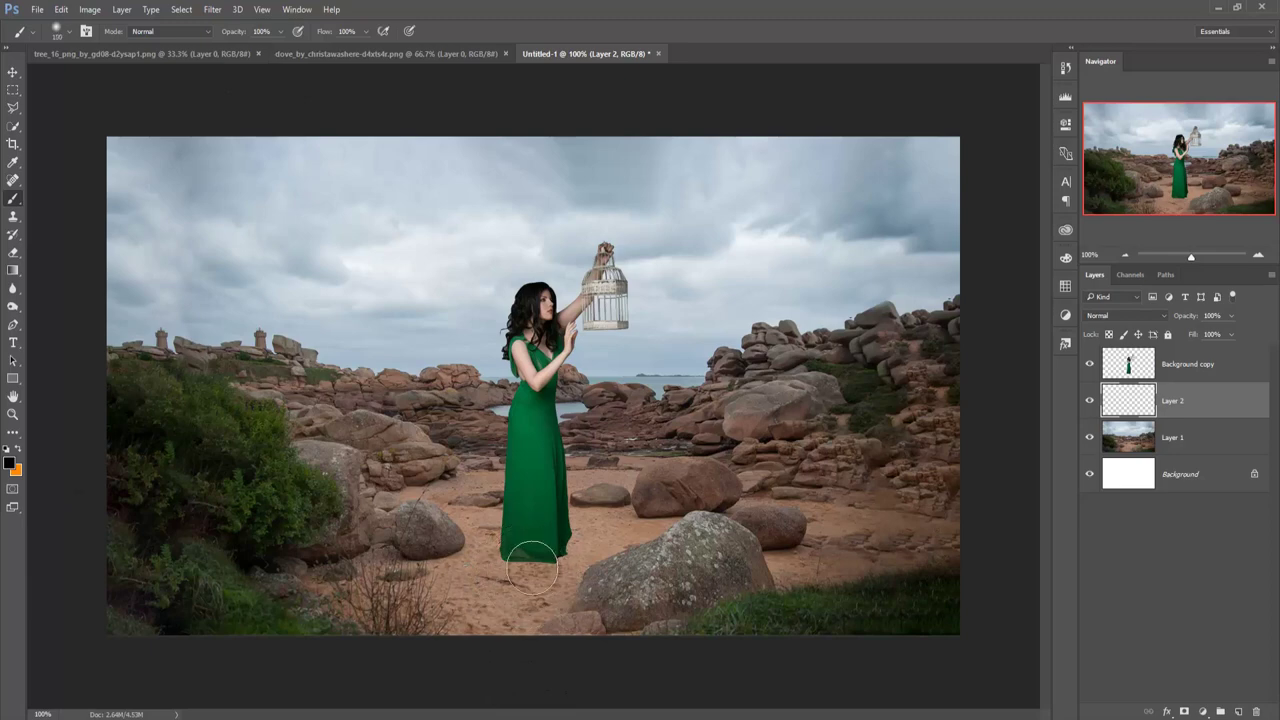
{"action": "left_click", "coordinate": [533, 567]}
Widen and flatten the shadow onto the sand, nudge it up and right, and commit.
{"action": "left_click", "coordinate": [13, 73]}
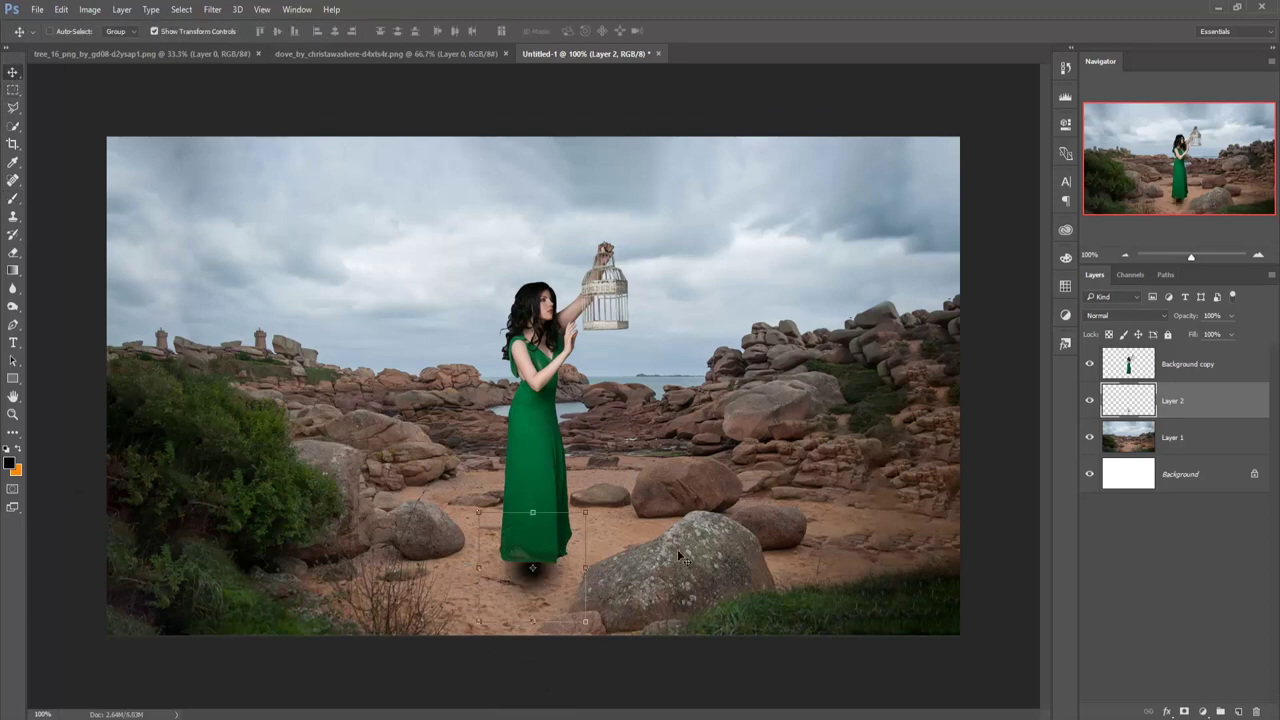
{"action": "left_click_drag", "start_coordinate": [582, 566], "coordinate": [697, 566]}
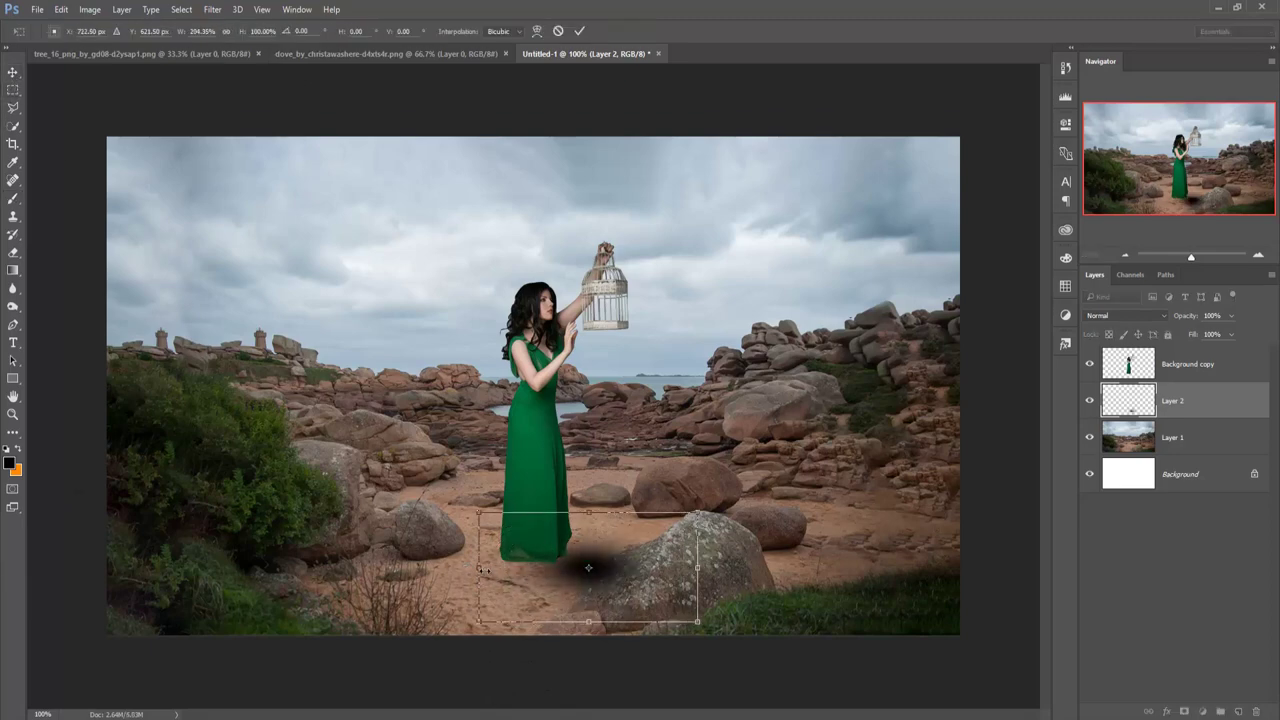
{"action": "left_click_drag", "start_coordinate": [476, 567], "coordinate": [388, 567]}
{"action": "left_click_drag", "start_coordinate": [543, 512], "coordinate": [549, 577]}
{"action": "key", "text": "Up"}
{"action": "key", "text": "Up"}
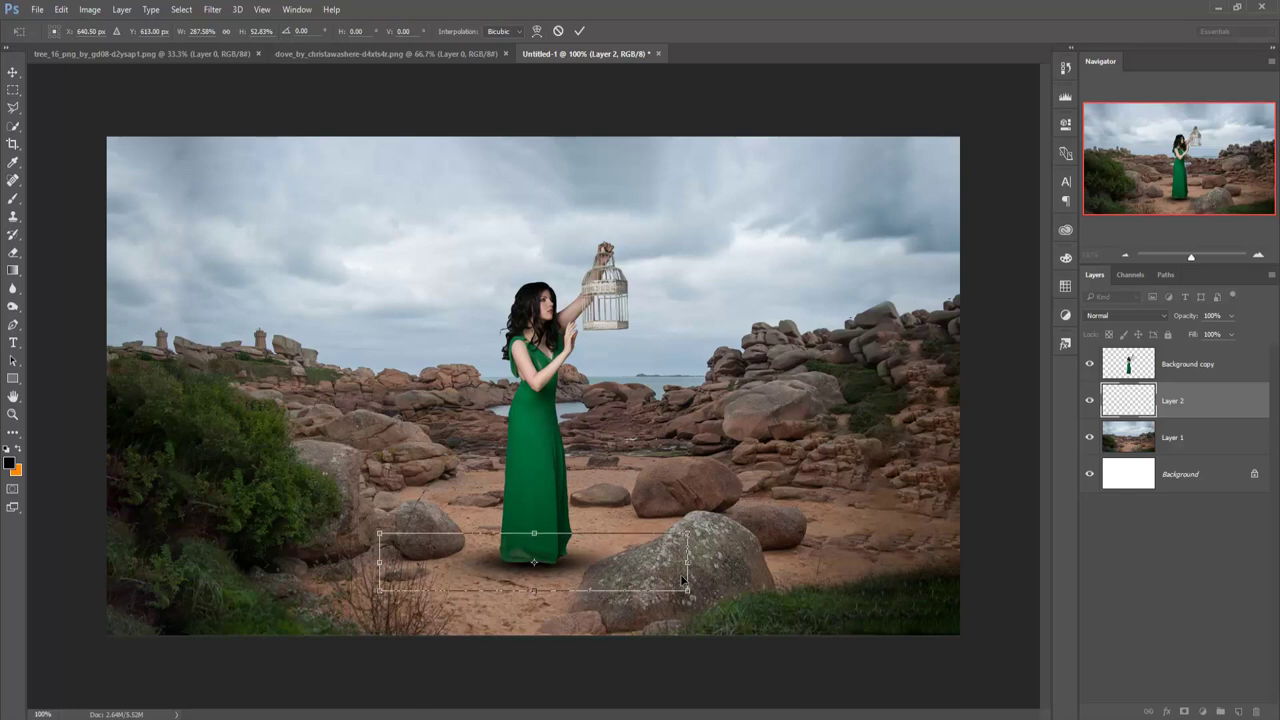
{"action": "key", "text": "Up"}
{"action": "key", "text": "Up"}
{"action": "key", "text": "Right"}
{"action": "key", "text": "Up"}
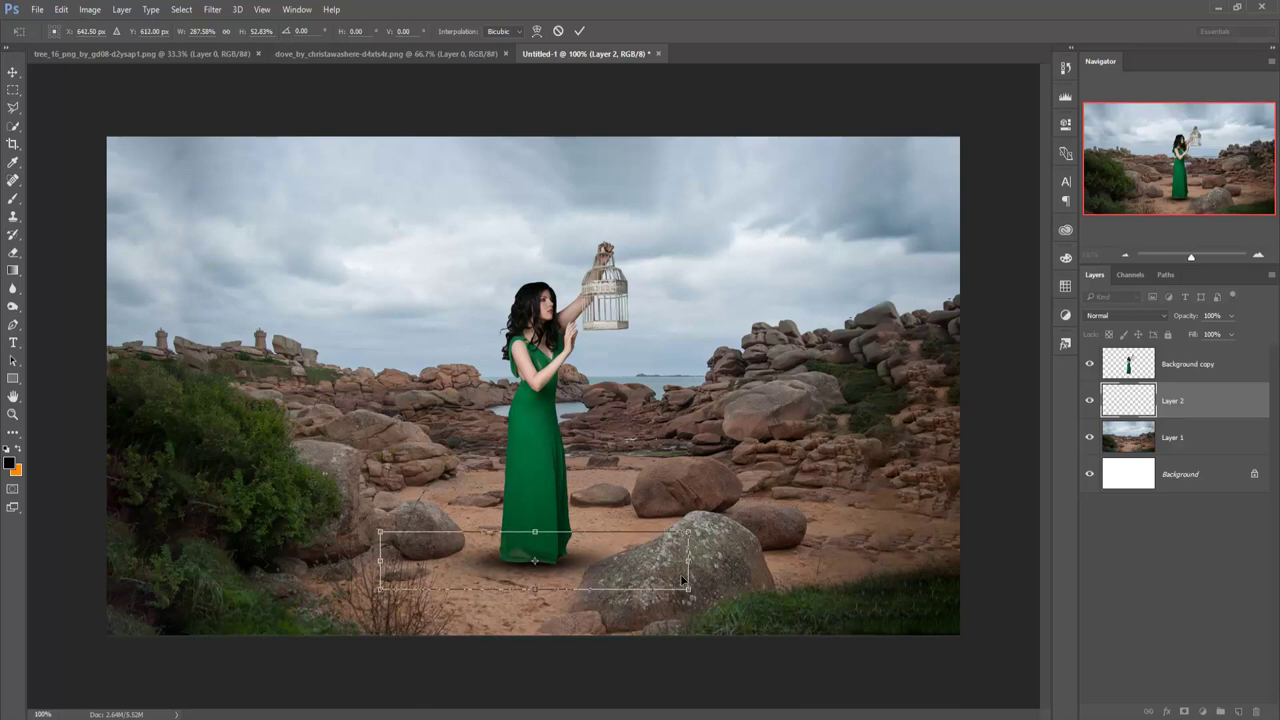
{"action": "key", "text": "Right"}
{"action": "key", "text": "Right"}
{"action": "key", "text": "Right"}
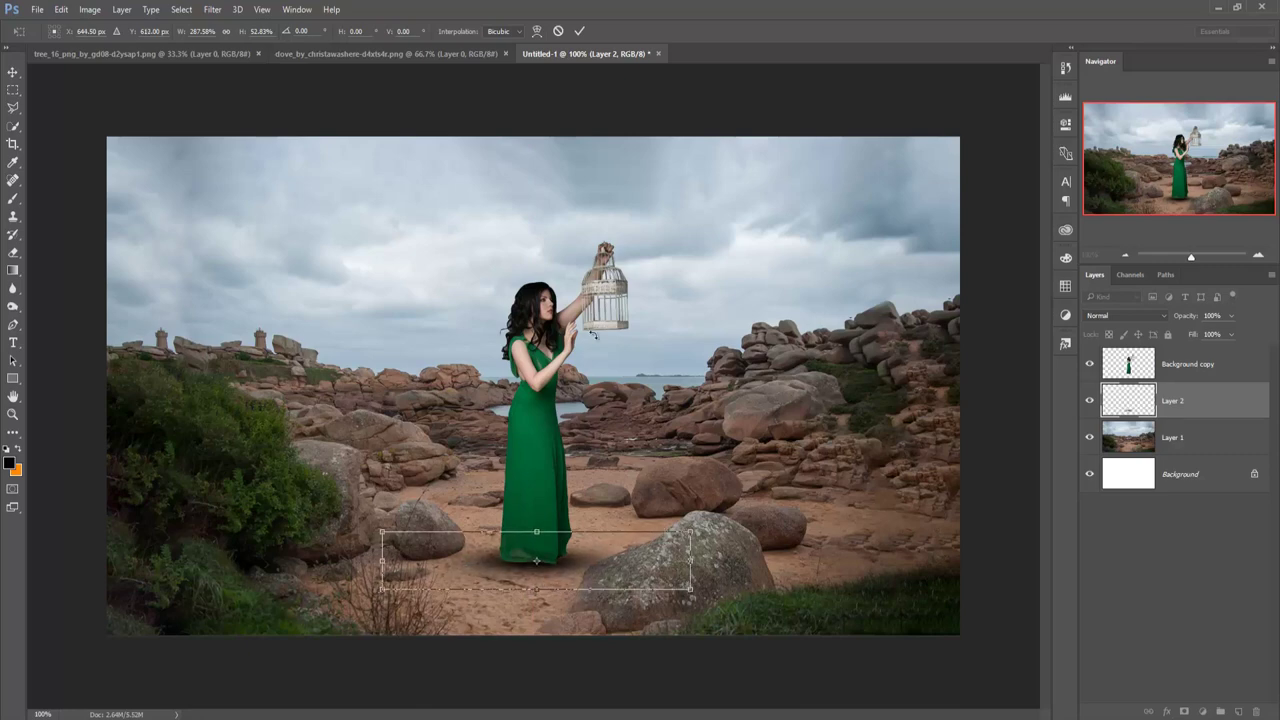
{"action": "left_click", "coordinate": [578, 32]}
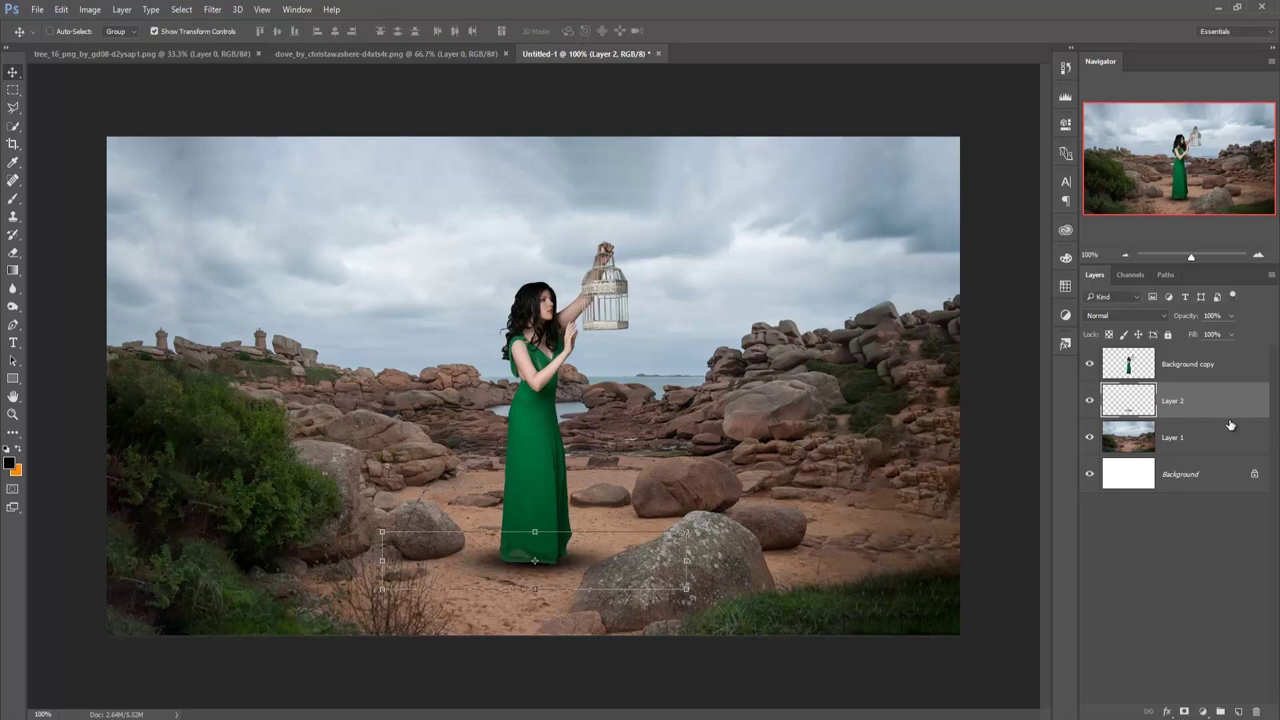
{"action": "left_click", "coordinate": [1206, 452]}
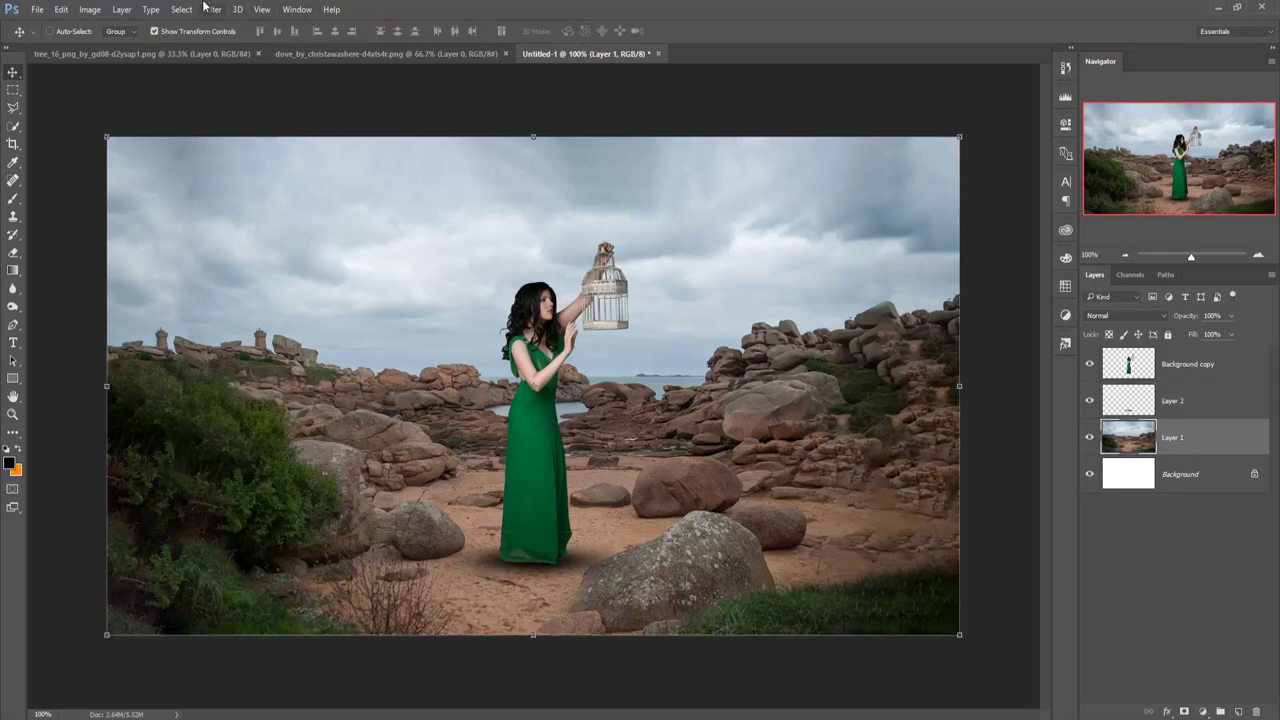
Apply the Camera Raw Filter to Layer 1 with Saturation -33 and Temperature -7.
{"action": "left_click", "coordinate": [212, 9]}
{"action": "left_click", "coordinate": [224, 92]}
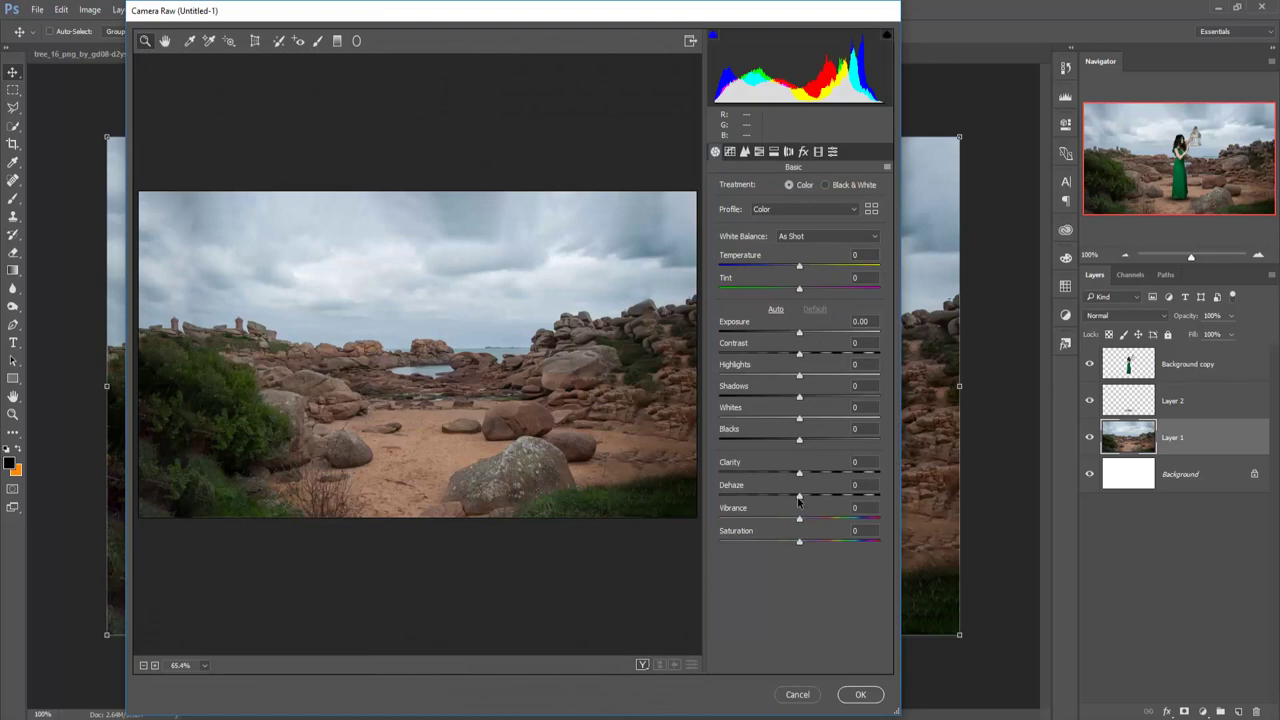
{"action": "left_click_drag", "start_coordinate": [798, 543], "coordinate": [772, 543]}
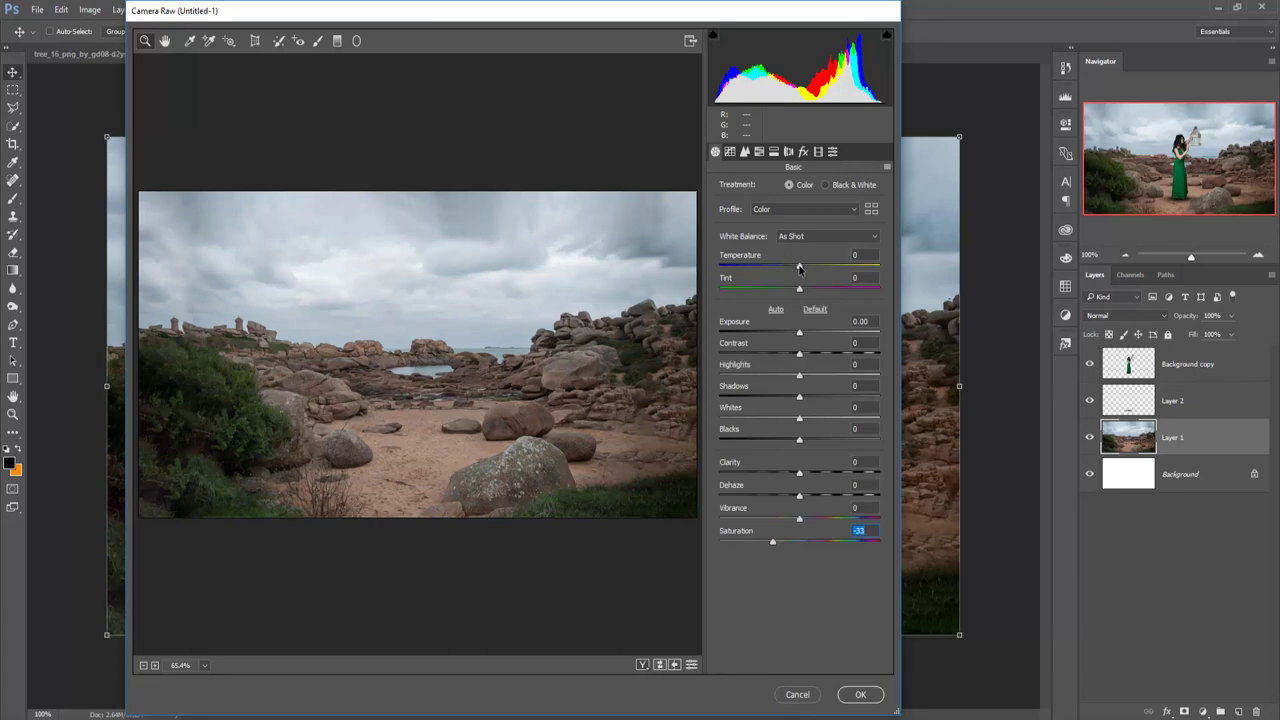
{"action": "left_click_drag", "start_coordinate": [798, 268], "coordinate": [791, 268]}
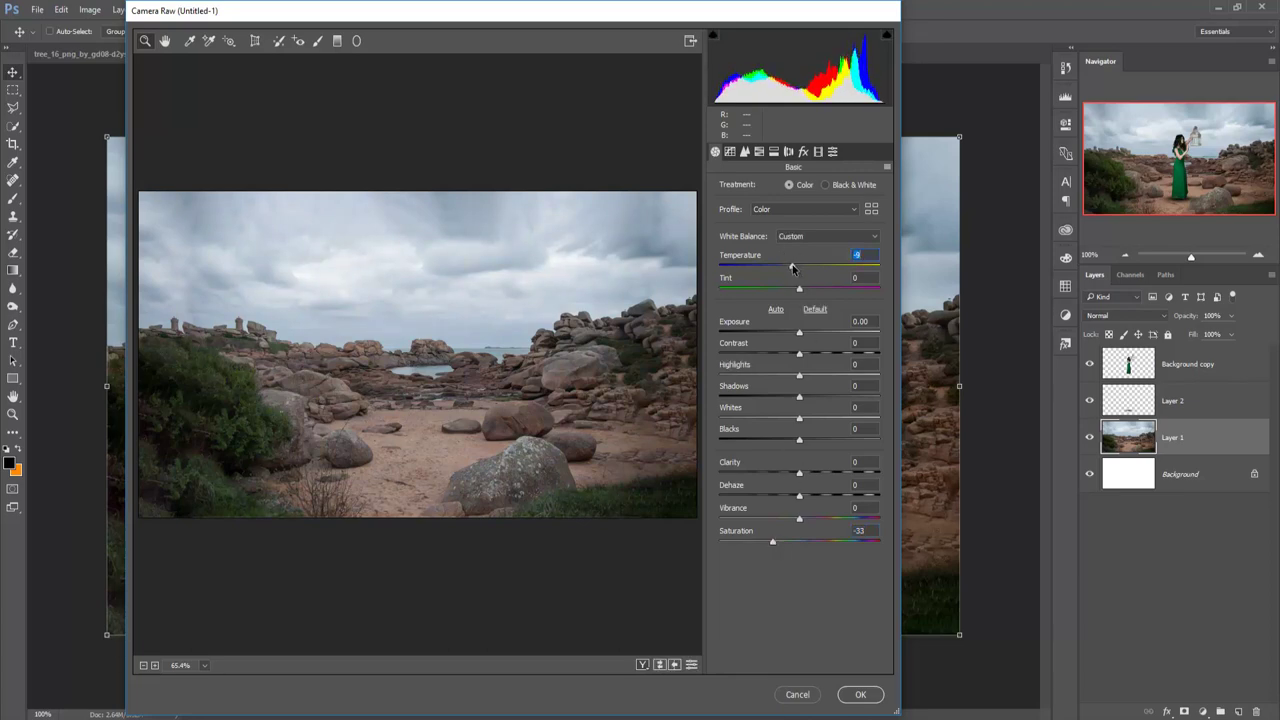
{"action": "left_click_drag", "start_coordinate": [791, 268], "coordinate": [793, 268]}
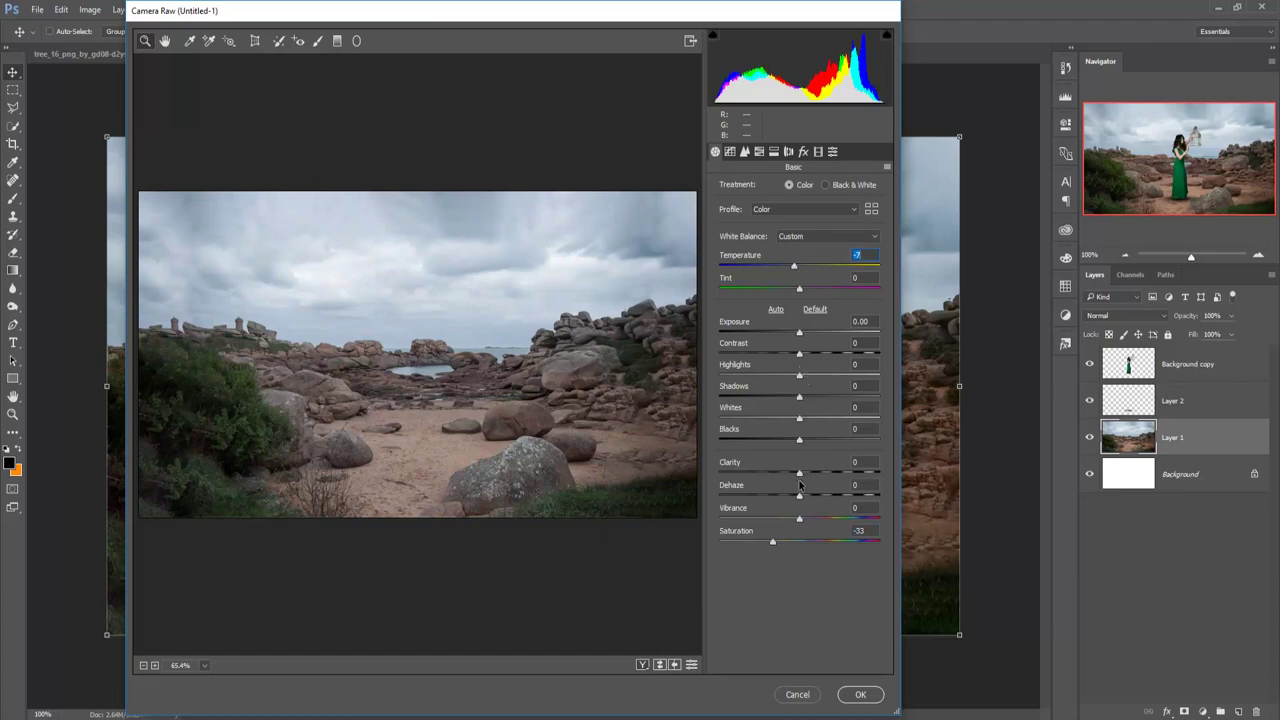
{"action": "left_click", "coordinate": [850, 693]}
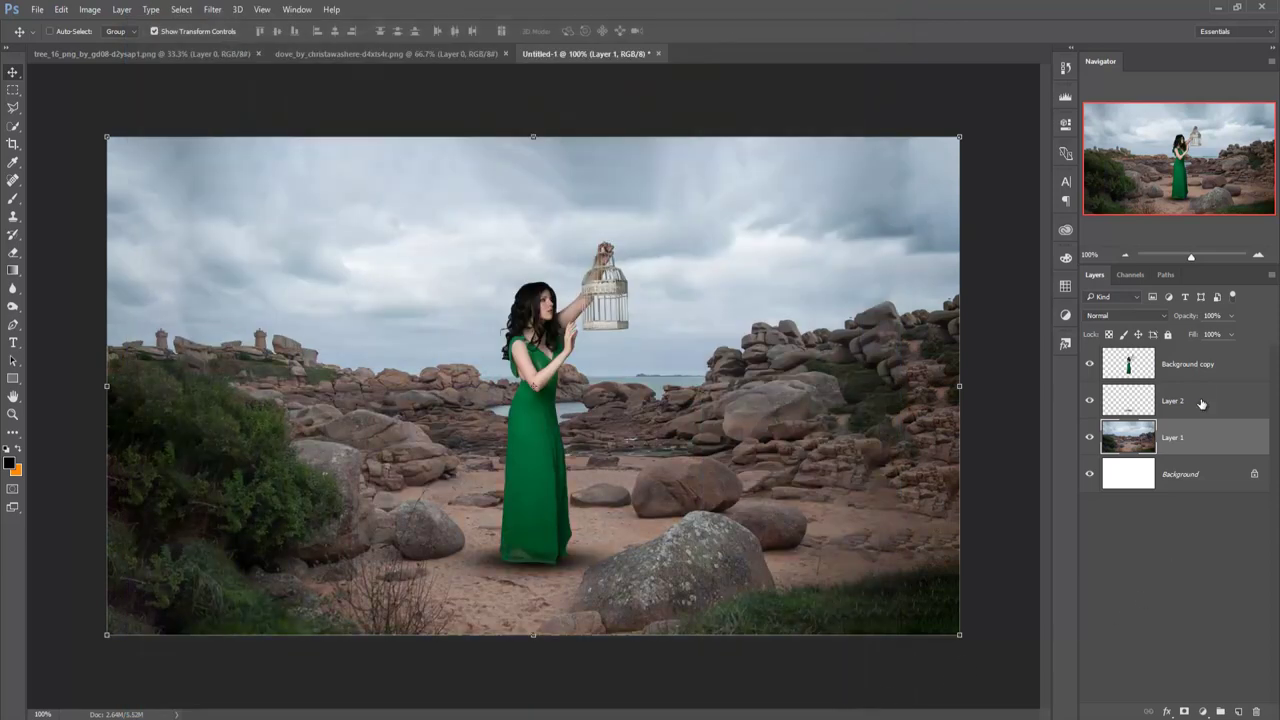
Add an empty Layer 3 and merge it into the background Layer 1.
{"action": "left_click", "coordinate": [1238, 710]}
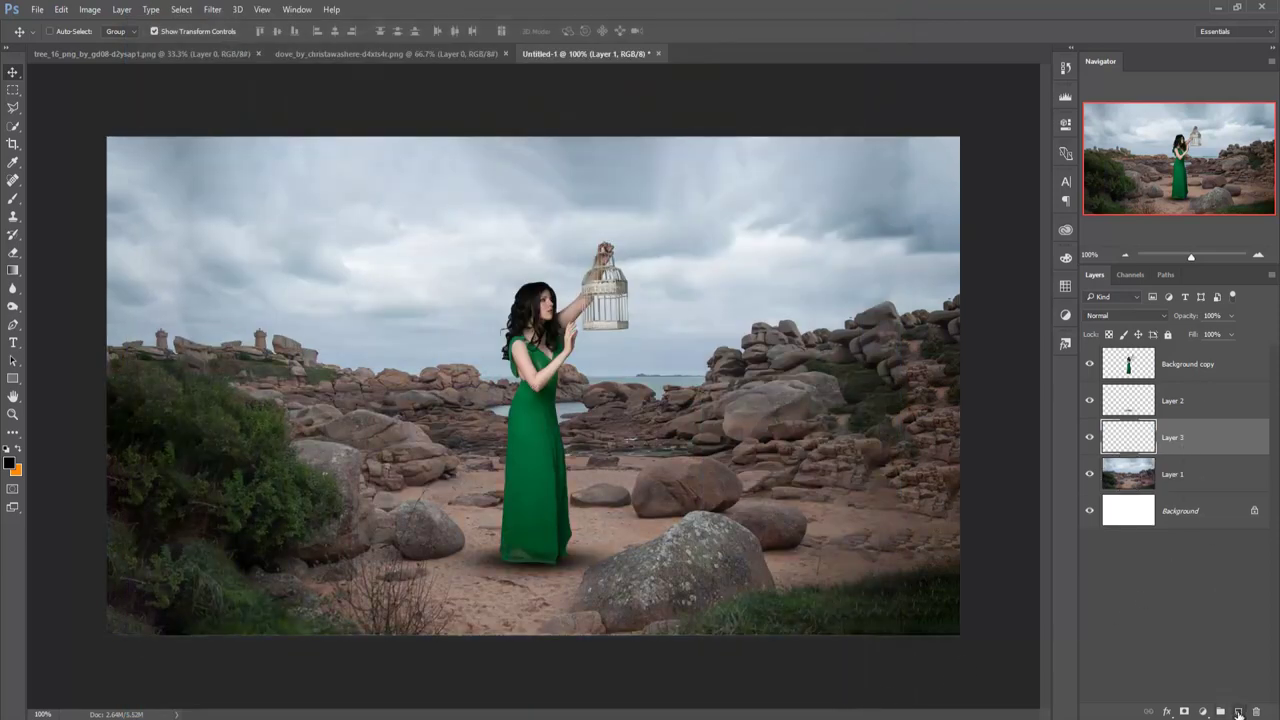
{"action": "left_click", "coordinate": [1212, 473]}
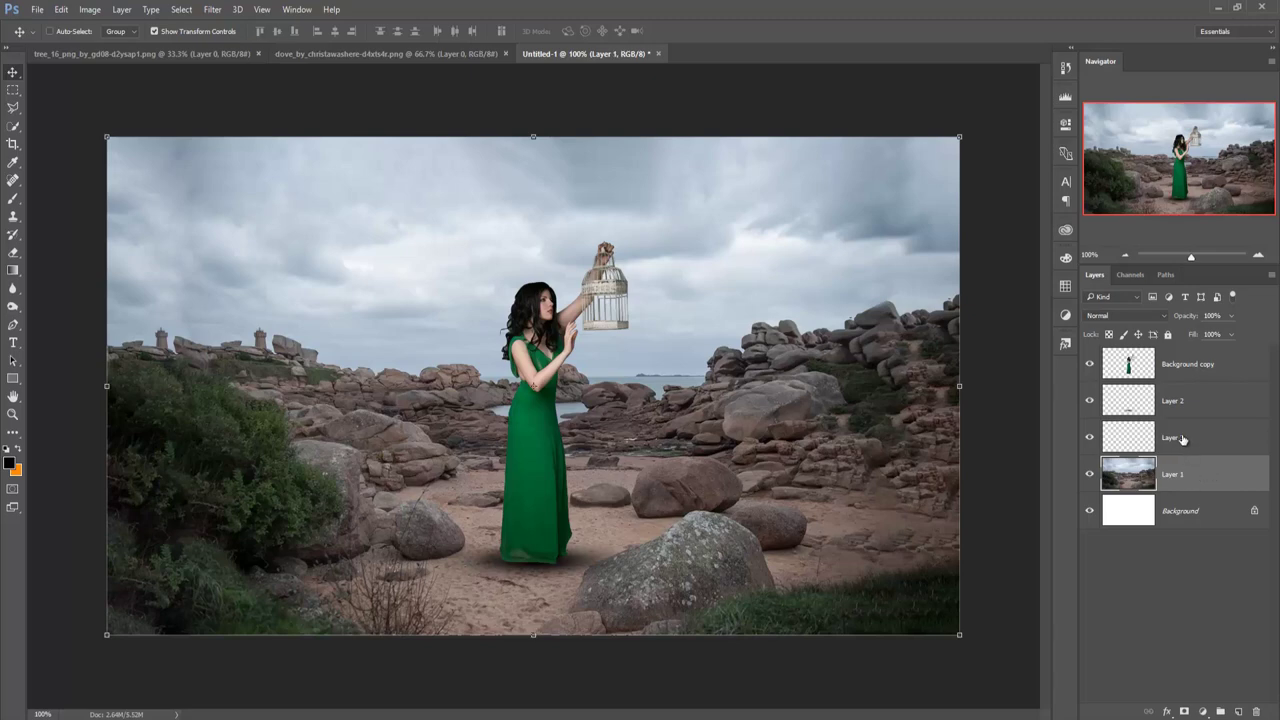
{"action": "left_click", "coordinate": [1183, 439]}
{"action": "key", "text": "ctrl+e"}
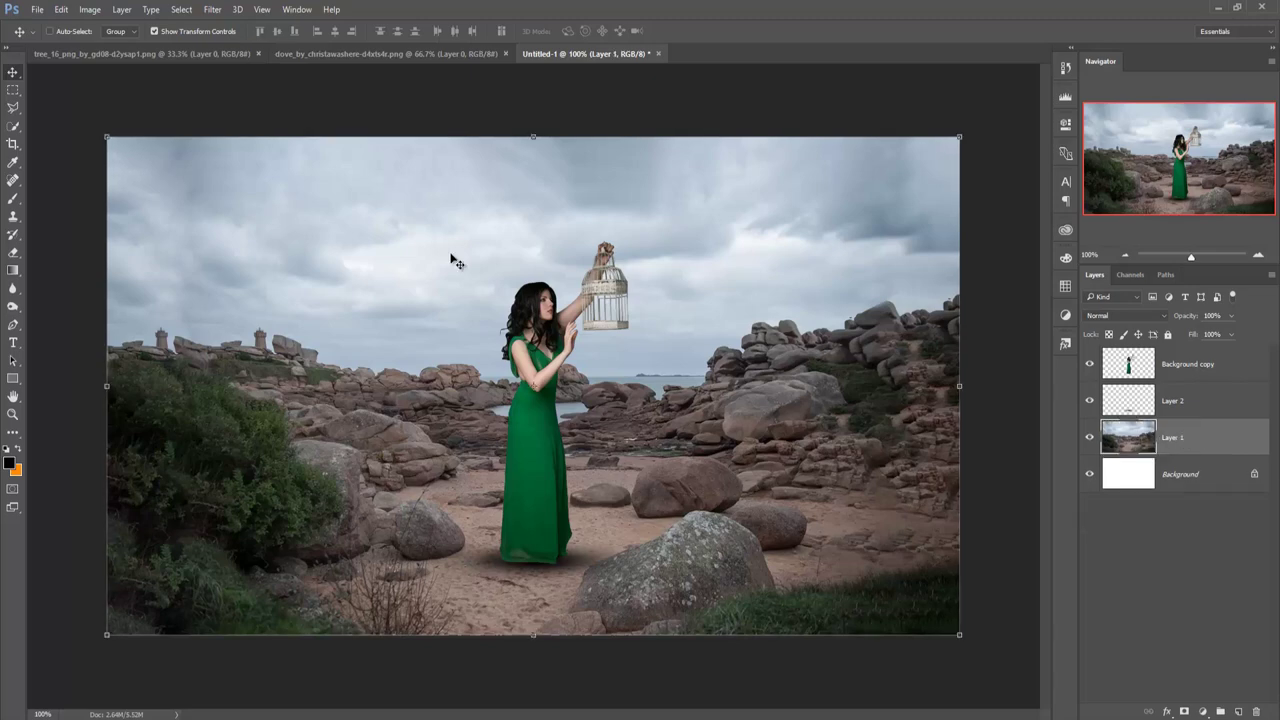
Copy the rocky lower landscape onto its own layer, then stretch Layer 1 downward.
{"action": "left_click", "coordinate": [12, 200]}
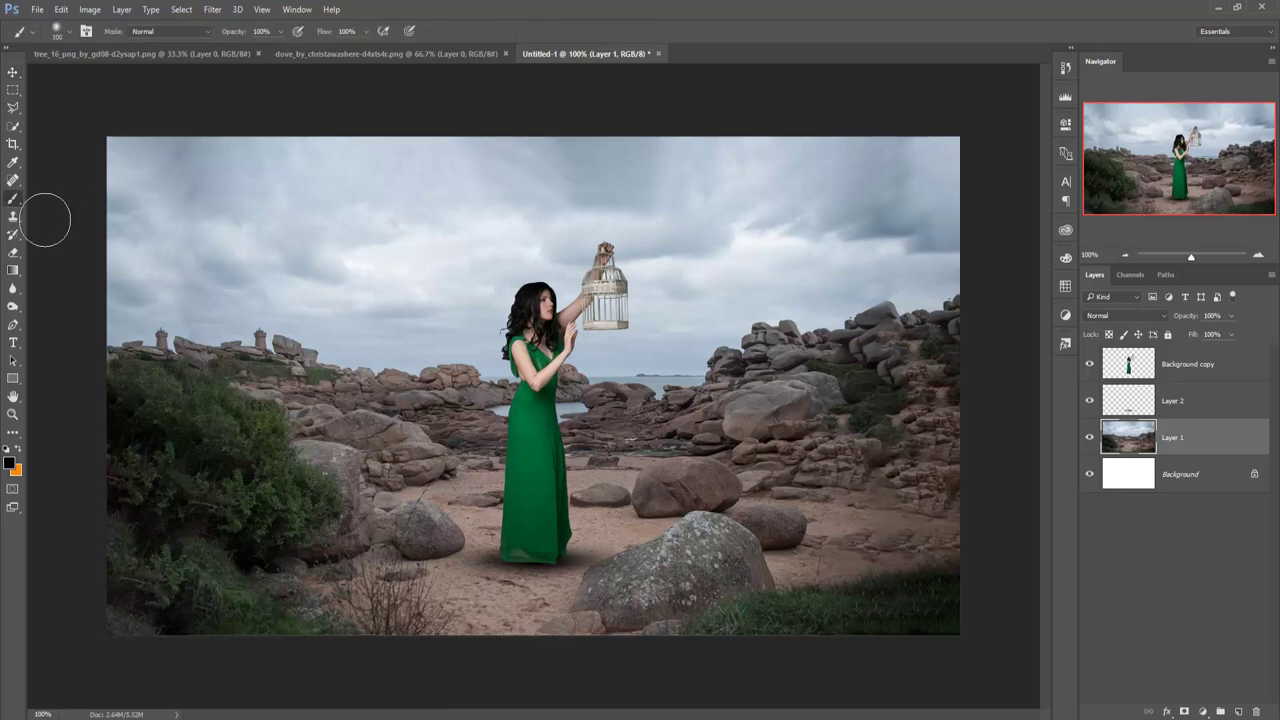
{"action": "left_click", "coordinate": [12, 125]}
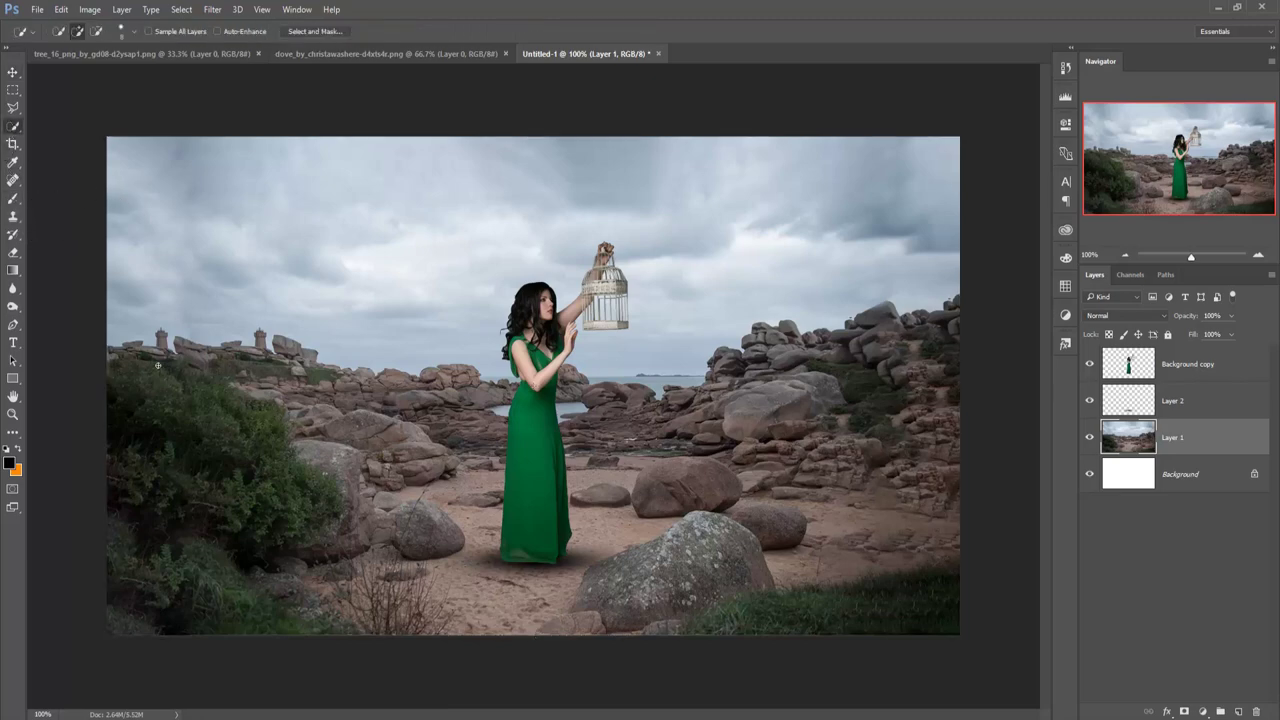
{"action": "mouse_move", "coordinate": [113, 356]}
{"action": "left_mouse_down"}
{"action": "mouse_move", "coordinate": [415, 386]}
{"action": "mouse_move", "coordinate": [640, 500]}
{"action": "left_mouse_up"}
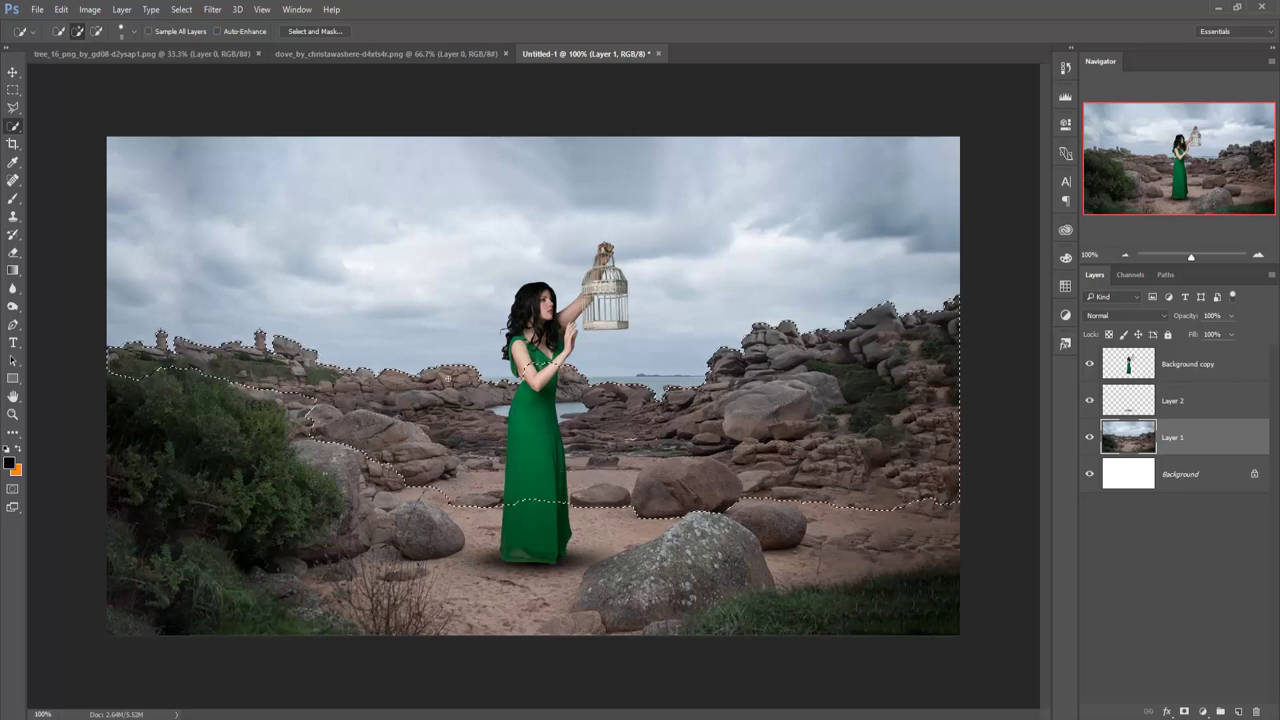
{"action": "left_click_drag", "start_coordinate": [81, 579], "coordinate": [113, 526]}
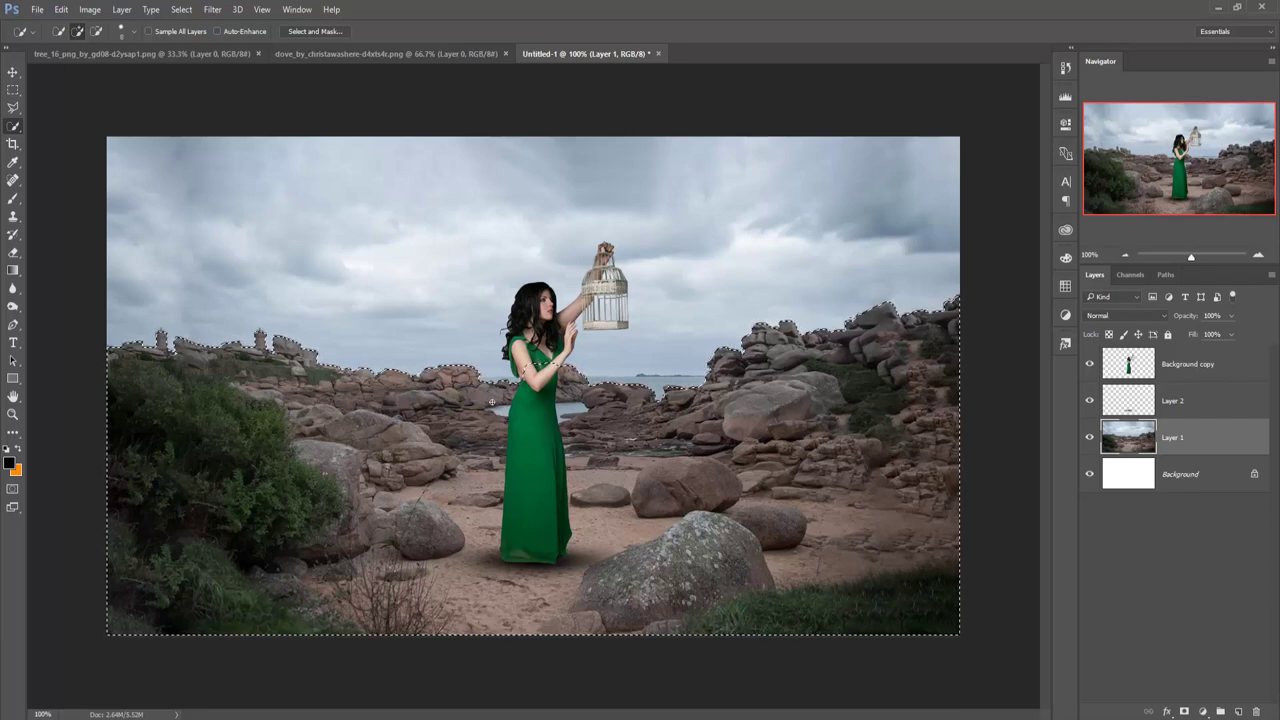
{"action": "left_click", "coordinate": [12, 76]}
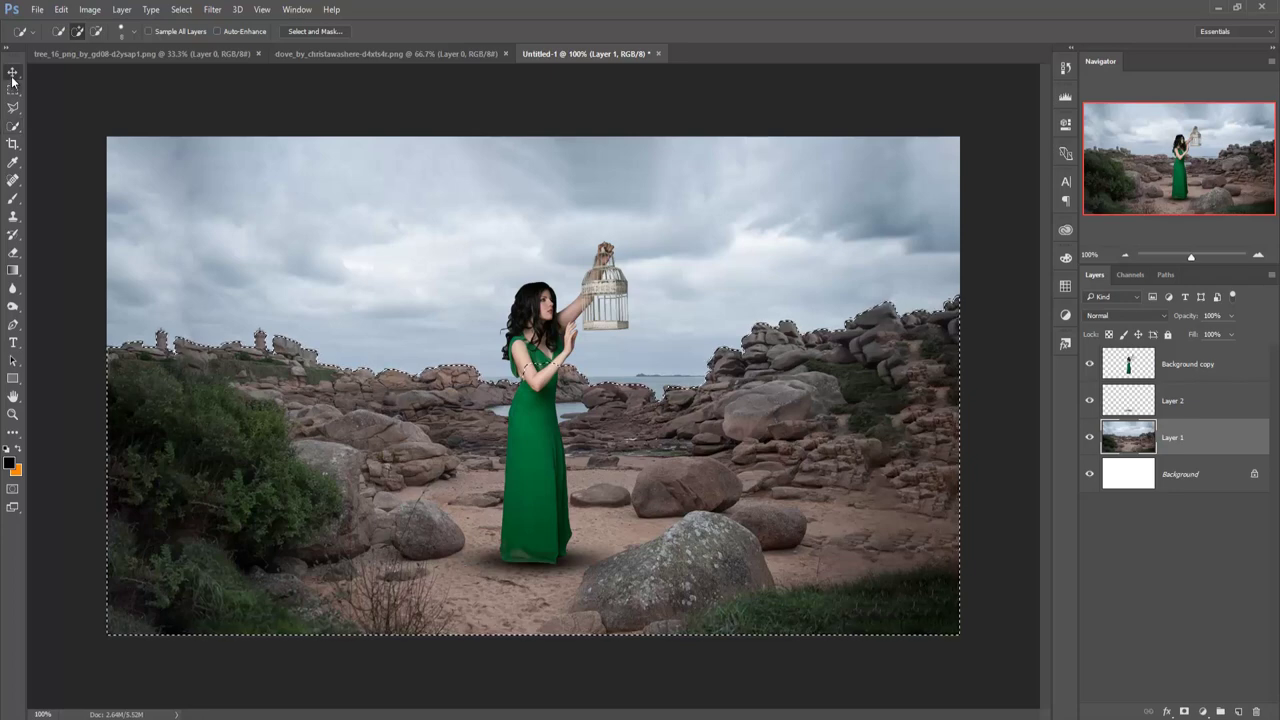
{"action": "left_click", "coordinate": [61, 9]}
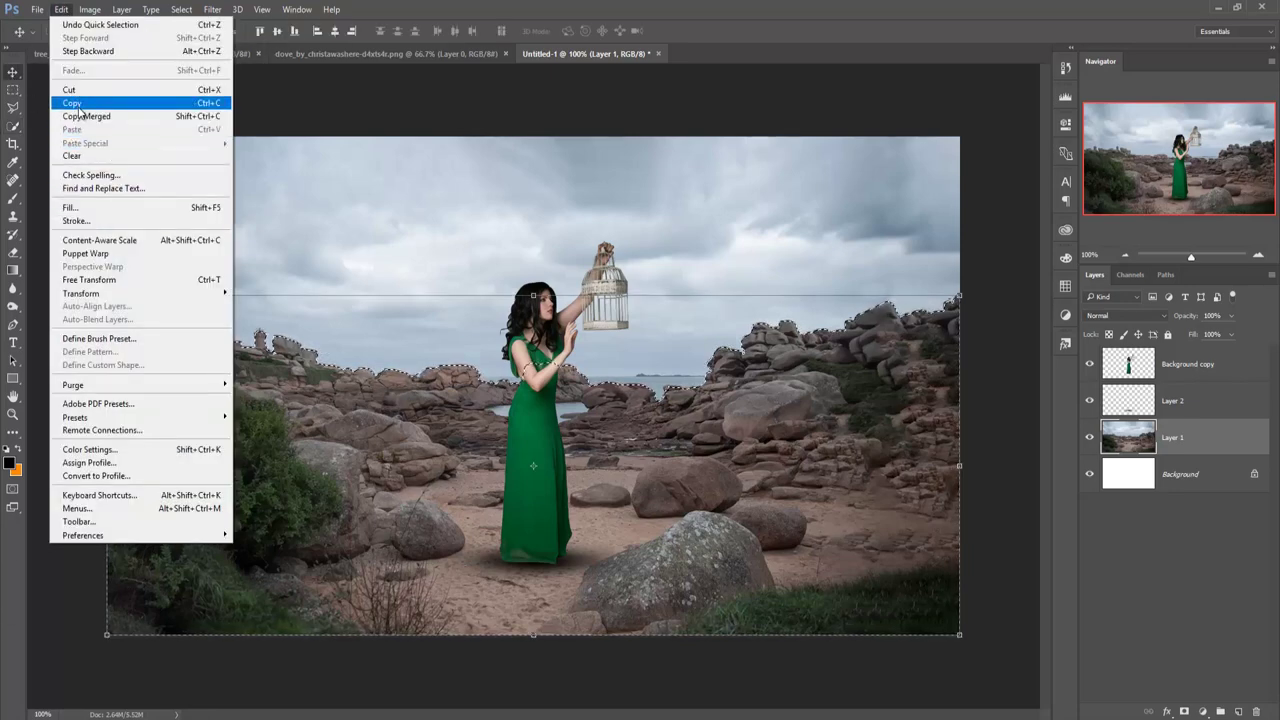
{"action": "left_click", "coordinate": [72, 103]}
{"action": "left_click", "coordinate": [61, 9]}
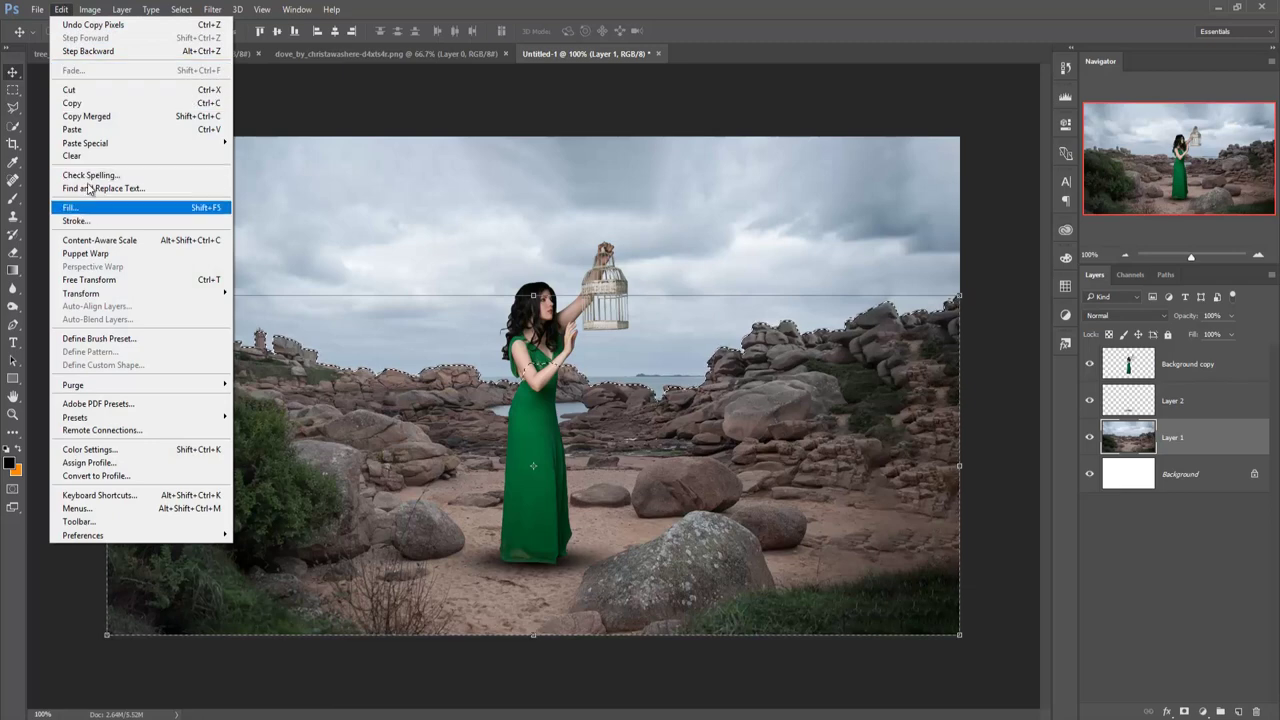
{"action": "left_click", "coordinate": [80, 129]}
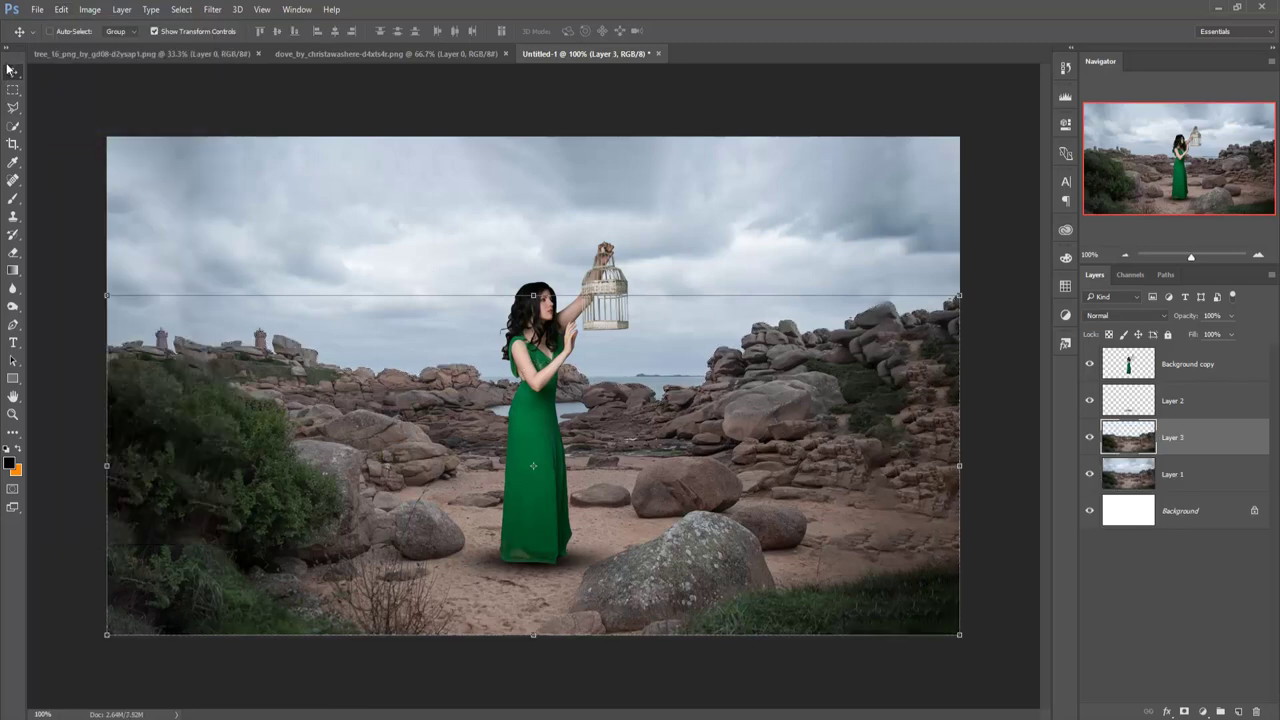
{"action": "left_click", "coordinate": [1199, 478]}
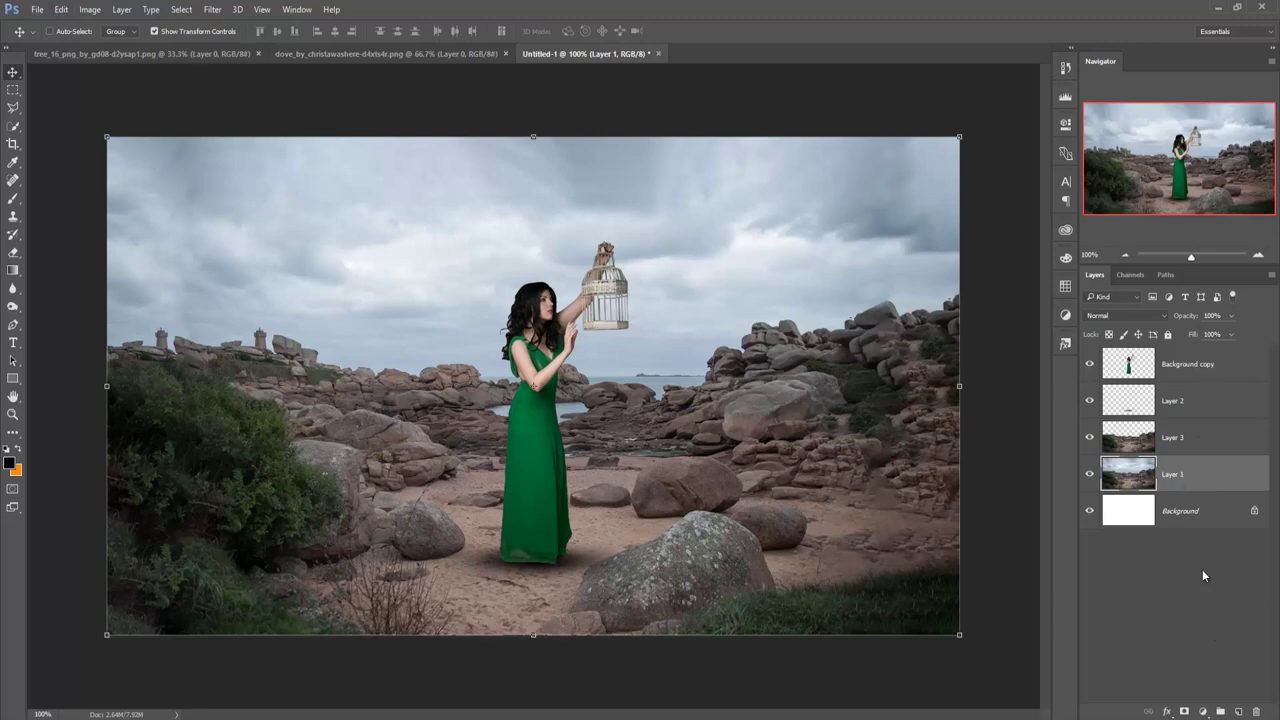
{"action": "left_click_drag", "start_coordinate": [533, 633], "coordinate": [527, 683]}
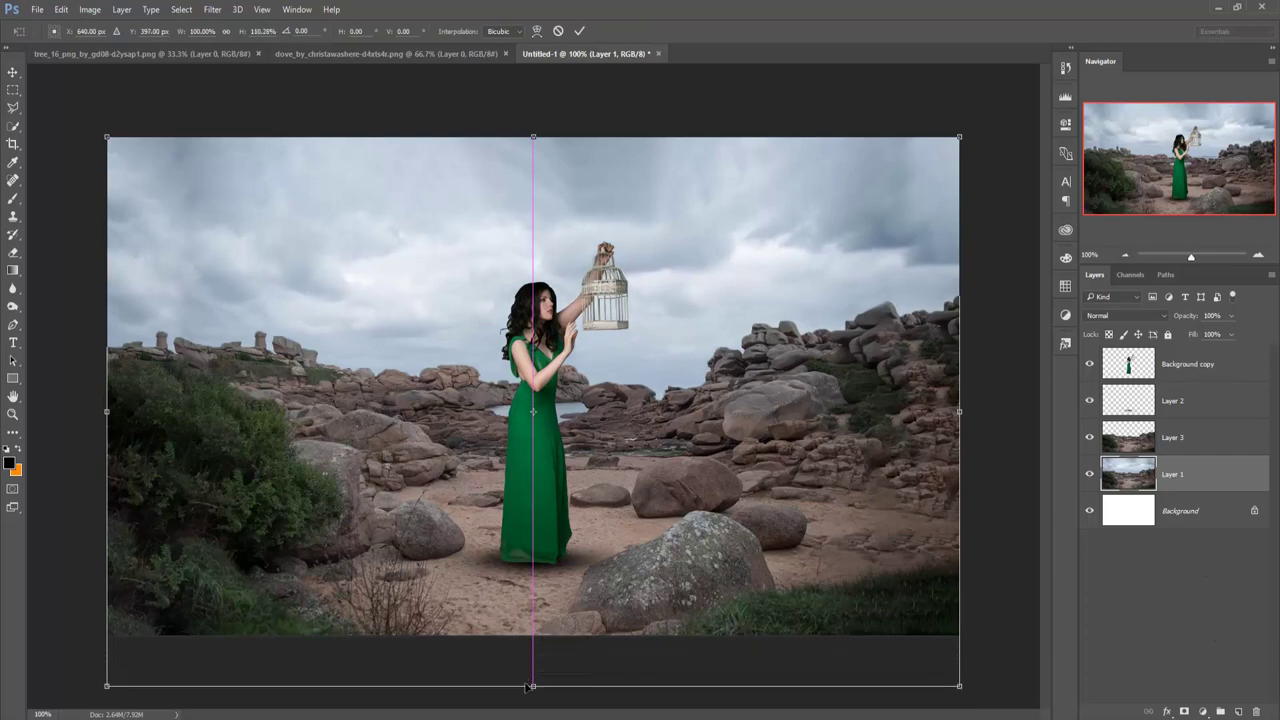
Commit the stretch and select the alpine mountains, excluding the yellow meadow.
{"action": "key", "text": "Return"}
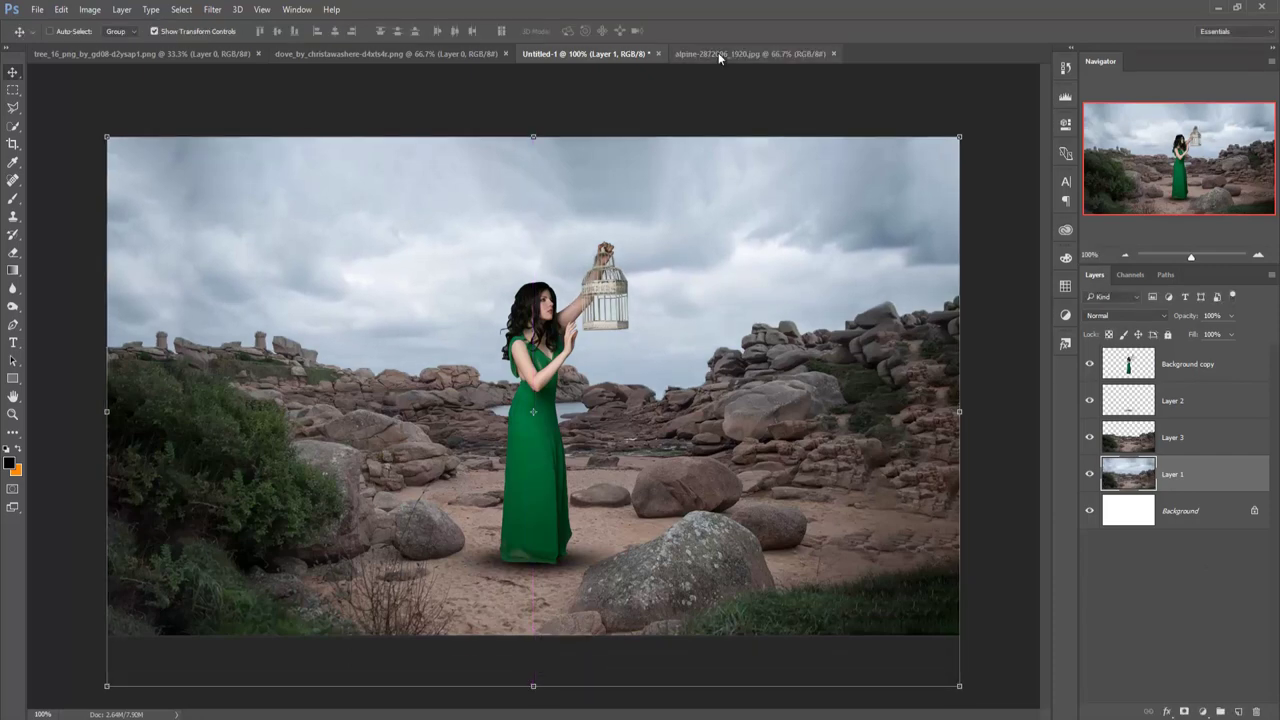
{"action": "left_click", "coordinate": [718, 54]}
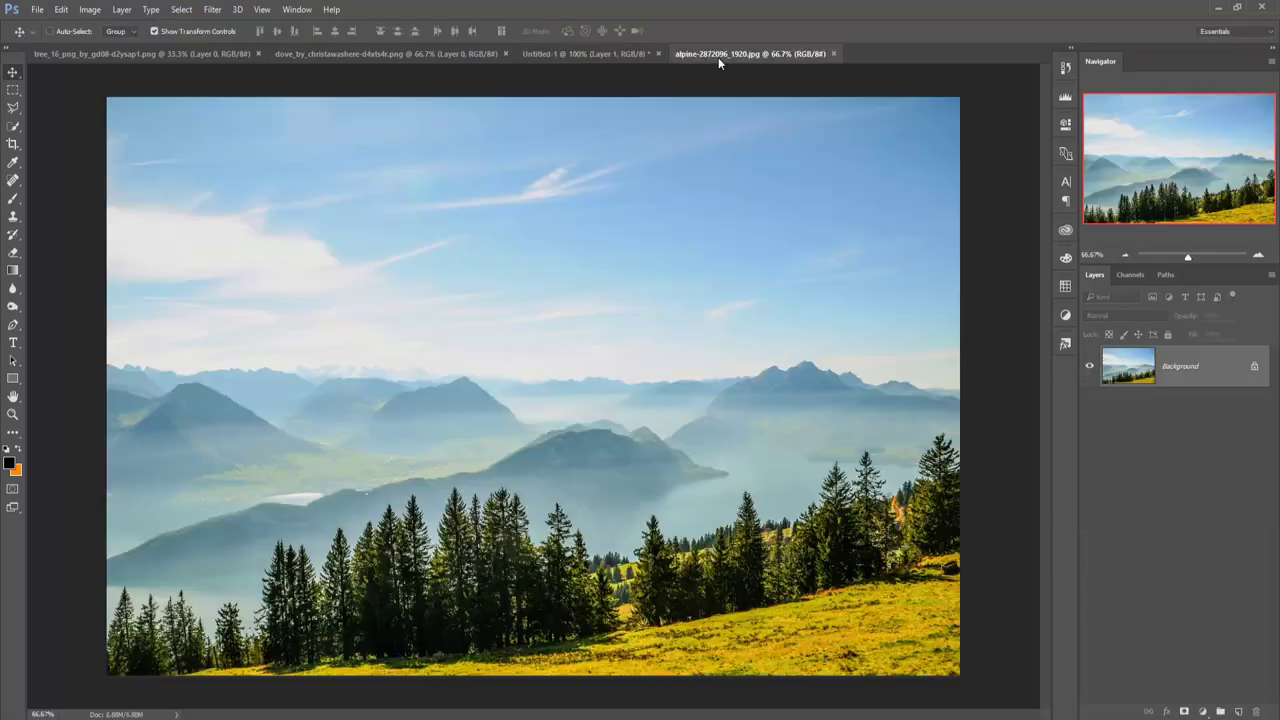
{"action": "left_click", "coordinate": [13, 126]}
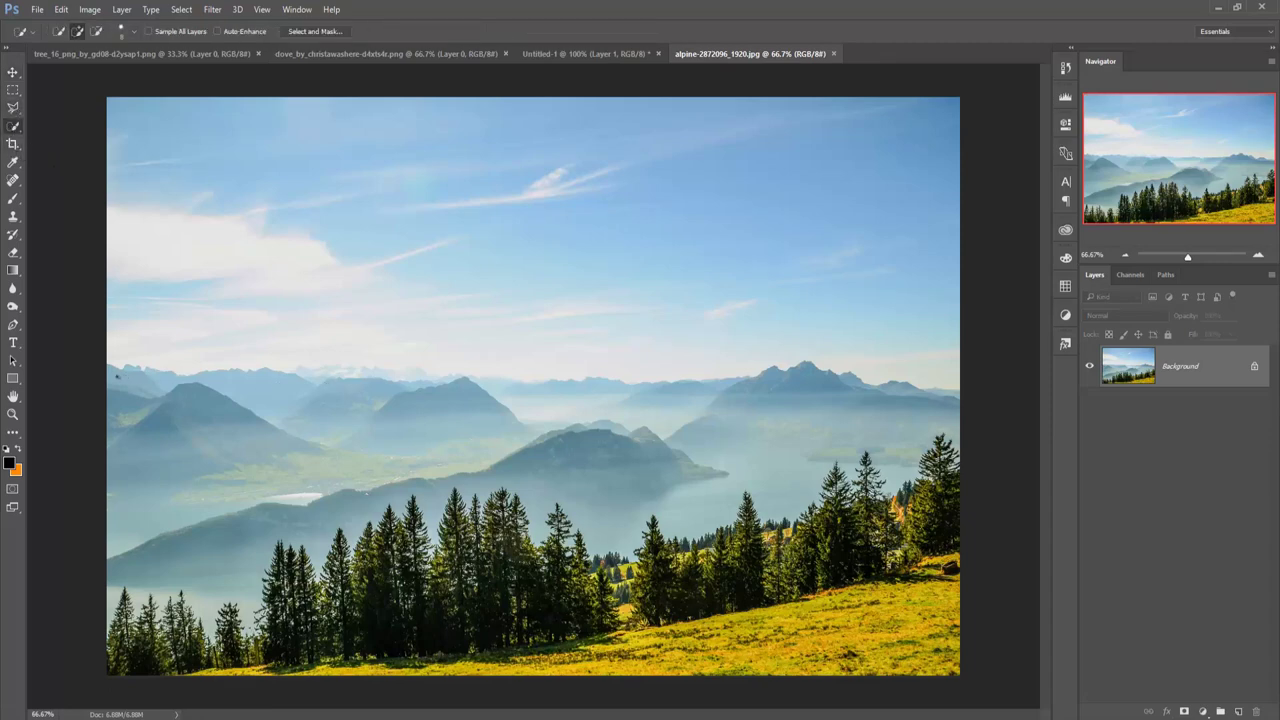
{"action": "left_click_drag", "start_coordinate": [255, 376], "coordinate": [514, 406]}
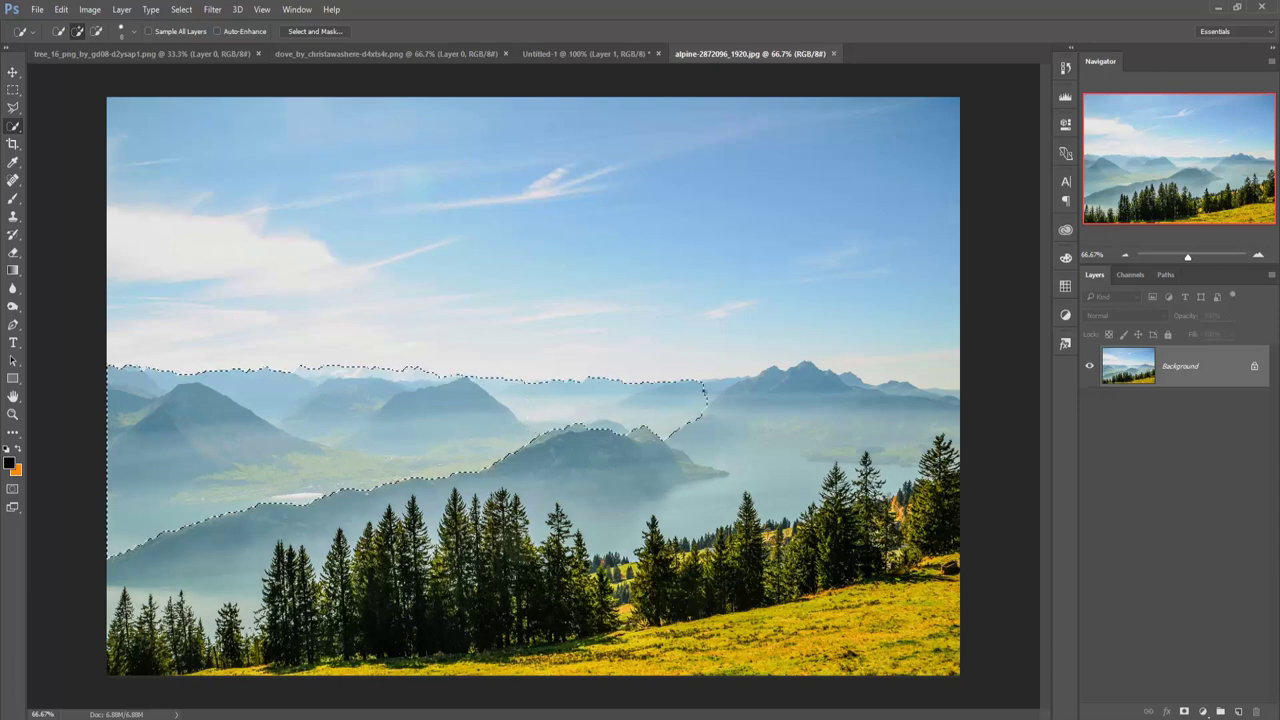
{"action": "mouse_move", "coordinate": [791, 380]}
{"action": "left_mouse_down"}
{"action": "mouse_move", "coordinate": [832, 384]}
{"action": "mouse_move", "coordinate": [223, 625]}
{"action": "left_mouse_up"}
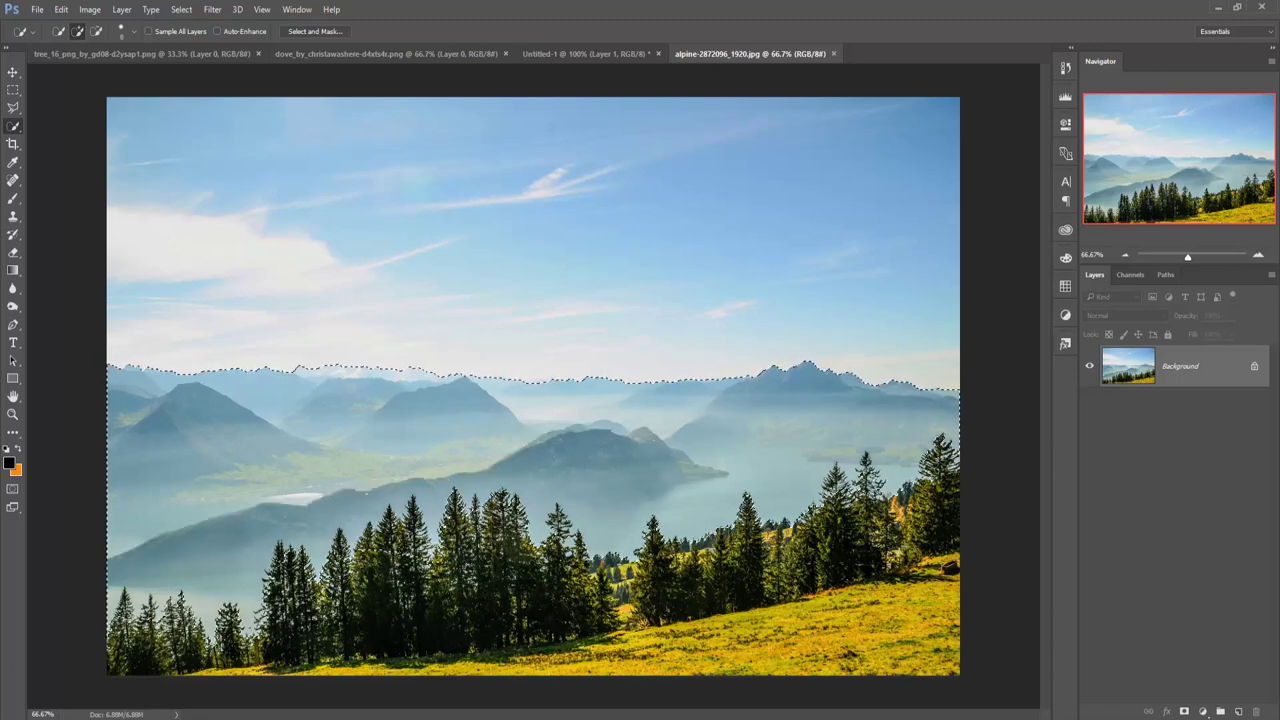
{"action": "left_click_drag", "start_coordinate": [416, 553], "coordinate": [180, 603]}
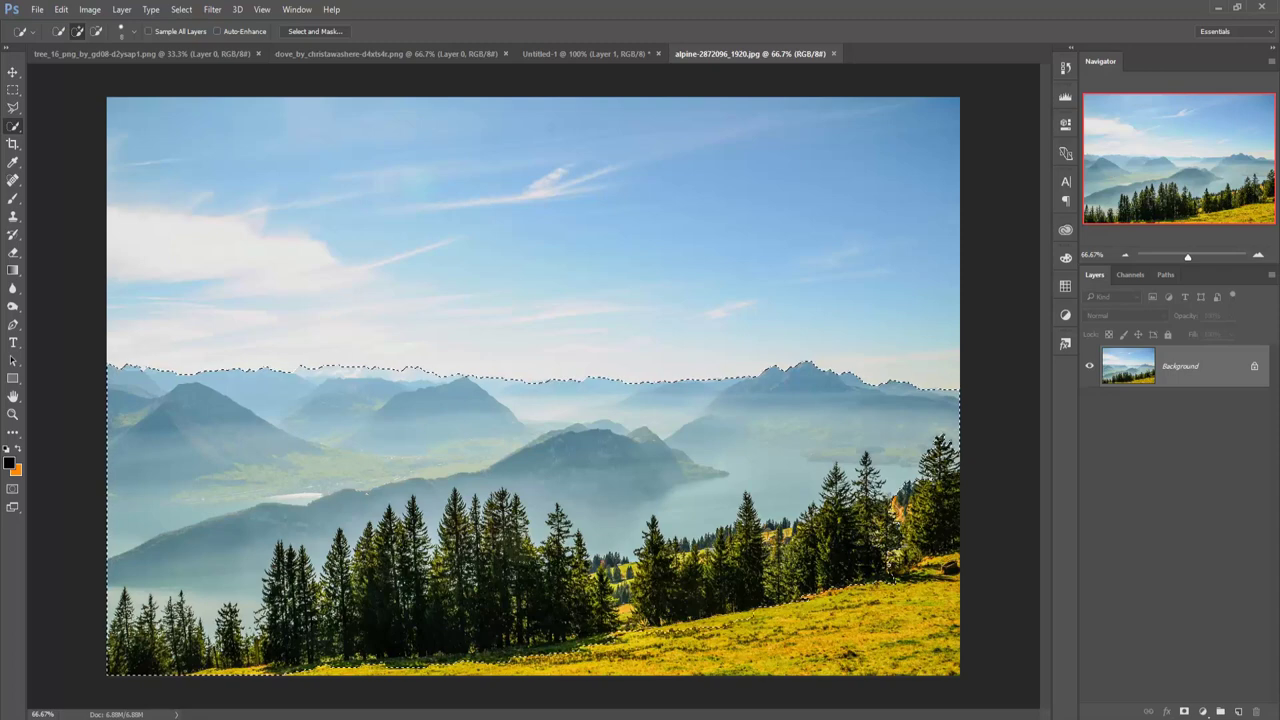
Drag the mountains into Untitled-1, close alpine-2872096_1920.jpg, and lower them behind the horizon.
{"action": "left_click", "coordinate": [13, 72]}
{"action": "left_click_drag", "start_coordinate": [728, 52], "coordinate": [730, 113]}
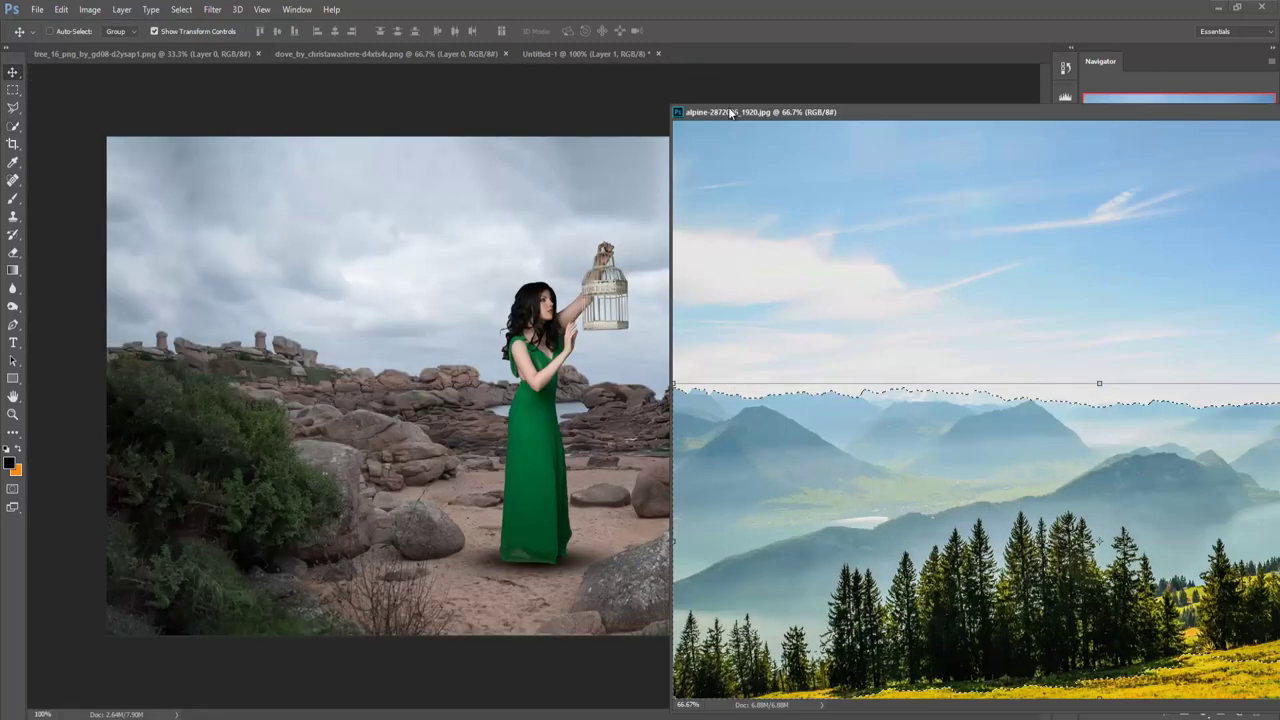
{"action": "left_click_drag", "start_coordinate": [771, 380], "coordinate": [474, 358]}
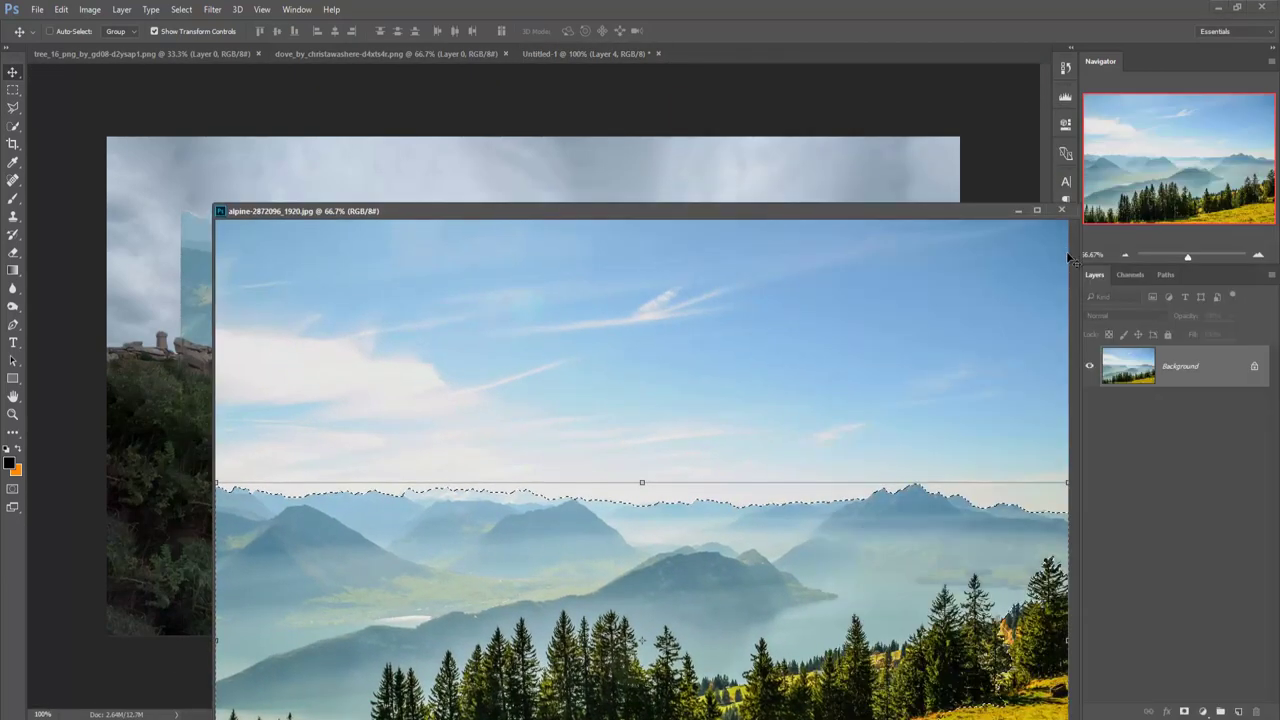
{"action": "left_click", "coordinate": [1021, 210]}
{"action": "left_click_drag", "start_coordinate": [812, 288], "coordinate": [703, 333]}
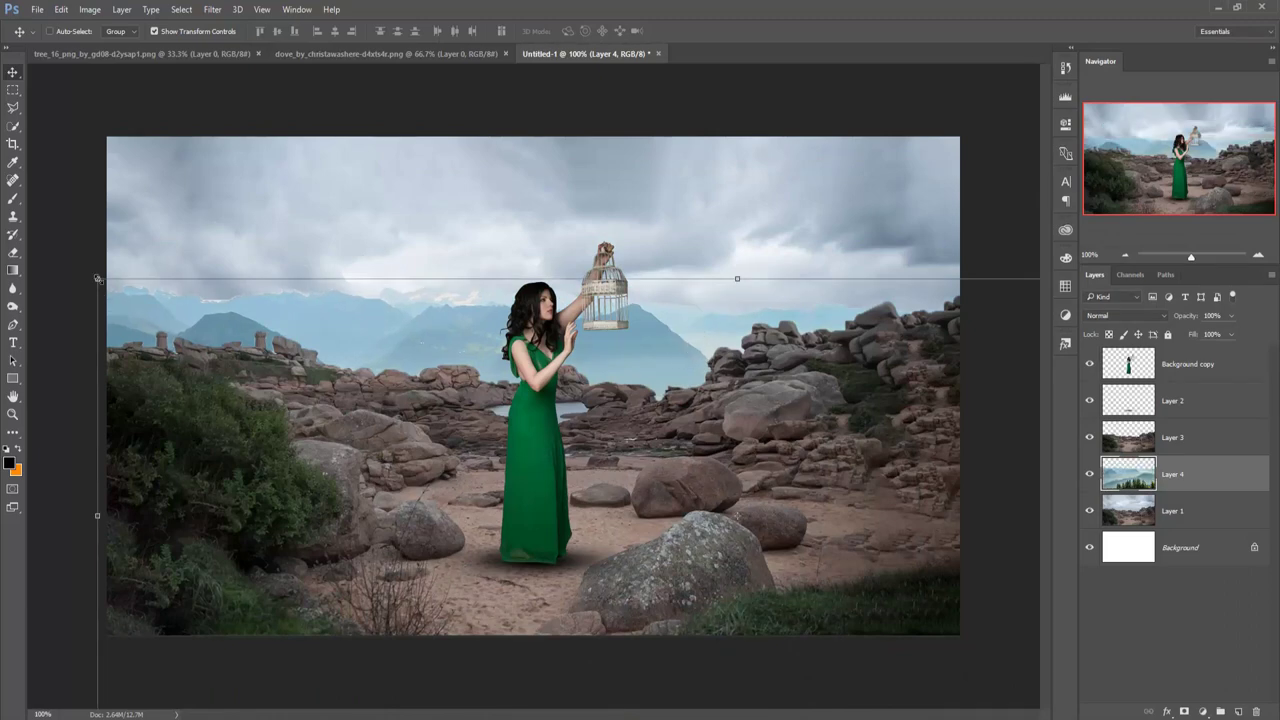
Scale Layer 4's mountains to about 65%, widen them along the horizon, and commit.
{"action": "left_click_drag", "start_coordinate": [97, 278], "coordinate": [323, 362]}
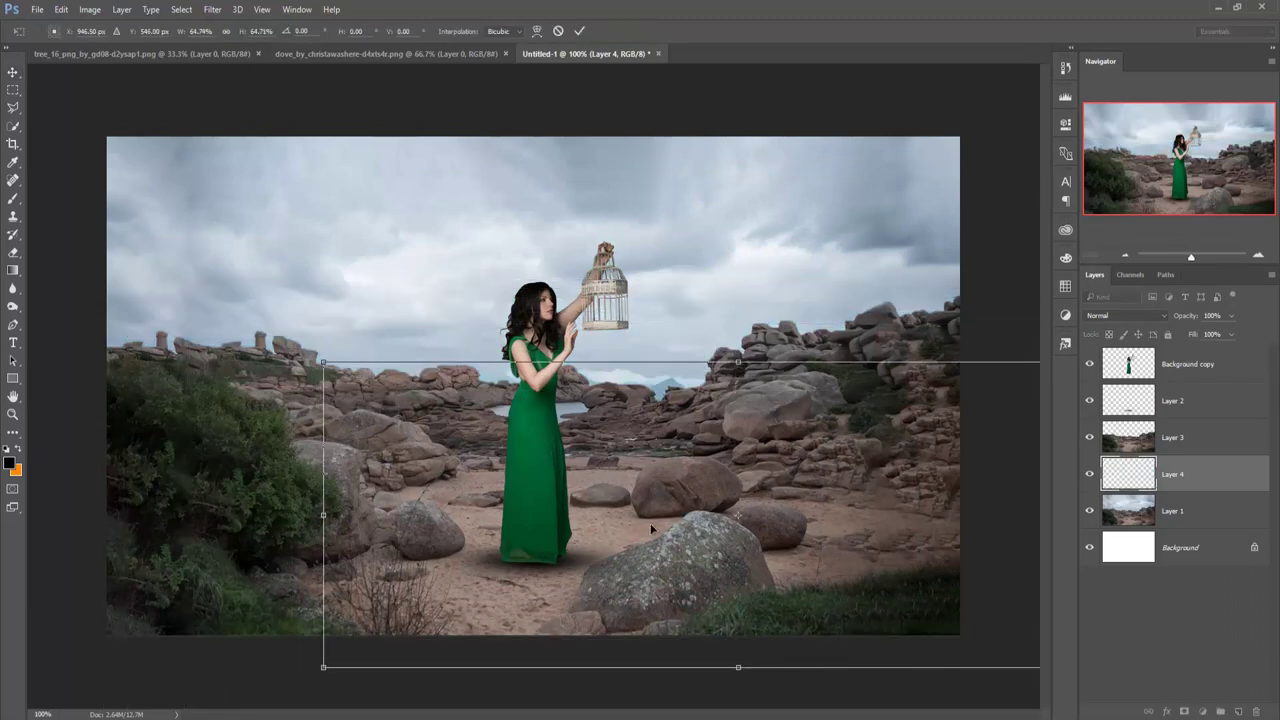
{"action": "mouse_move", "coordinate": [651, 528]}
{"action": "left_mouse_down"}
{"action": "mouse_move", "coordinate": [534, 446]}
{"action": "mouse_move", "coordinate": [462, 450]}
{"action": "left_mouse_up"}
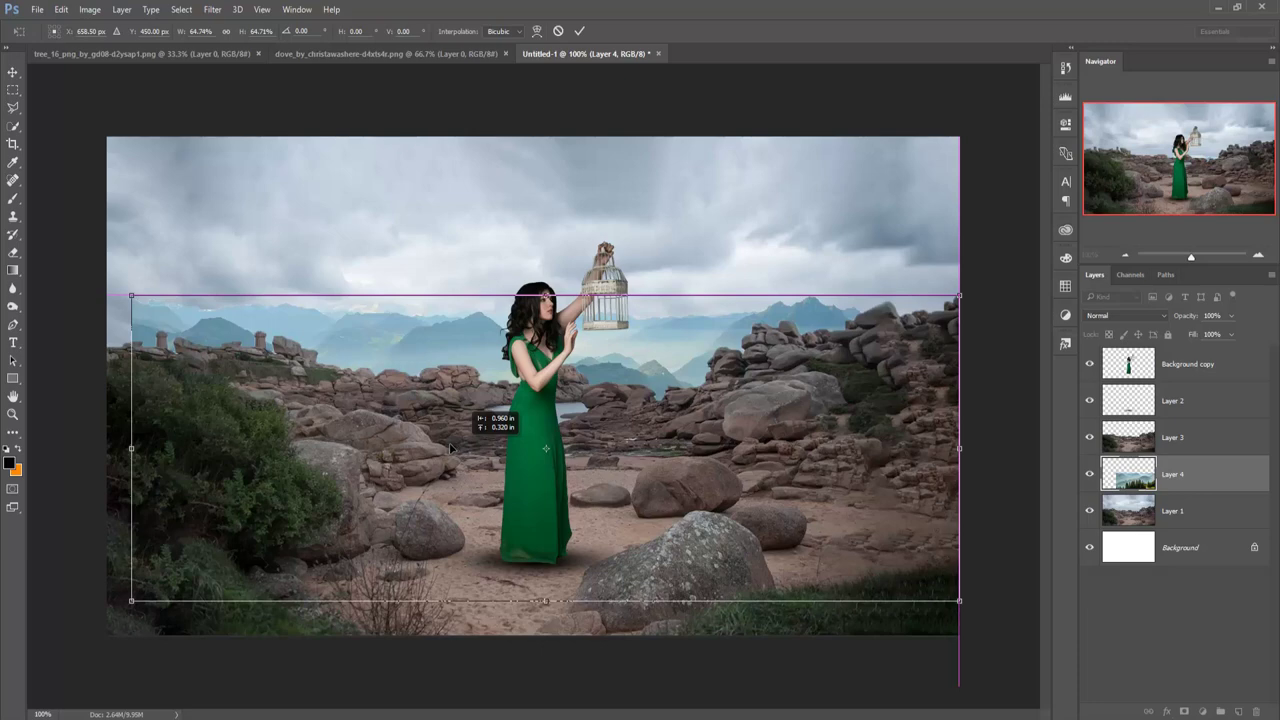
{"action": "mouse_move", "coordinate": [450, 448]}
{"action": "left_mouse_down"}
{"action": "mouse_move", "coordinate": [435, 451]}
{"action": "mouse_move", "coordinate": [444, 461]}
{"action": "left_mouse_up"}
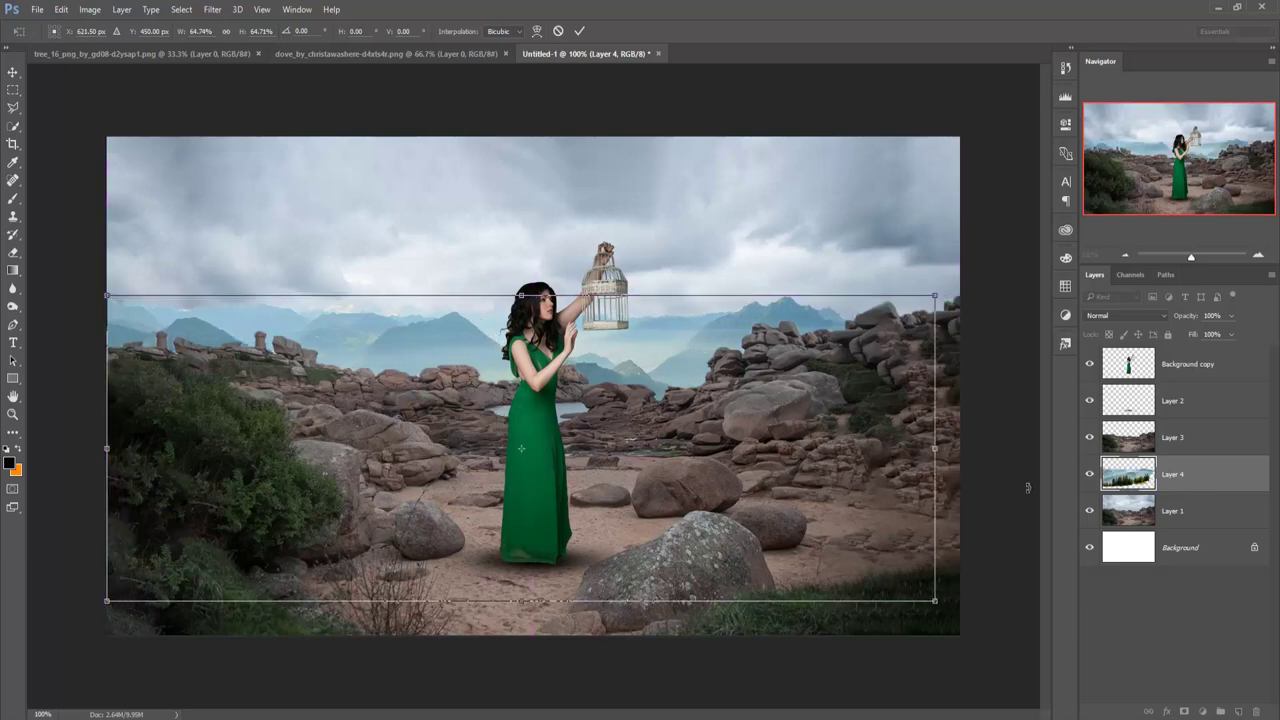
{"action": "left_click_drag", "start_coordinate": [938, 448], "coordinate": [979, 448]}
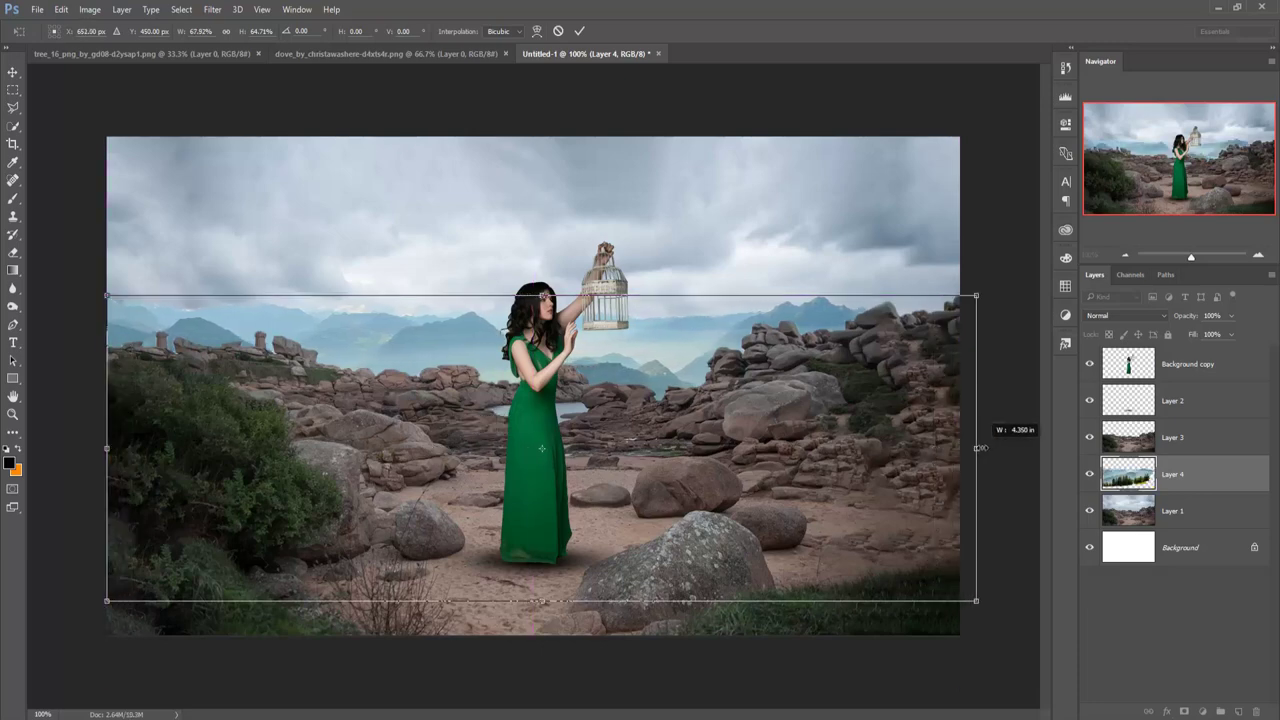
{"action": "left_click_drag", "start_coordinate": [752, 458], "coordinate": [752, 458]}
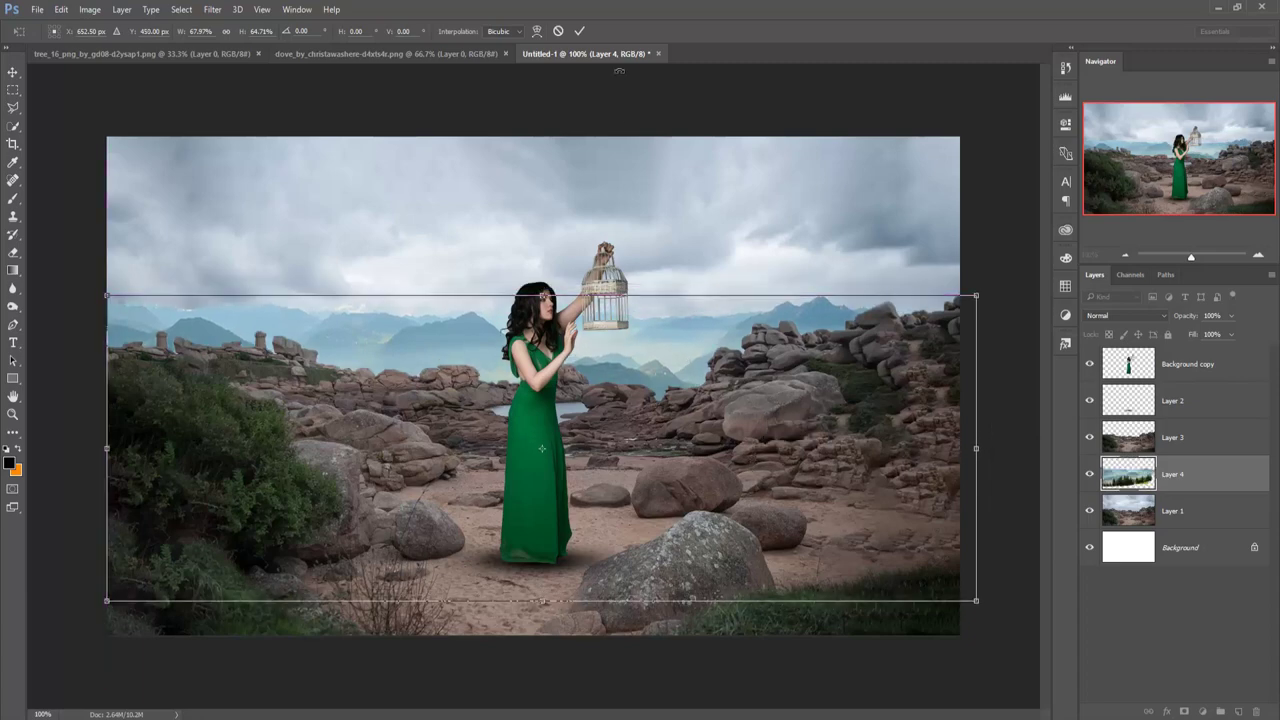
{"action": "left_click", "coordinate": [578, 33]}
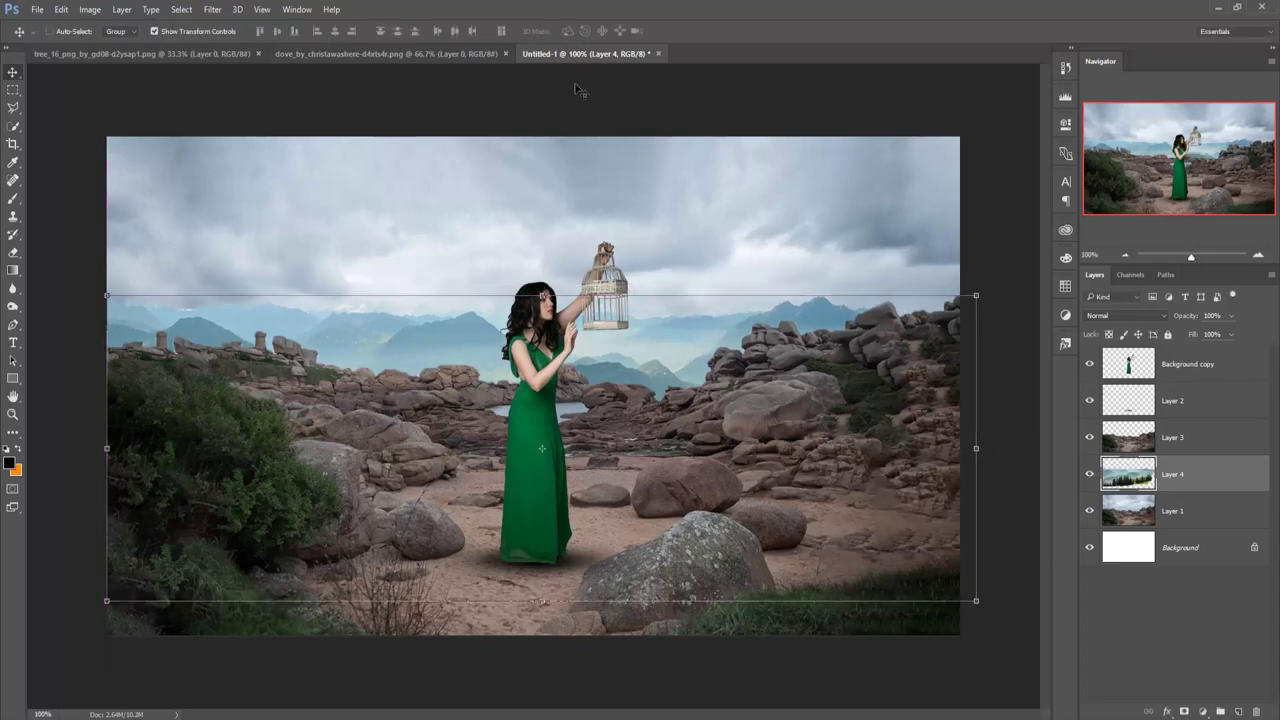
{"action": "left_click", "coordinate": [1178, 512]}
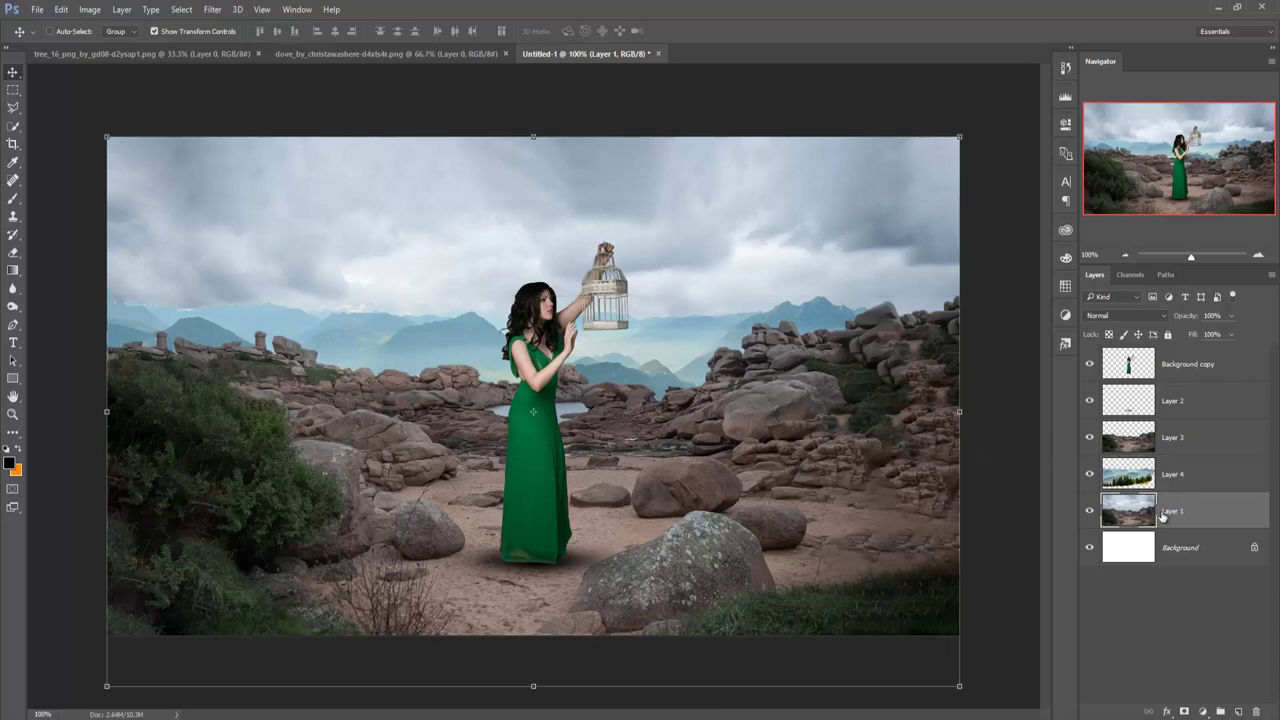
Add a new layer and set a mid-grey brush at 8% opacity, size 400.
{"action": "left_click", "coordinate": [1238, 711]}
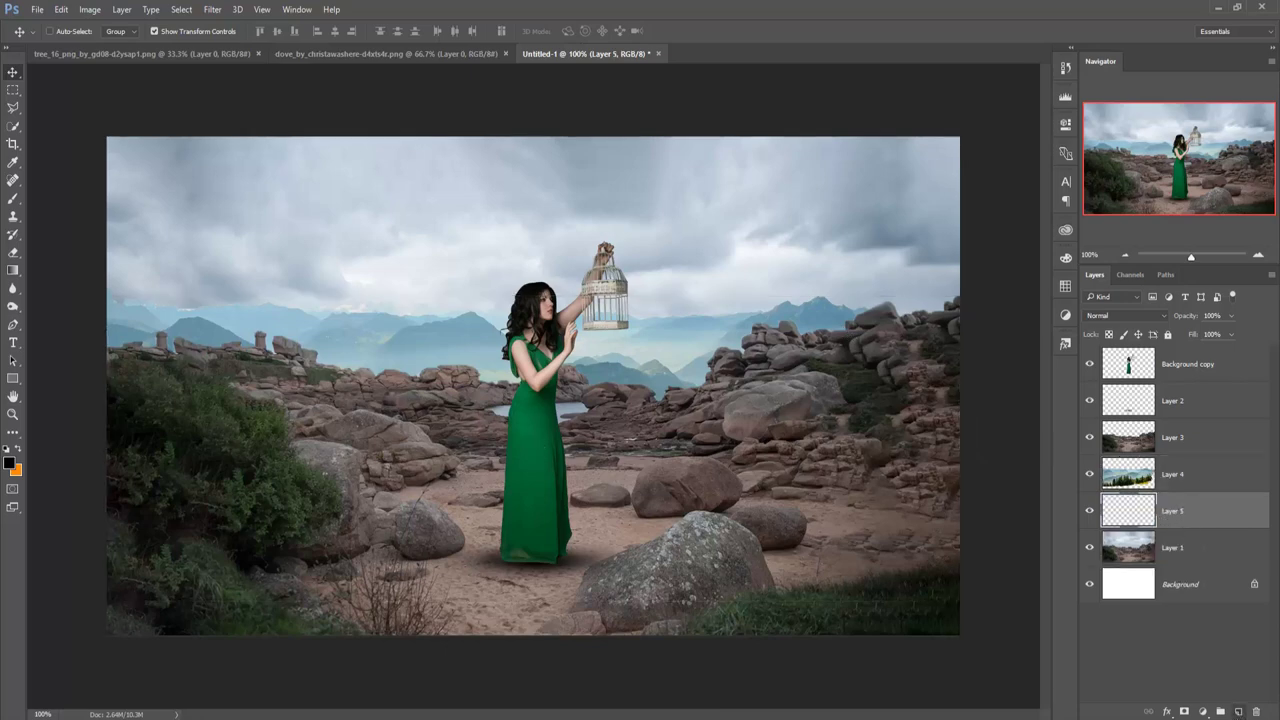
{"action": "left_click", "coordinate": [12, 200]}
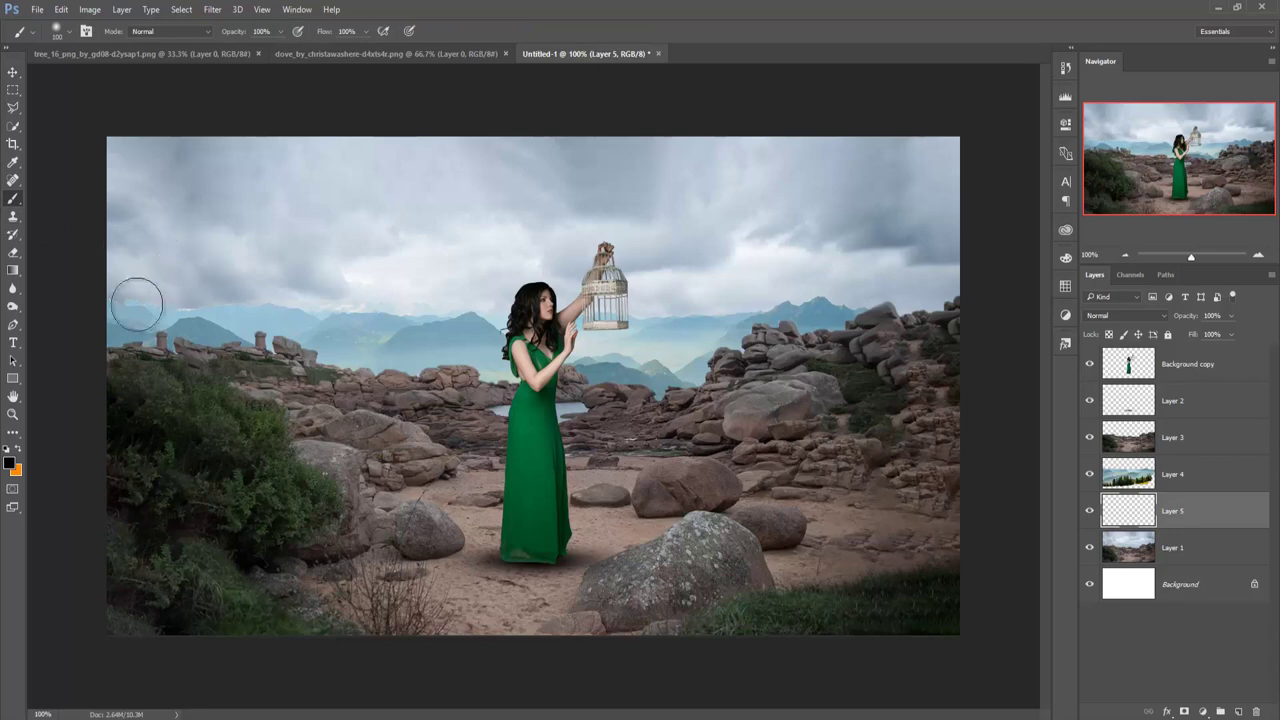
{"action": "left_click", "coordinate": [10, 463]}
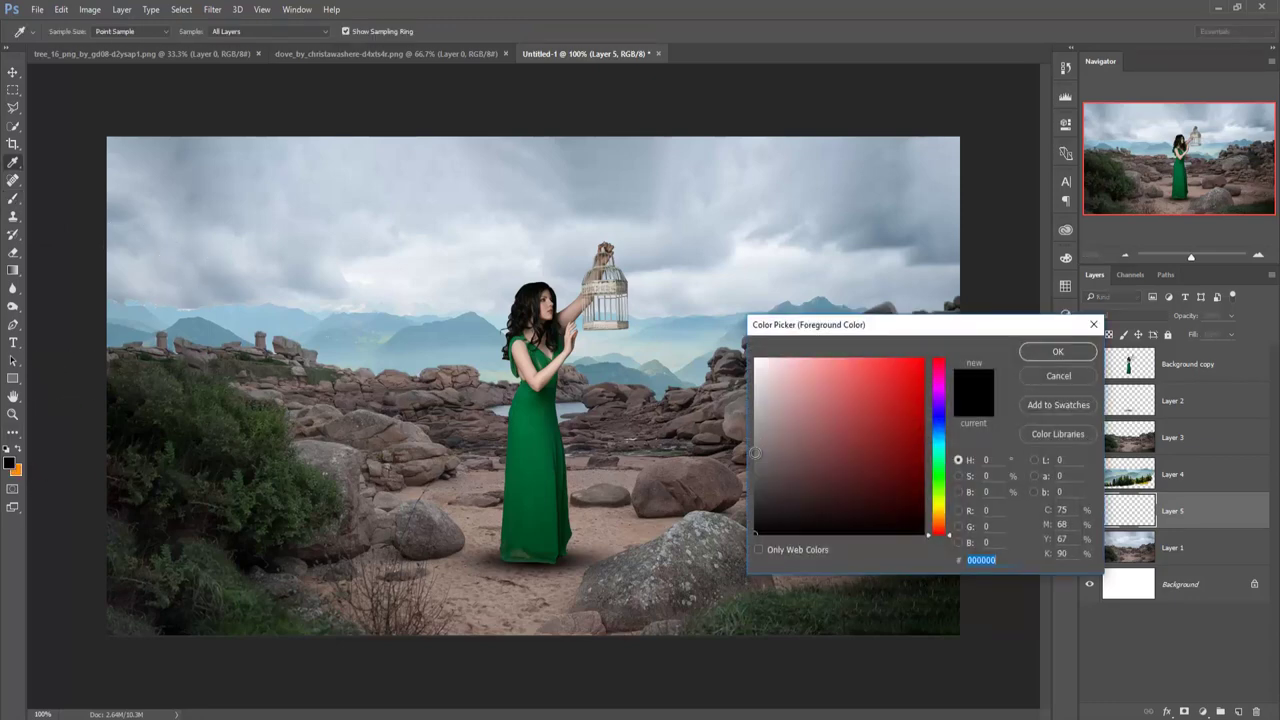
{"action": "left_click", "coordinate": [755, 453]}
{"action": "left_click", "coordinate": [1042, 352]}
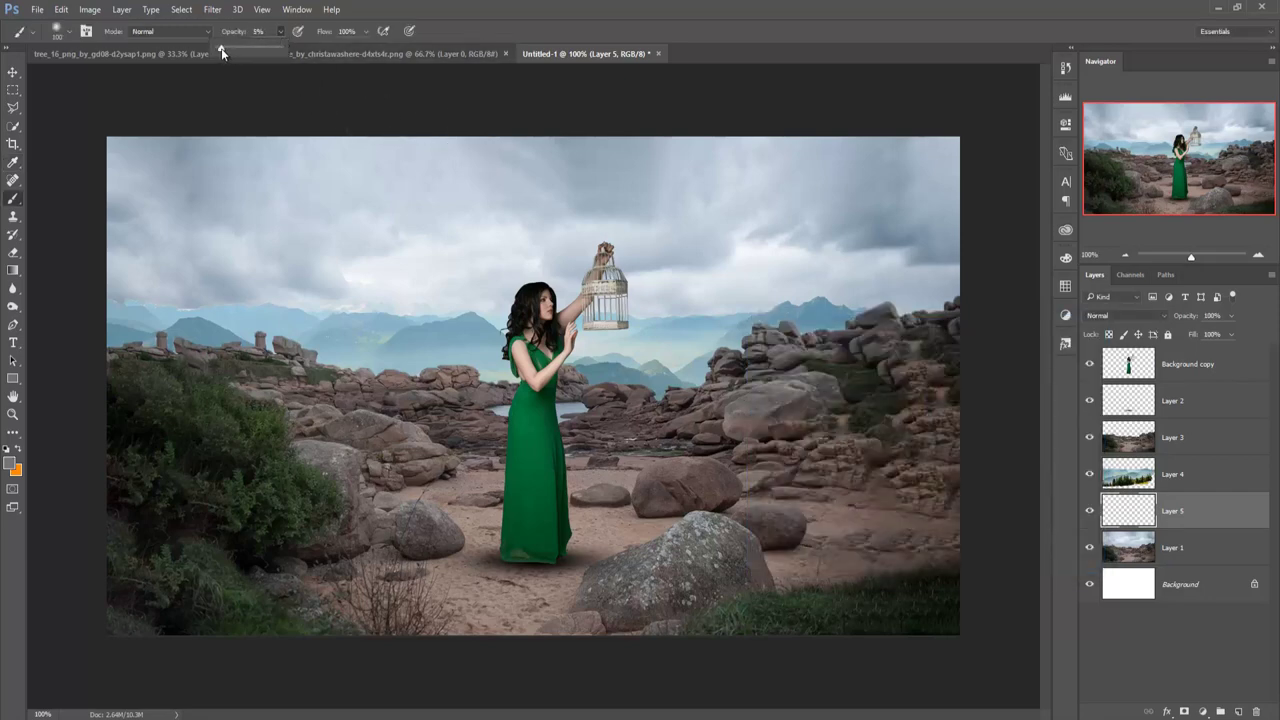
{"action": "left_click", "coordinate": [730, 20]}
{"action": "key", "text": "bracketright"}
{"action": "key", "text": "bracketright"}
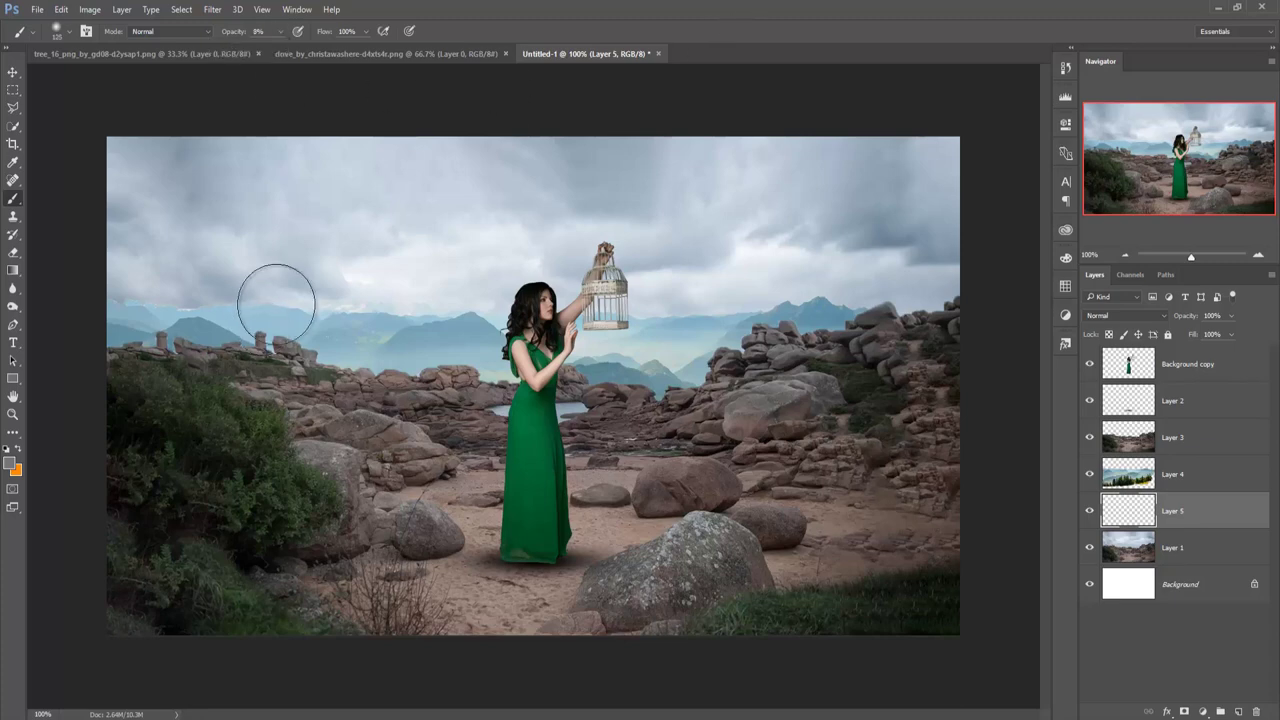
{"action": "key", "text": "bracketright"}
{"action": "key", "text": "bracketright"}
{"action": "key", "text": "bracketright"}
{"action": "key", "text": "bracketright"}
{"action": "key", "text": "bracketright"}
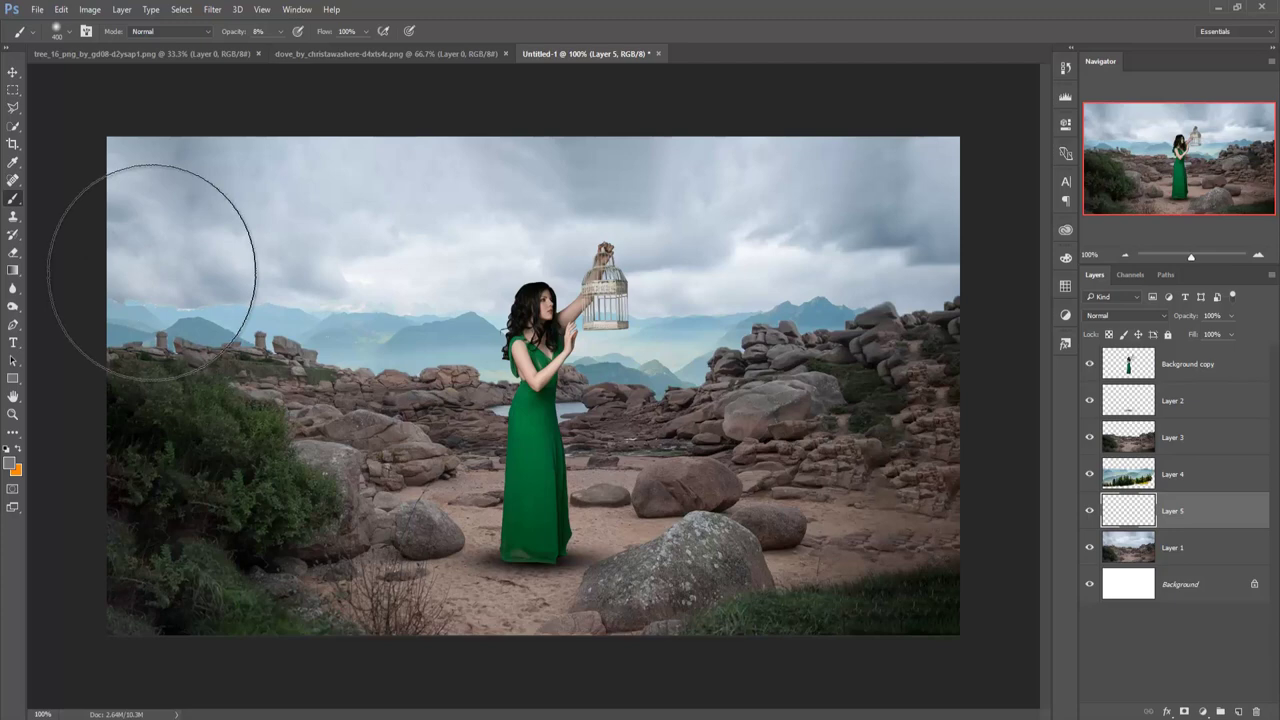
Move the mist layer above Layer 3 and paint soft grey haze along the horizon.
{"action": "left_click_drag", "start_coordinate": [1193, 522], "coordinate": [1198, 466]}
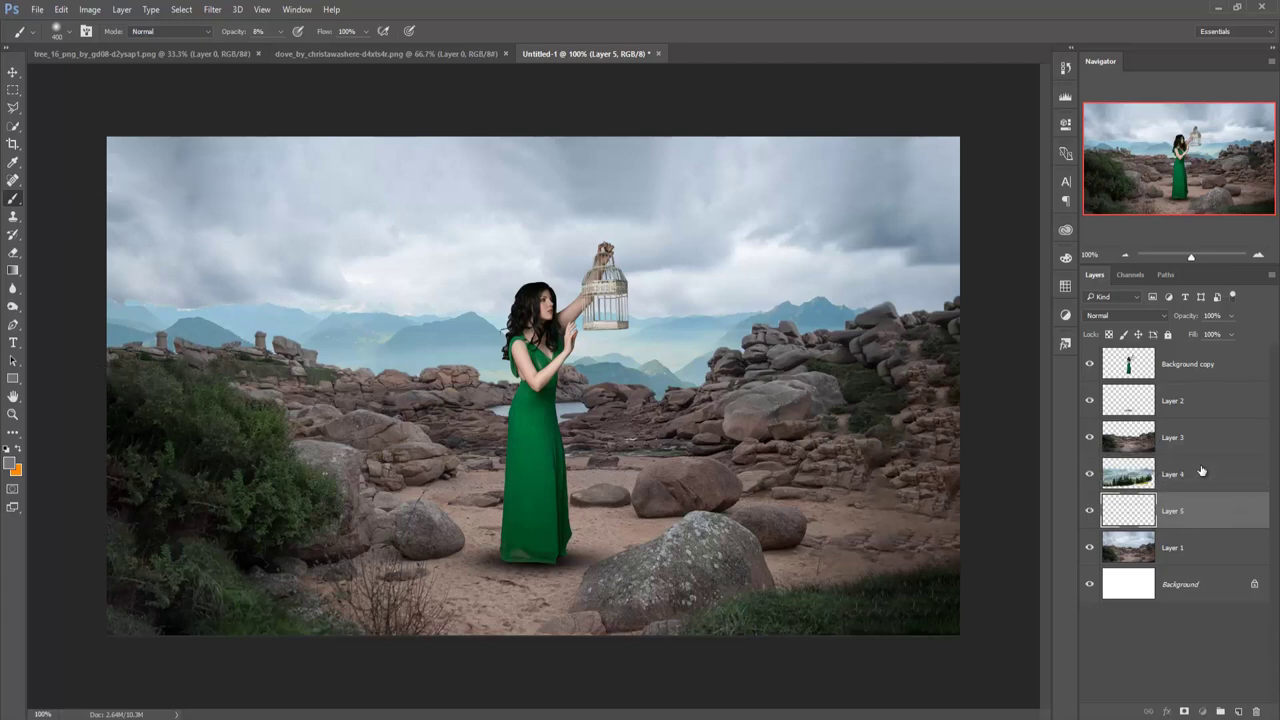
{"action": "mouse_move", "coordinate": [175, 248]}
{"action": "left_mouse_down"}
{"action": "mouse_move", "coordinate": [343, 246]}
{"action": "mouse_move", "coordinate": [428, 271]}
{"action": "mouse_move", "coordinate": [113, 275]}
{"action": "mouse_move", "coordinate": [400, 243]}
{"action": "mouse_move", "coordinate": [960, 266]}
{"action": "left_mouse_up"}
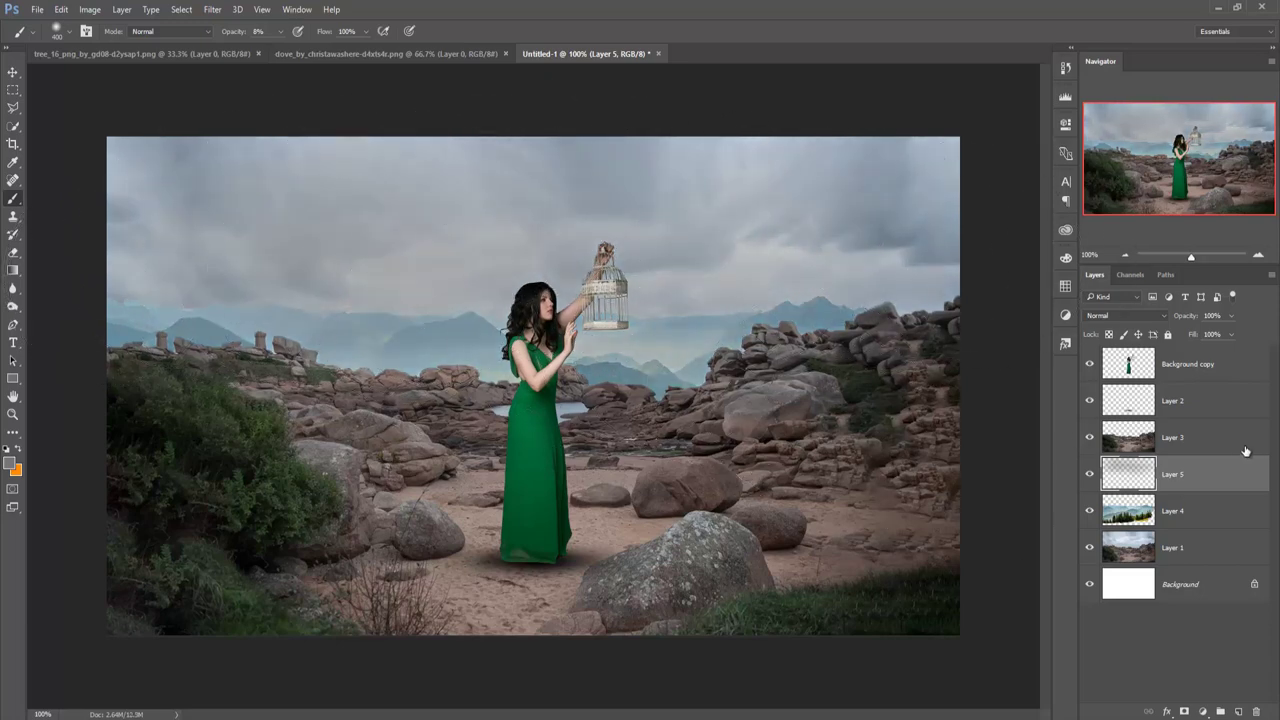
{"action": "left_click_drag", "start_coordinate": [1216, 438], "coordinate": [1216, 440]}
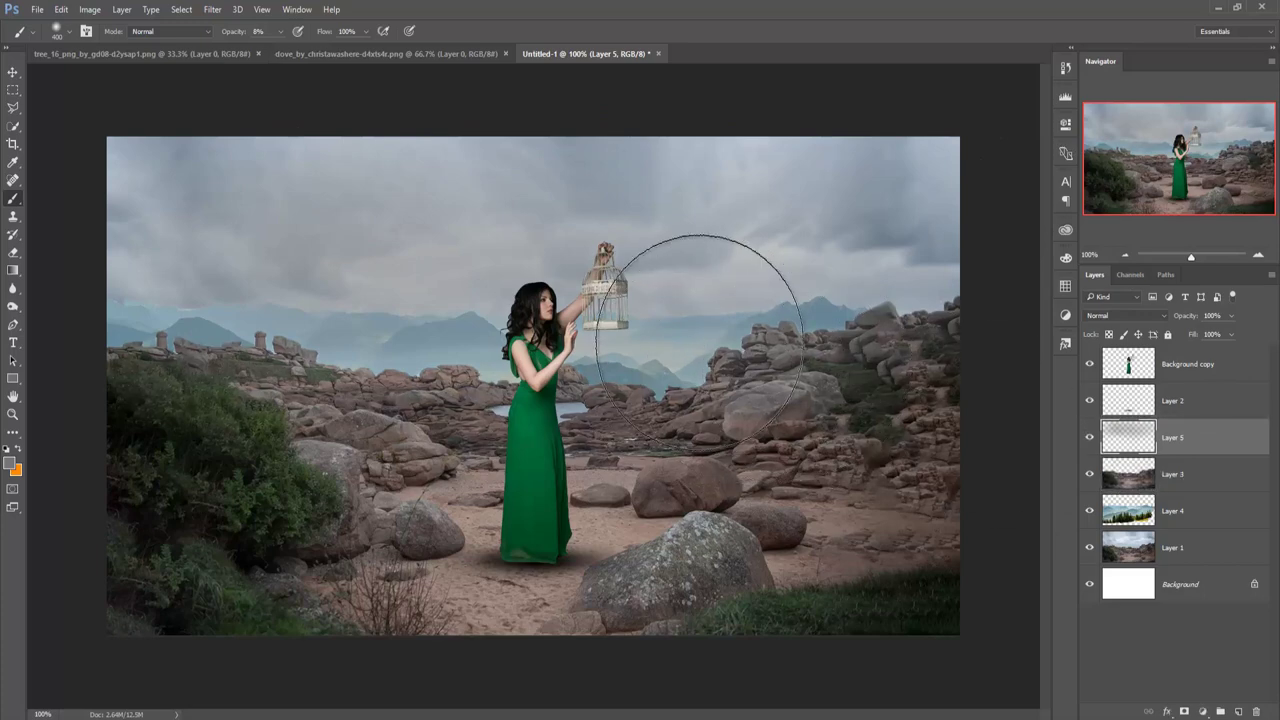
{"action": "key", "text": "bracketleft"}
{"action": "key", "text": "bracketleft"}
{"action": "key", "text": "bracketleft"}
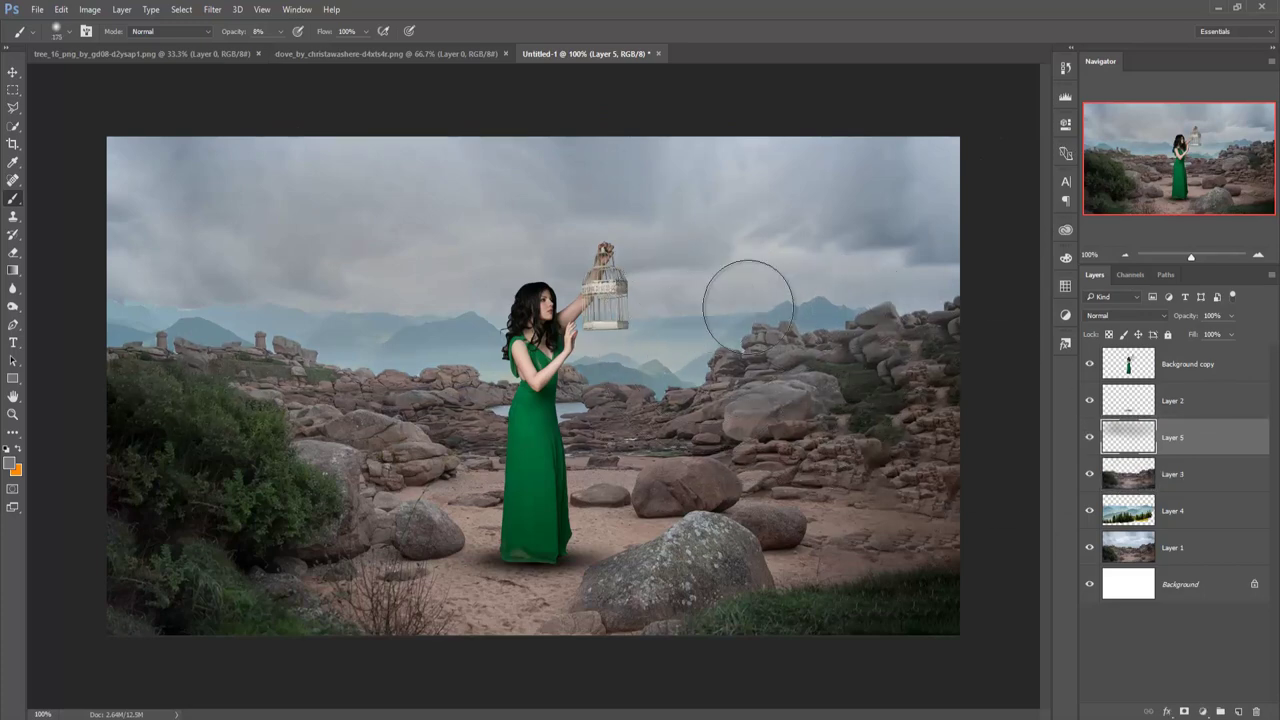
{"action": "mouse_move", "coordinate": [812, 300]}
{"action": "left_mouse_down"}
{"action": "mouse_move", "coordinate": [651, 329]}
{"action": "mouse_move", "coordinate": [83, 350]}
{"action": "left_mouse_up"}
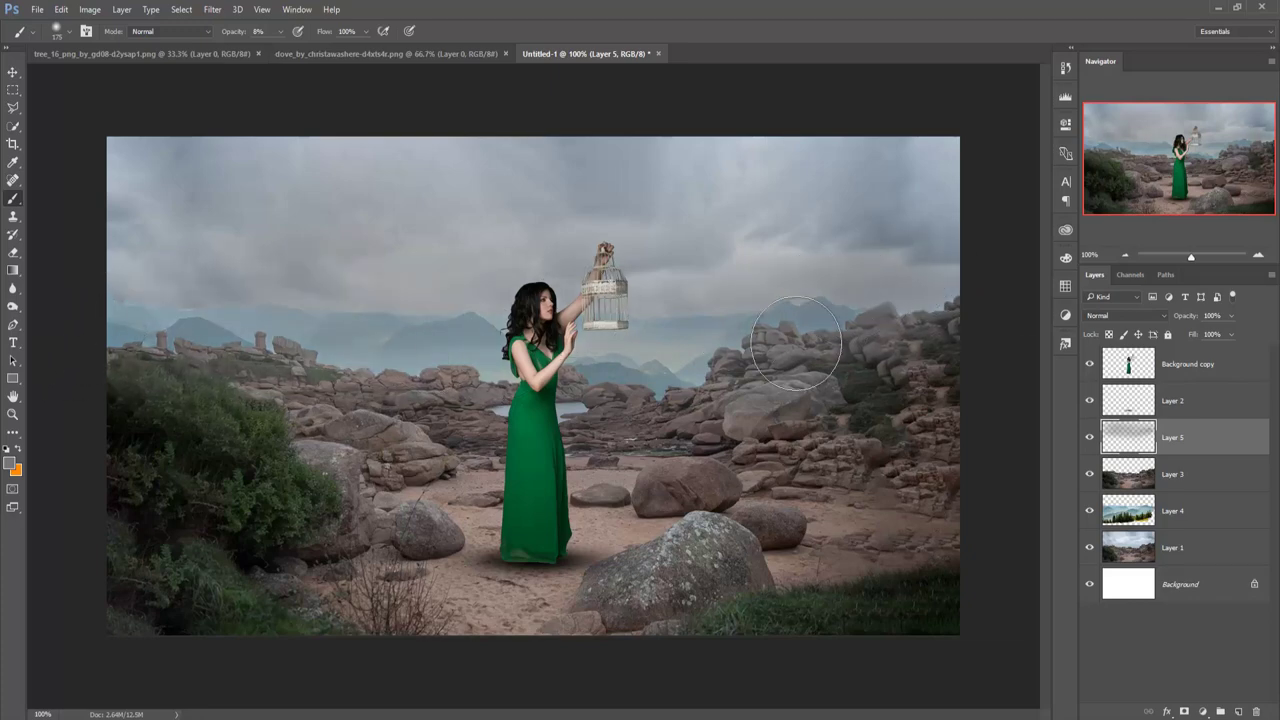
{"action": "mouse_move", "coordinate": [913, 295]}
{"action": "left_mouse_down"}
{"action": "mouse_move", "coordinate": [551, 339]}
{"action": "mouse_move", "coordinate": [440, 400]}
{"action": "mouse_move", "coordinate": [3, 350]}
{"action": "left_mouse_up"}
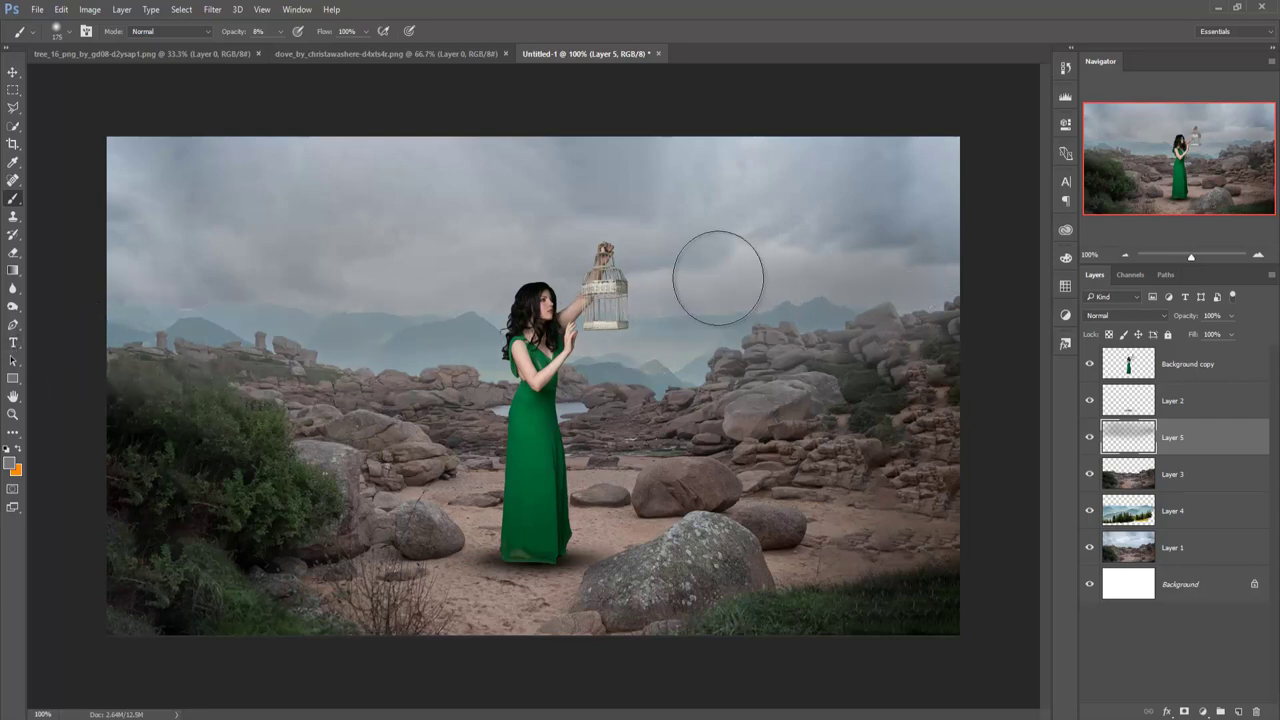
{"action": "left_click", "coordinate": [10, 74]}
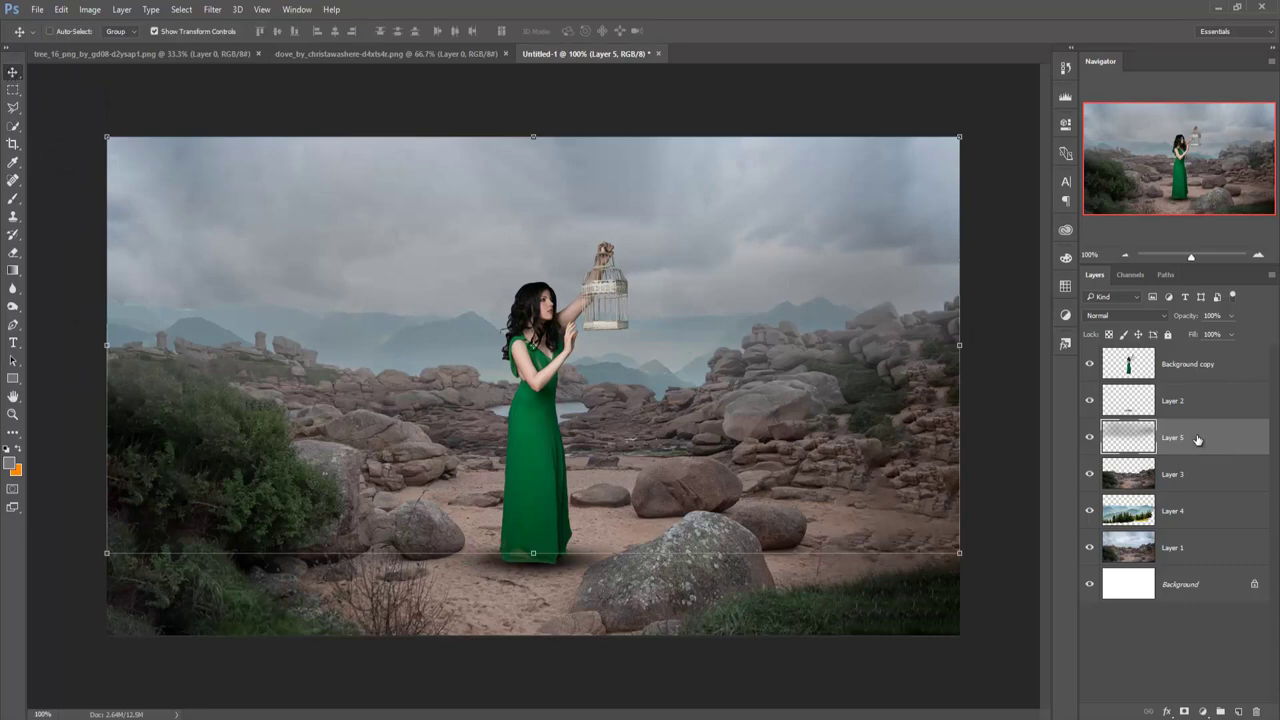
Add a new layer above Background copy and fill it with 50% Gray.
{"action": "left_click", "coordinate": [1197, 366]}
{"action": "left_click", "coordinate": [1237, 711]}
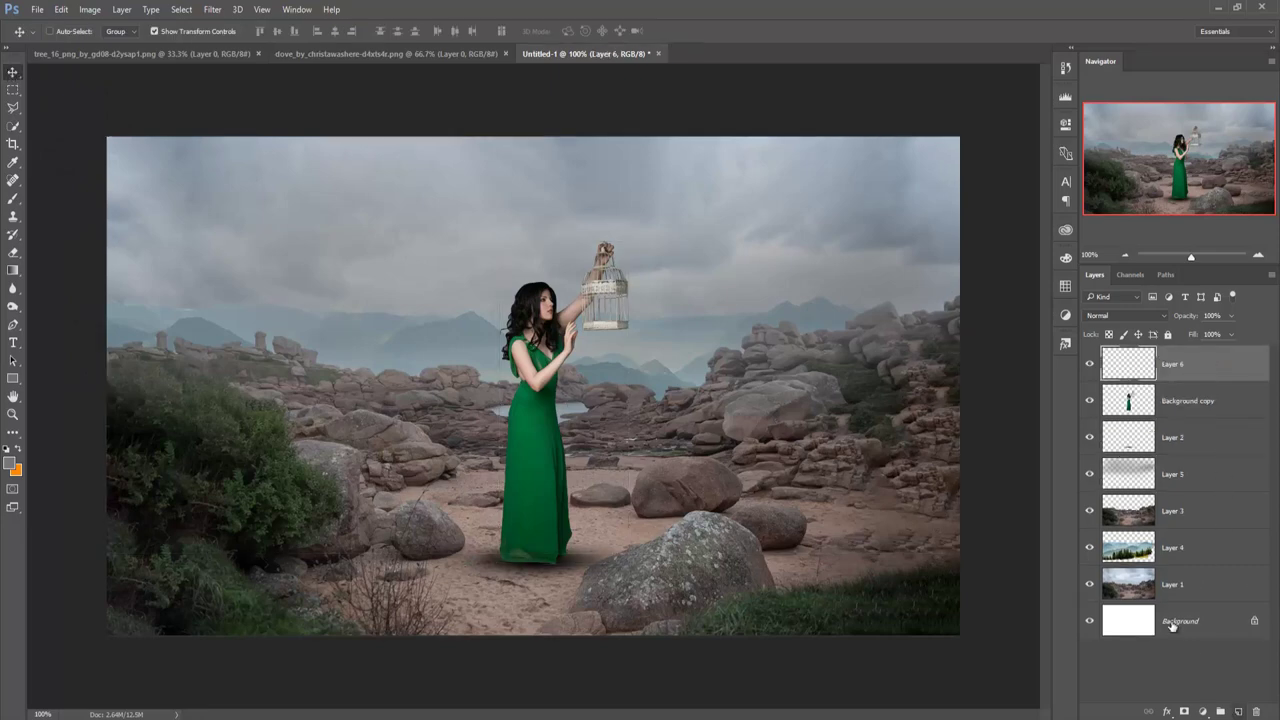
{"action": "left_click", "coordinate": [61, 9]}
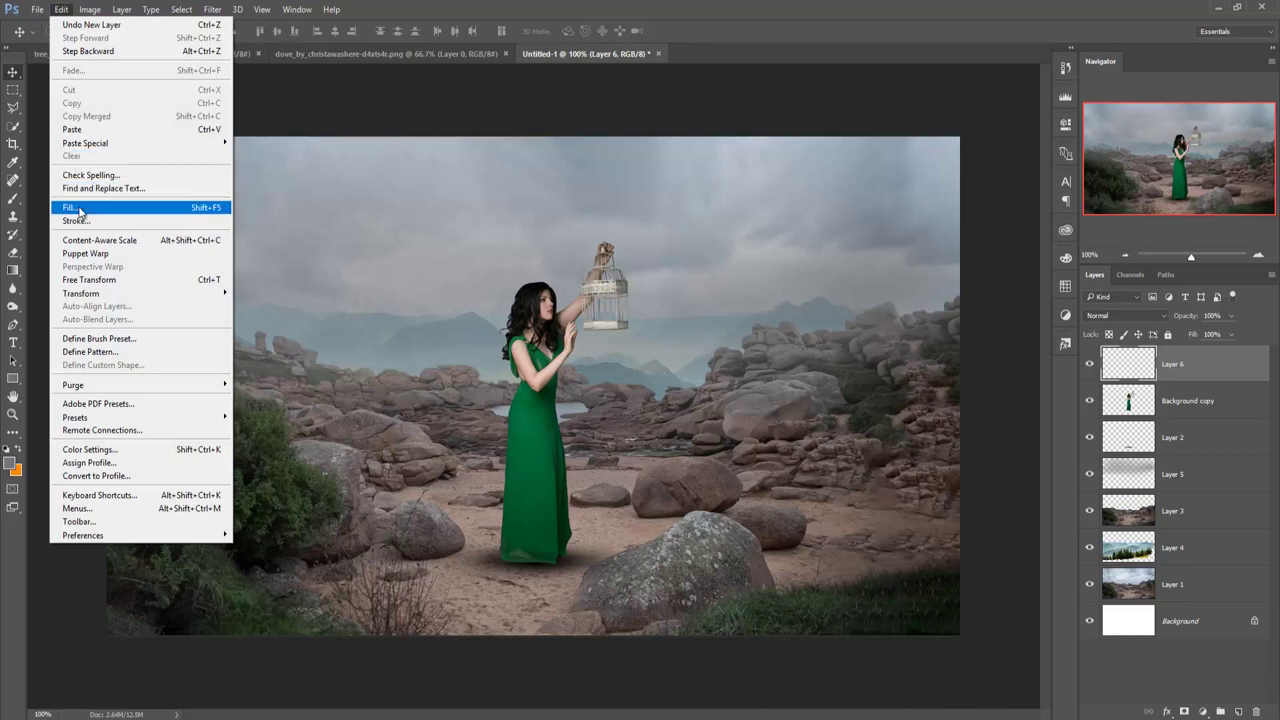
{"action": "left_click", "coordinate": [82, 204]}
{"action": "left_click", "coordinate": [694, 214]}
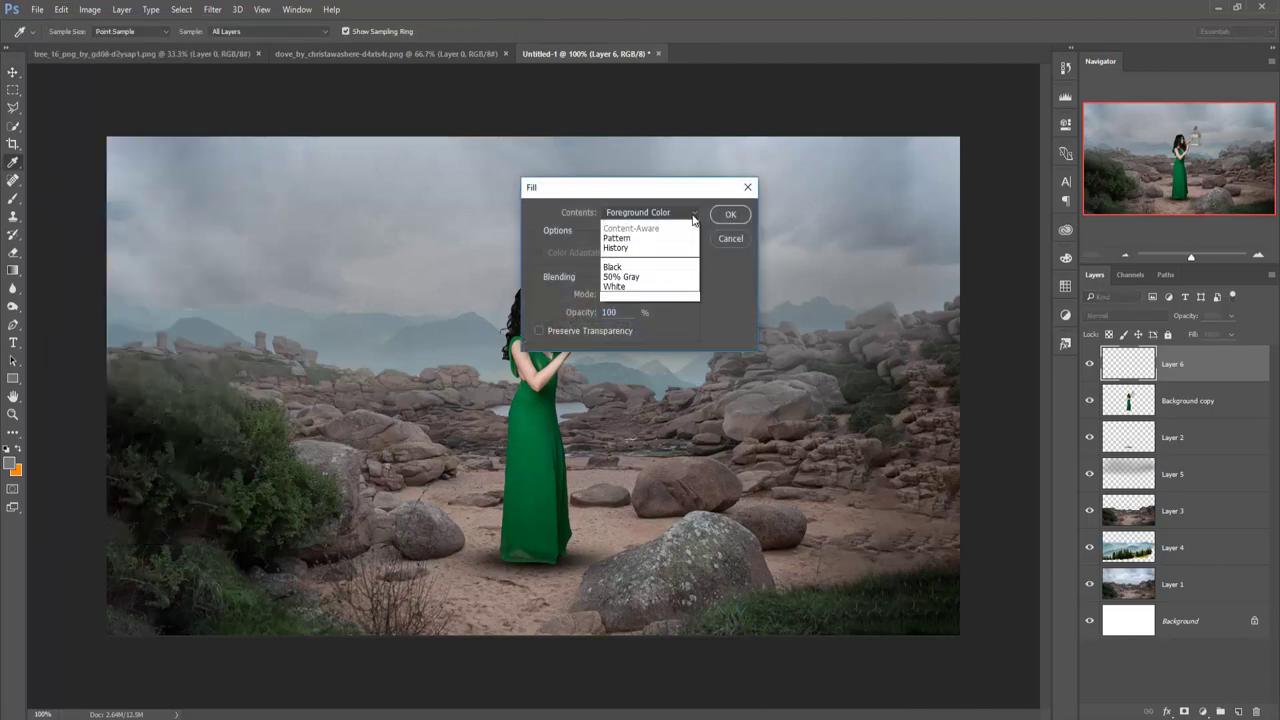
{"action": "left_click", "coordinate": [617, 315]}
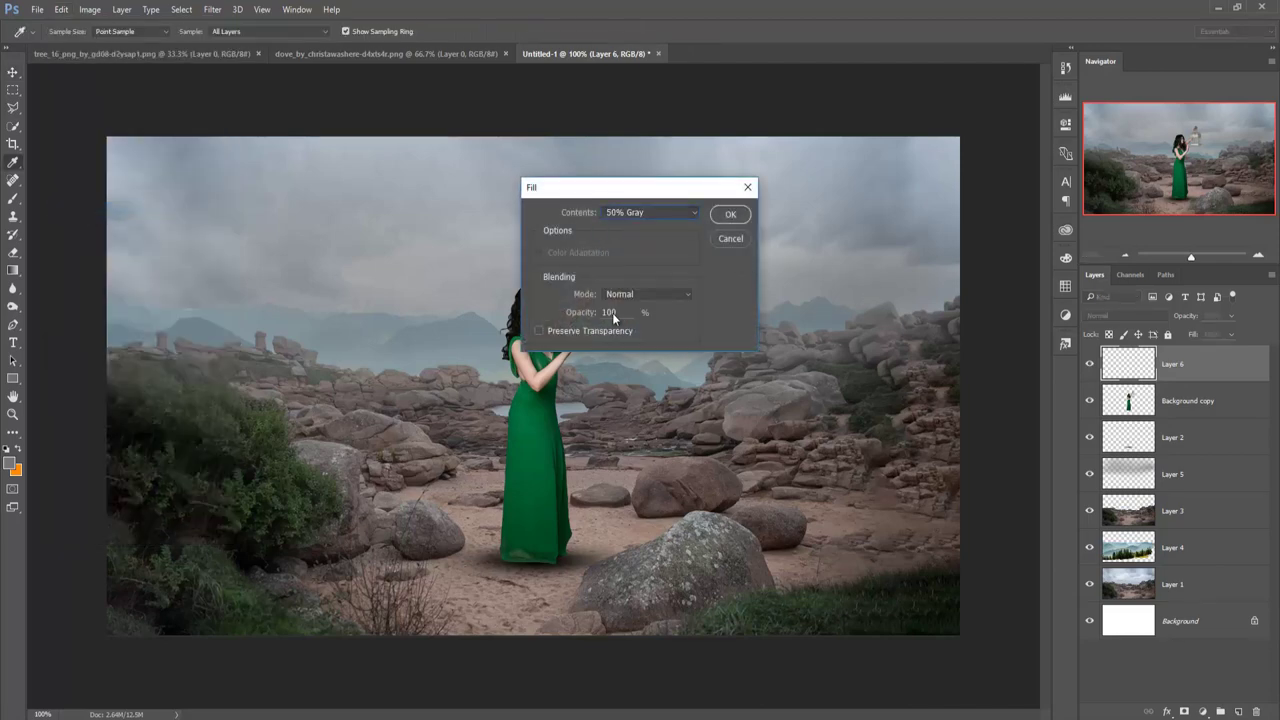
{"action": "left_click", "coordinate": [731, 216]}
Clip the gray layer to the woman and set its blend mode to Overlay.
{"action": "right_click", "coordinate": [1214, 365]}
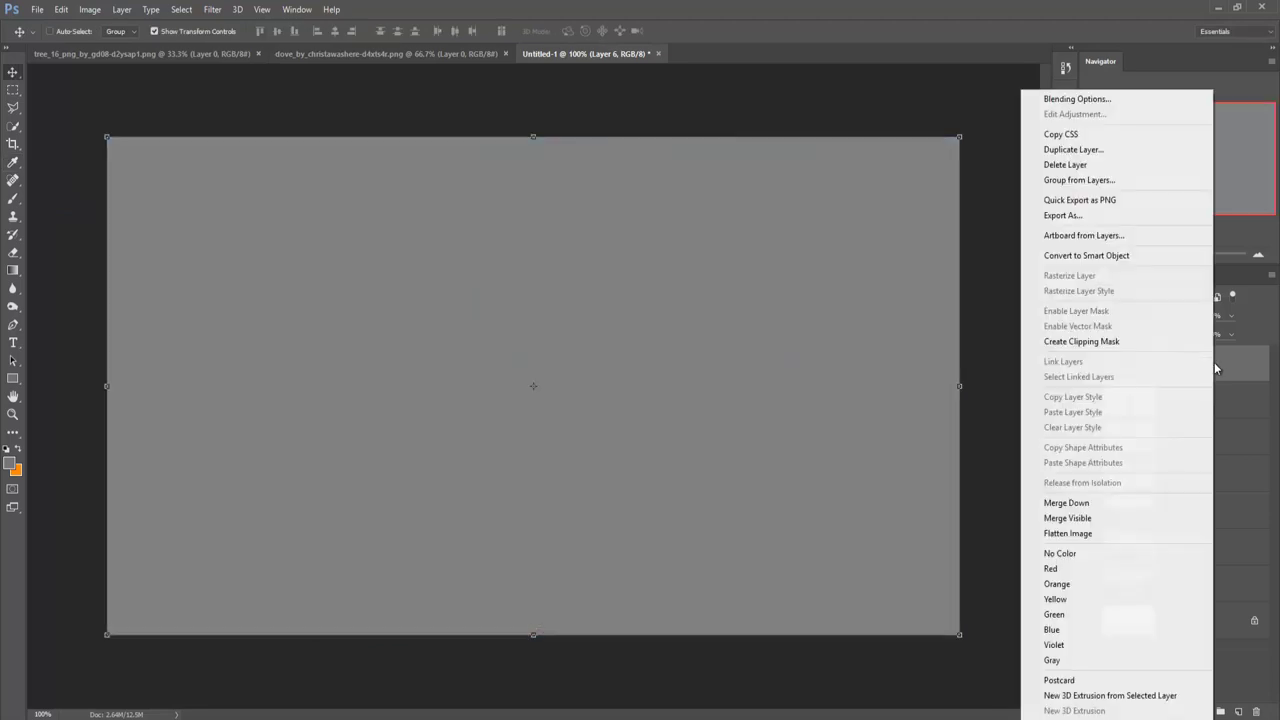
{"action": "left_click", "coordinate": [1100, 342]}
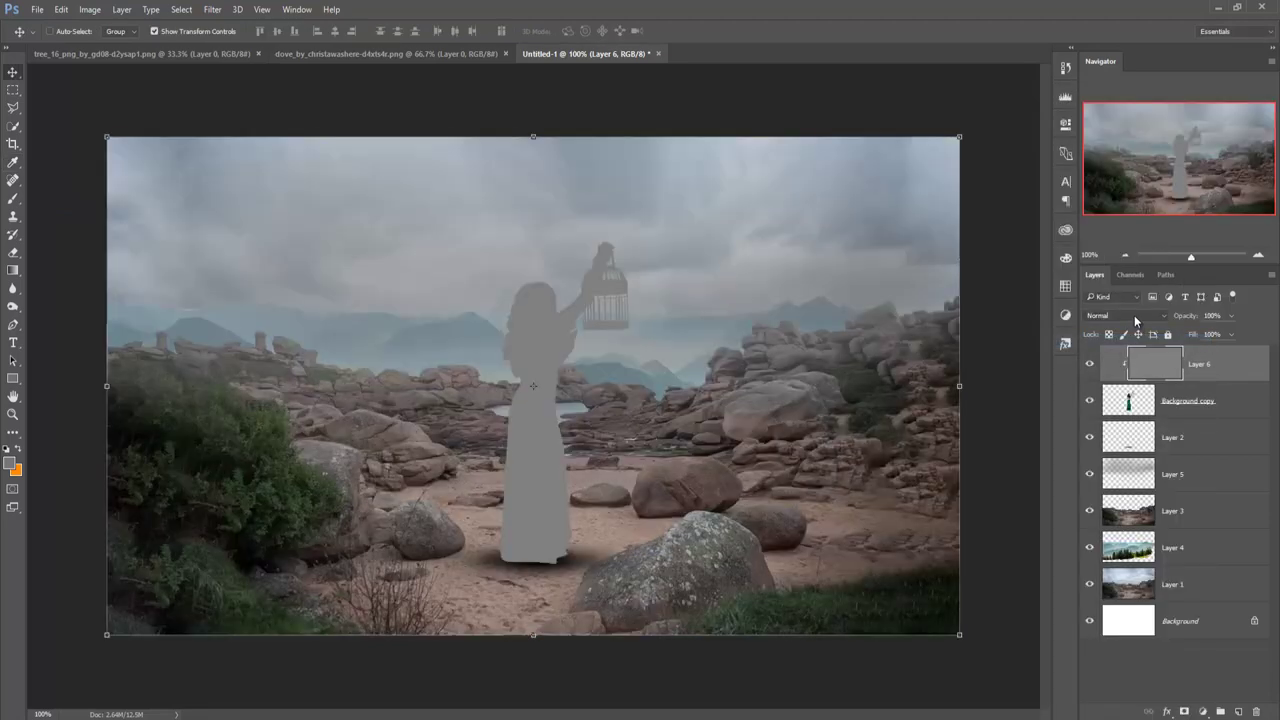
{"action": "left_click", "coordinate": [1134, 315]}
{"action": "left_click", "coordinate": [1100, 453]}
{"action": "left_click", "coordinate": [13, 306]}
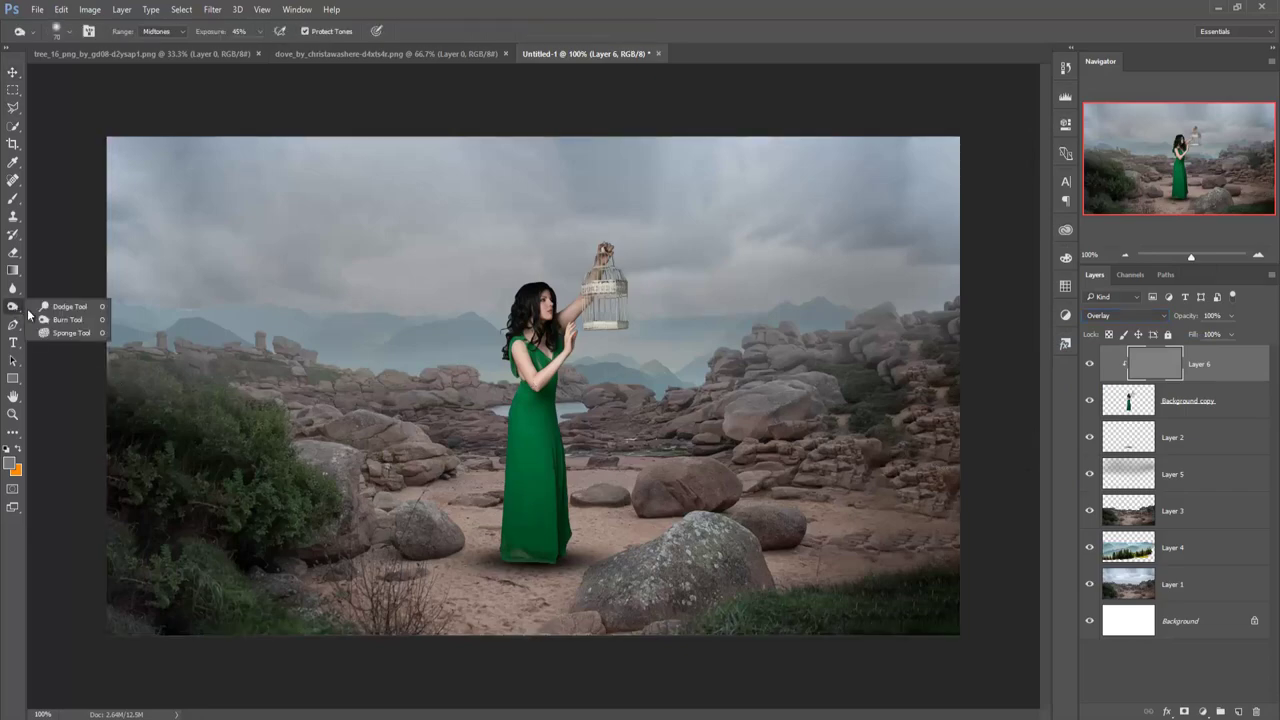
Dodge the woman's upper arm, forearm and raised arm using a smaller brush, zoomed in.
{"action": "left_click", "coordinate": [46, 312]}
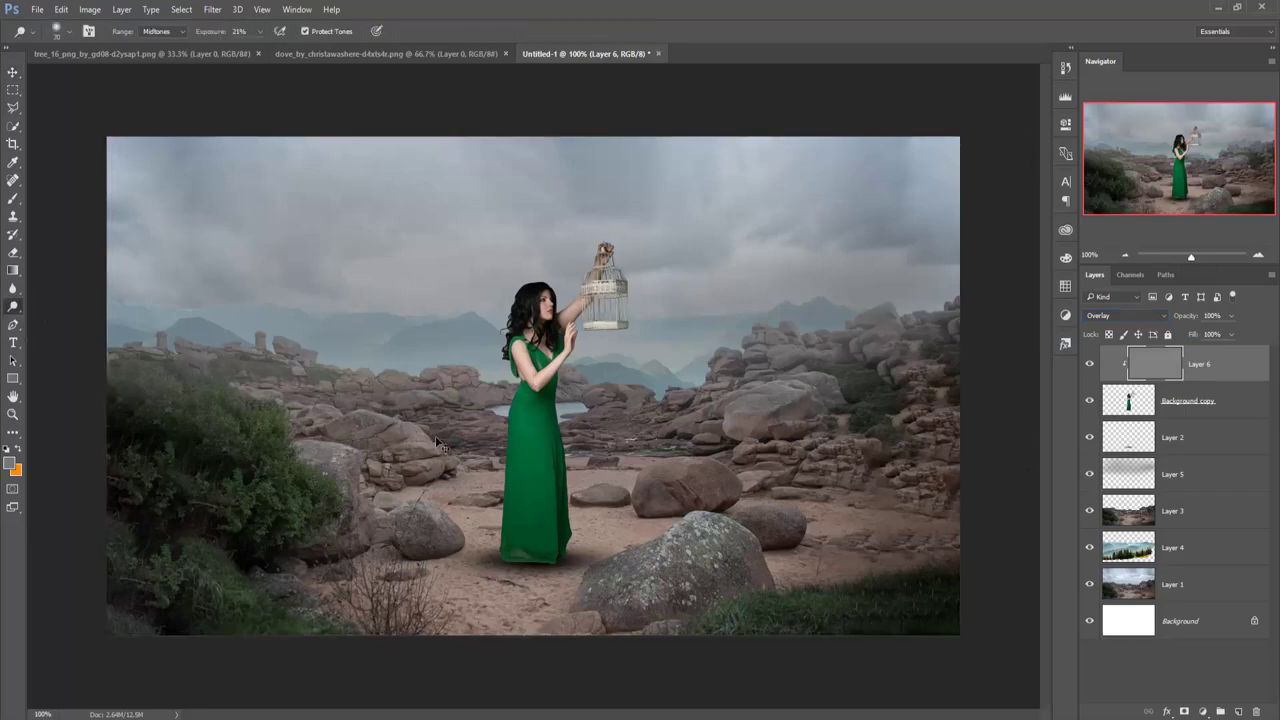
{"action": "key", "text": "ctrl+plus"}
{"action": "key", "text": "ctrl+plus"}
{"action": "key", "text": "ctrl+plus"}
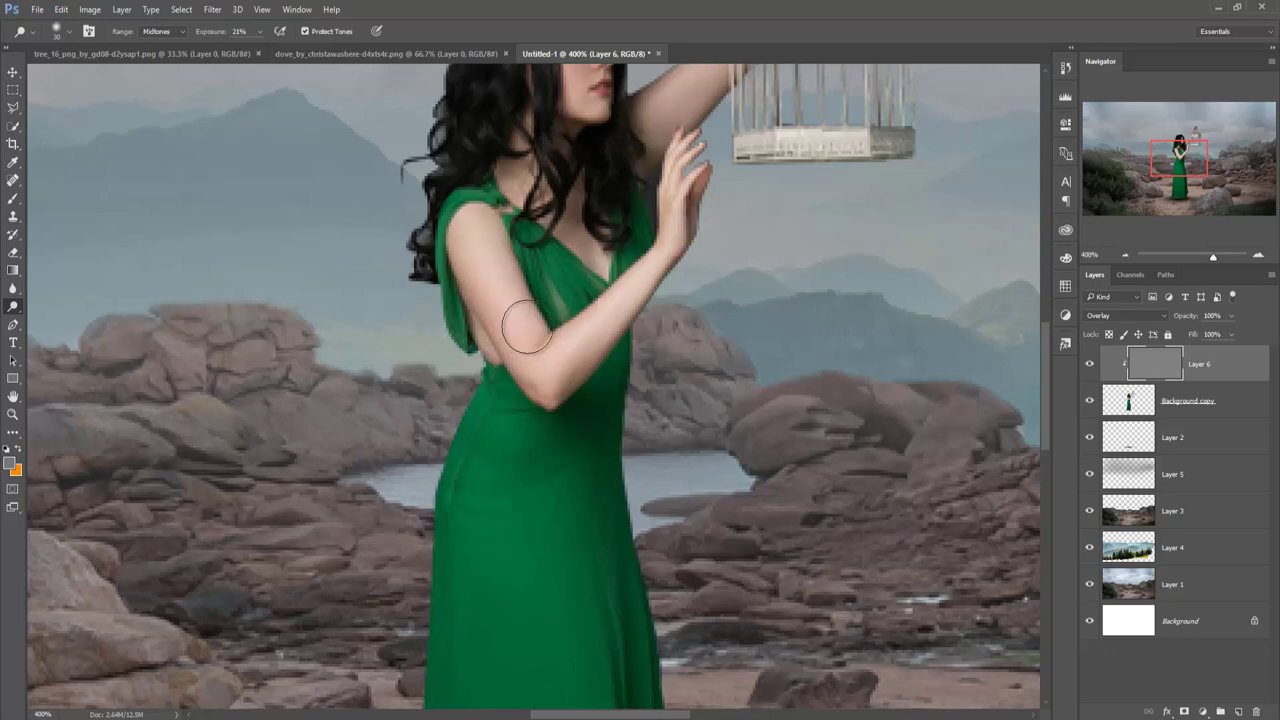
{"action": "key", "text": "bracketleft"}
{"action": "key", "text": "bracketleft"}
{"action": "left_click_drag", "start_coordinate": [445, 232], "coordinate": [530, 357]}
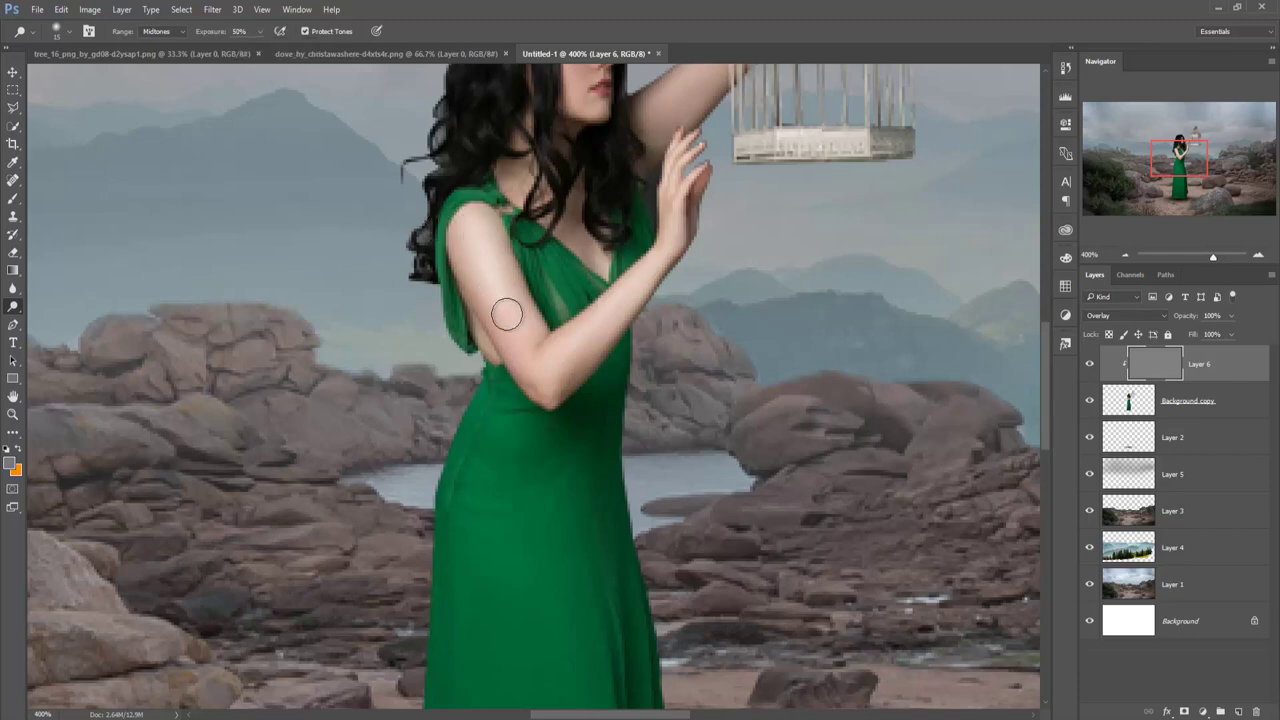
{"action": "mouse_move", "coordinate": [457, 223]}
{"action": "left_mouse_down"}
{"action": "mouse_move", "coordinate": [537, 375]}
{"action": "mouse_move", "coordinate": [658, 254]}
{"action": "mouse_move", "coordinate": [666, 181]}
{"action": "left_mouse_up"}
{"action": "key", "text": "bracketleft"}
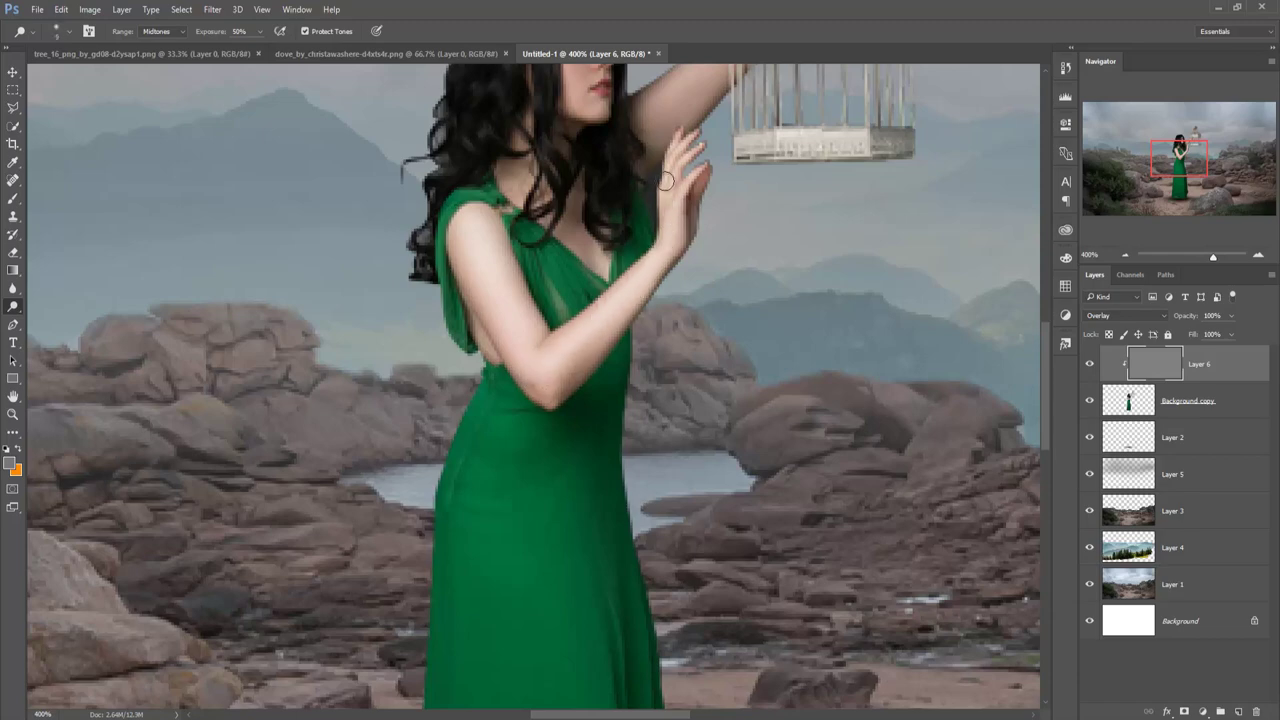
{"action": "mouse_move", "coordinate": [614, 312]}
{"action": "left_mouse_down"}
{"action": "mouse_move", "coordinate": [606, 297]}
{"action": "mouse_move", "coordinate": [539, 364]}
{"action": "left_mouse_up"}
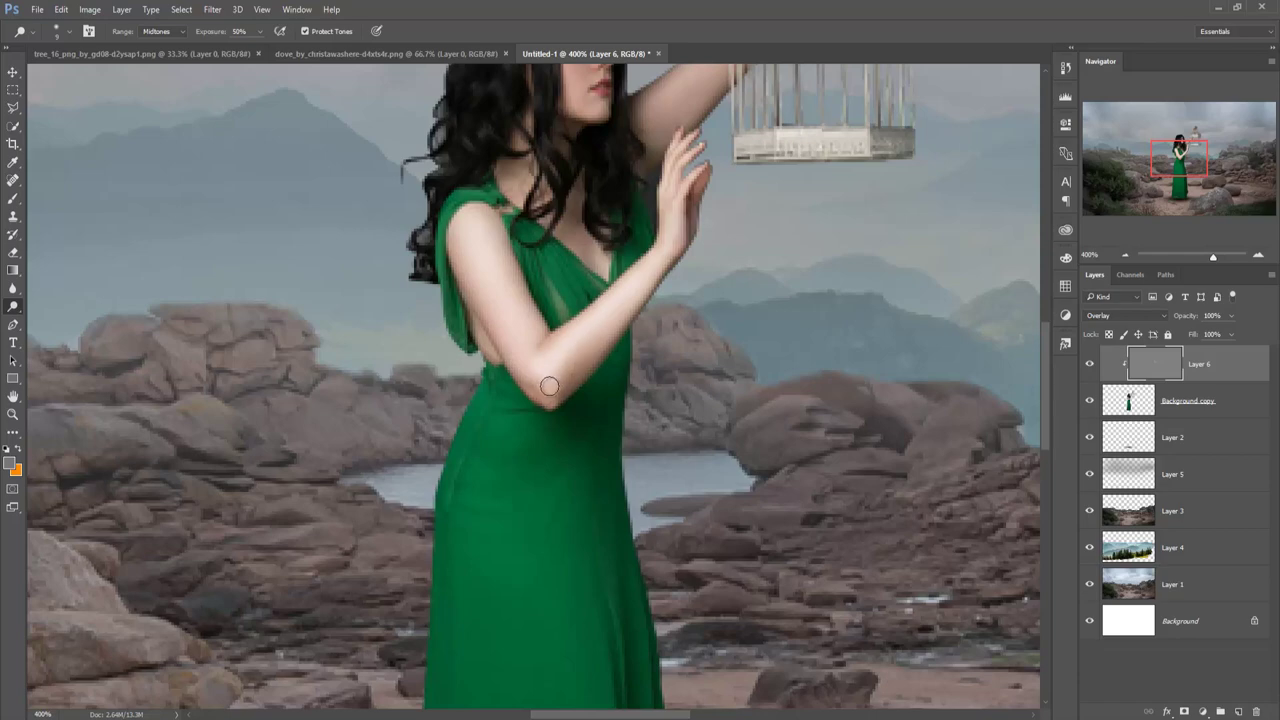
{"action": "scroll", "coordinate": [612, 270], "scroll_direction": "down", "scroll_amount": 2}
{"action": "scroll", "coordinate": [616, 342], "scroll_direction": "up", "scroll_amount": 1}
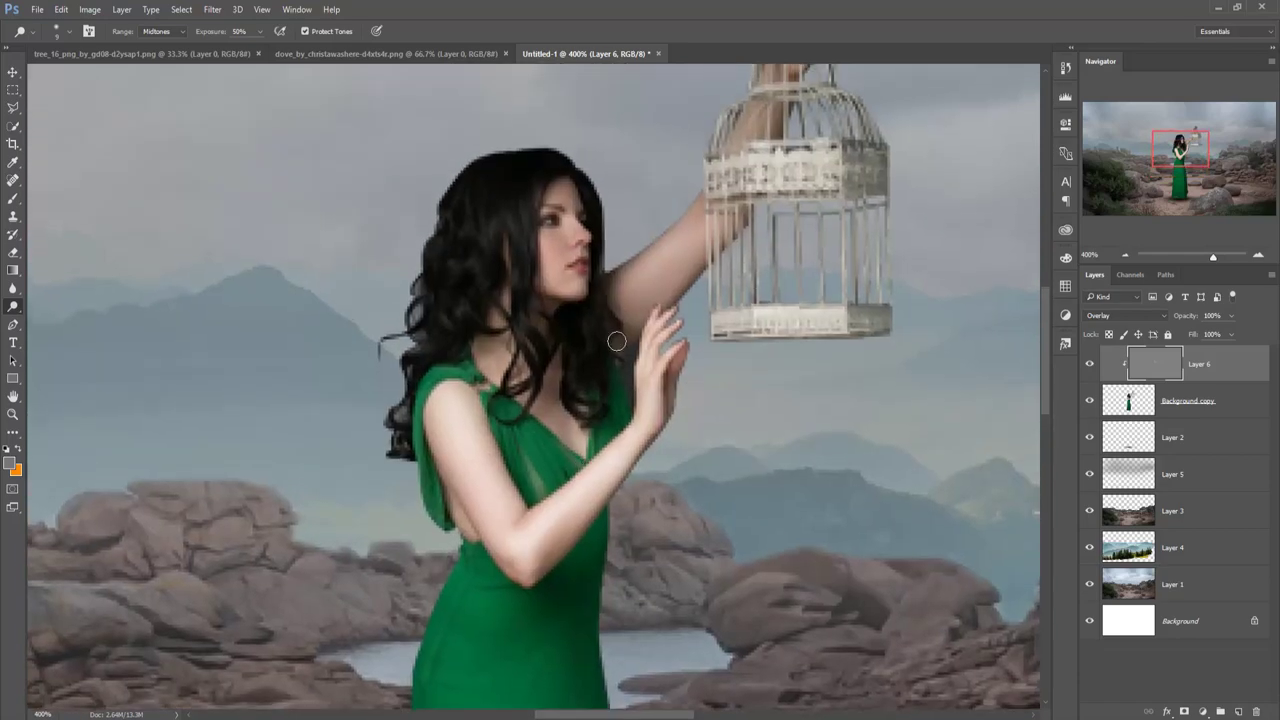
{"action": "left_click_drag", "start_coordinate": [620, 309], "coordinate": [672, 243]}
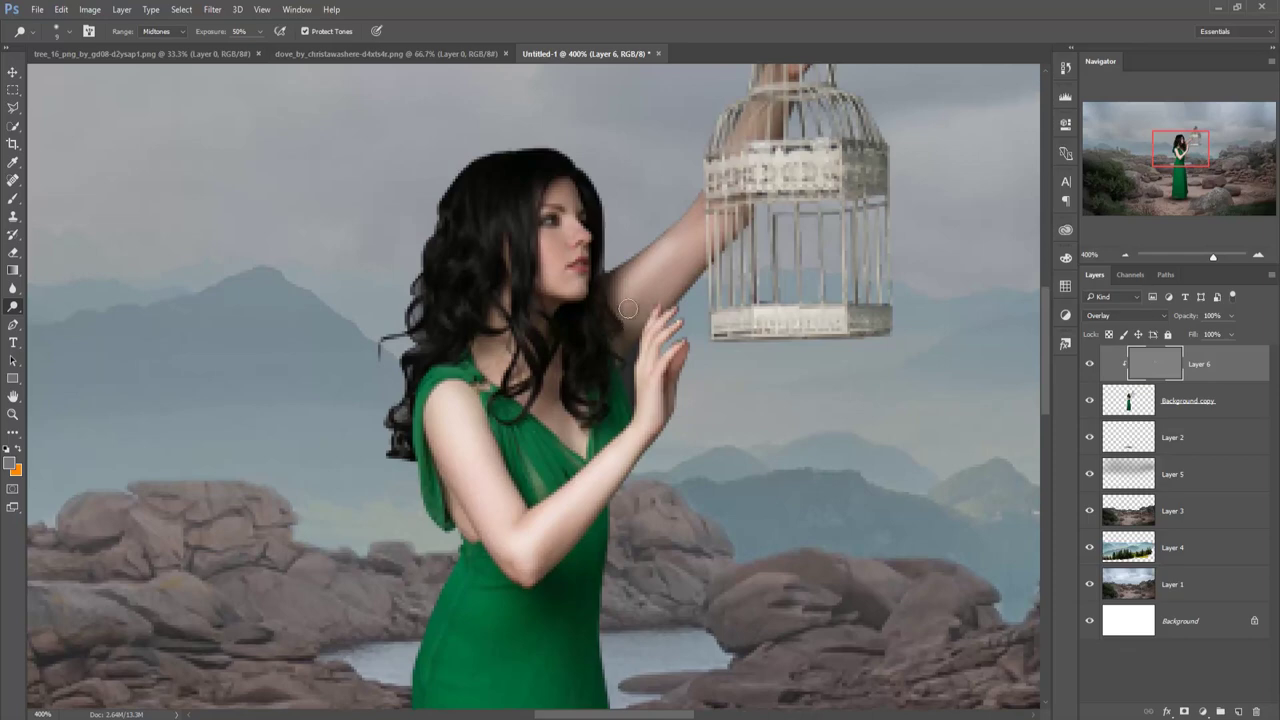
{"action": "left_click_drag", "start_coordinate": [628, 309], "coordinate": [708, 198]}
{"action": "left_click_drag", "start_coordinate": [688, 263], "coordinate": [630, 358]}
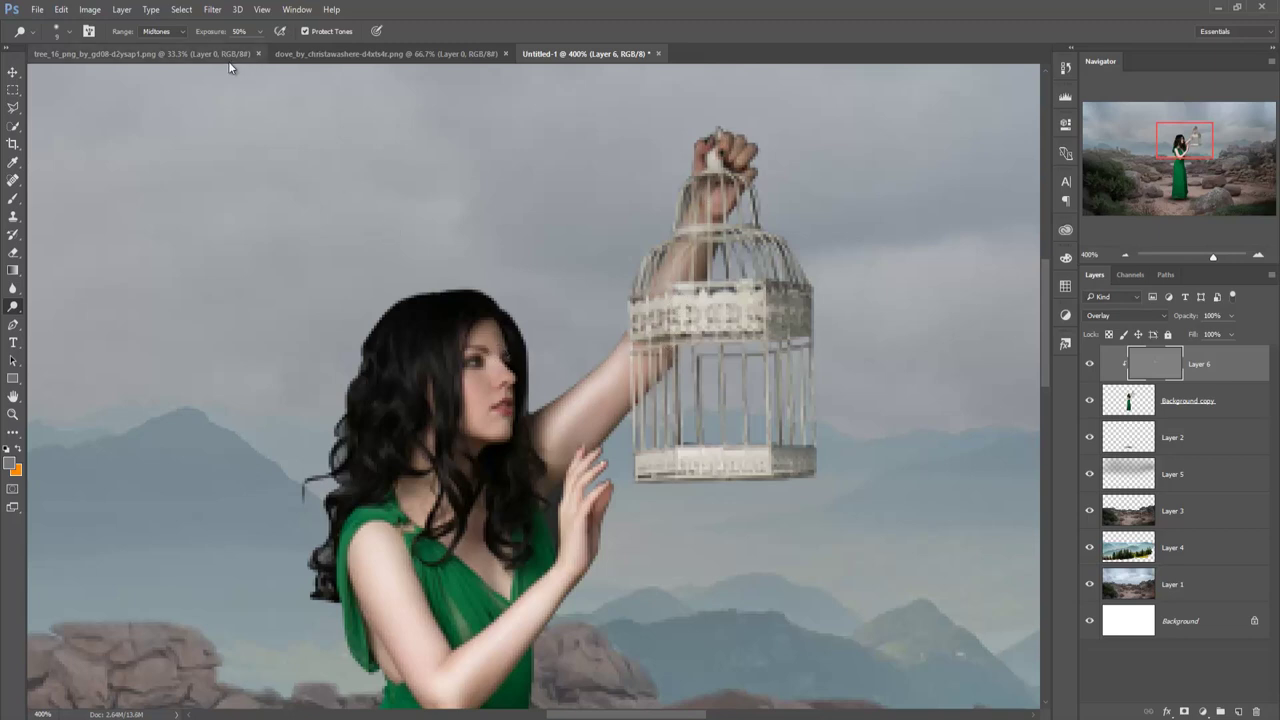
Adjust the Dodge exposure strength, trying 17% before raising it again.
{"action": "left_click", "coordinate": [259, 31]}
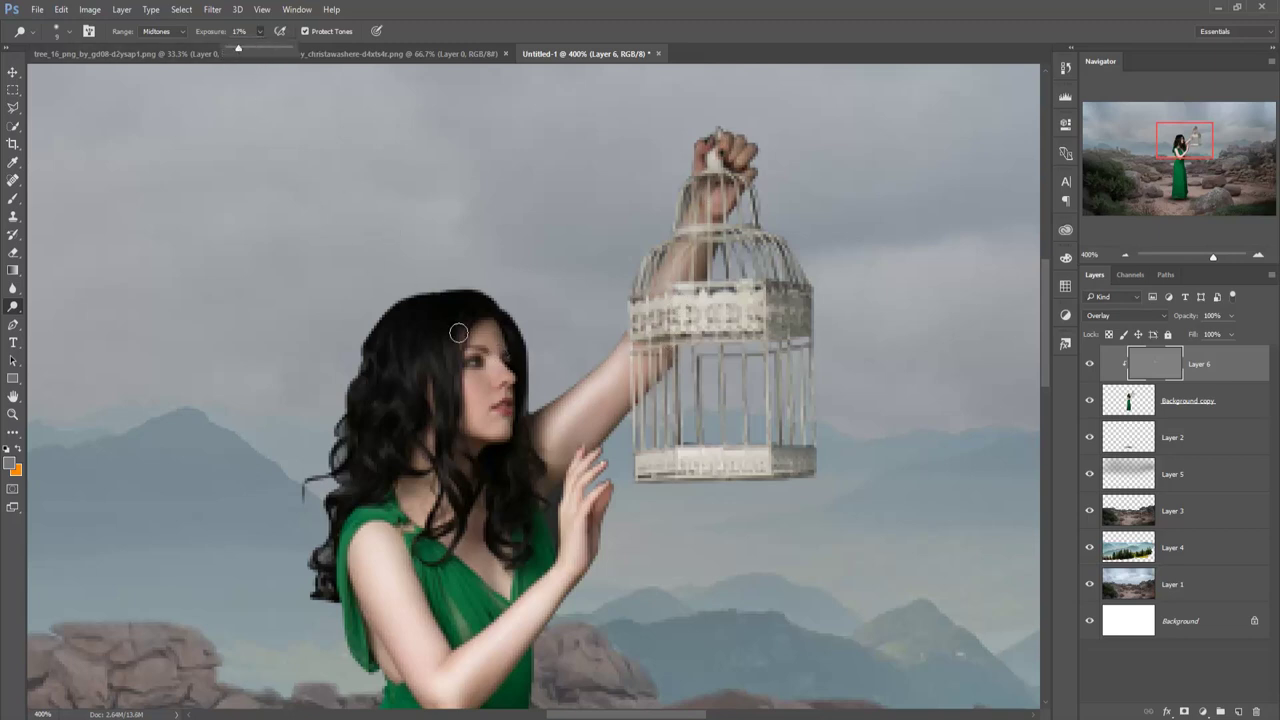
{"action": "left_click", "coordinate": [490, 320]}
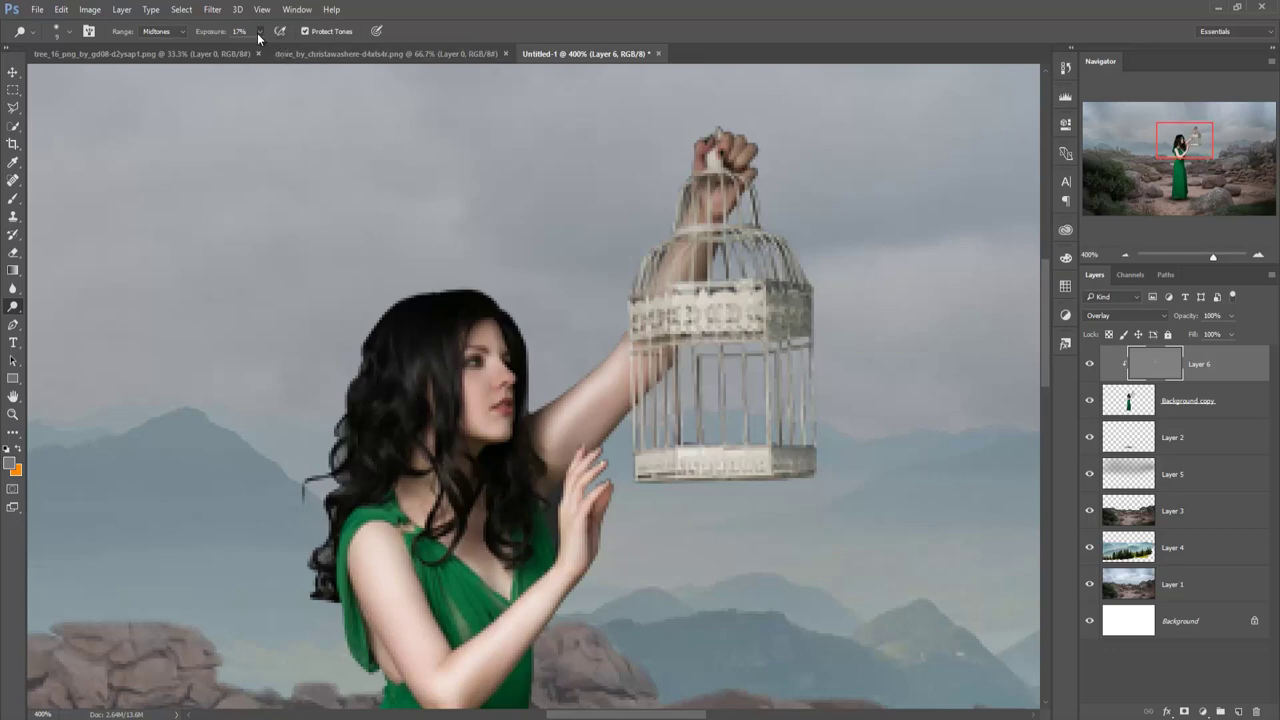
{"action": "left_click_drag", "start_coordinate": [262, 46], "coordinate": [276, 49]}
{"action": "left_click", "coordinate": [400, 353]}
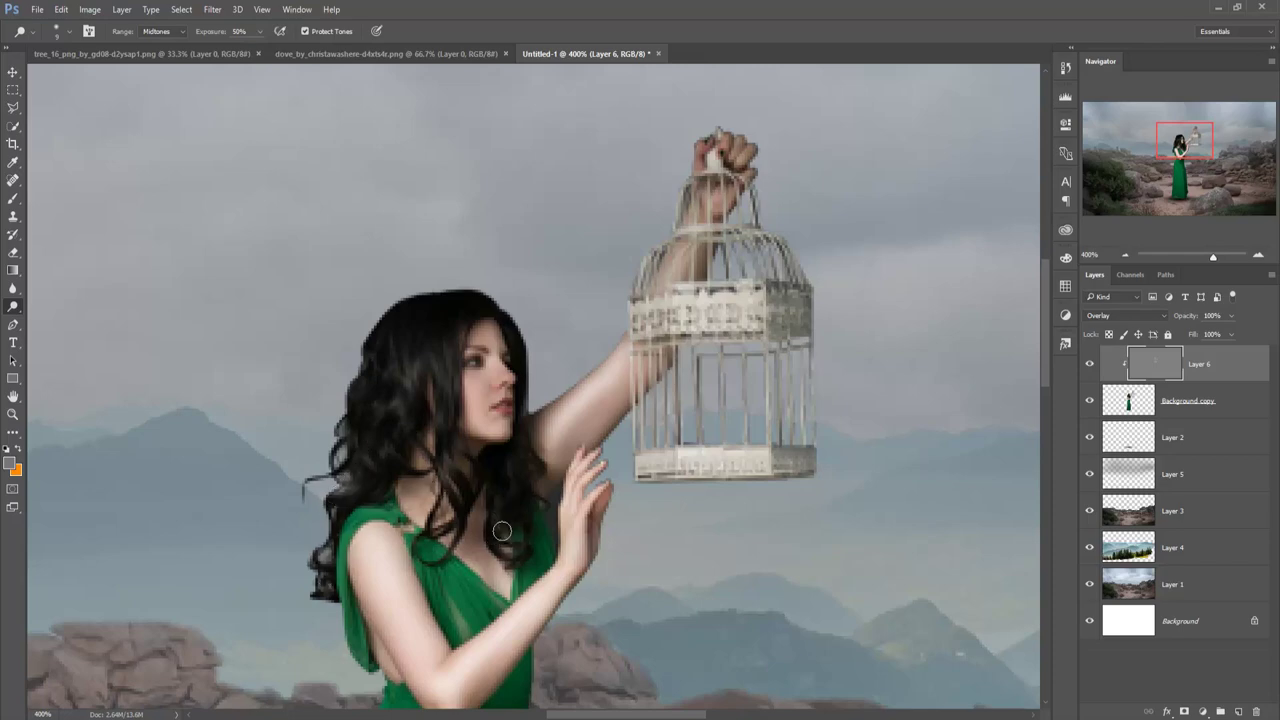
Dodge the left and right sides of the green dress with a larger brush.
{"action": "left_click_drag", "start_coordinate": [484, 436], "coordinate": [458, 237]}
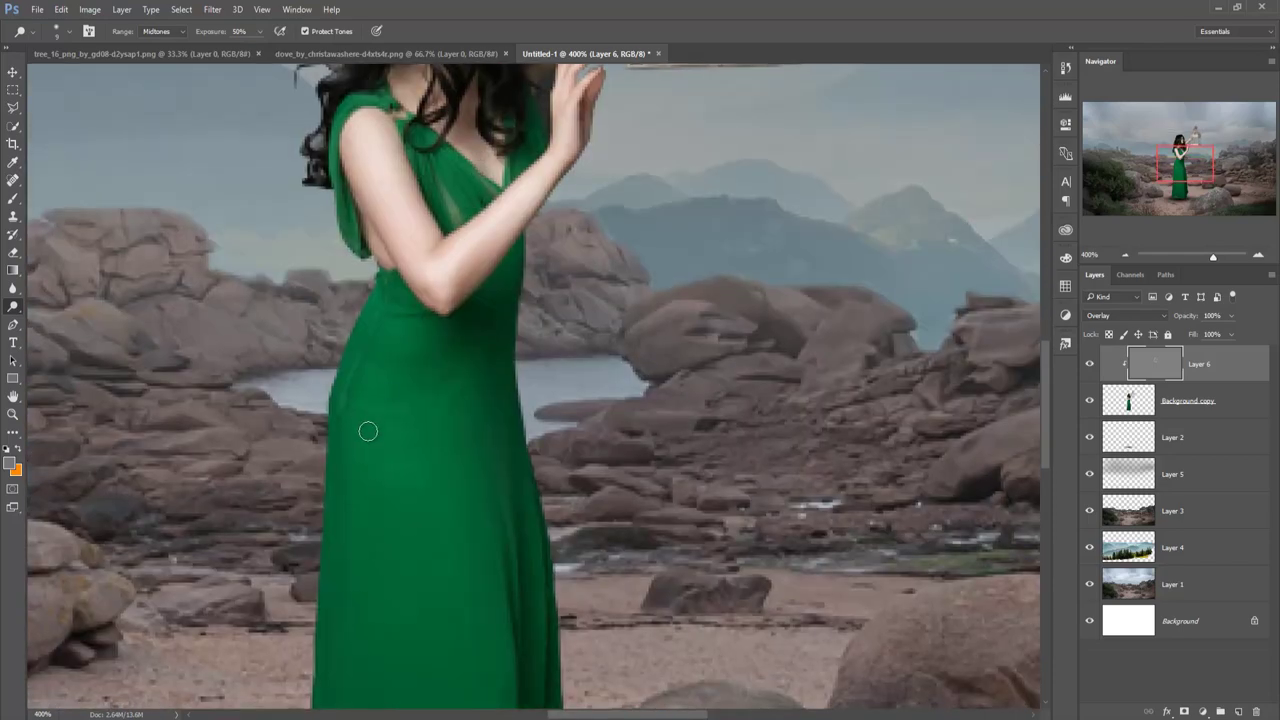
{"action": "key", "text": "bracketright"}
{"action": "key", "text": "bracketright"}
{"action": "left_click_drag", "start_coordinate": [394, 337], "coordinate": [340, 526]}
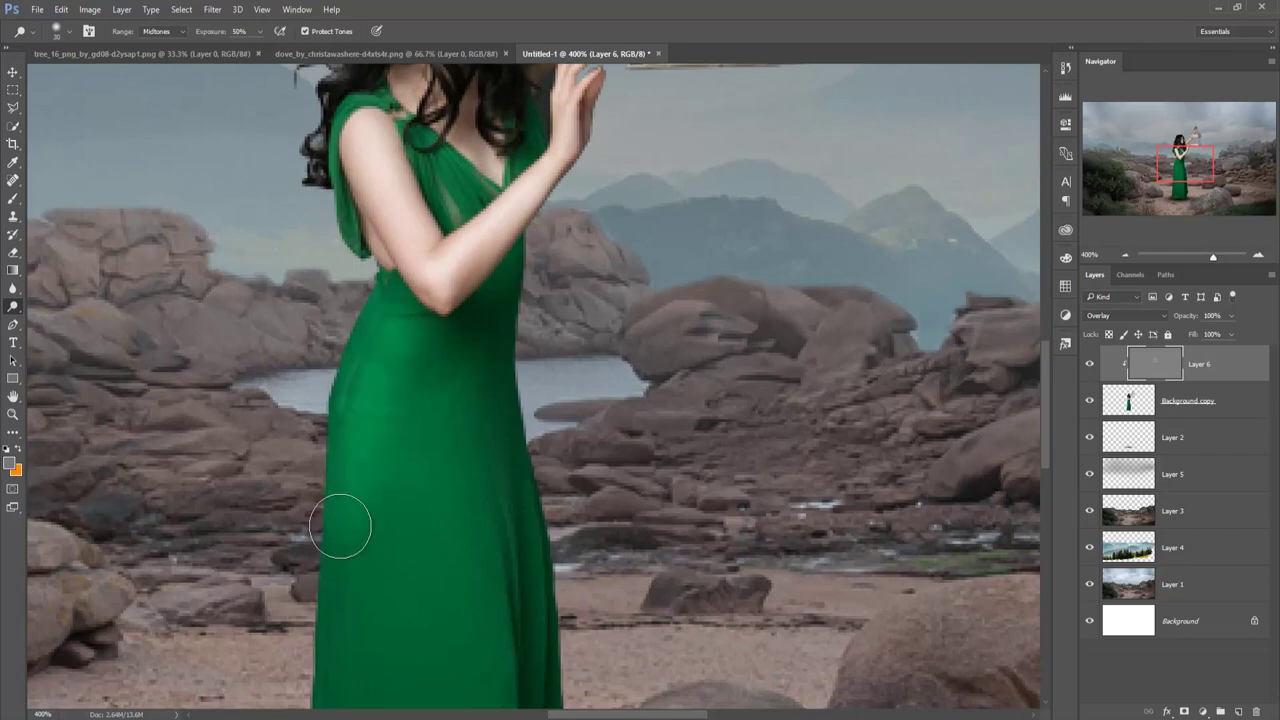
{"action": "left_click_drag", "start_coordinate": [383, 342], "coordinate": [340, 620]}
{"action": "left_click_drag", "start_coordinate": [371, 566], "coordinate": [414, 274]}
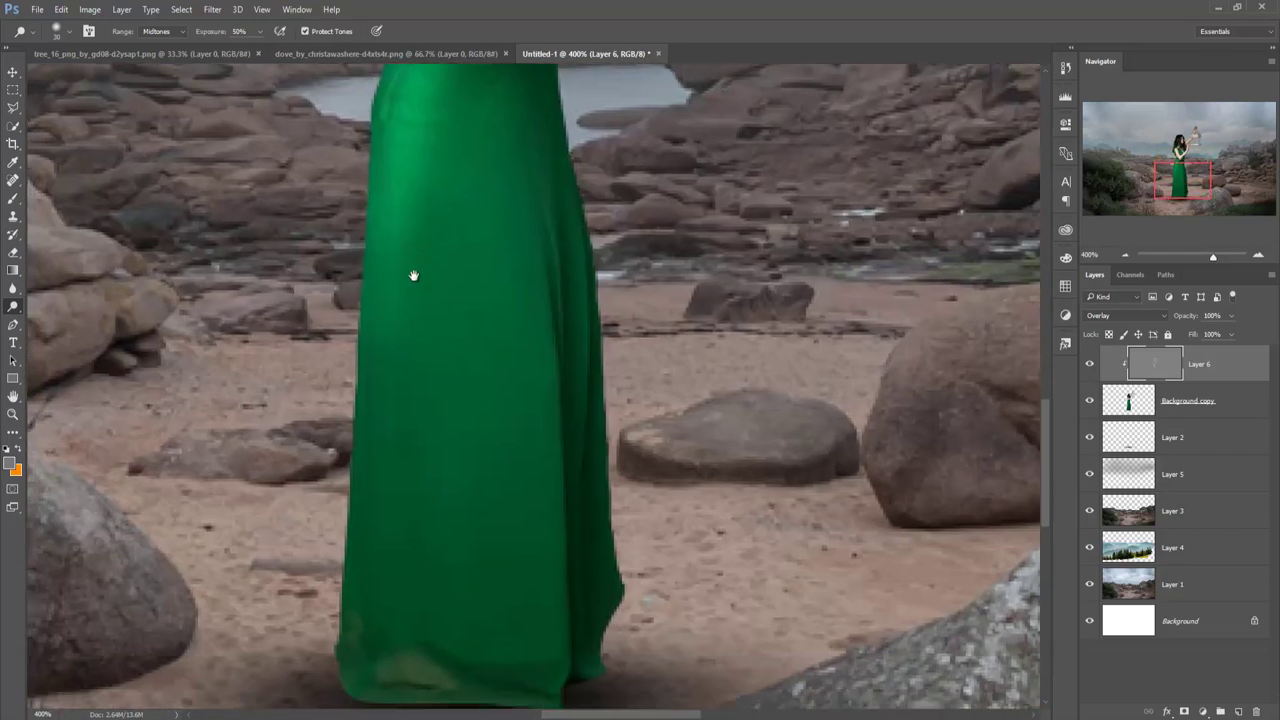
{"action": "left_click_drag", "start_coordinate": [397, 222], "coordinate": [369, 603]}
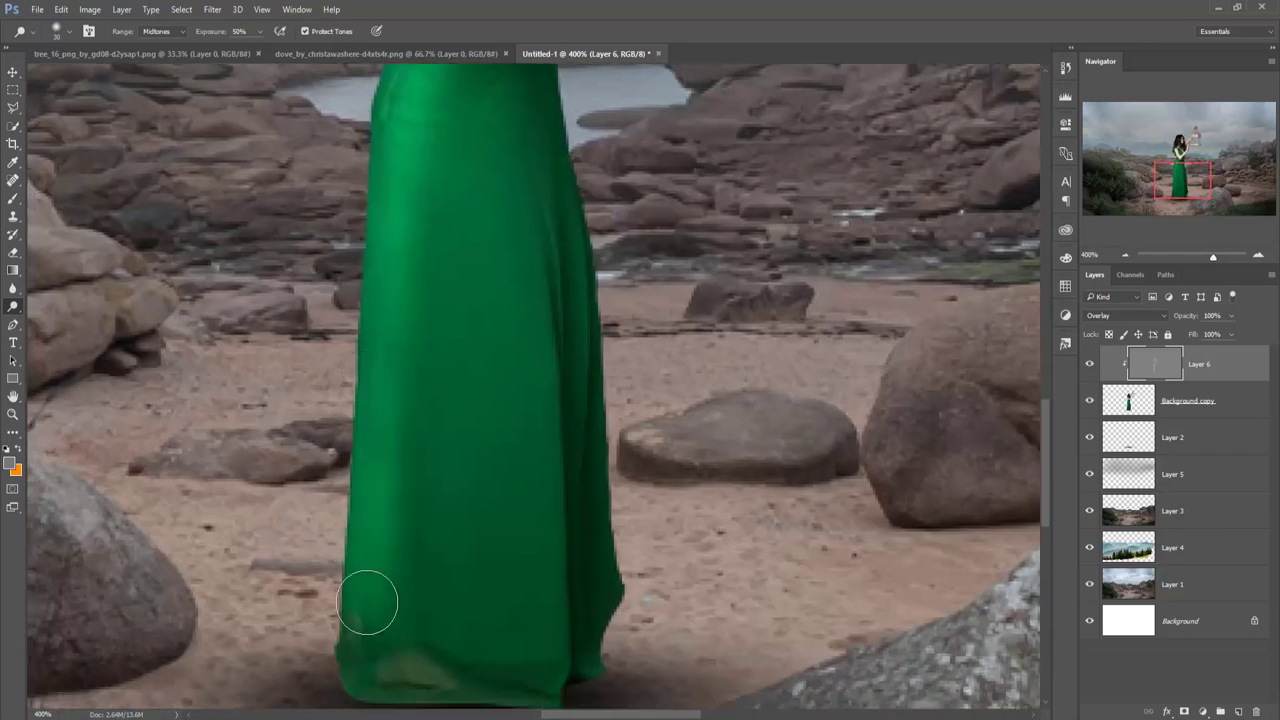
{"action": "left_click_drag", "start_coordinate": [449, 373], "coordinate": [429, 531]}
{"action": "left_click_drag", "start_coordinate": [509, 237], "coordinate": [542, 600]}
{"action": "mouse_move", "coordinate": [463, 266]}
{"action": "left_mouse_down"}
{"action": "mouse_move", "coordinate": [526, 611]}
{"action": "mouse_move", "coordinate": [550, 290]}
{"action": "left_mouse_up"}
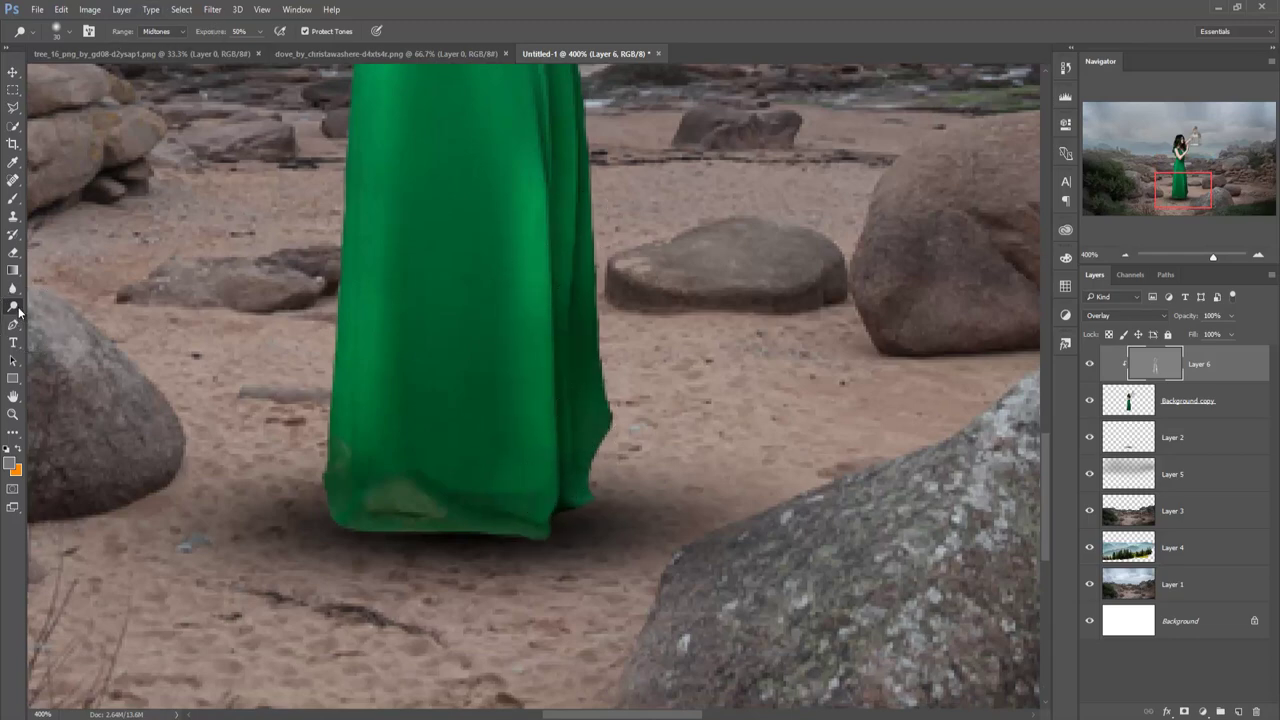
Burn a deeper shadow under the dress hem, then zoom out.
{"action": "right_click", "coordinate": [18, 308]}
{"action": "left_click", "coordinate": [60, 321]}
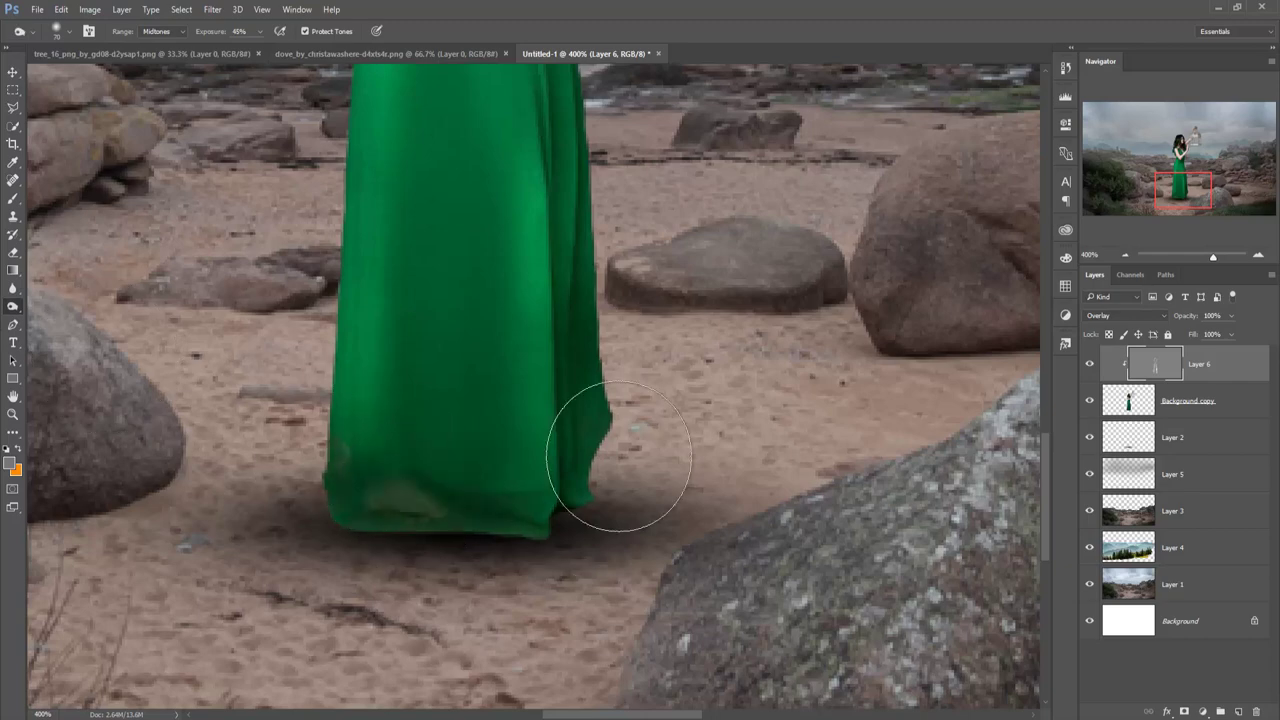
{"action": "mouse_move", "coordinate": [618, 456]}
{"action": "left_mouse_down"}
{"action": "mouse_move", "coordinate": [612, 541]}
{"action": "mouse_move", "coordinate": [514, 586]}
{"action": "mouse_move", "coordinate": [300, 537]}
{"action": "mouse_move", "coordinate": [578, 477]}
{"action": "mouse_move", "coordinate": [600, 500]}
{"action": "mouse_move", "coordinate": [386, 571]}
{"action": "mouse_move", "coordinate": [529, 557]}
{"action": "left_mouse_up"}
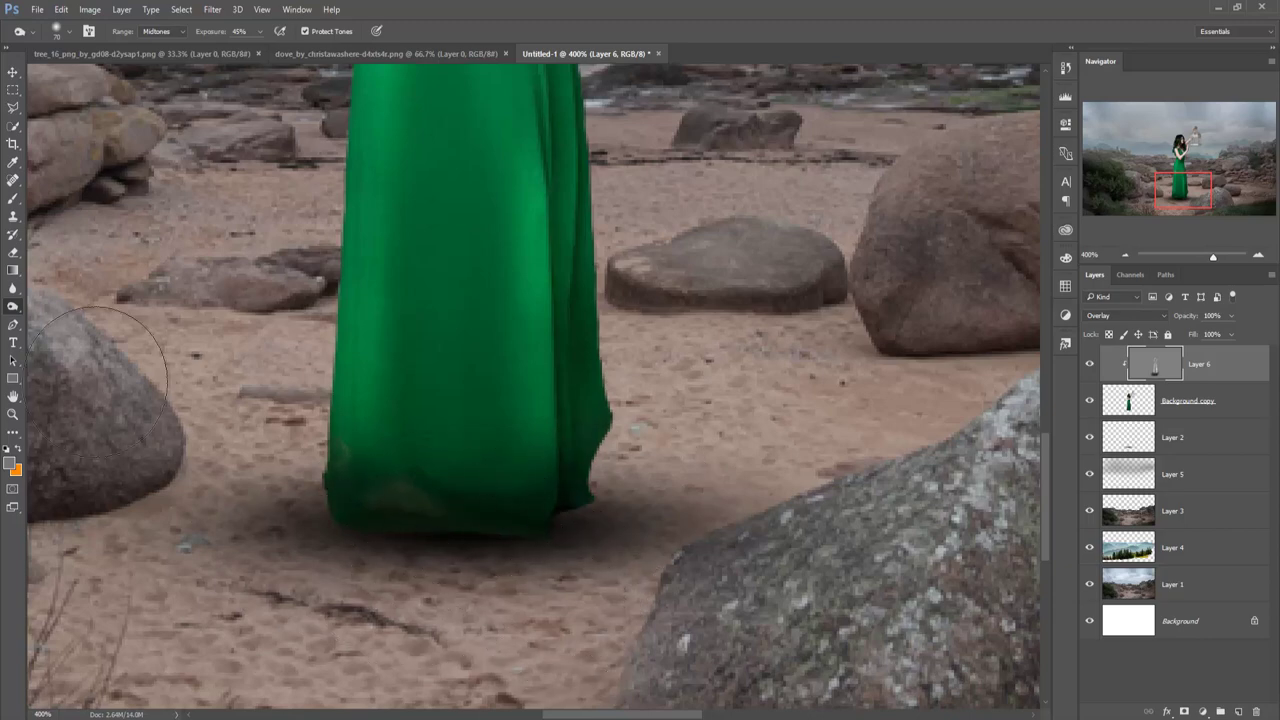
{"action": "left_click", "coordinate": [13, 72]}
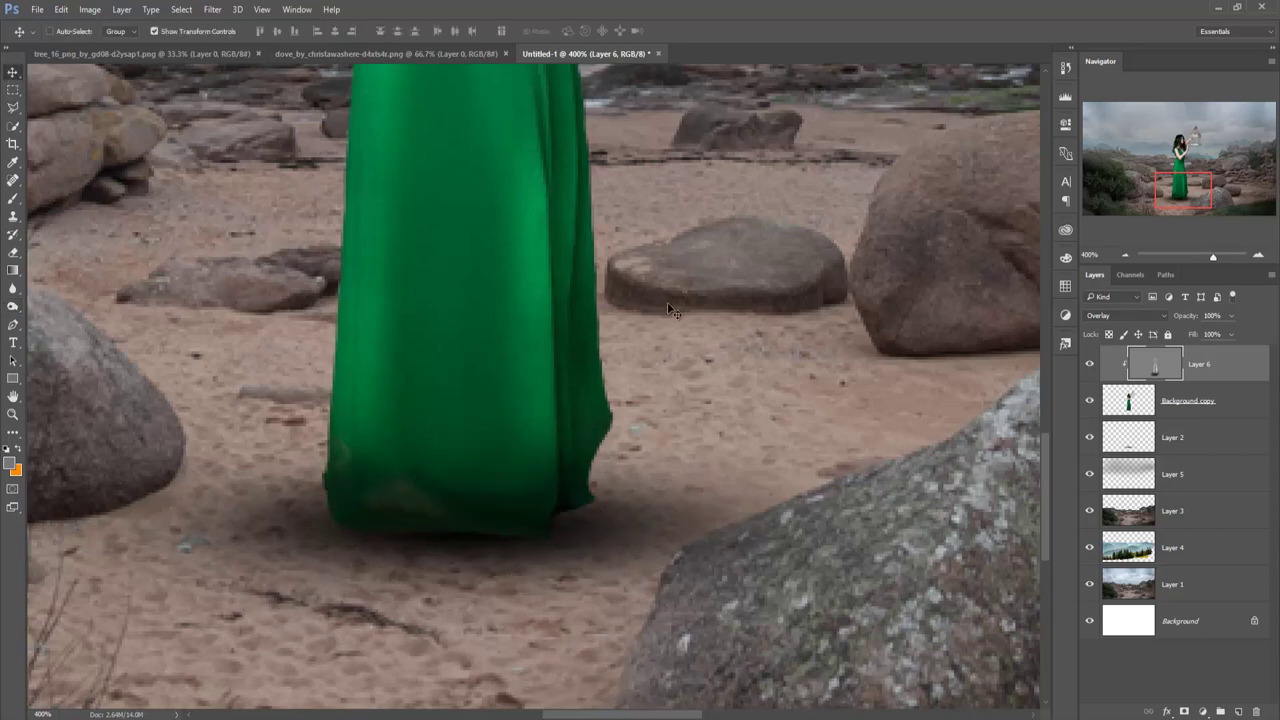
{"action": "key", "text": "ctrl+minus"}
{"action": "key", "text": "ctrl+minus"}
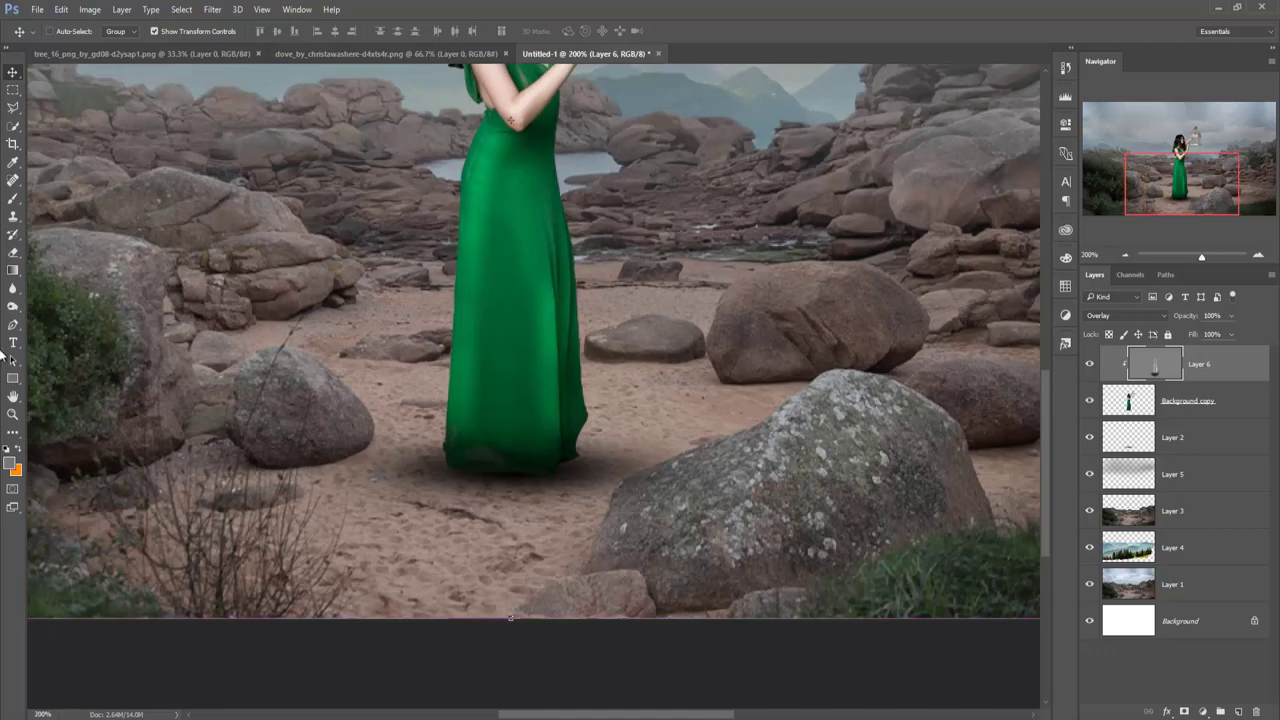
Dodge the dress again from upper body down to the hem, then zoom out to the whole image.
{"action": "right_click", "coordinate": [14, 305]}
{"action": "left_click", "coordinate": [60, 307]}
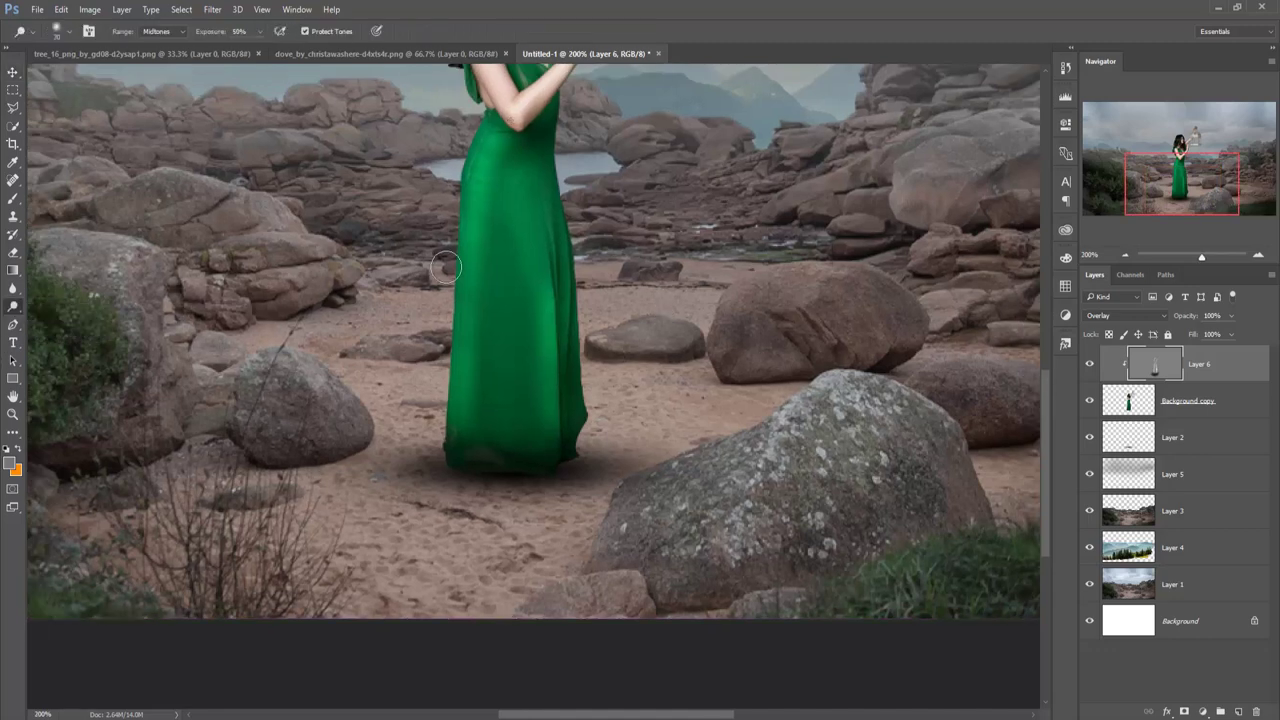
{"action": "left_click_drag", "start_coordinate": [516, 175], "coordinate": [562, 256]}
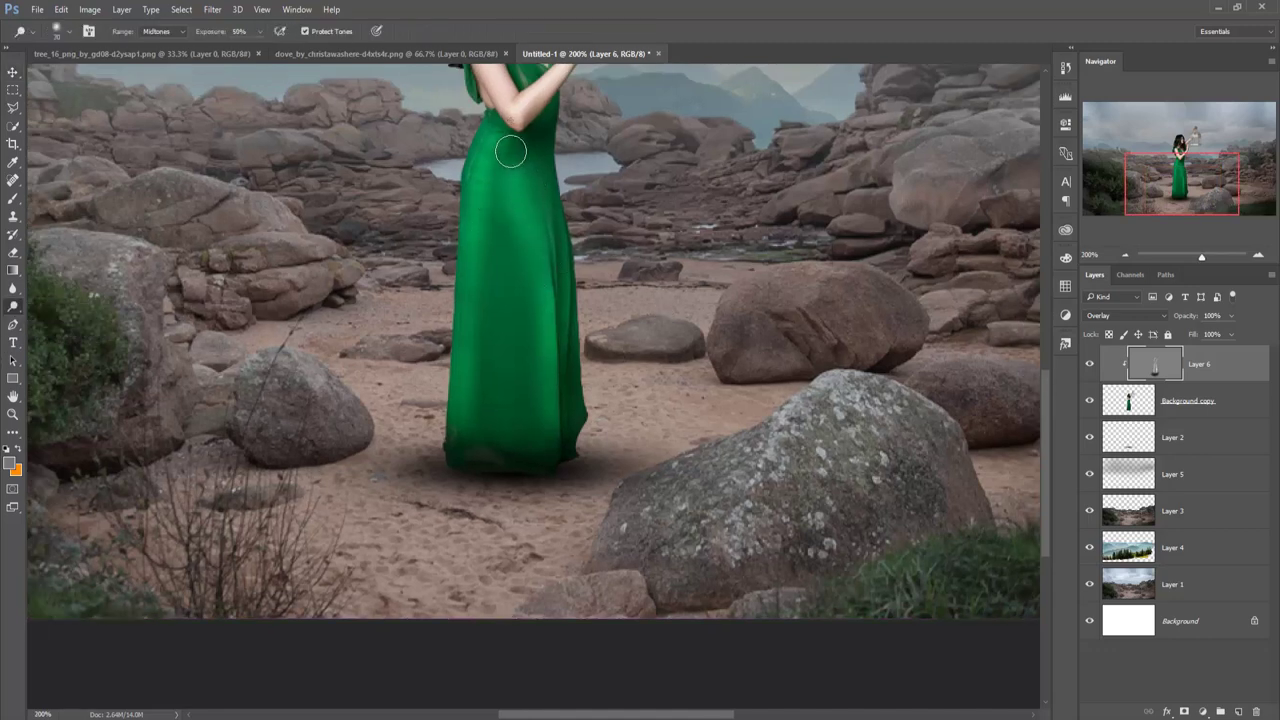
{"action": "left_click_drag", "start_coordinate": [510, 151], "coordinate": [511, 170]}
{"action": "left_click_drag", "start_coordinate": [526, 240], "coordinate": [544, 454]}
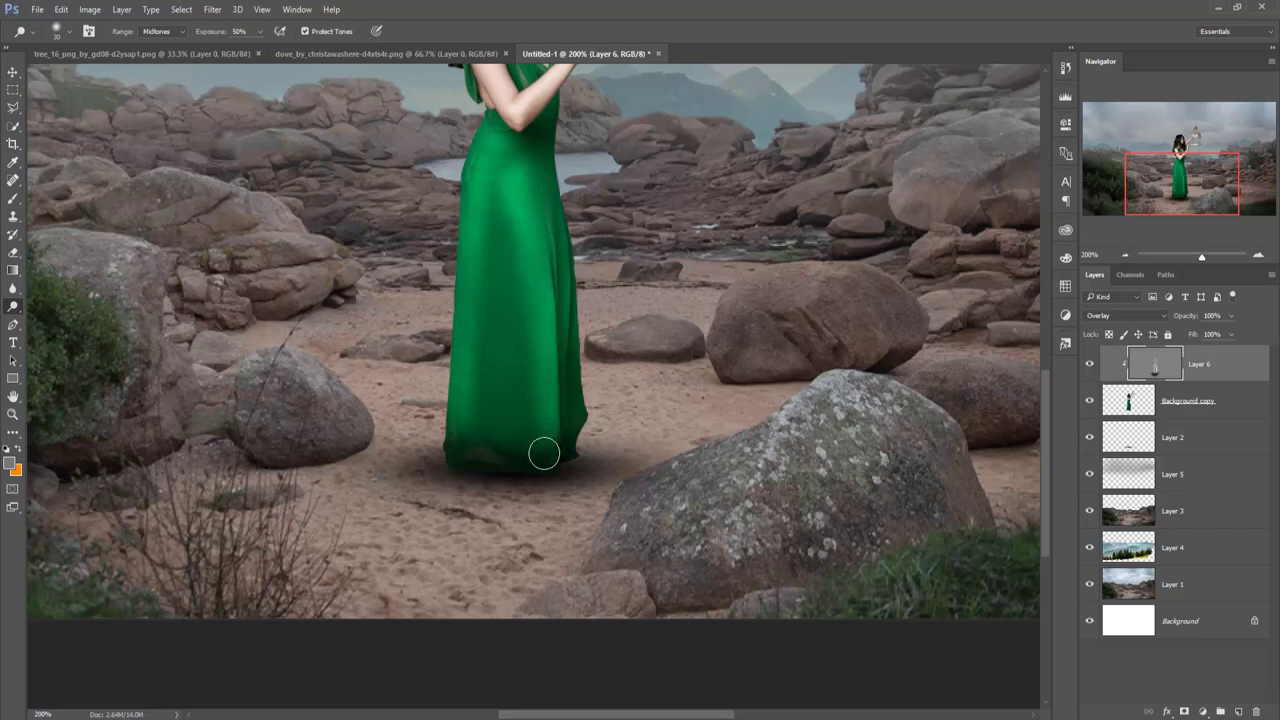
{"action": "left_click_drag", "start_coordinate": [499, 189], "coordinate": [484, 450]}
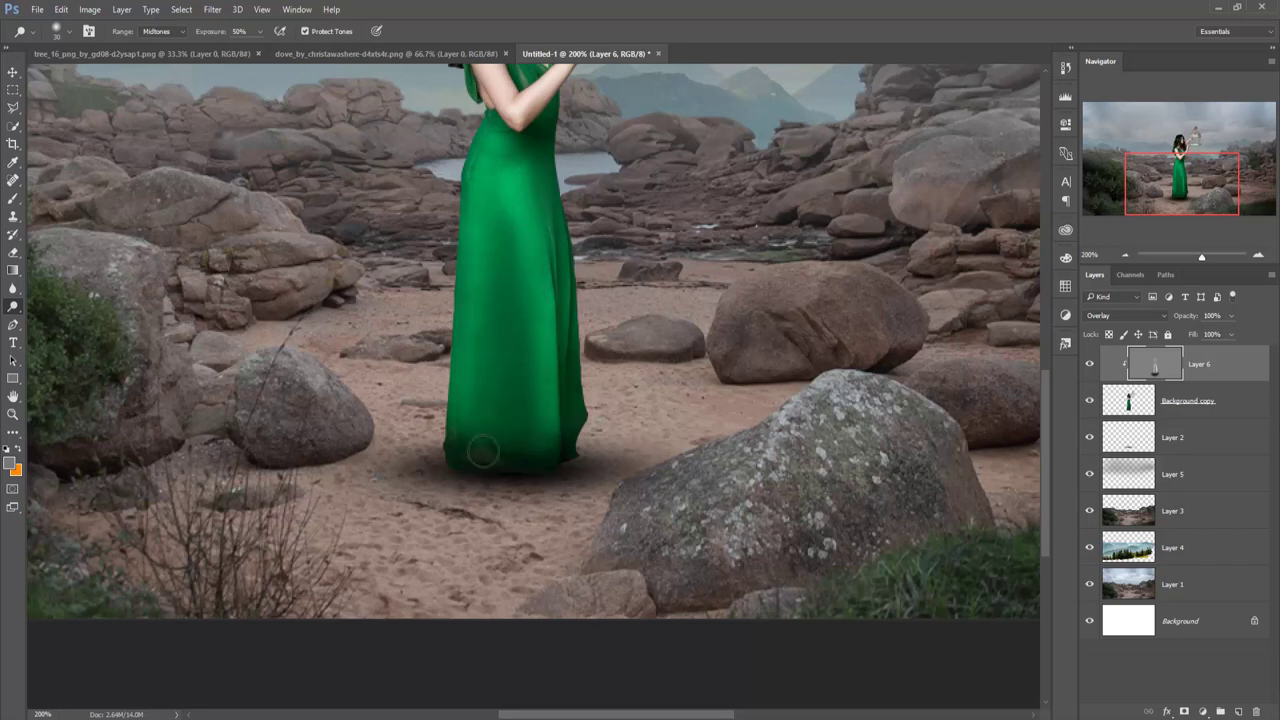
{"action": "left_click_drag", "start_coordinate": [477, 349], "coordinate": [504, 487]}
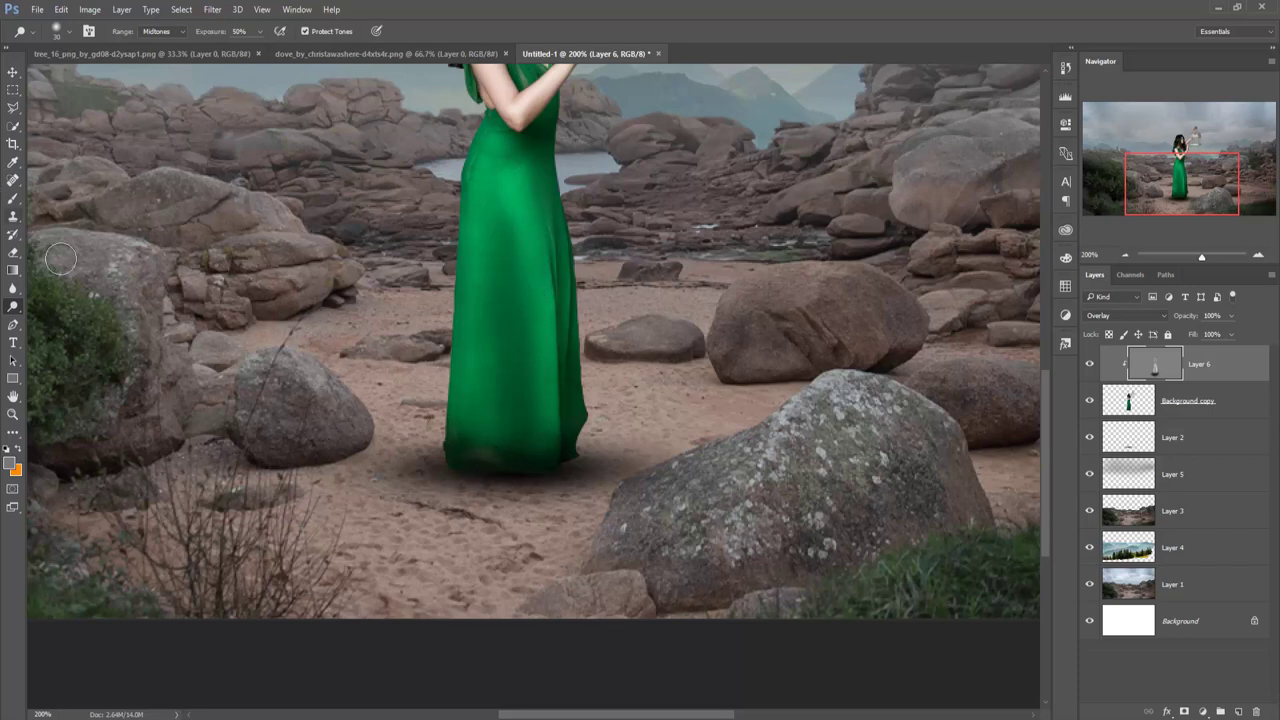
{"action": "left_click_drag", "start_coordinate": [486, 237], "coordinate": [504, 482]}
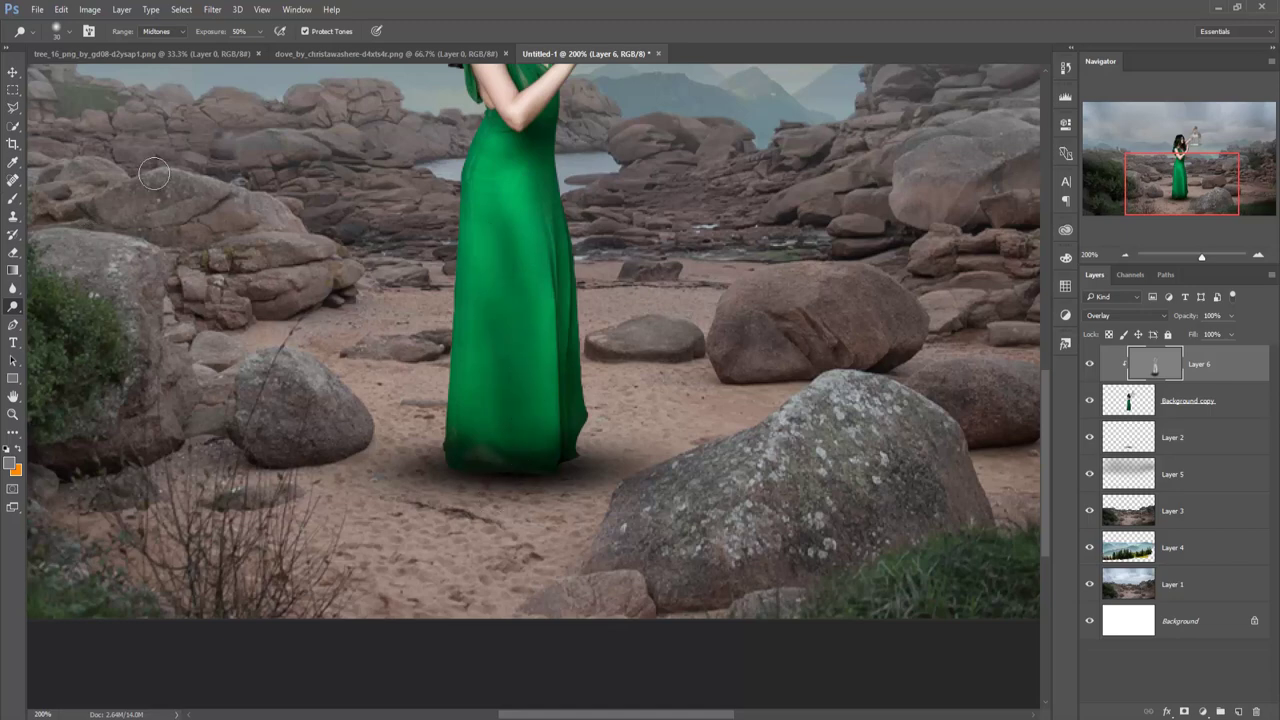
{"action": "key", "text": "v"}
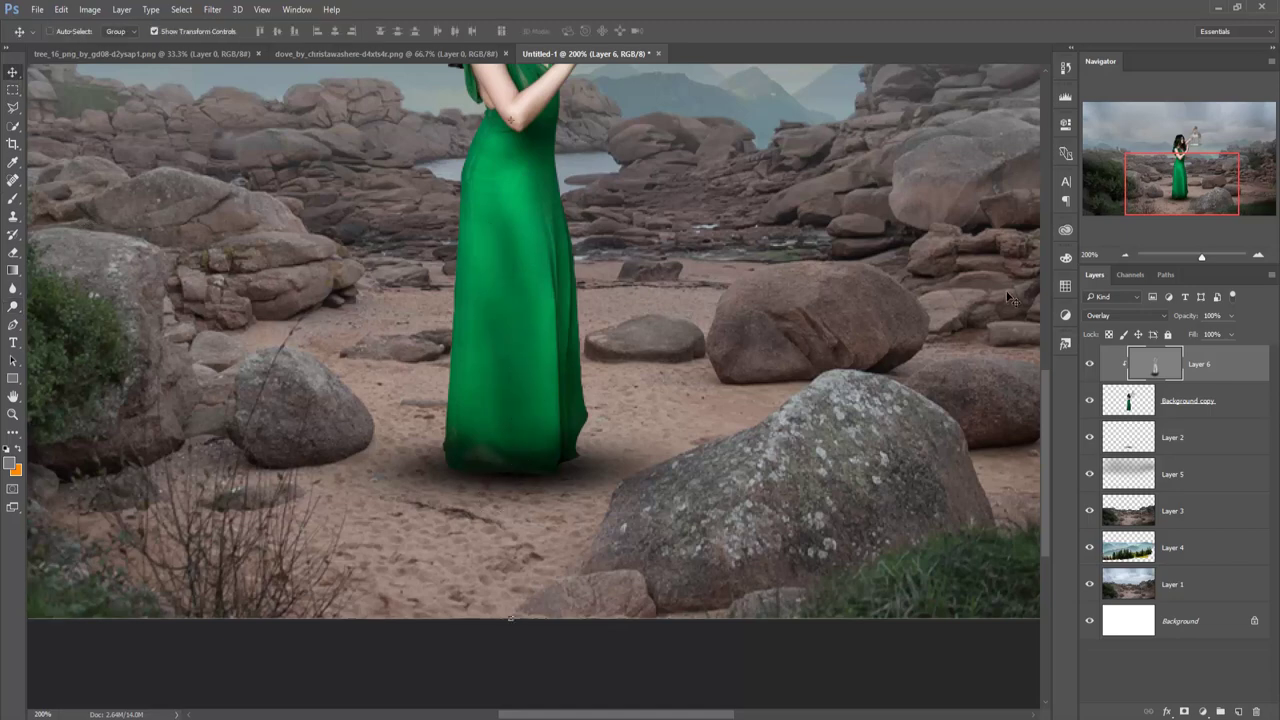
{"action": "key", "text": "ctrl+minus"}
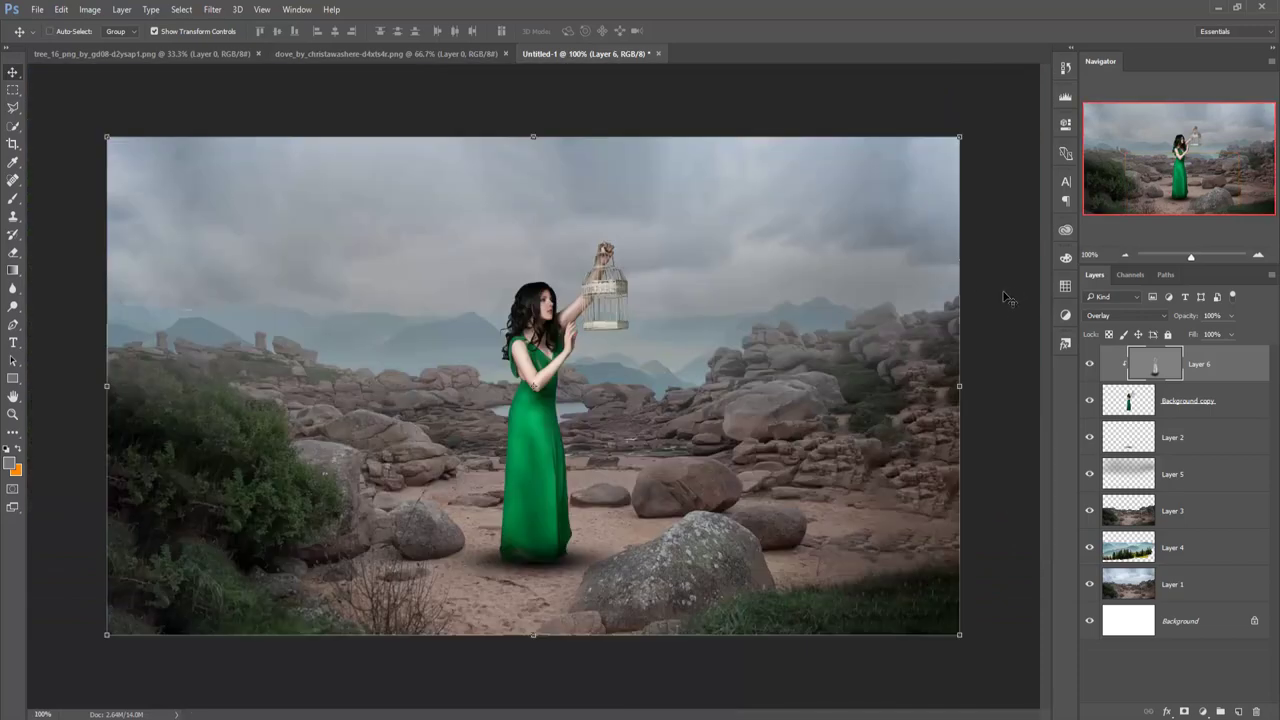
Quick-select the woman and her birdcage on the Background copy layer.
{"action": "left_click", "coordinate": [1127, 405]}
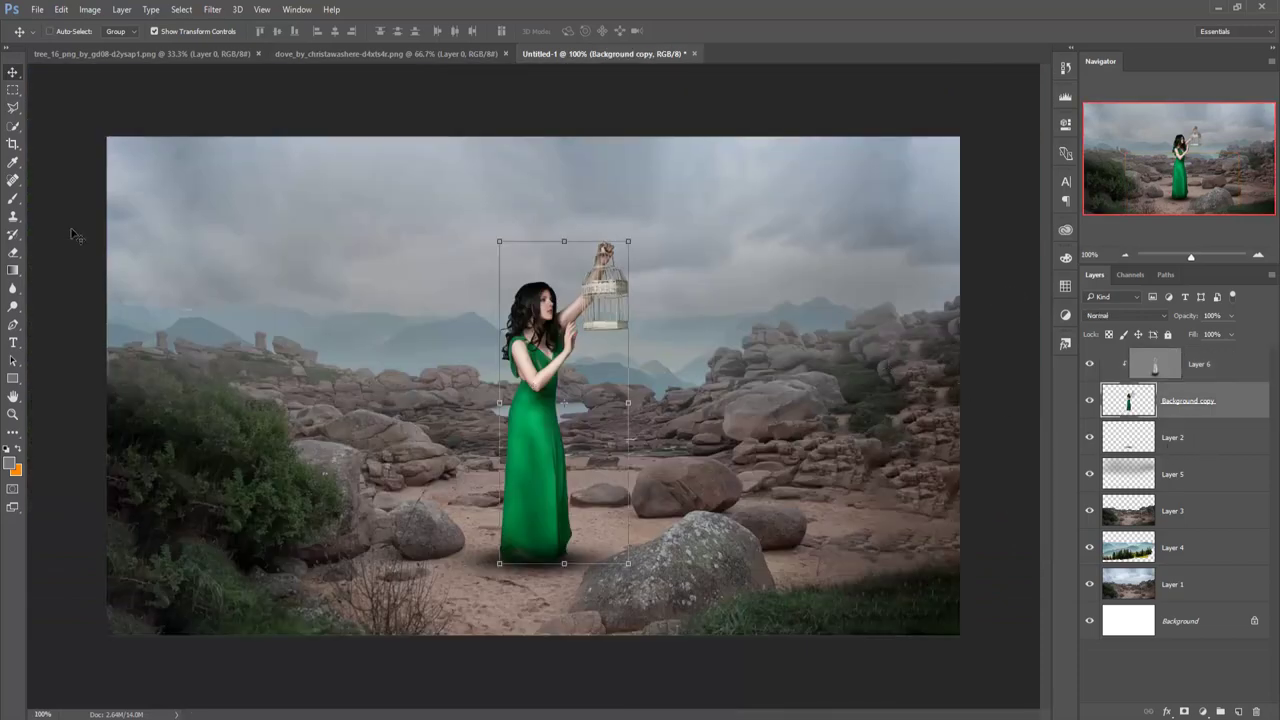
{"action": "left_click", "coordinate": [15, 201]}
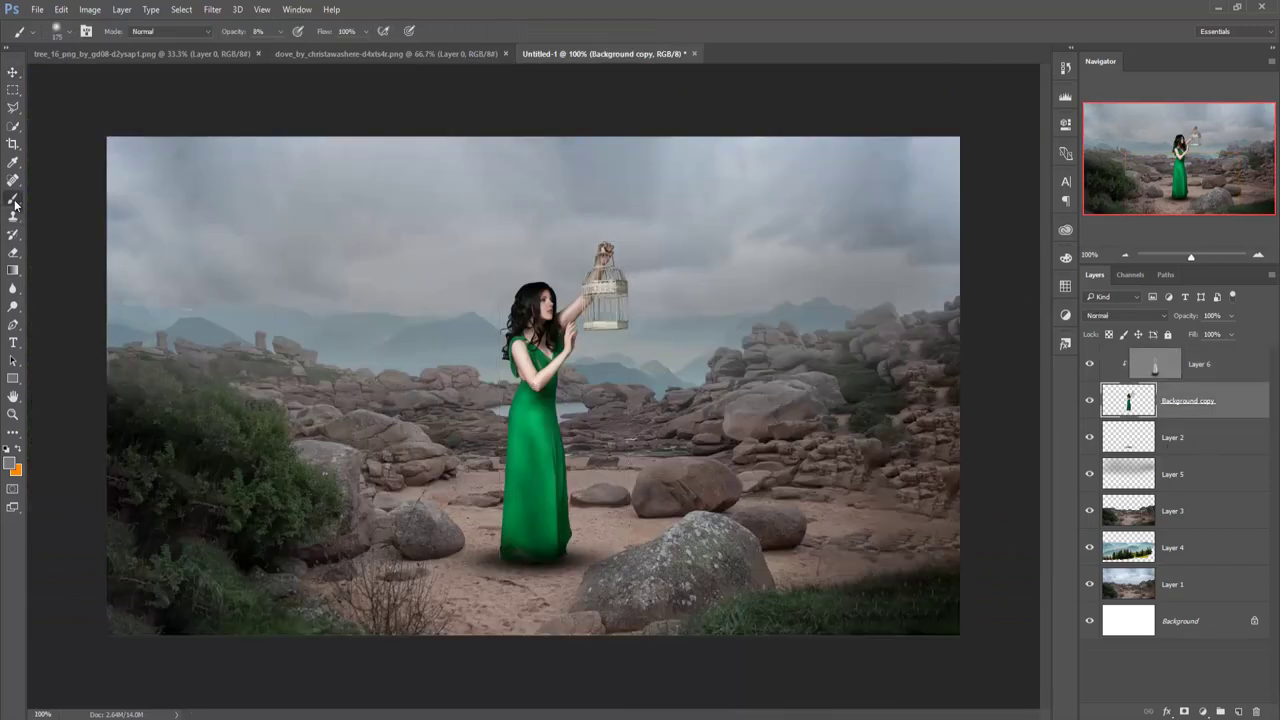
{"action": "left_click", "coordinate": [15, 127]}
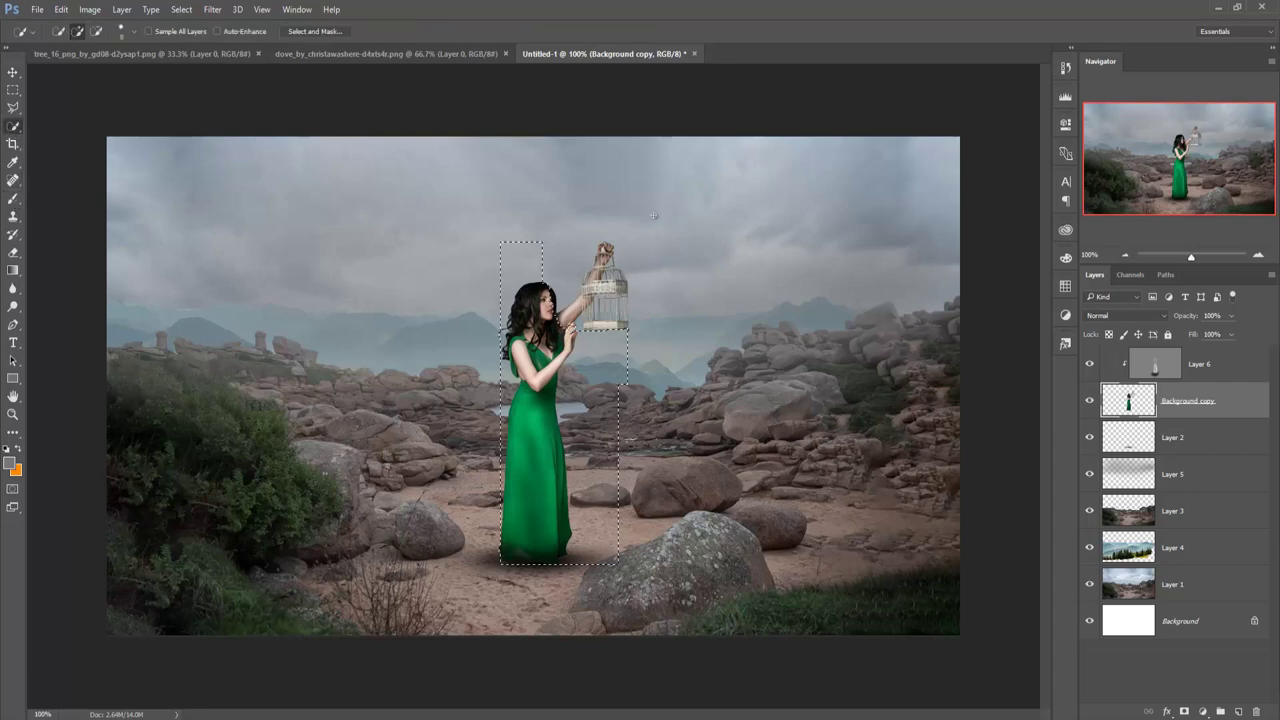
{"action": "left_click_drag", "start_coordinate": [532, 289], "coordinate": [655, 190]}
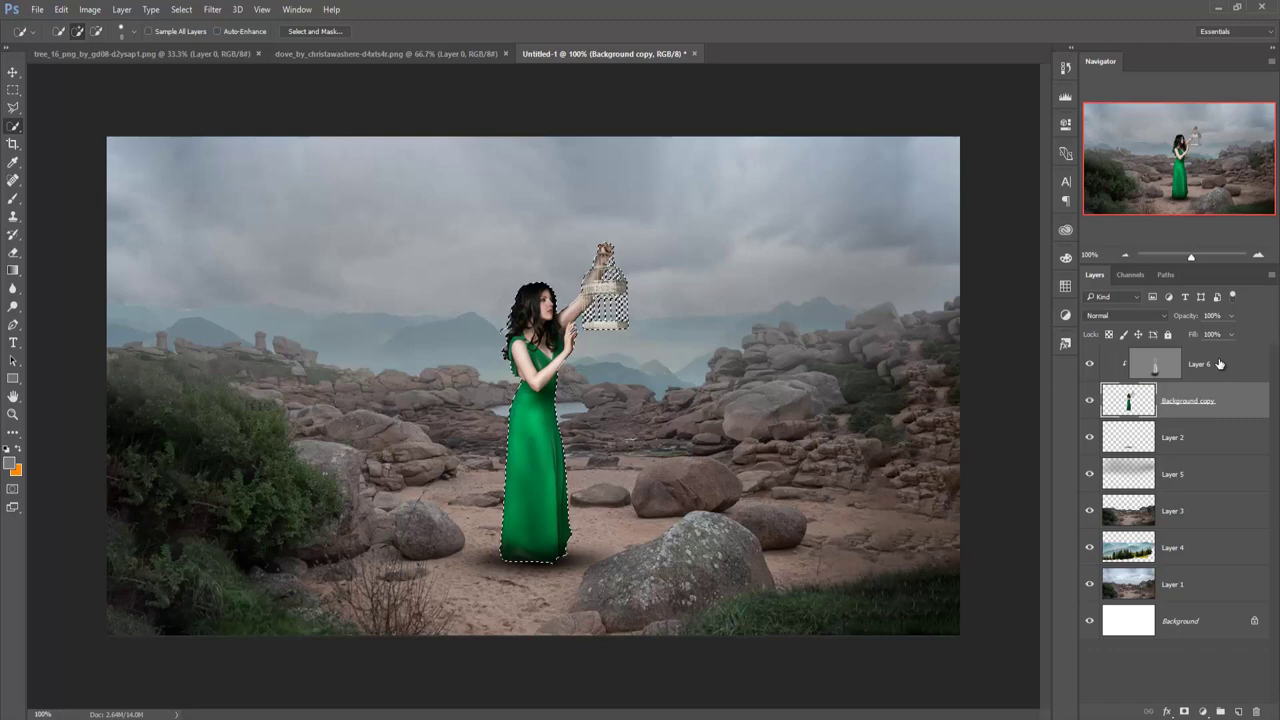
Refine the selection in Select and Mask with Decontaminate Colors, output to New Layer with Layer Mask.
{"action": "left_click", "coordinate": [315, 31]}
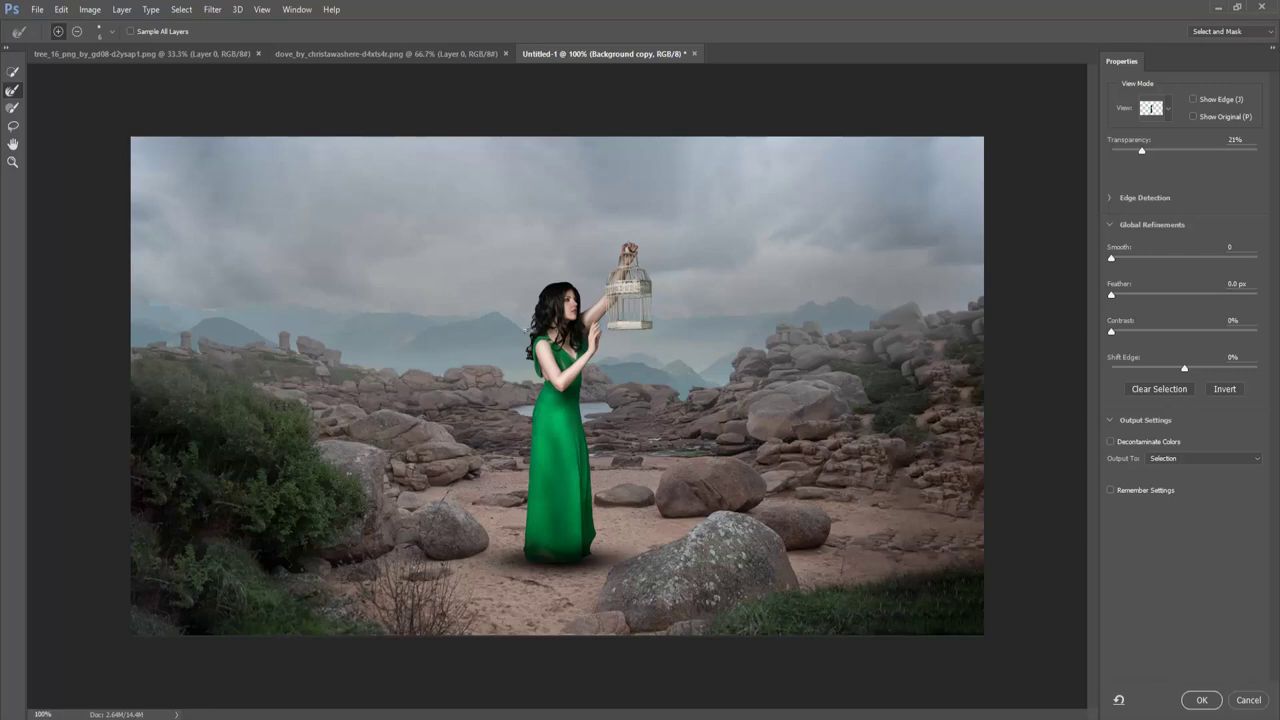
{"action": "scroll", "coordinate": [527, 329], "scroll_direction": "up", "scroll_amount": 2}
{"action": "scroll", "coordinate": [516, 318], "scroll_direction": "up", "scroll_amount": 1}
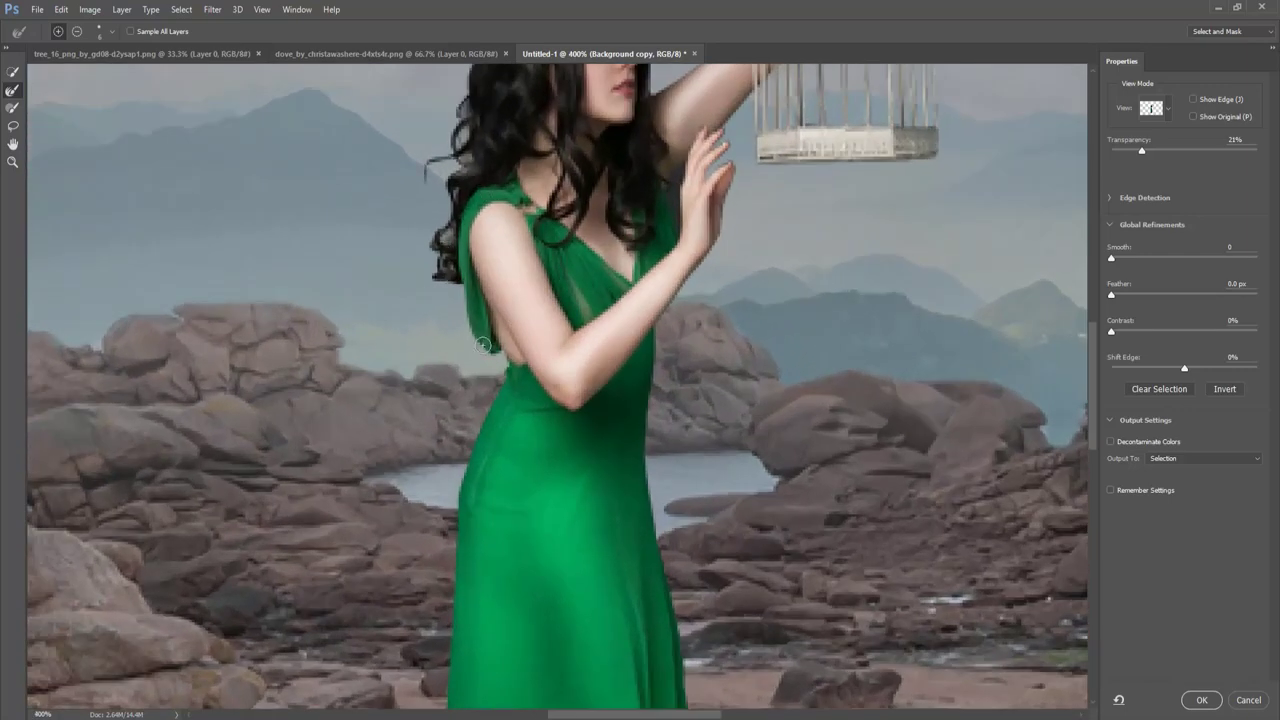
{"action": "left_click", "coordinate": [1110, 441]}
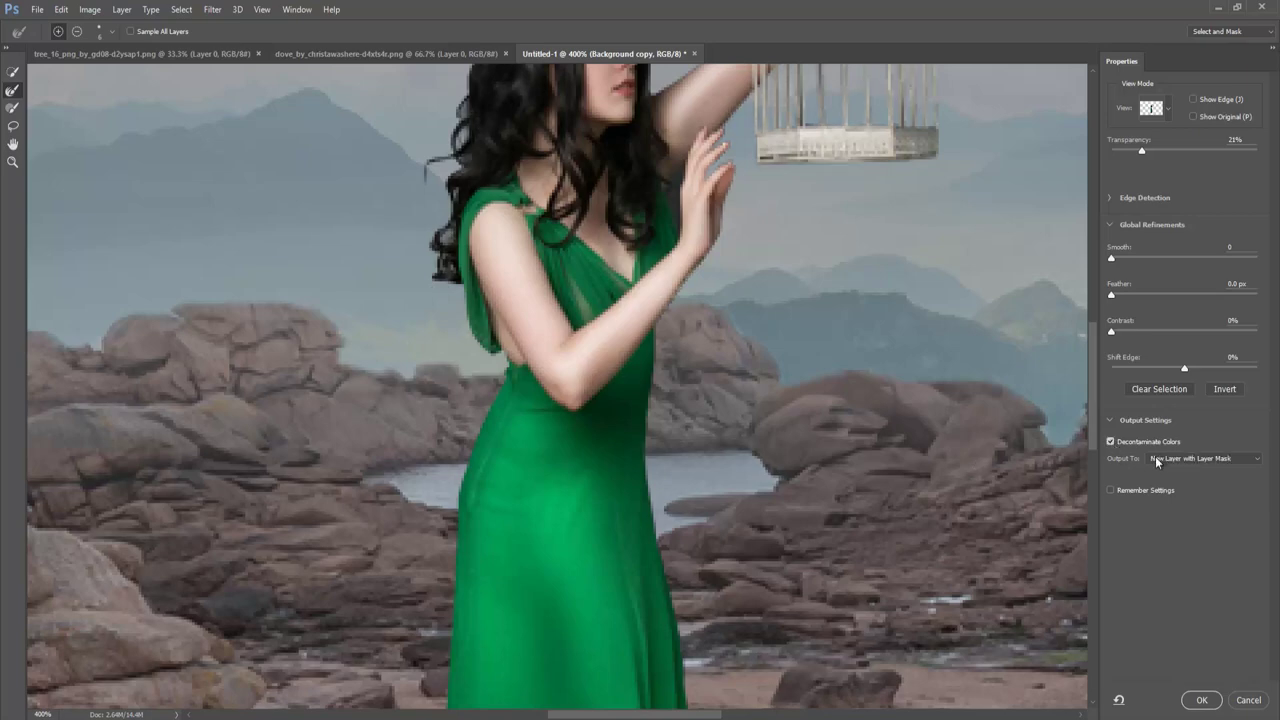
{"action": "left_click", "coordinate": [1184, 459]}
{"action": "left_click", "coordinate": [1183, 482]}
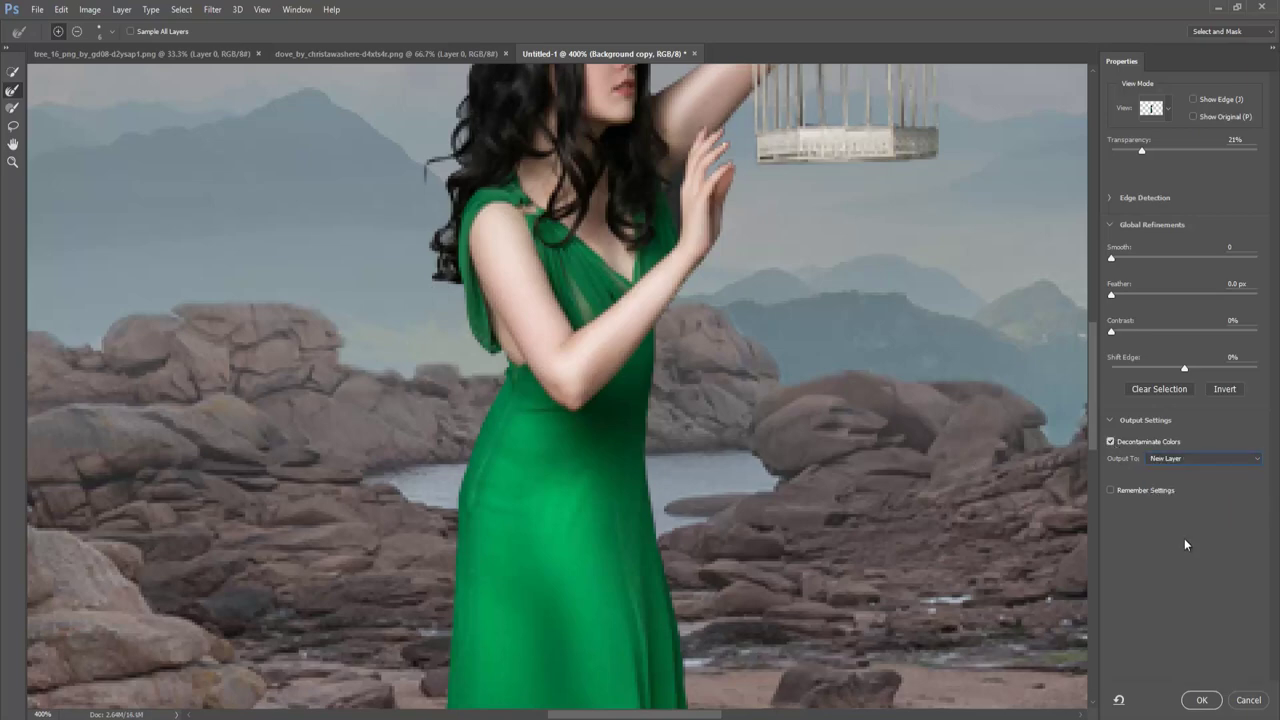
{"action": "left_click", "coordinate": [1203, 699]}
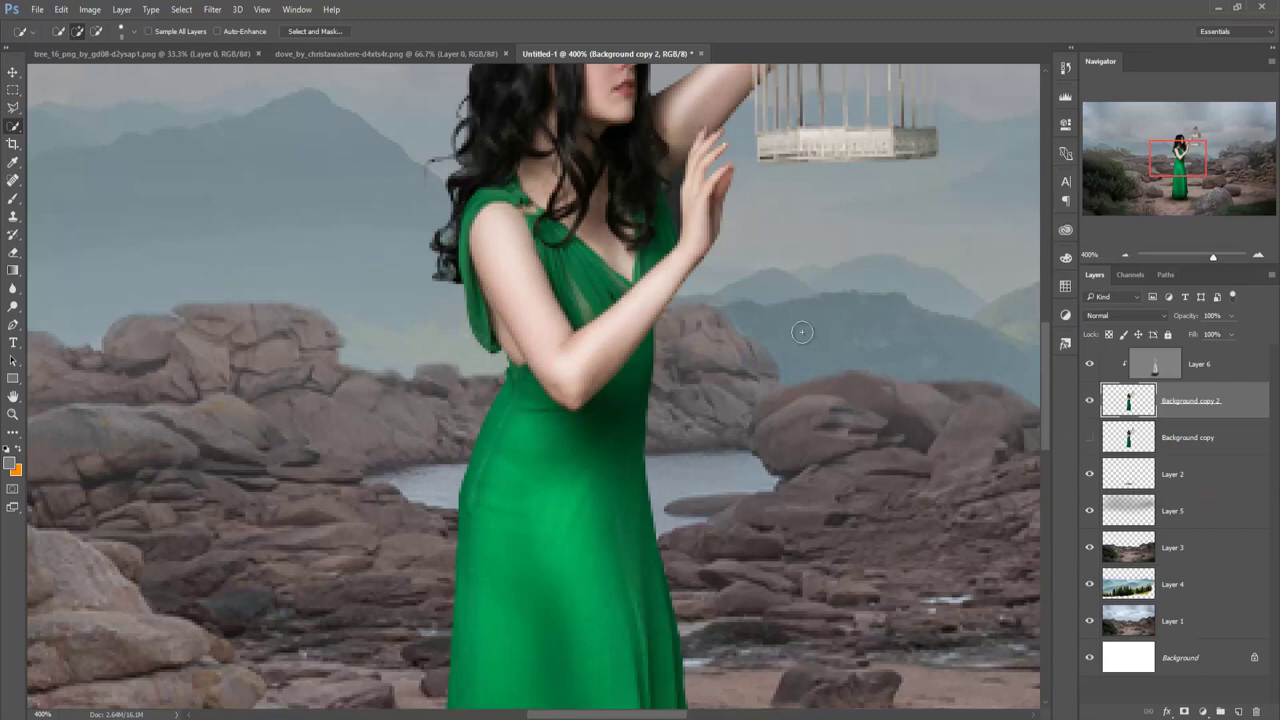
Delete the old Background copy layer and zoom out to the whole composition.
{"action": "left_click", "coordinate": [1185, 437]}
{"action": "key", "text": "Delete"}
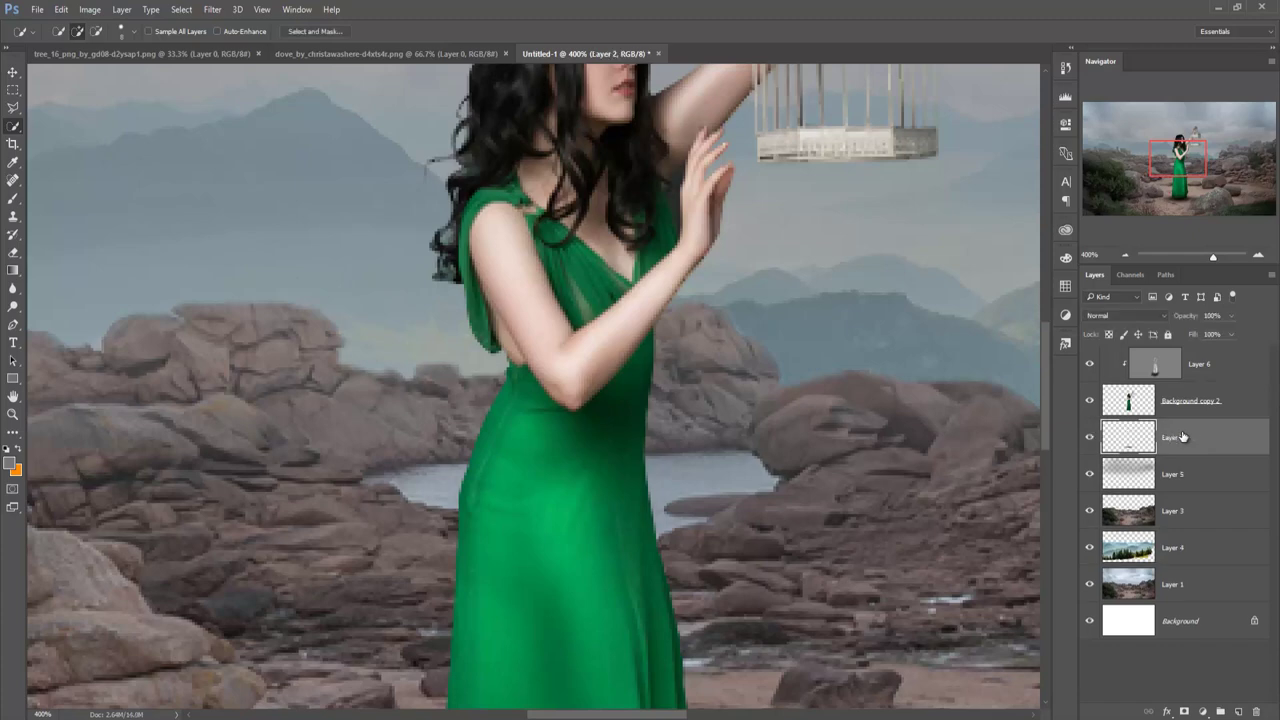
{"action": "key", "text": "ctrl+1"}
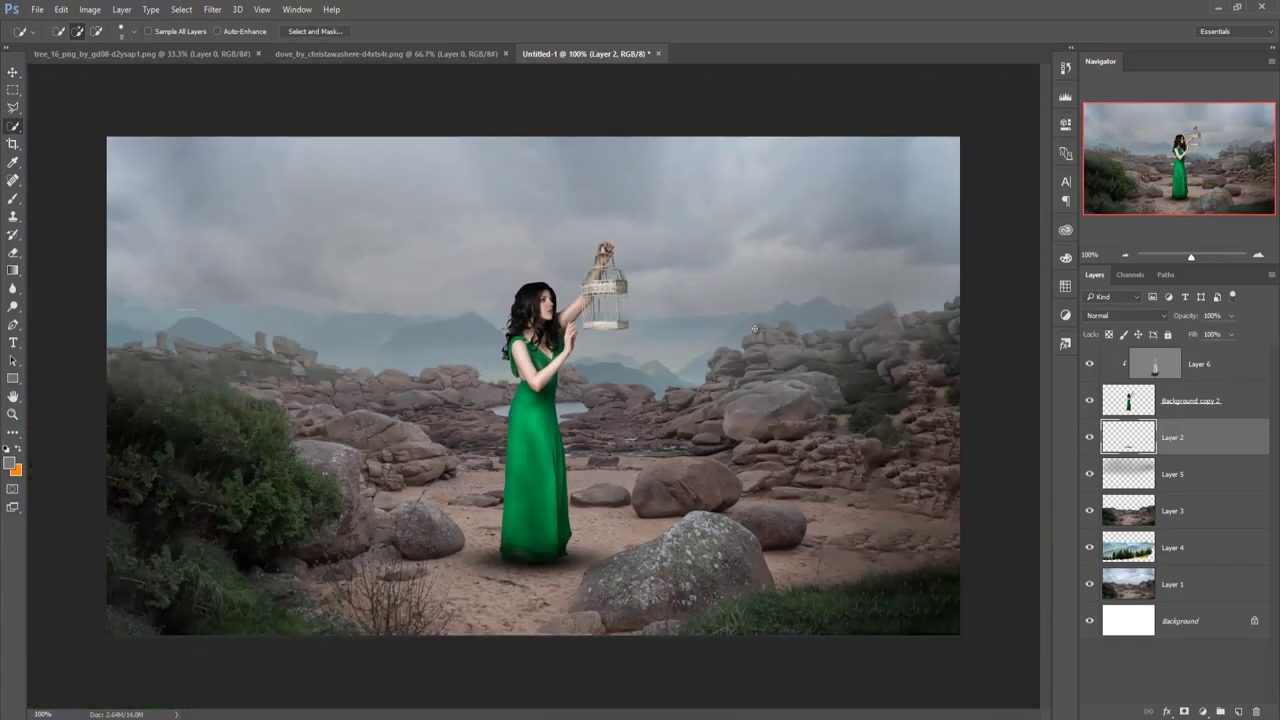
Add a new layer above Layer 5 and paint a soft white glow behind the woman.
{"action": "left_click", "coordinate": [10, 75]}
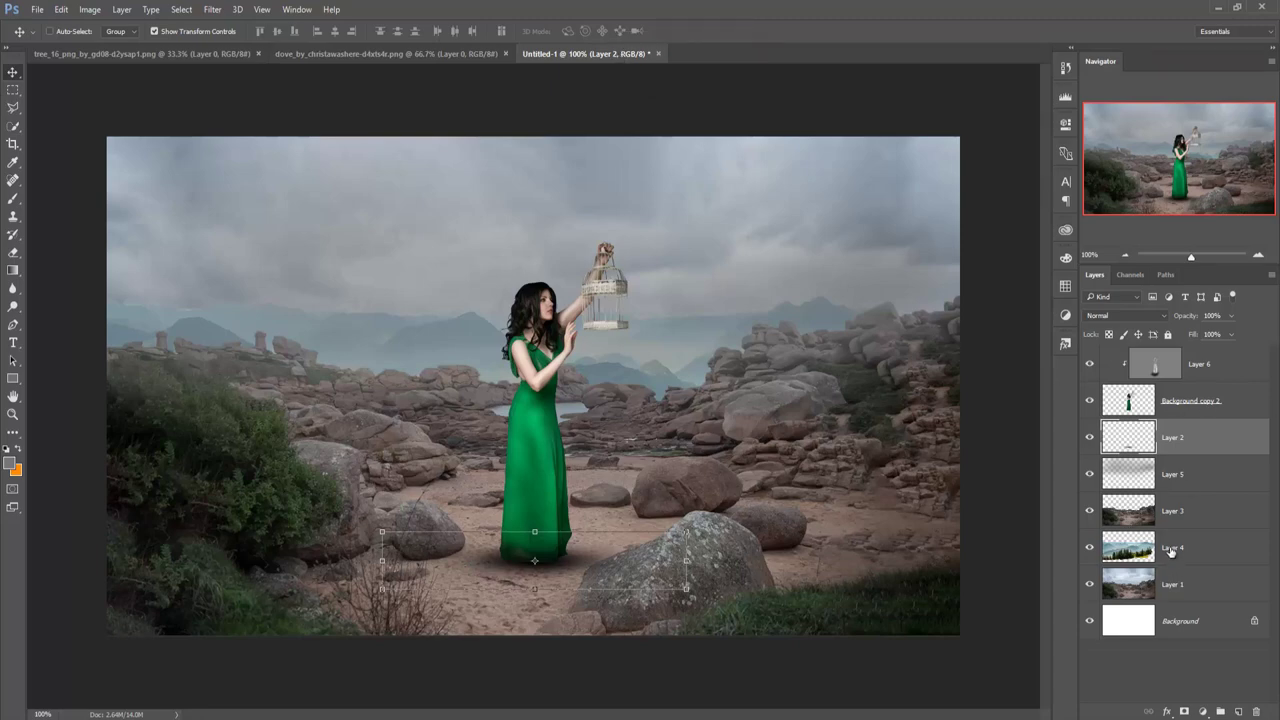
{"action": "left_click", "coordinate": [1177, 474]}
{"action": "left_click", "coordinate": [1239, 711]}
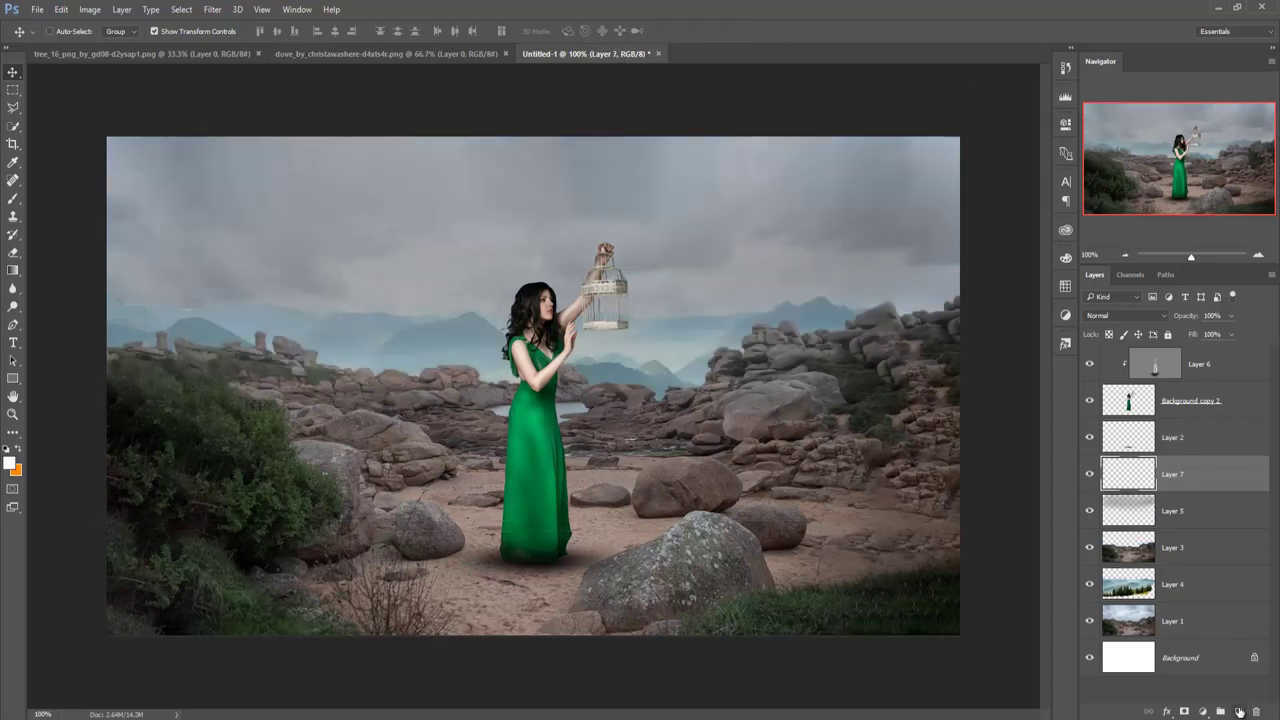
{"action": "left_click", "coordinate": [13, 198]}
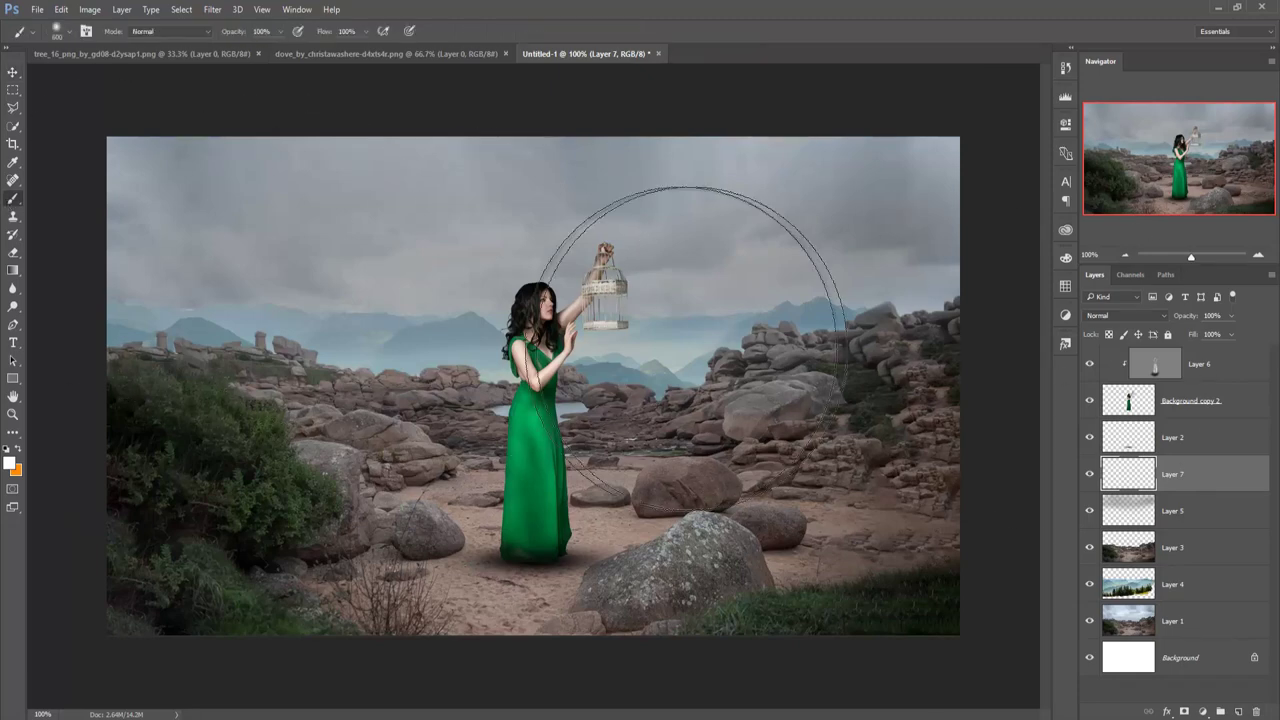
{"action": "left_click", "coordinate": [545, 335]}
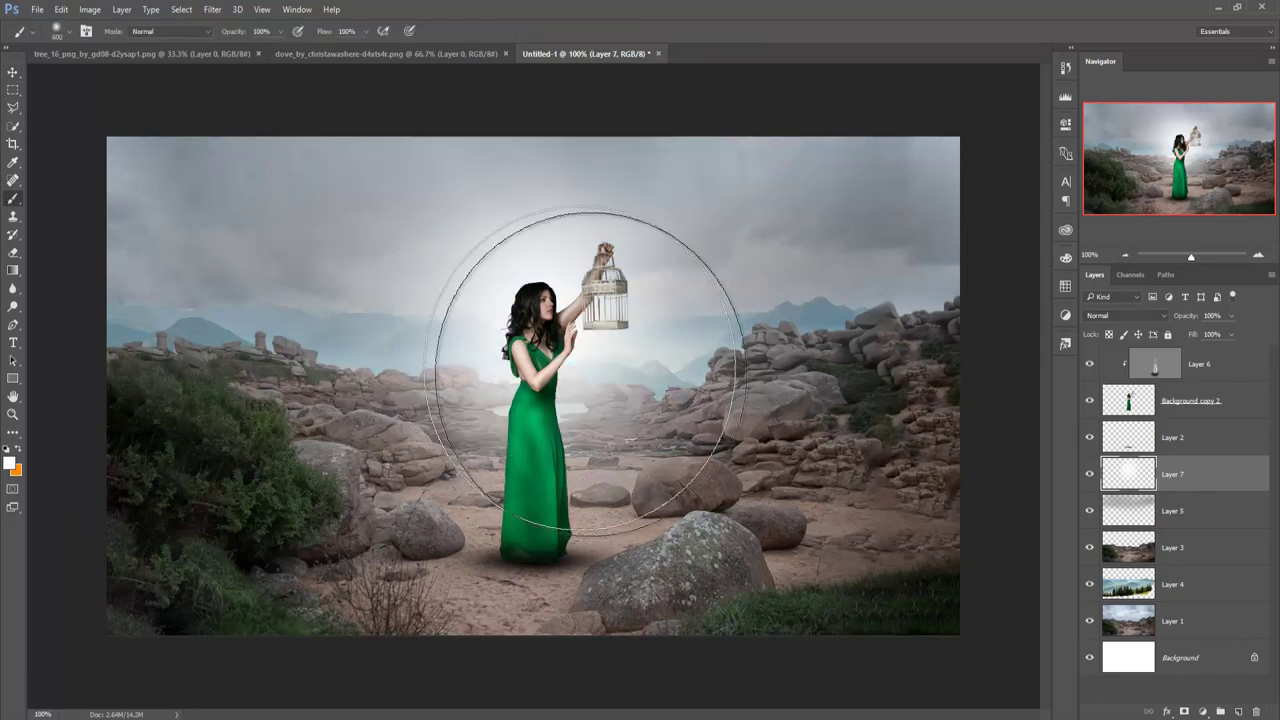
Enlarge the glow to about 131% and reposition it behind the woman and cage.
{"action": "left_click", "coordinate": [12, 73]}
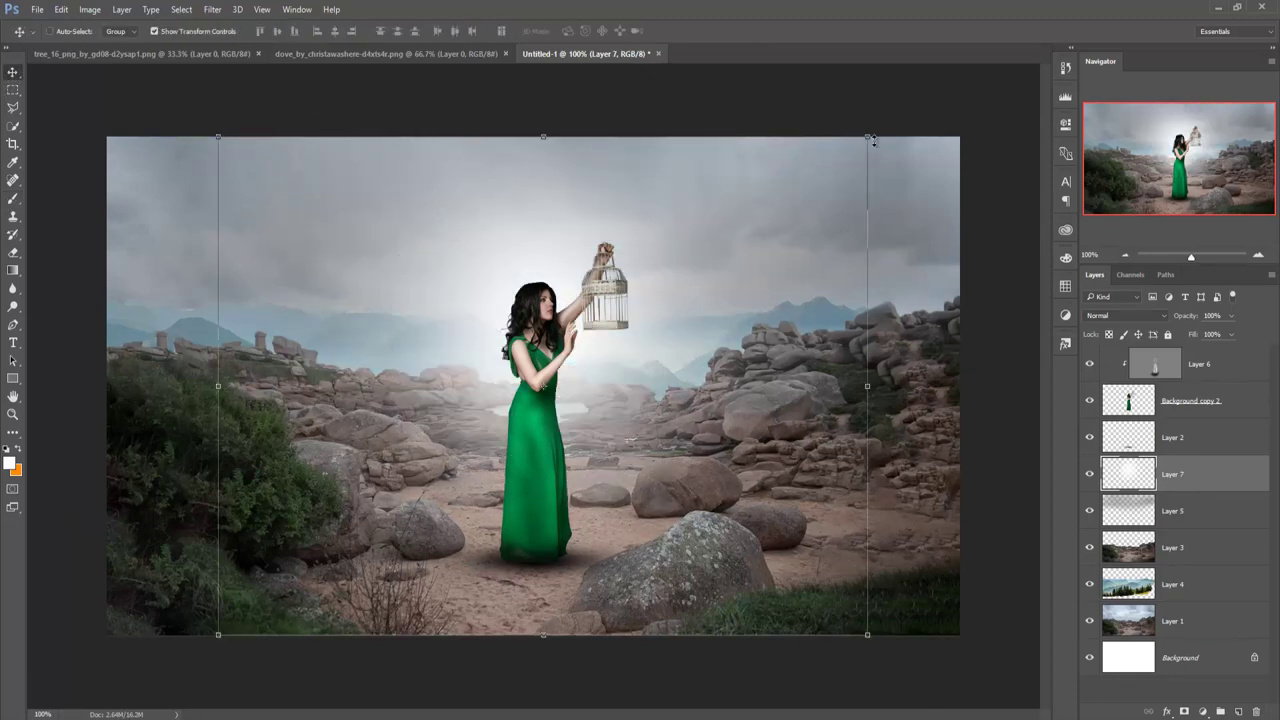
{"action": "left_click_drag", "start_coordinate": [871, 138], "coordinate": [897, 120]}
{"action": "left_click_drag", "start_coordinate": [771, 300], "coordinate": [743, 171]}
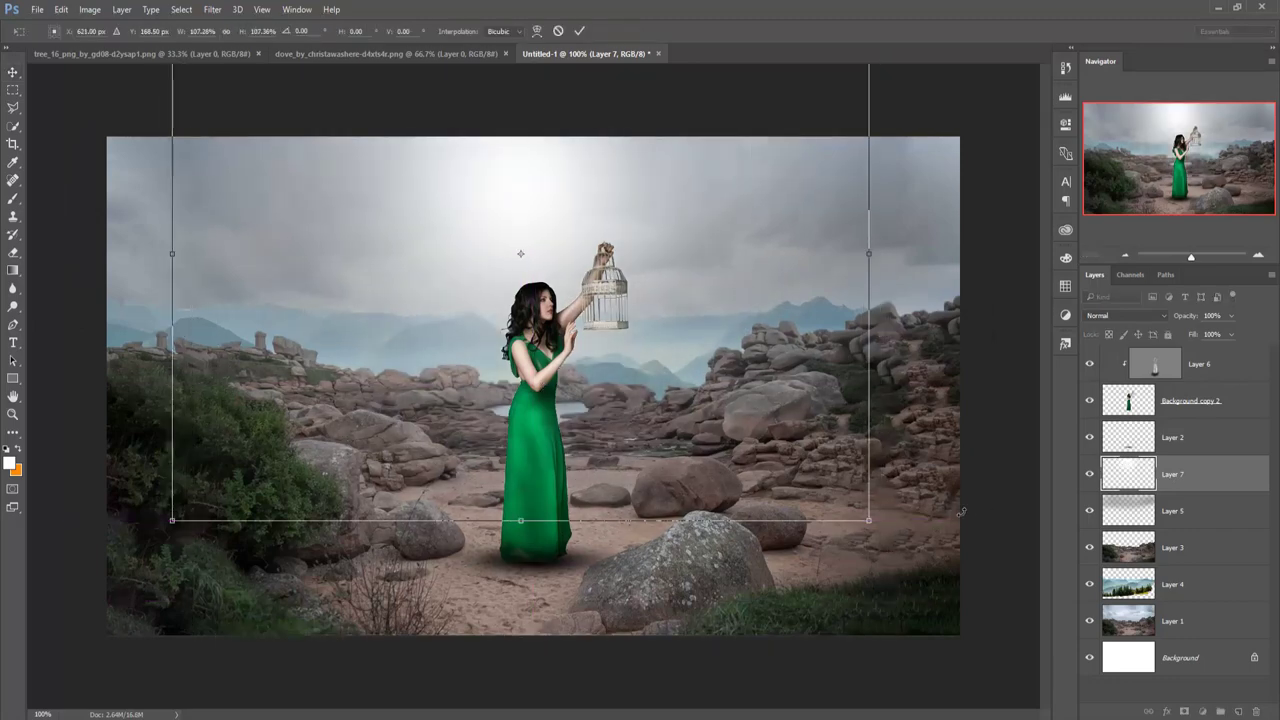
{"action": "left_click_drag", "start_coordinate": [866, 518], "coordinate": [946, 579]}
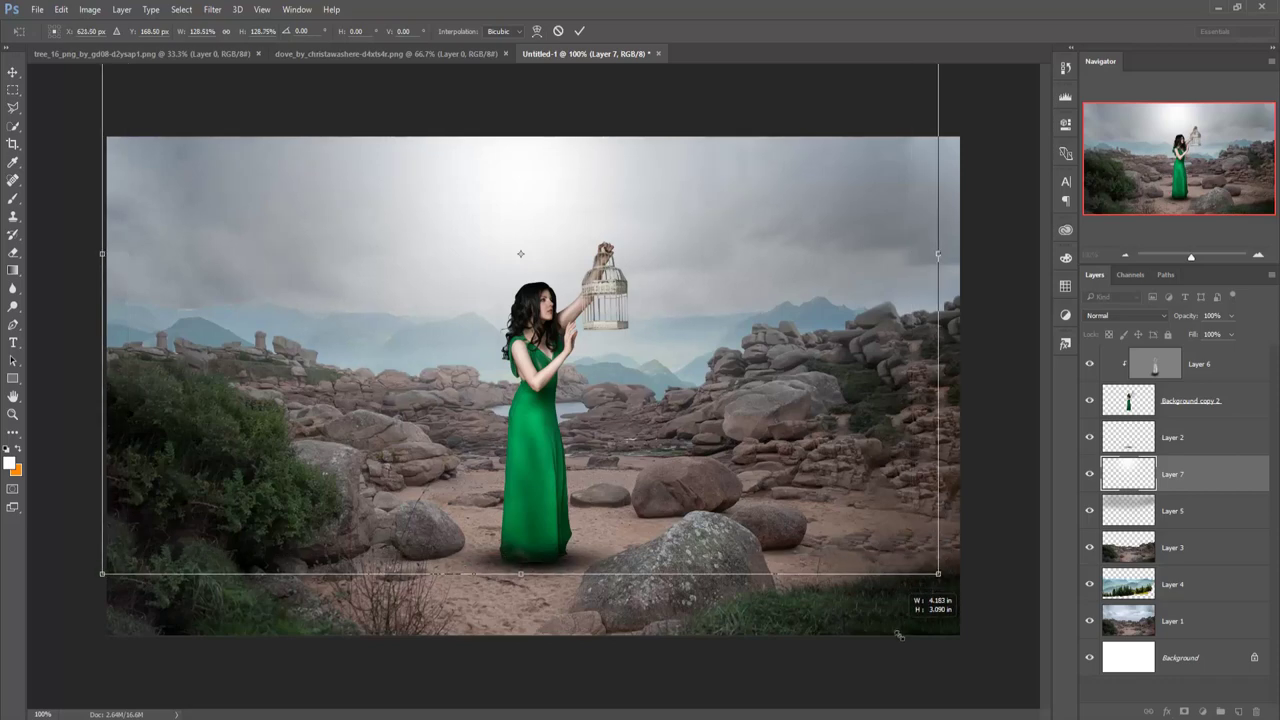
{"action": "left_click_drag", "start_coordinate": [669, 404], "coordinate": [686, 421]}
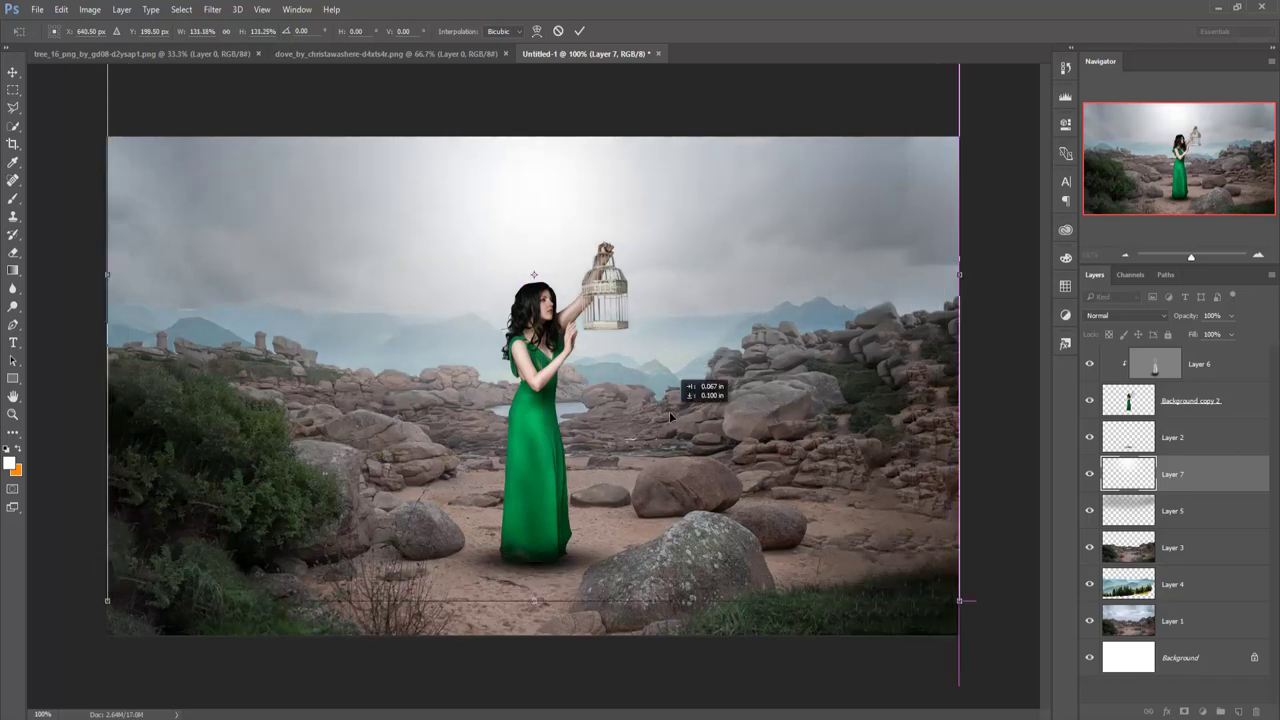
{"action": "left_click_drag", "start_coordinate": [685, 420], "coordinate": [682, 401]}
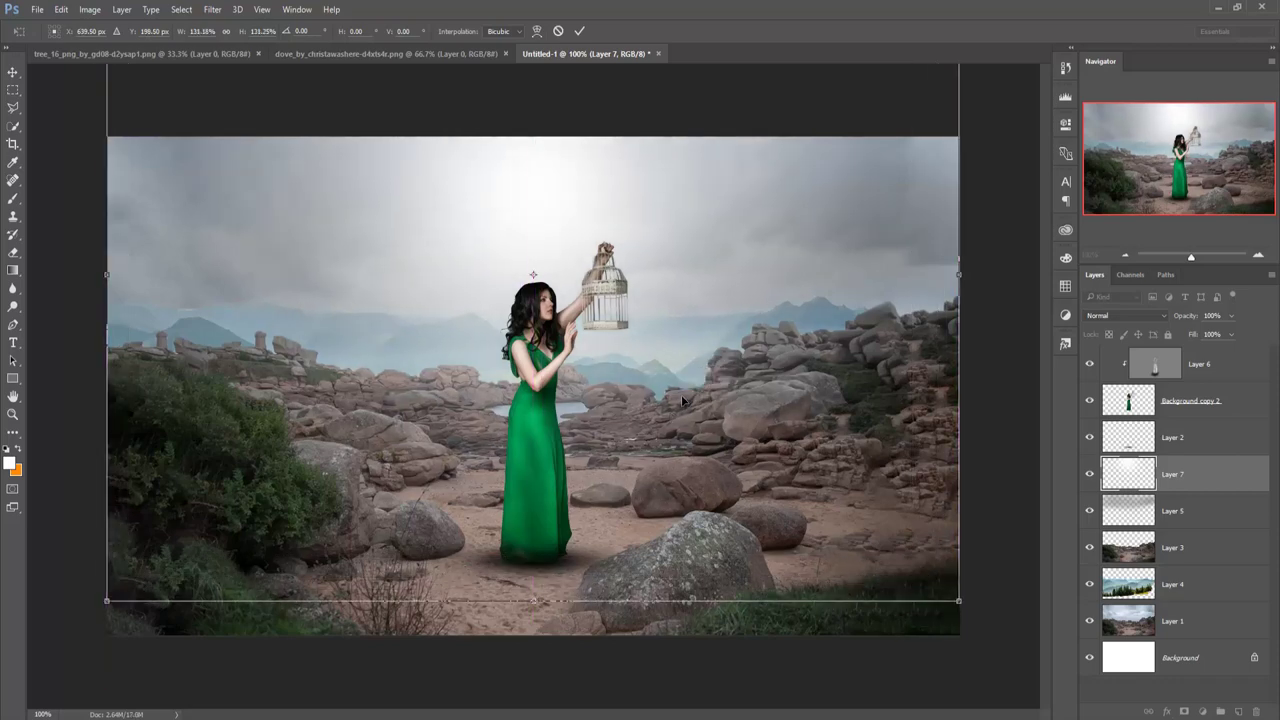
{"action": "left_click", "coordinate": [582, 30]}
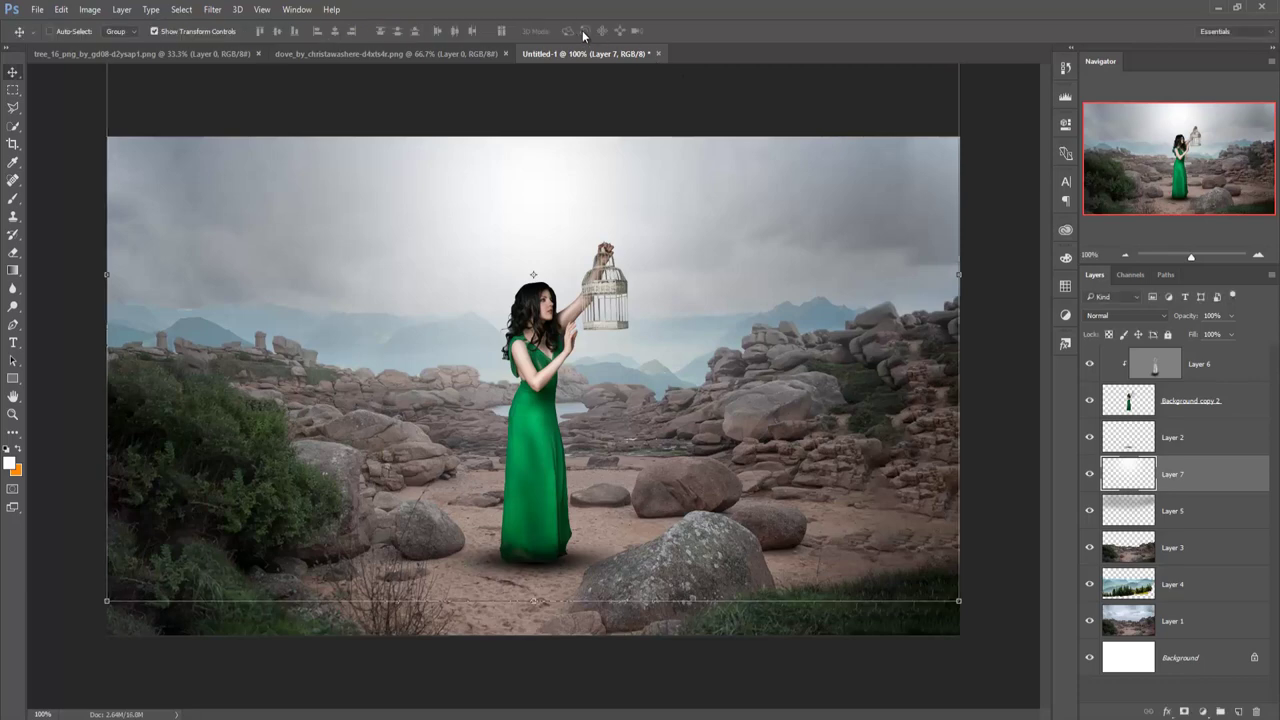
Lower the glow layer's opacity to 85%.
{"action": "left_click", "coordinate": [1232, 320]}
{"action": "left_click_drag", "start_coordinate": [1229, 333], "coordinate": [1217, 337]}
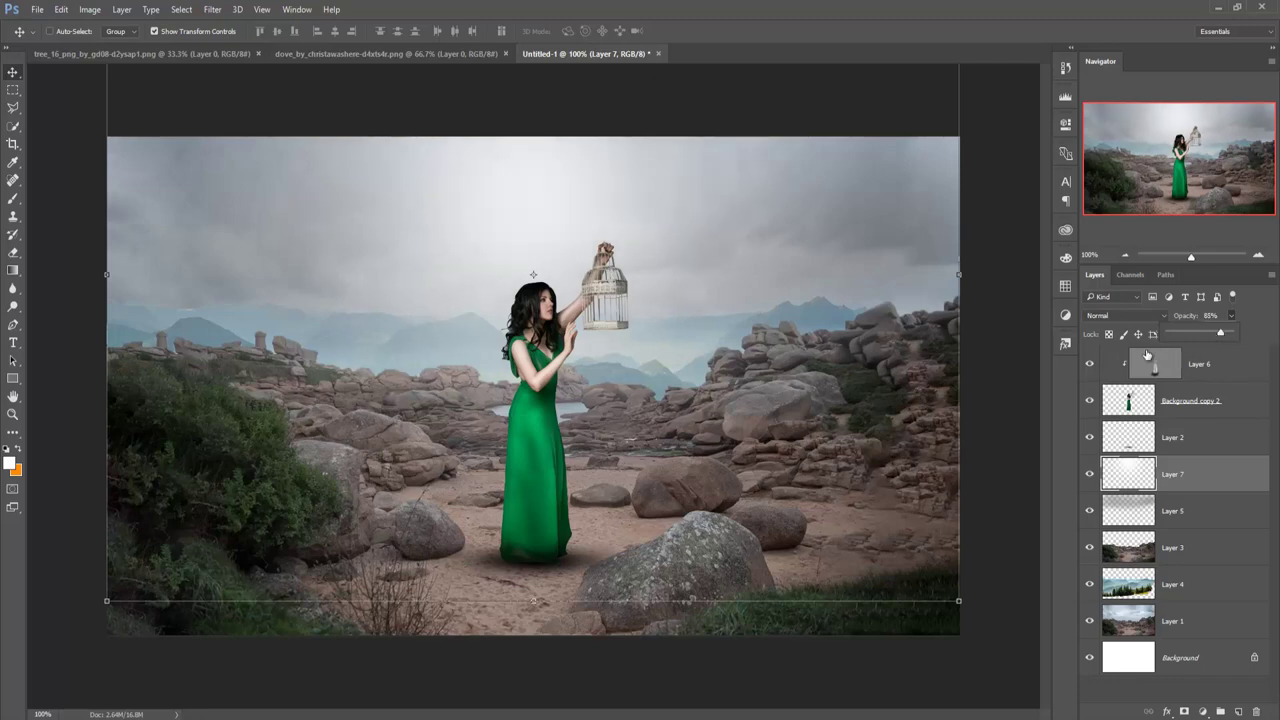
{"action": "left_click", "coordinate": [12, 73]}
{"action": "left_click", "coordinate": [13, 304]}
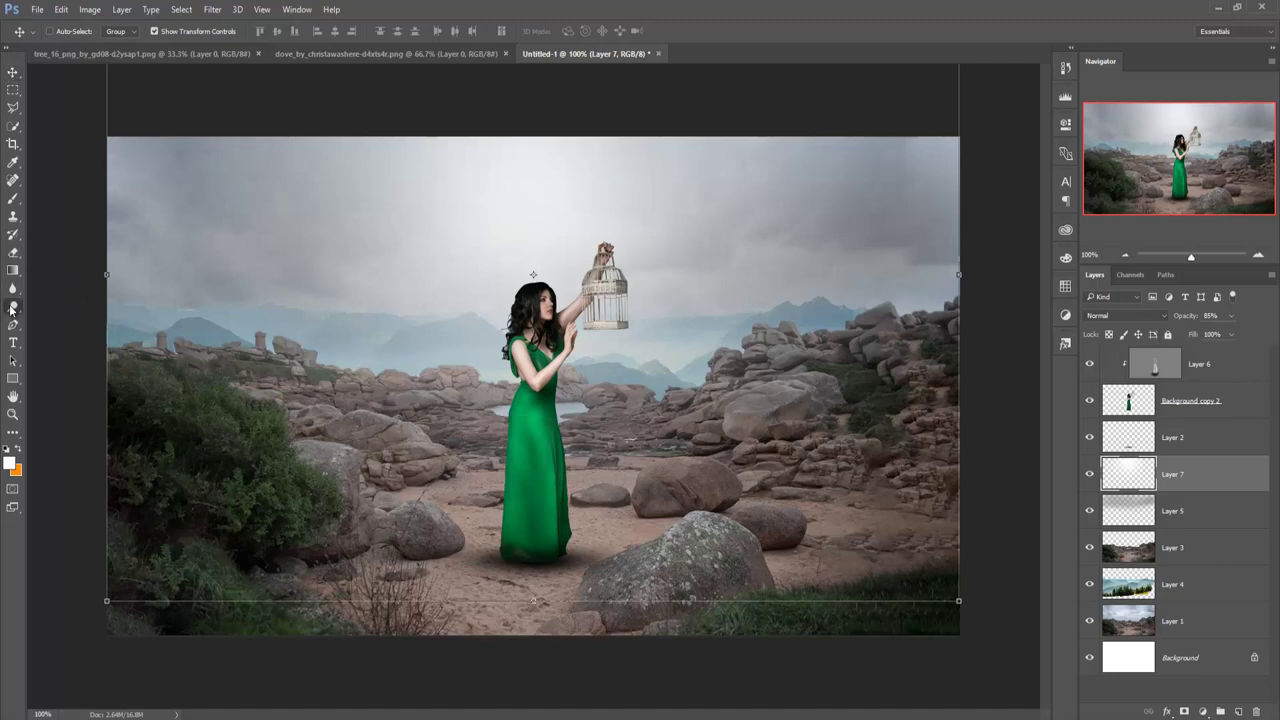
{"action": "left_click", "coordinate": [13, 288]}
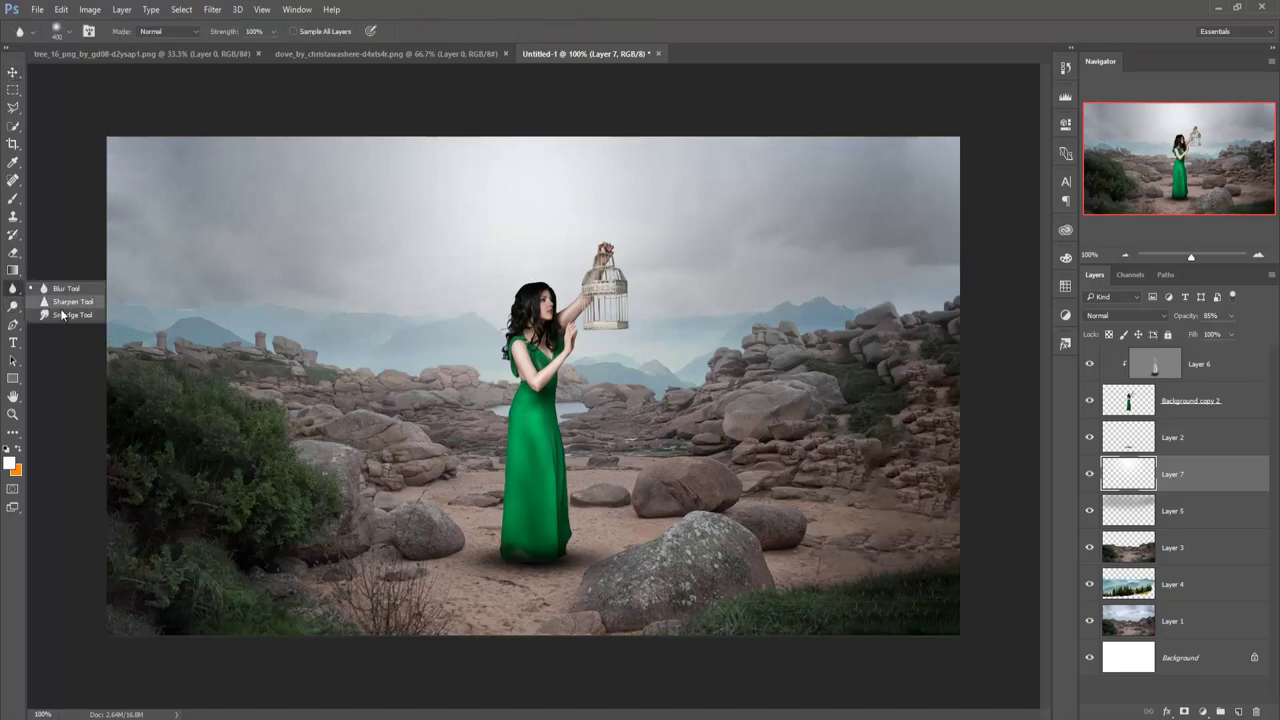
Smudge the top and right edges of the hair on Background copy 2 into wisps, then zoom out.
{"action": "left_click", "coordinate": [65, 318]}
{"action": "key", "text": "ctrl+plus"}
{"action": "key", "text": "ctrl+plus"}
{"action": "key", "text": "ctrl+plus"}
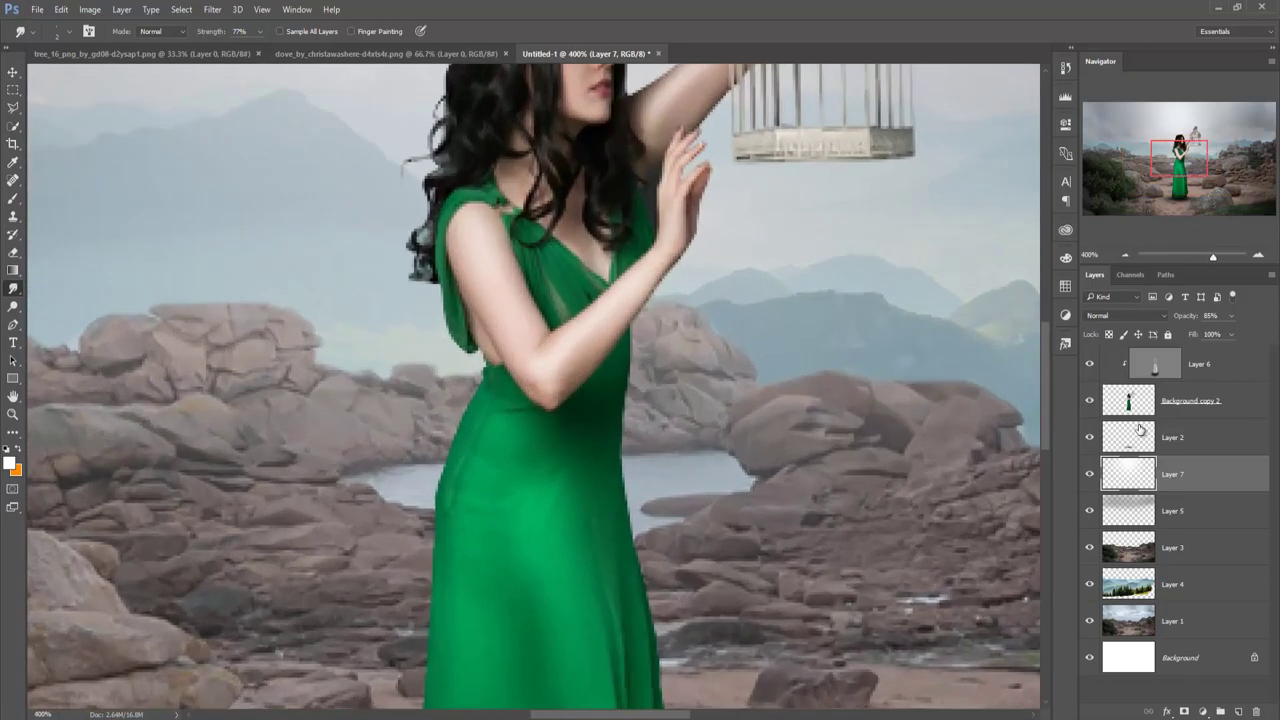
{"action": "left_click", "coordinate": [1128, 404]}
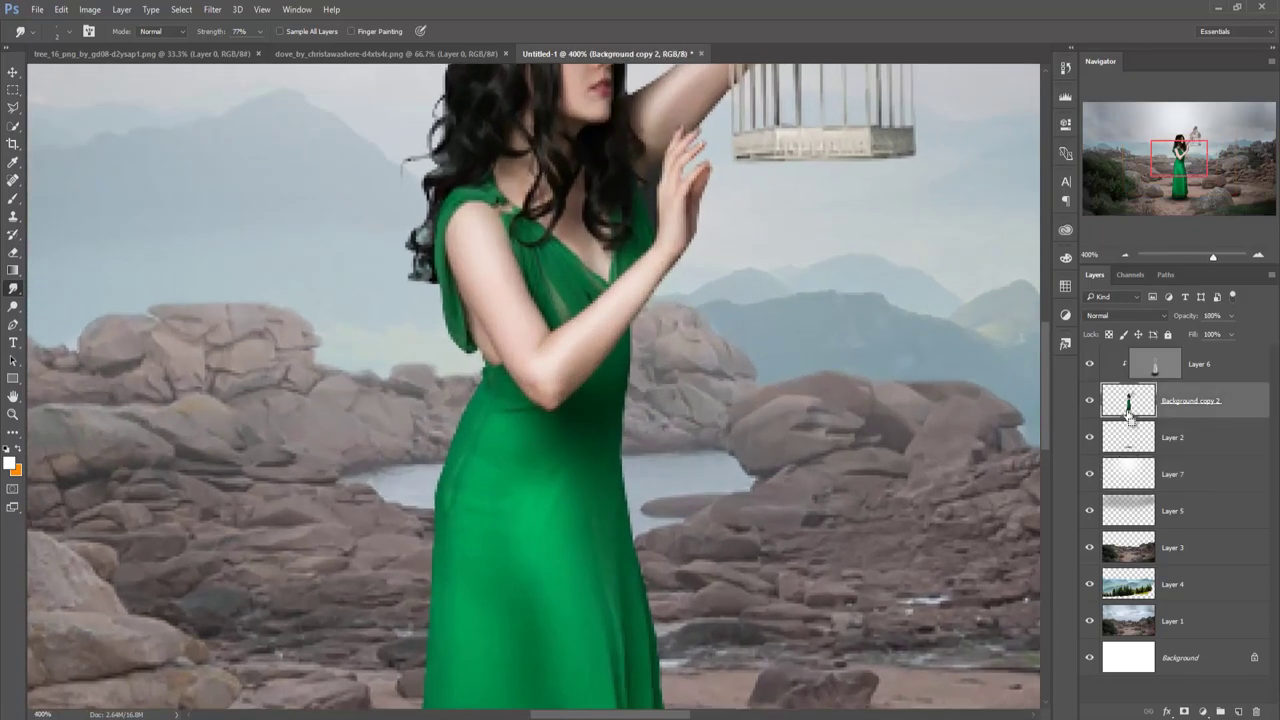
{"action": "key", "text": "ctrl+plus"}
{"action": "key", "text": "ctrl+plus"}
{"action": "left_click_drag", "start_coordinate": [526, 148], "coordinate": [632, 457]}
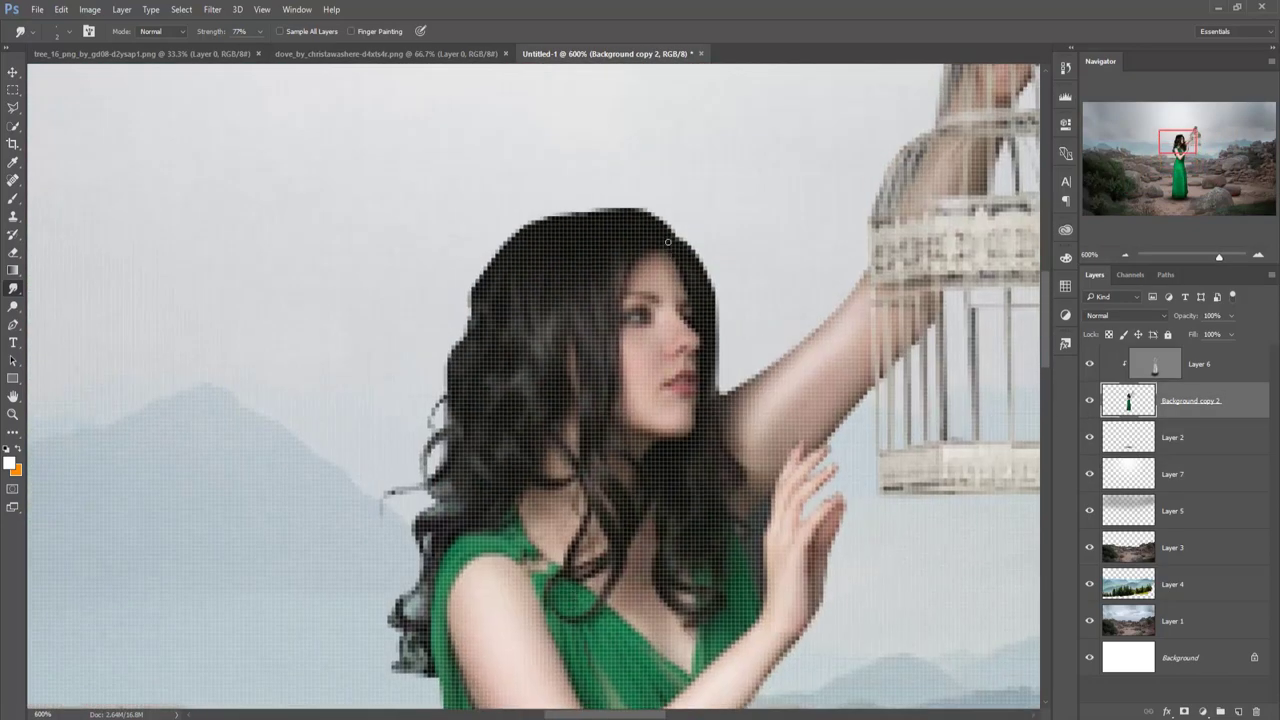
{"action": "mouse_move", "coordinate": [675, 242]}
{"action": "left_mouse_down"}
{"action": "mouse_move", "coordinate": [635, 187]}
{"action": "mouse_move", "coordinate": [511, 241]}
{"action": "mouse_move", "coordinate": [462, 282]}
{"action": "mouse_move", "coordinate": [425, 395]}
{"action": "mouse_move", "coordinate": [476, 288]}
{"action": "mouse_move", "coordinate": [590, 195]}
{"action": "mouse_move", "coordinate": [515, 225]}
{"action": "mouse_move", "coordinate": [440, 290]}
{"action": "left_mouse_up"}
{"action": "mouse_move", "coordinate": [679, 268]}
{"action": "left_mouse_down"}
{"action": "mouse_move", "coordinate": [718, 300]}
{"action": "mouse_move", "coordinate": [725, 380]}
{"action": "left_mouse_up"}
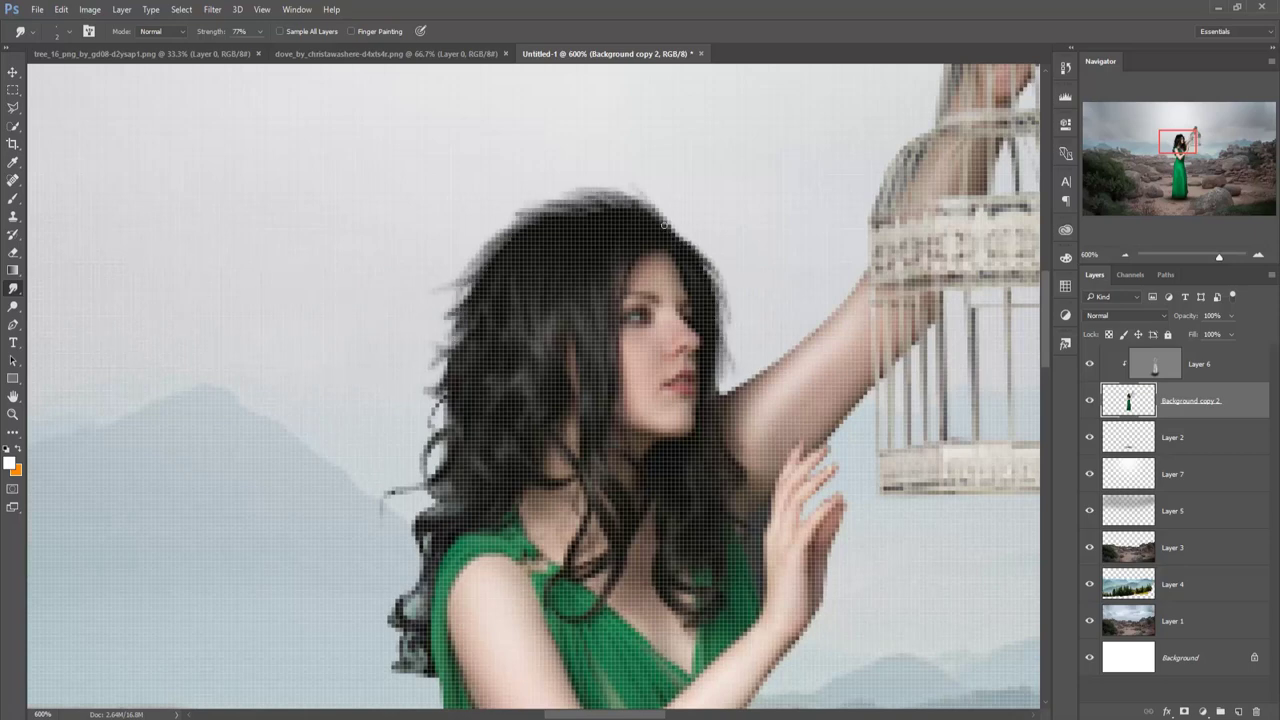
{"action": "mouse_move", "coordinate": [635, 196]}
{"action": "left_mouse_down"}
{"action": "mouse_move", "coordinate": [546, 209]}
{"action": "mouse_move", "coordinate": [495, 235]}
{"action": "mouse_move", "coordinate": [660, 215]}
{"action": "mouse_move", "coordinate": [722, 290]}
{"action": "left_mouse_up"}
{"action": "key", "text": "v"}
{"action": "key", "text": "ctrl+1"}
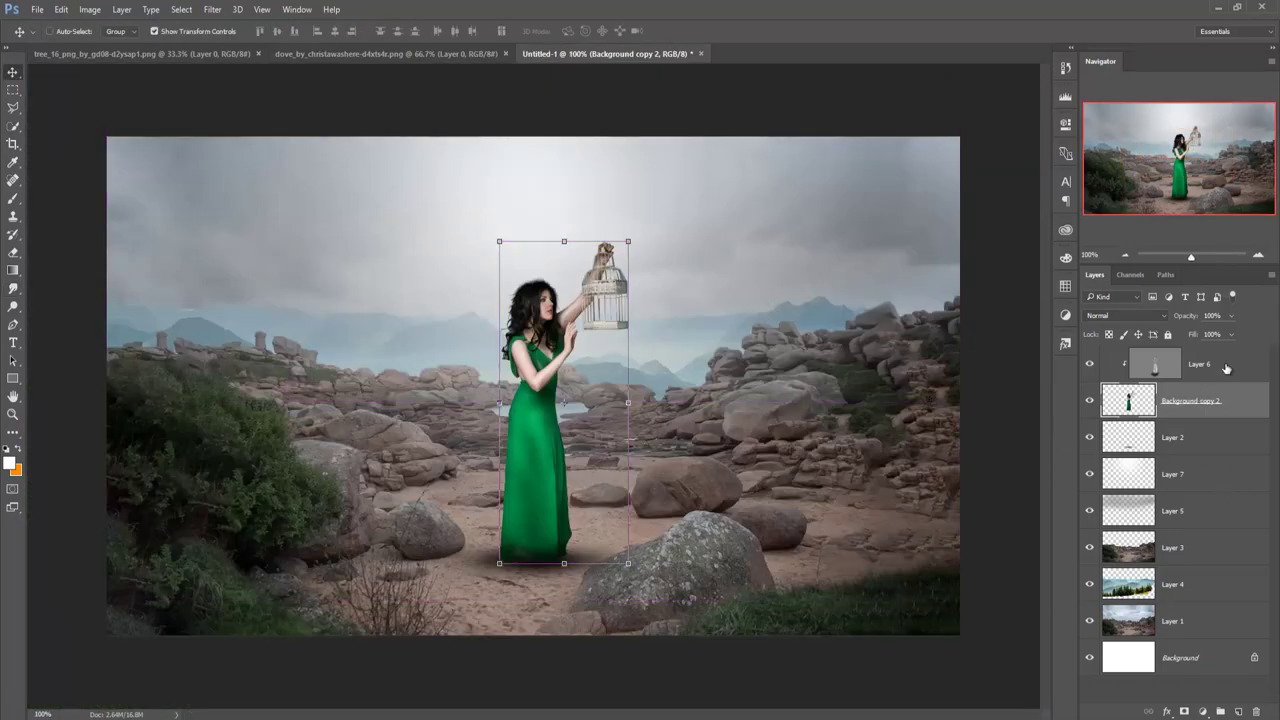
Apply a Camera Raw Filter with Exposure +0.25 to the Background copy 2 layer.
{"action": "left_click", "coordinate": [1226, 368]}
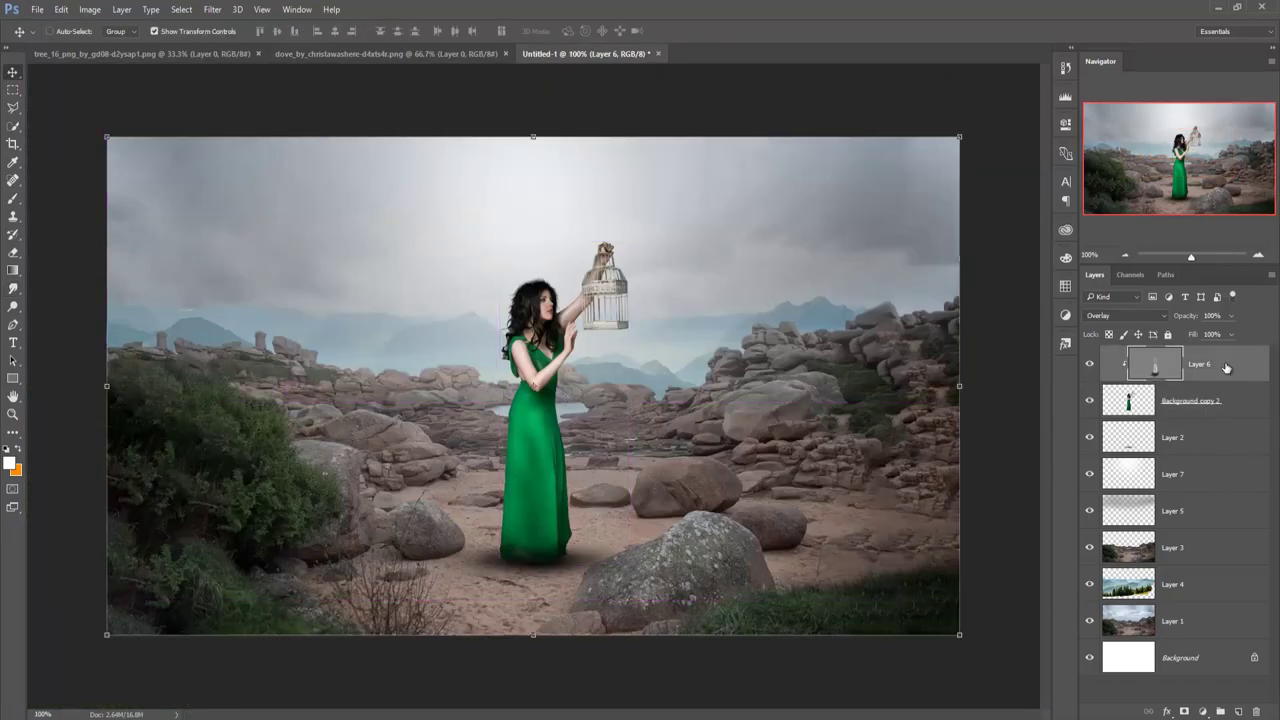
{"action": "left_click", "coordinate": [1117, 409]}
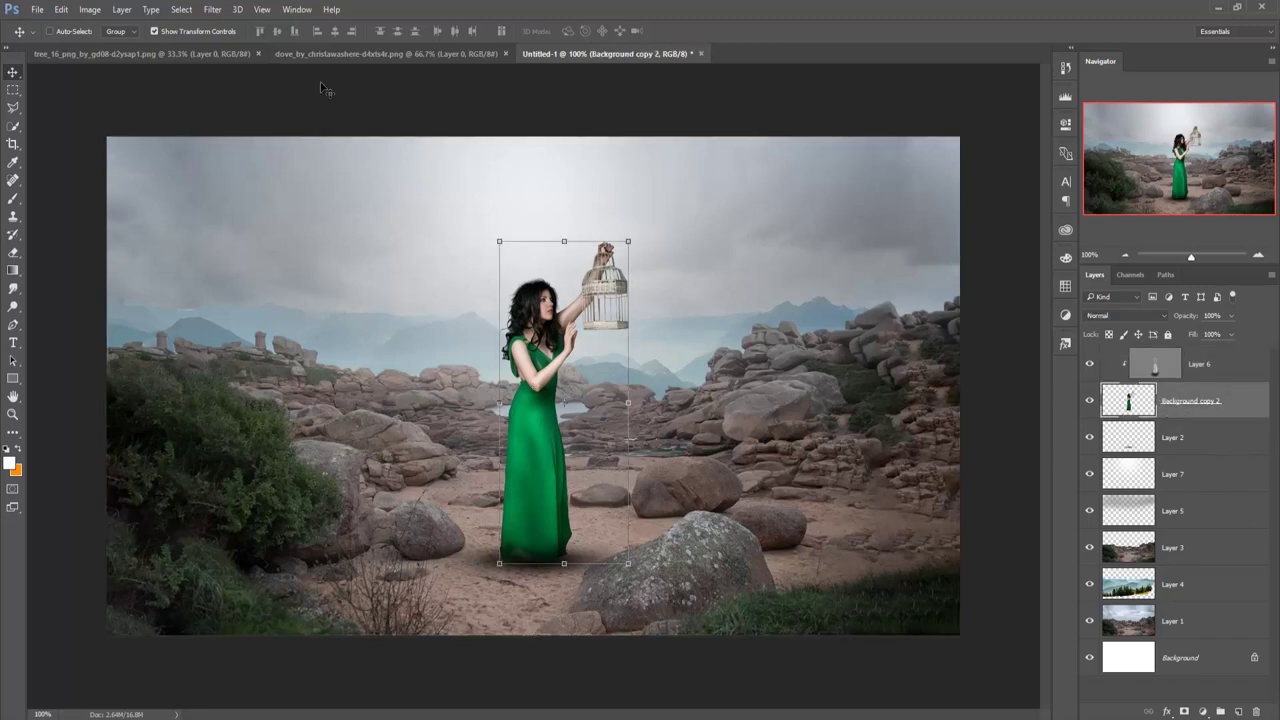
{"action": "left_click", "coordinate": [212, 9]}
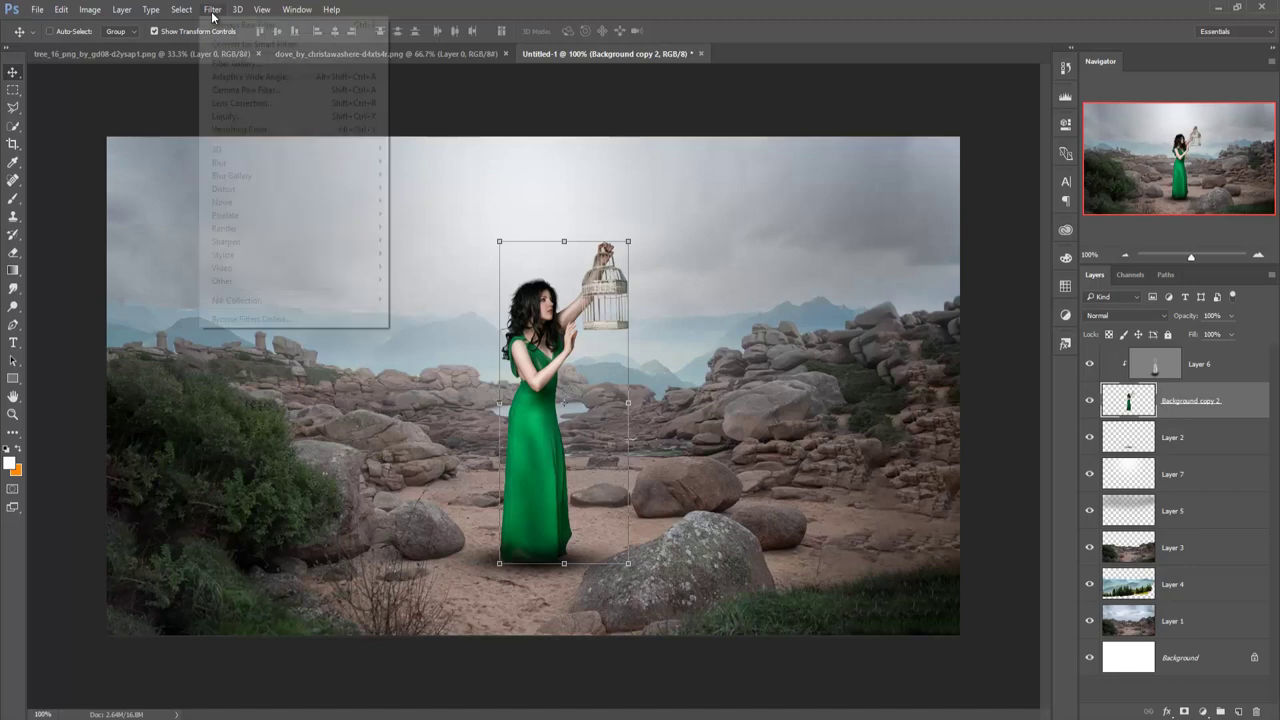
{"action": "left_click", "coordinate": [234, 90]}
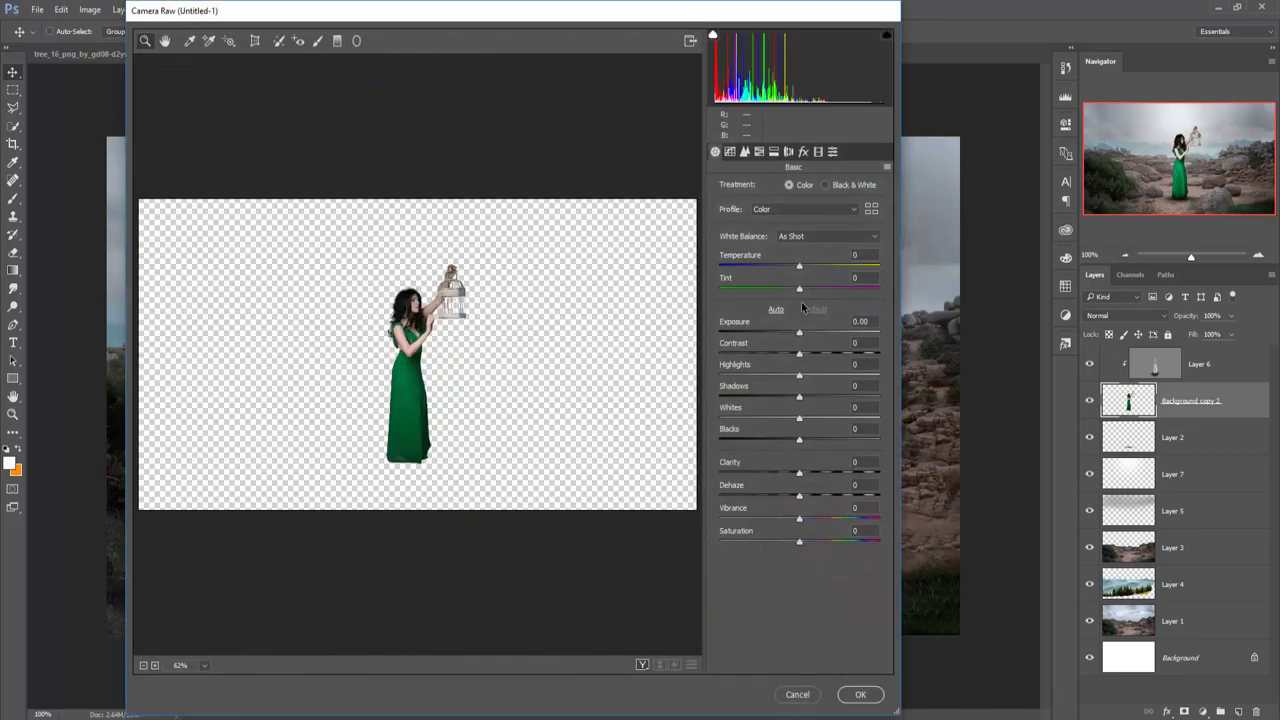
{"action": "left_click_drag", "start_coordinate": [799, 335], "coordinate": [807, 335]}
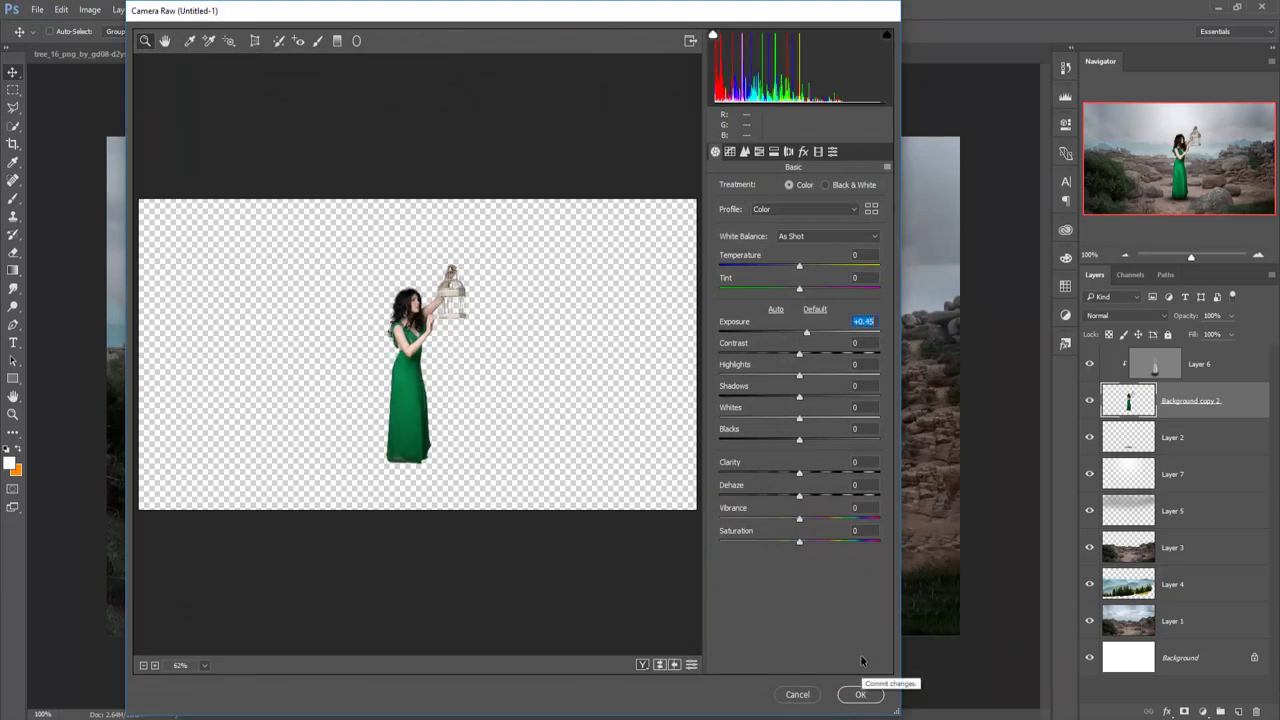
{"action": "left_click_drag", "start_coordinate": [807, 335], "coordinate": [803, 336]}
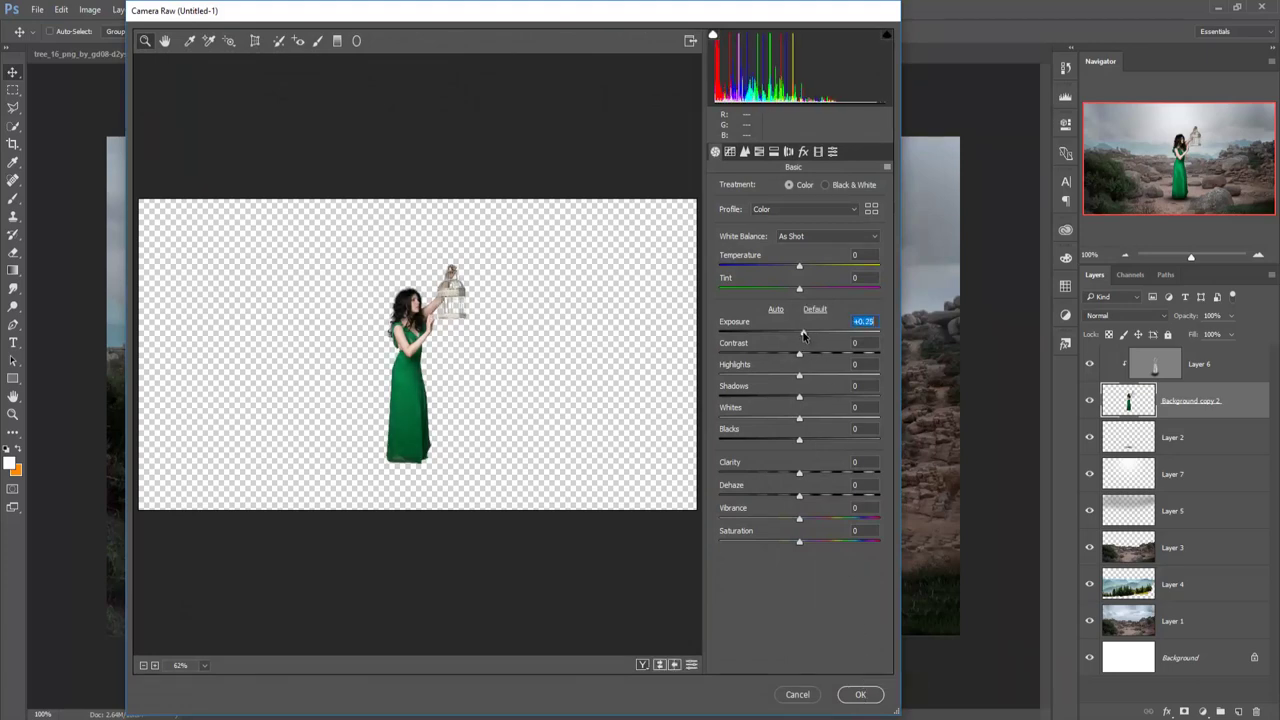
{"action": "left_click", "coordinate": [862, 694]}
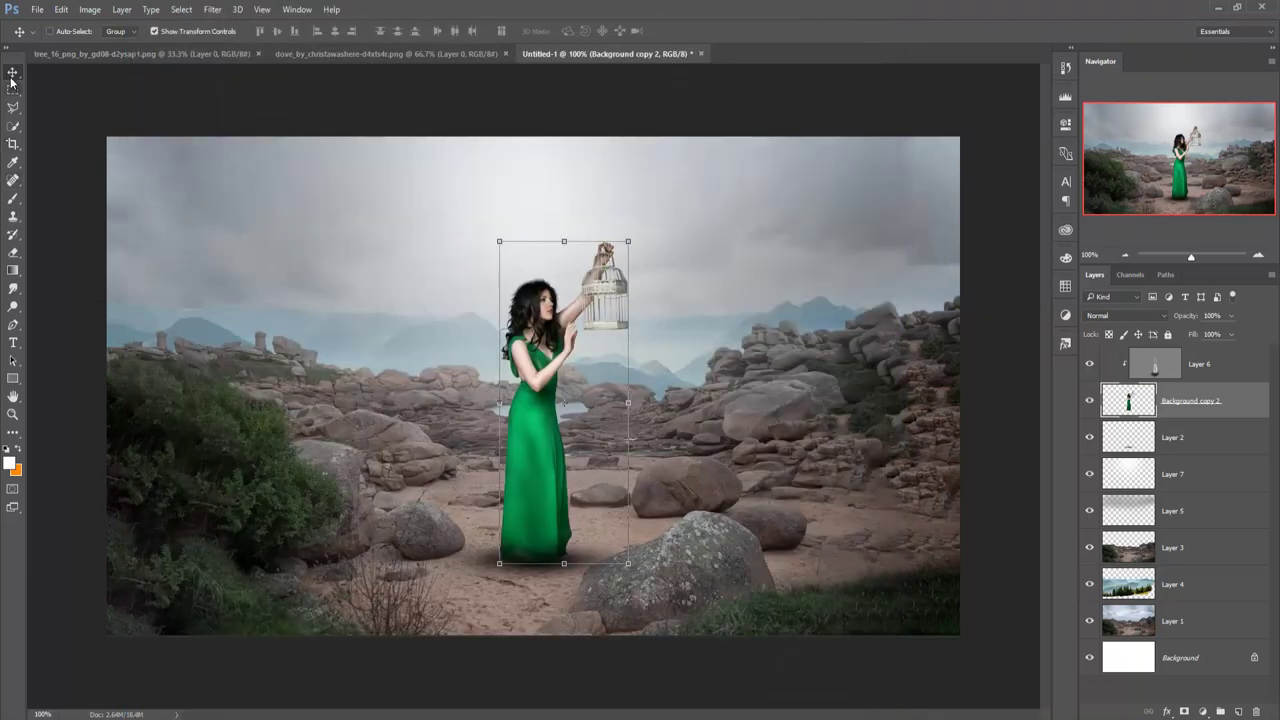
Copy the dove into the composite as Layer 8, above Layer 6 and released from clipping.
{"action": "left_click", "coordinate": [361, 53]}
{"action": "left_click_drag", "start_coordinate": [361, 53], "coordinate": [978, 157]}
{"action": "left_click_drag", "start_coordinate": [1000, 350], "coordinate": [669, 343]}
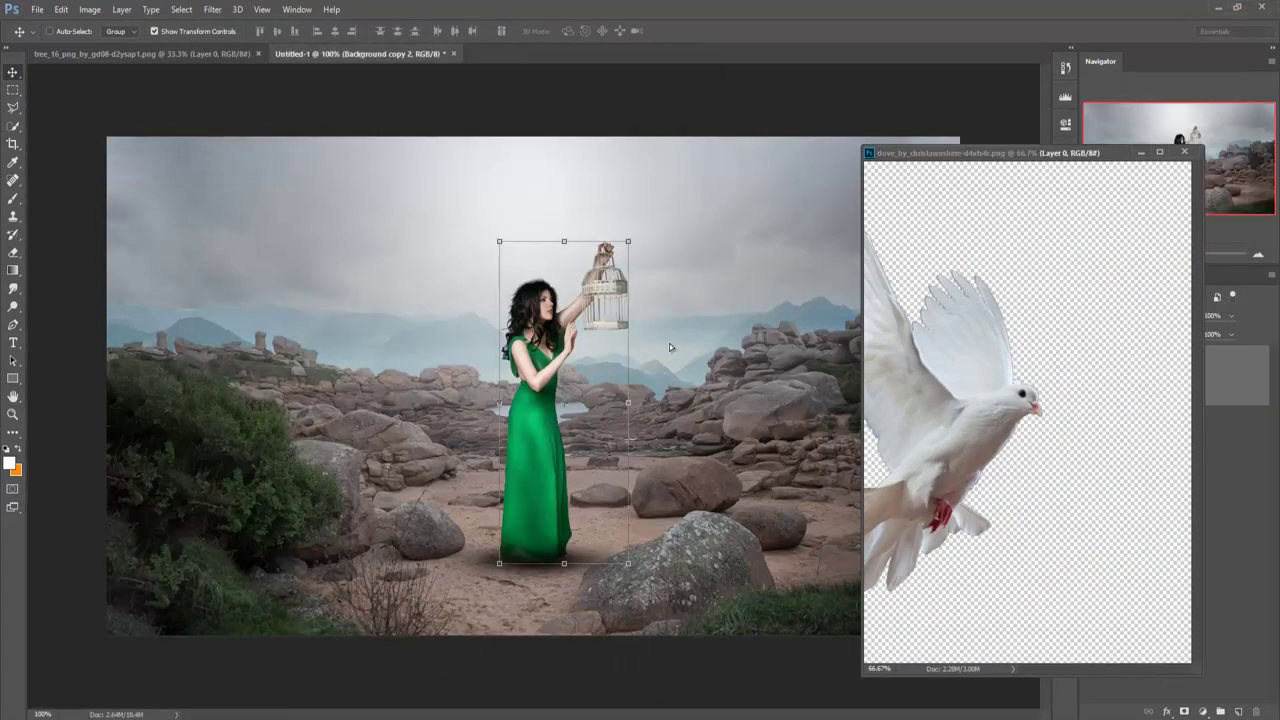
{"action": "left_click", "coordinate": [1143, 154]}
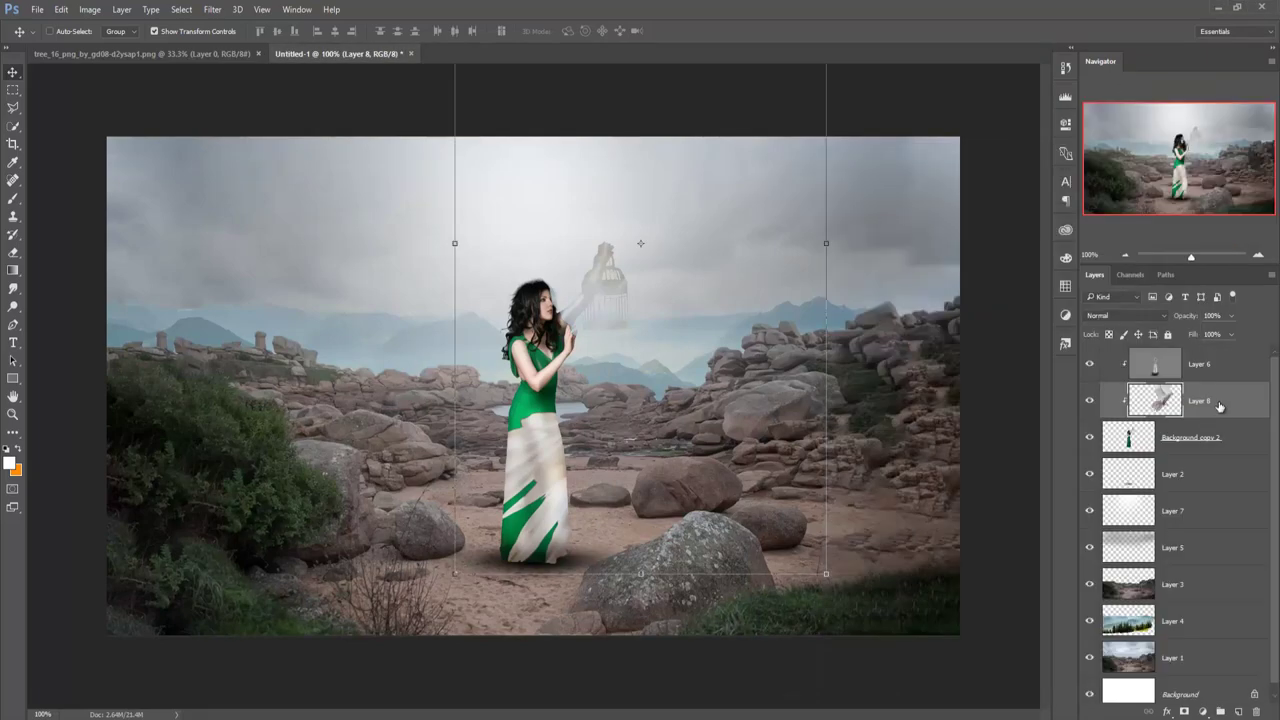
{"action": "left_click_drag", "start_coordinate": [1208, 392], "coordinate": [1207, 360]}
{"action": "right_click", "coordinate": [1207, 361]}
{"action": "left_click", "coordinate": [1150, 338]}
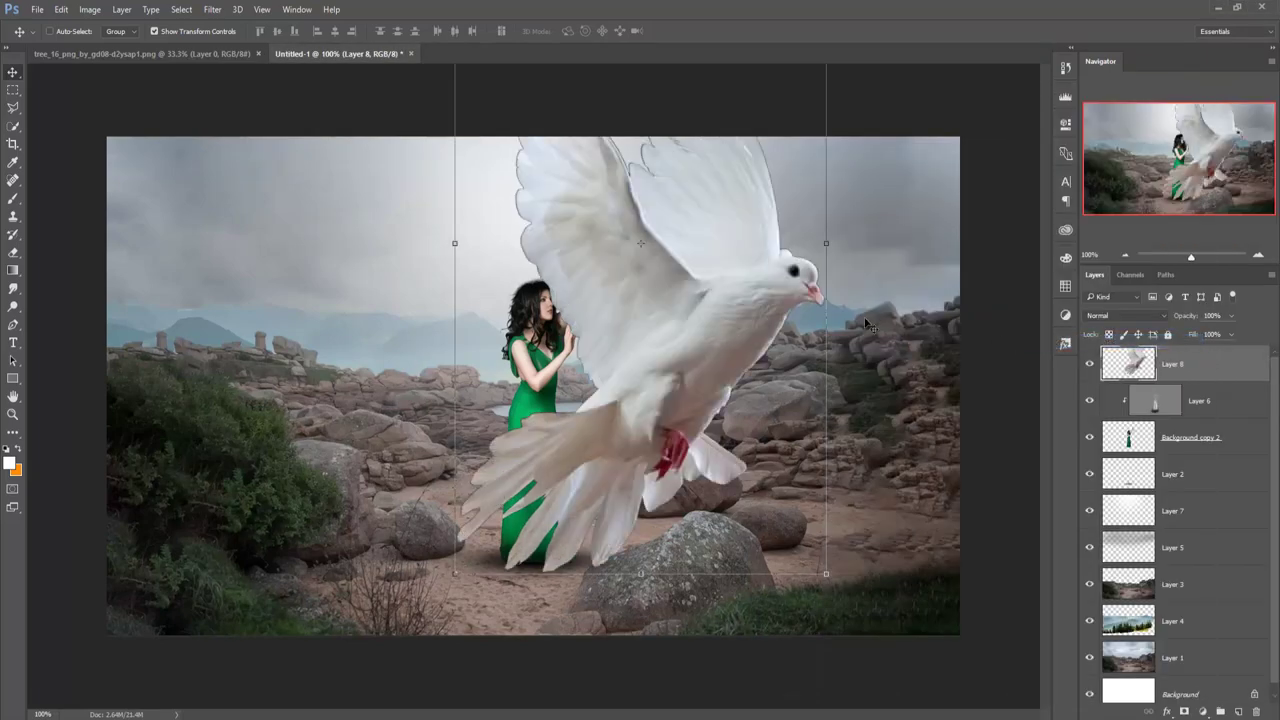
Shrink the dove to about 9% and place it in the sky right of the cage.
{"action": "left_click_drag", "start_coordinate": [826, 573], "coordinate": [612, 331]}
{"action": "left_click_drag", "start_coordinate": [645, 289], "coordinate": [674, 293]}
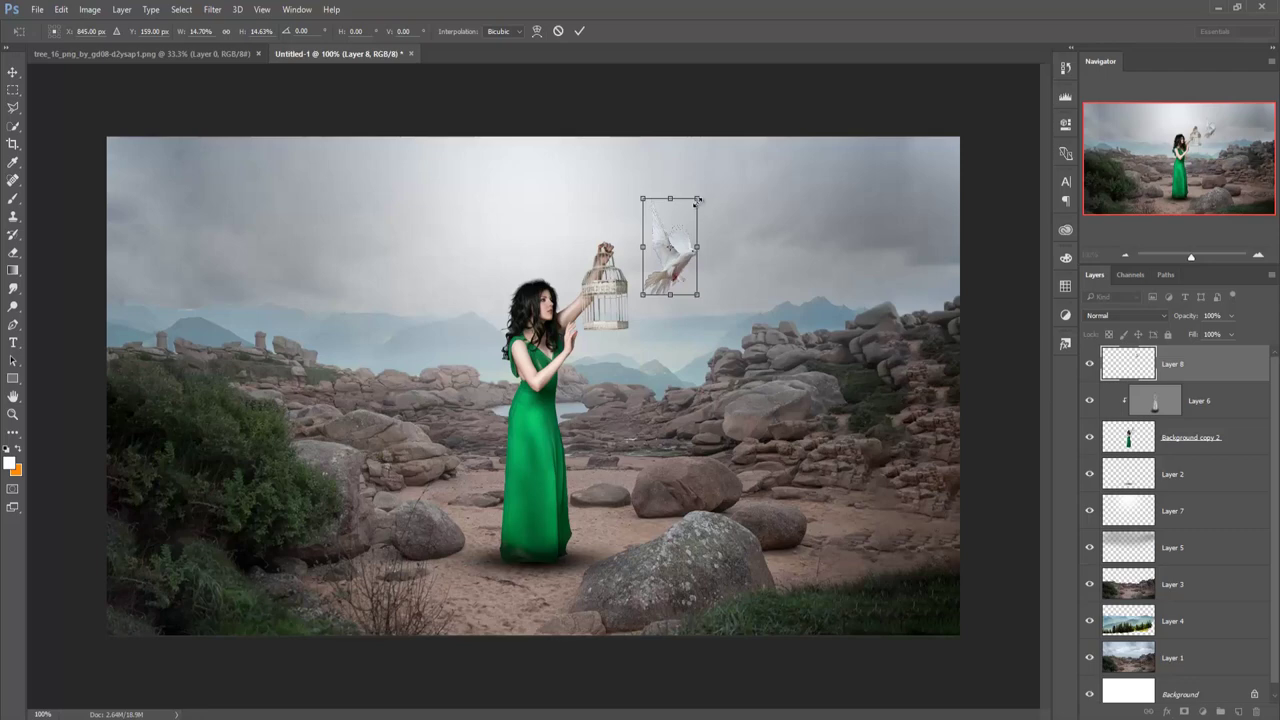
{"action": "mouse_move", "coordinate": [697, 200]}
{"action": "left_mouse_down"}
{"action": "mouse_move", "coordinate": [687, 217]}
{"action": "mouse_move", "coordinate": [724, 235]}
{"action": "left_mouse_up"}
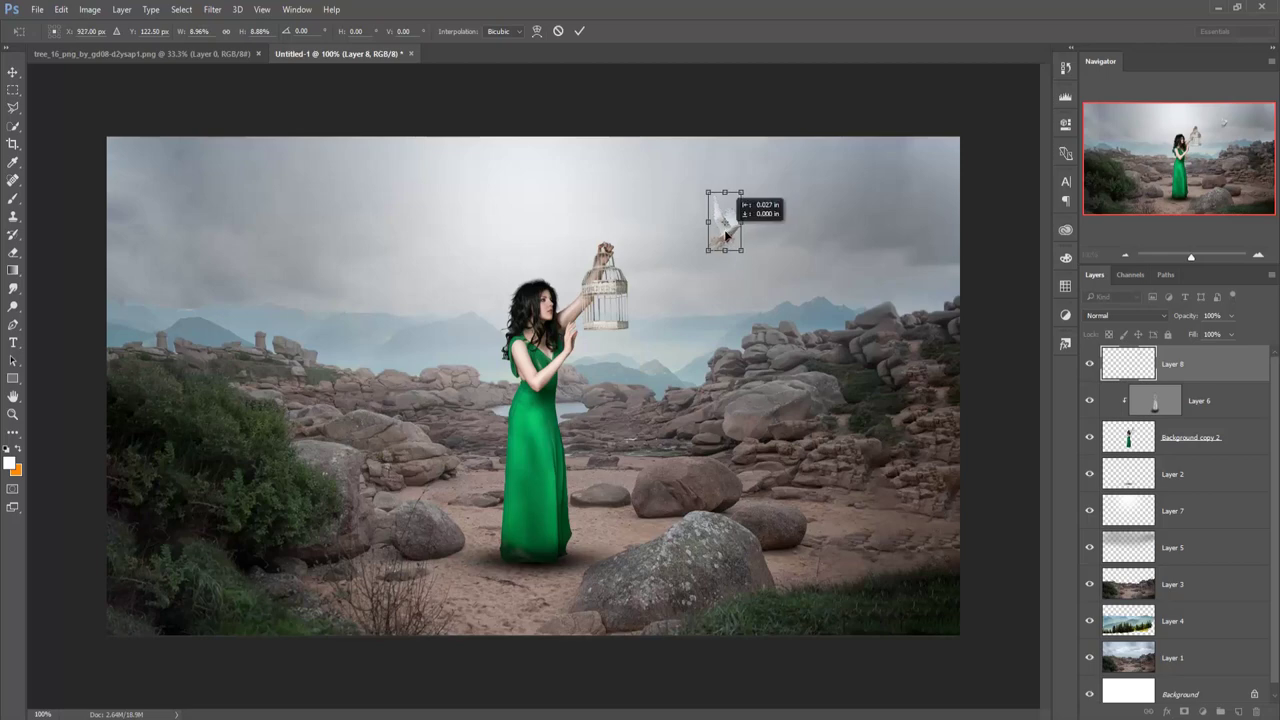
{"action": "left_click", "coordinate": [580, 33]}
{"action": "right_click", "coordinate": [1198, 362]}
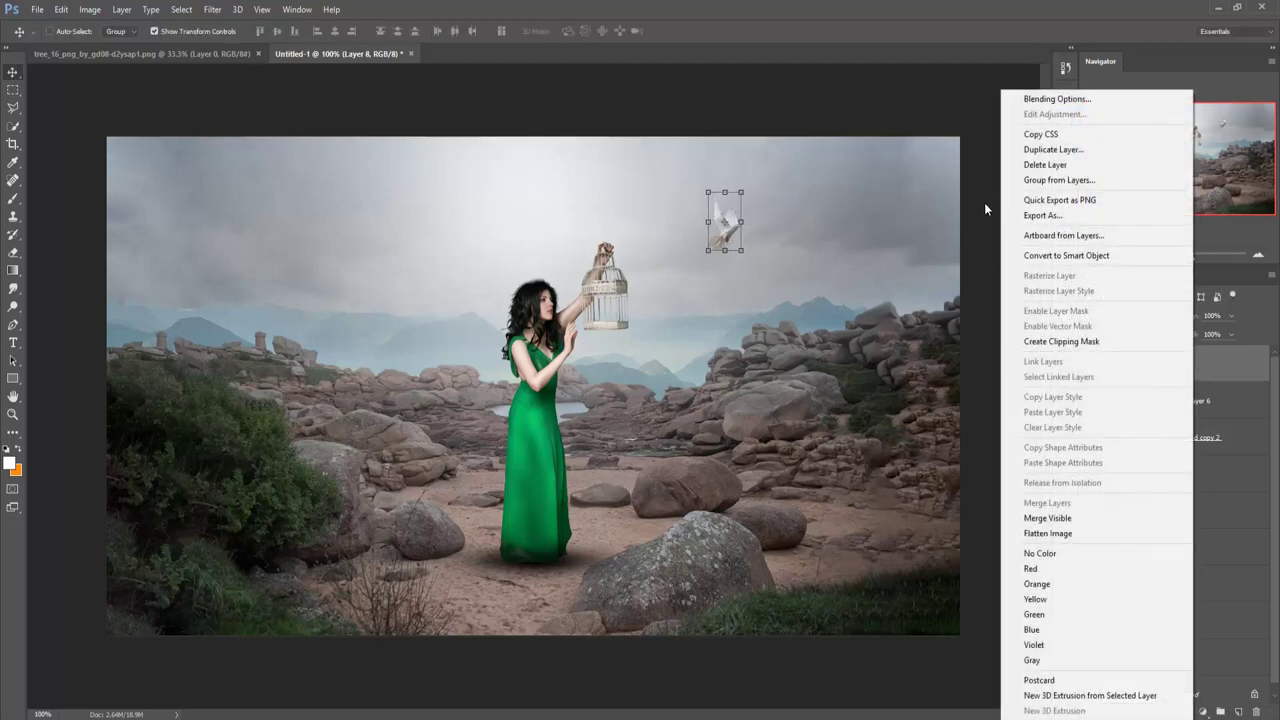
Duplicate the dove layer, then undo the duplicate.
{"action": "left_click", "coordinate": [1053, 149]}
{"action": "left_click", "coordinate": [752, 225]}
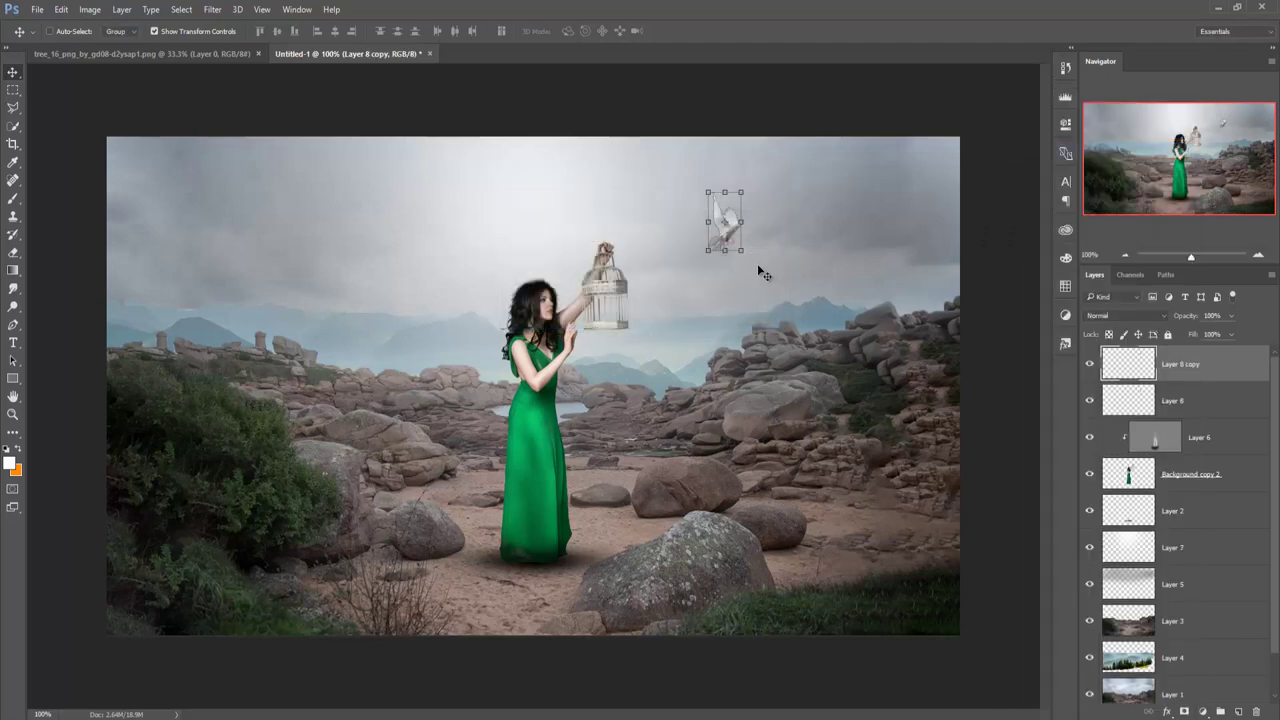
{"action": "key", "text": "ctrl+e"}
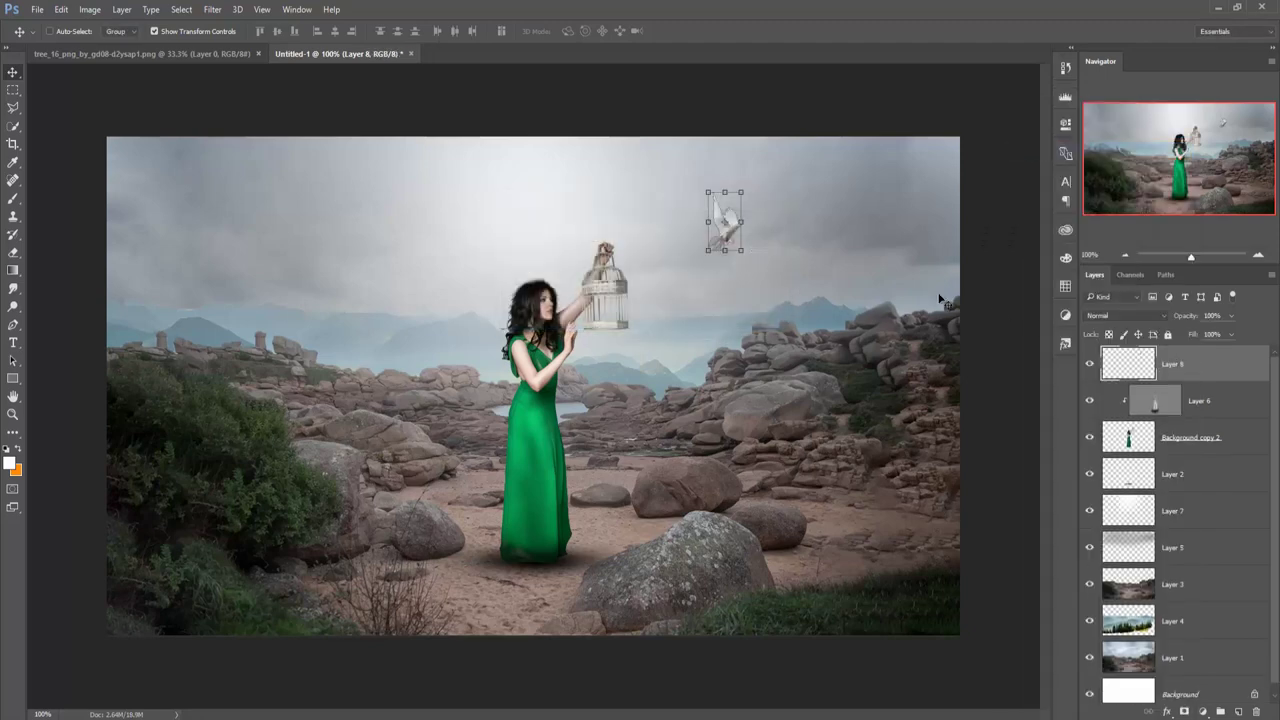
Apply a Camera Raw Filter with Exposure +0.20 to the dove on Layer 8.
{"action": "left_click", "coordinate": [212, 9]}
{"action": "left_click", "coordinate": [232, 89]}
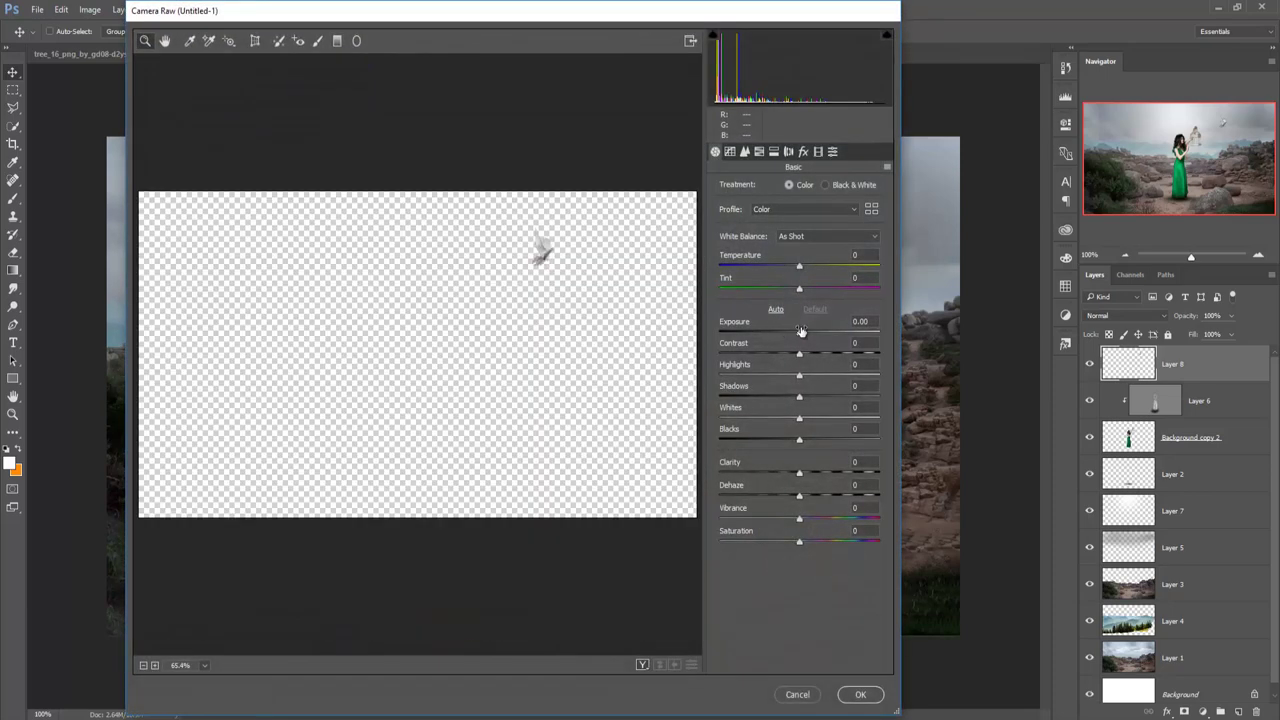
{"action": "left_click_drag", "start_coordinate": [801, 330], "coordinate": [802, 337]}
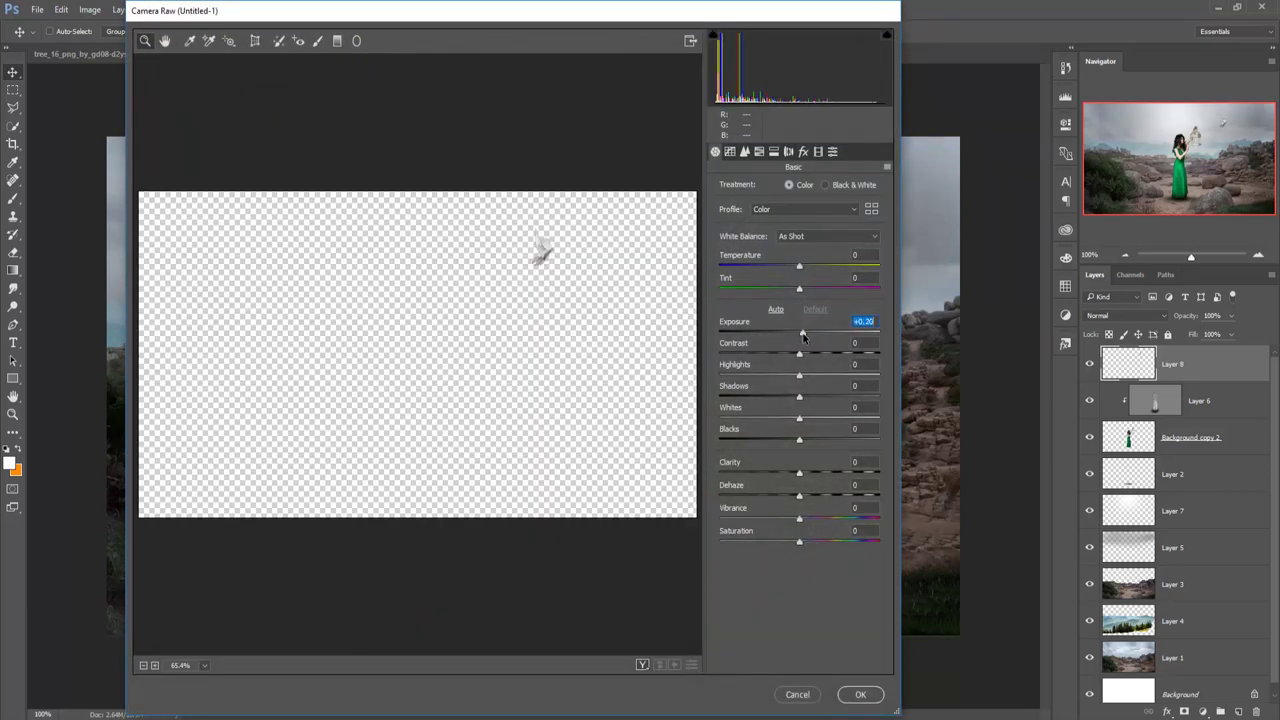
{"action": "left_click", "coordinate": [861, 694]}
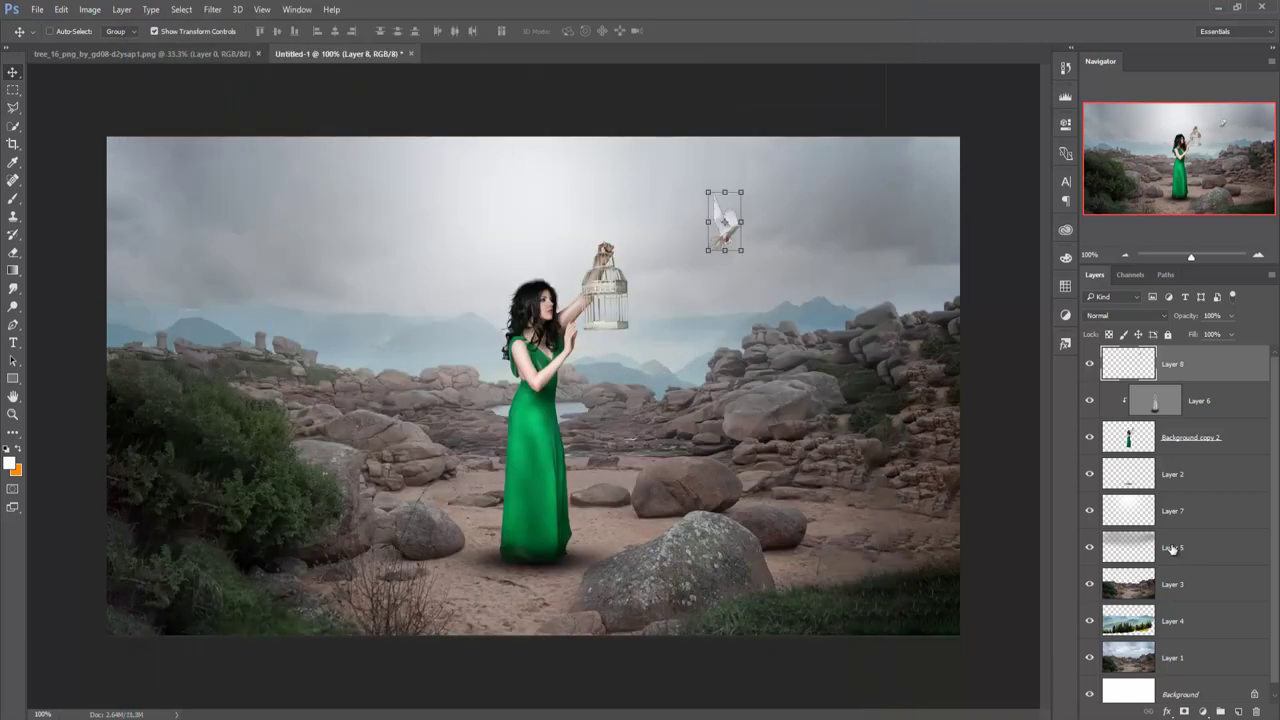
Enlarge the Layer 8 dove slightly and move it higher and further right.
{"action": "left_click_drag", "start_coordinate": [741, 190], "coordinate": [750, 178]}
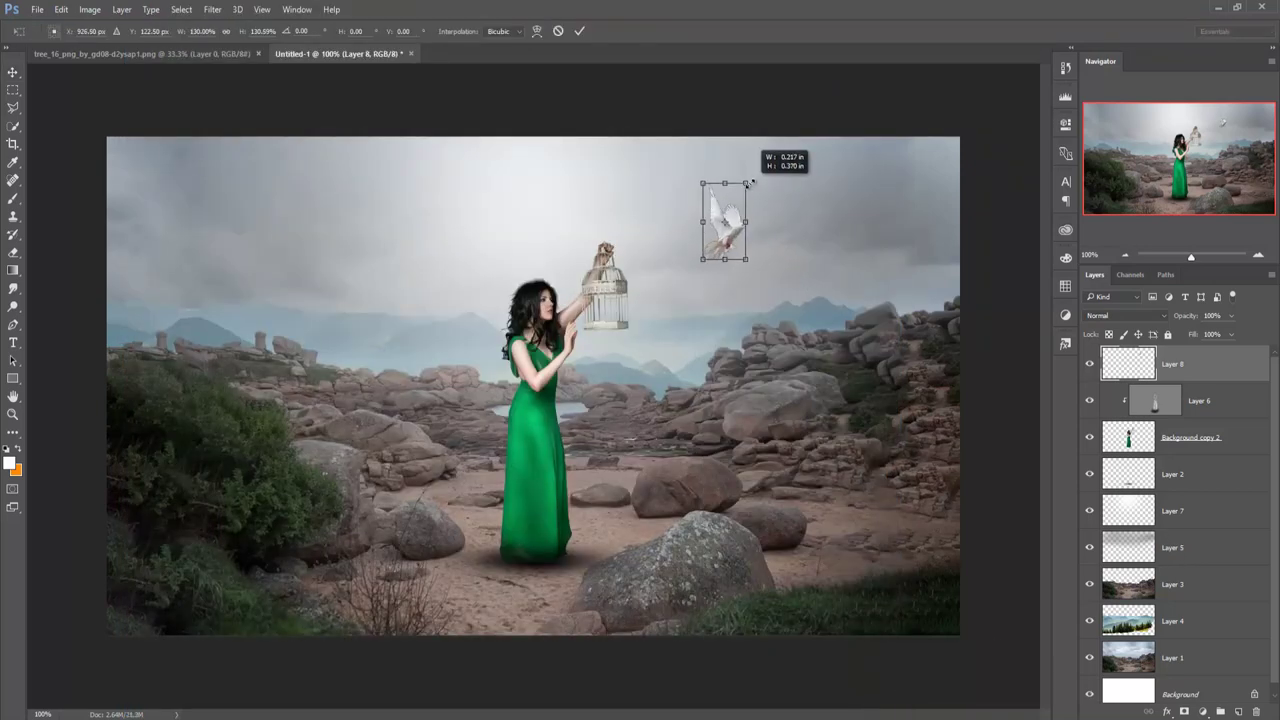
{"action": "mouse_move", "coordinate": [731, 240]}
{"action": "left_mouse_down"}
{"action": "mouse_move", "coordinate": [776, 218]}
{"action": "mouse_move", "coordinate": [768, 225]}
{"action": "left_mouse_up"}
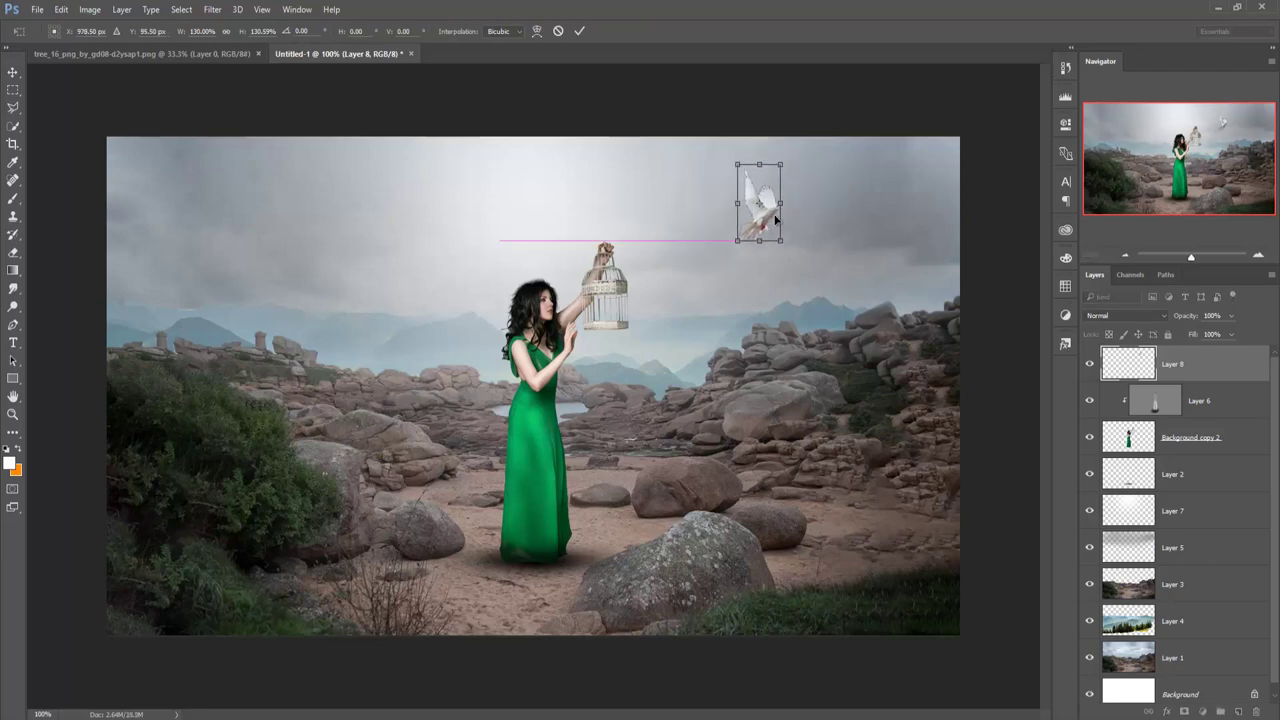
{"action": "left_click", "coordinate": [581, 32]}
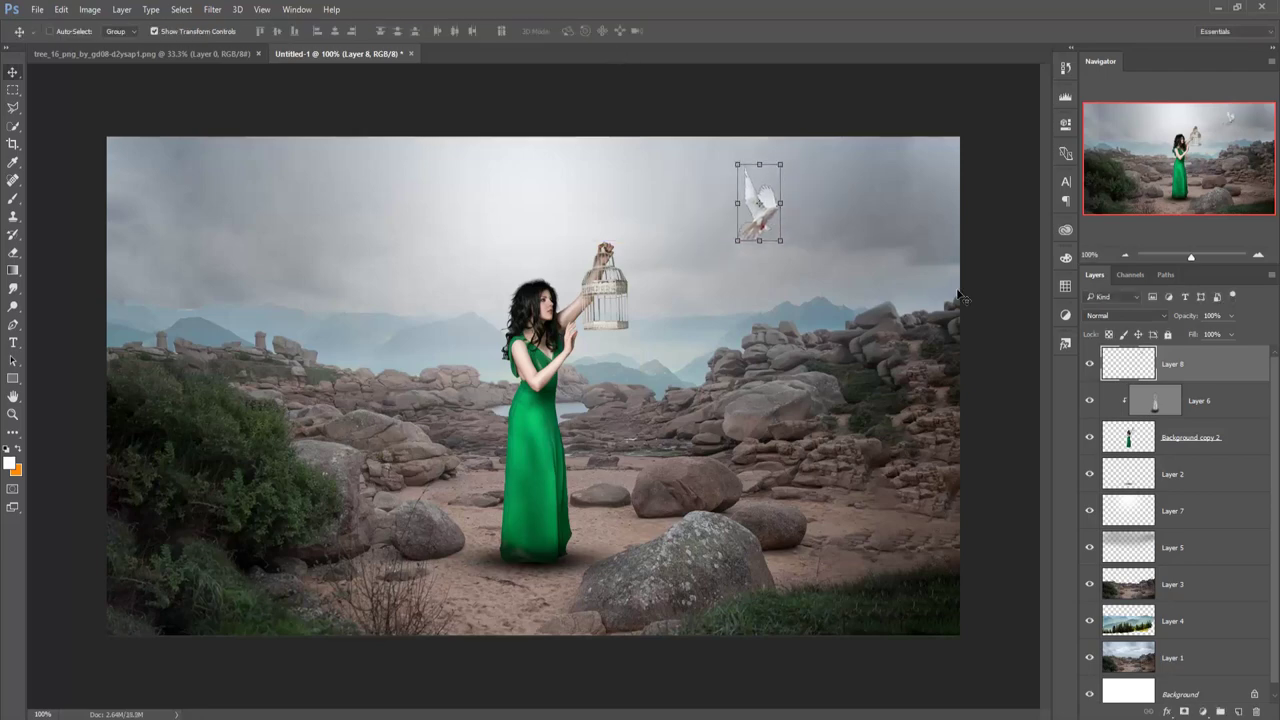
Duplicate the dove as Layer 8 copy, then shrink it and place it beside the birdcage.
{"action": "right_click", "coordinate": [1218, 364]}
{"action": "left_click", "coordinate": [1073, 150]}
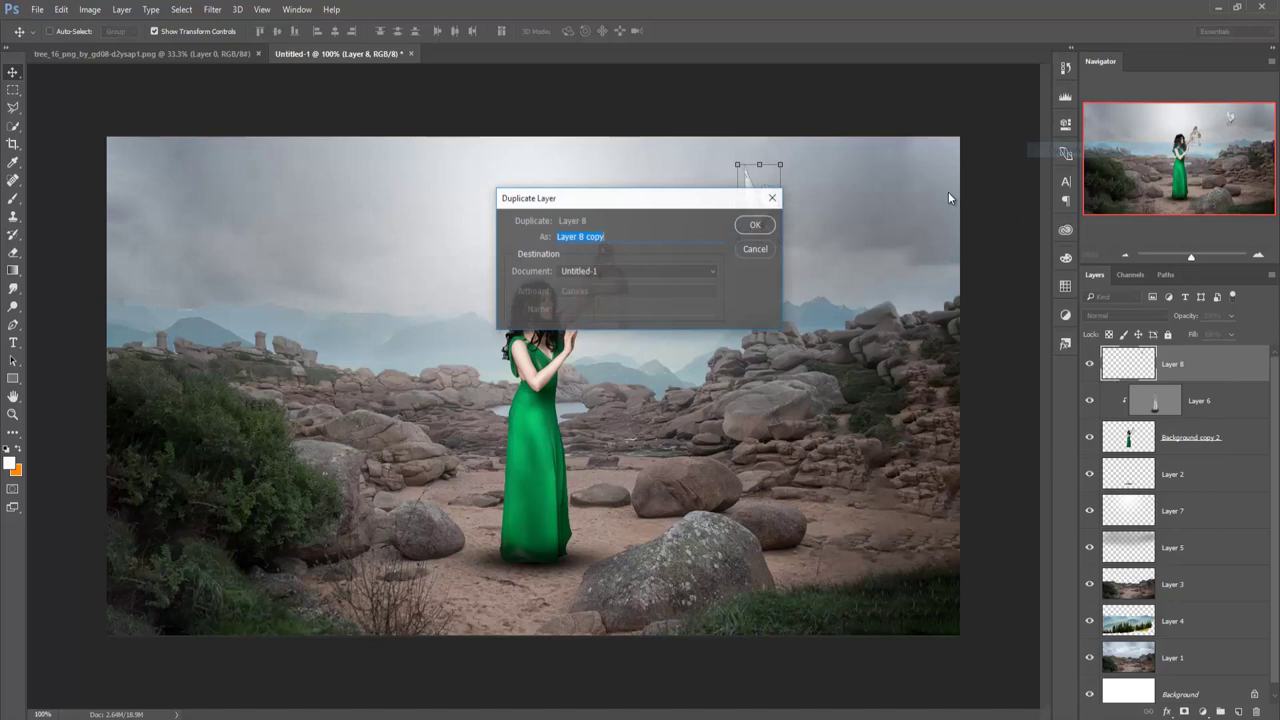
{"action": "left_click", "coordinate": [752, 222]}
{"action": "key", "text": "ctrl+t"}
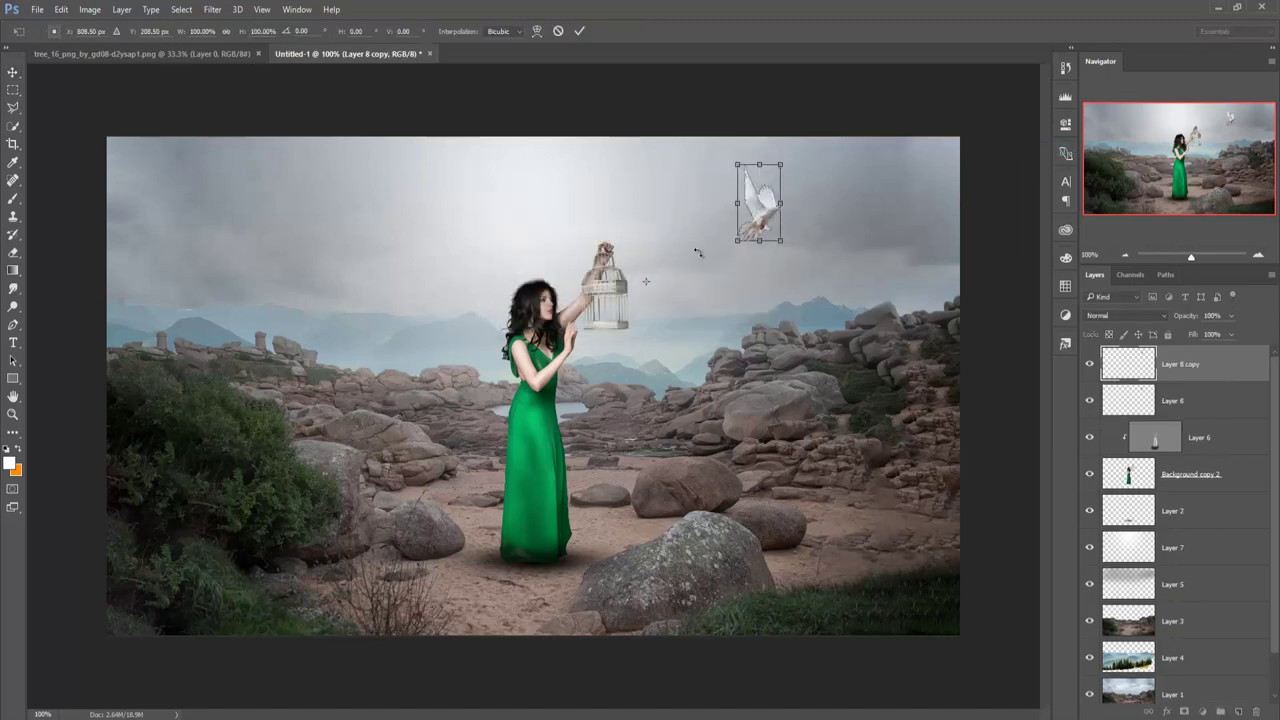
{"action": "left_click_drag", "start_coordinate": [743, 226], "coordinate": [650, 285]}
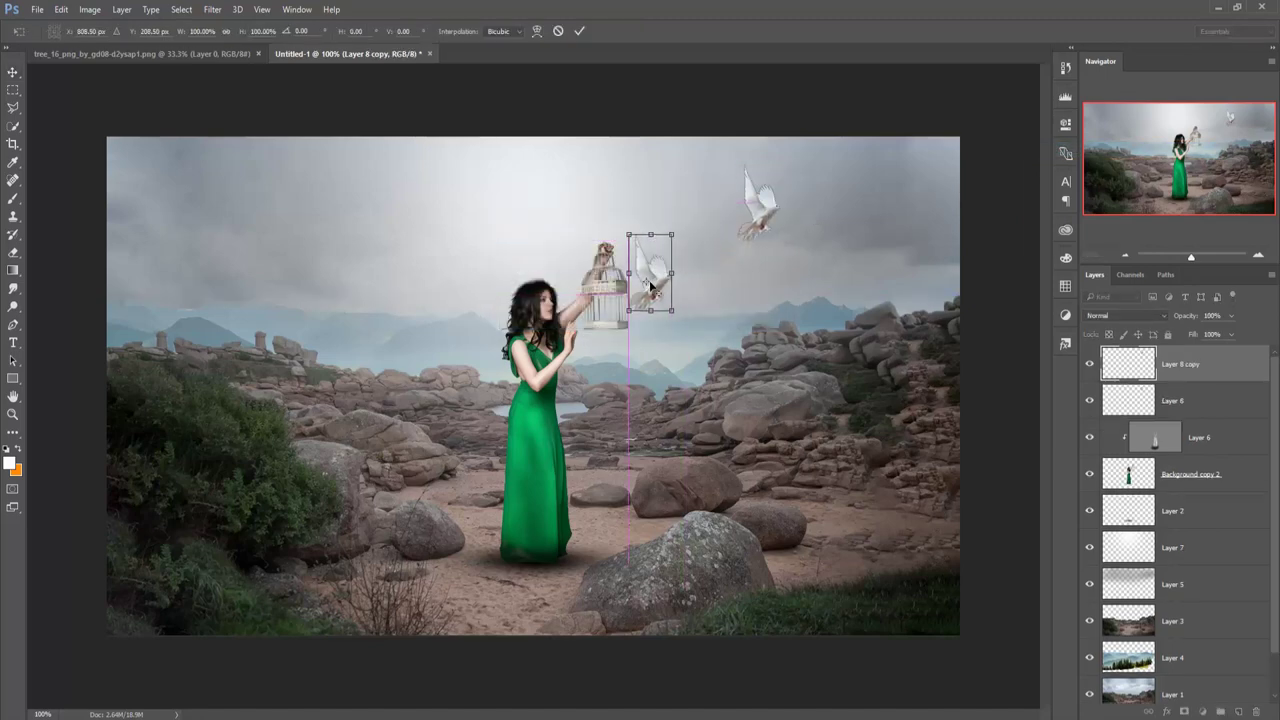
{"action": "mouse_move", "coordinate": [673, 236]}
{"action": "left_mouse_down"}
{"action": "mouse_move", "coordinate": [655, 297]}
{"action": "mouse_move", "coordinate": [659, 262]}
{"action": "left_mouse_up"}
{"action": "mouse_move", "coordinate": [650, 298]}
{"action": "left_mouse_down"}
{"action": "mouse_move", "coordinate": [641, 309]}
{"action": "mouse_move", "coordinate": [650, 298]}
{"action": "left_mouse_up"}
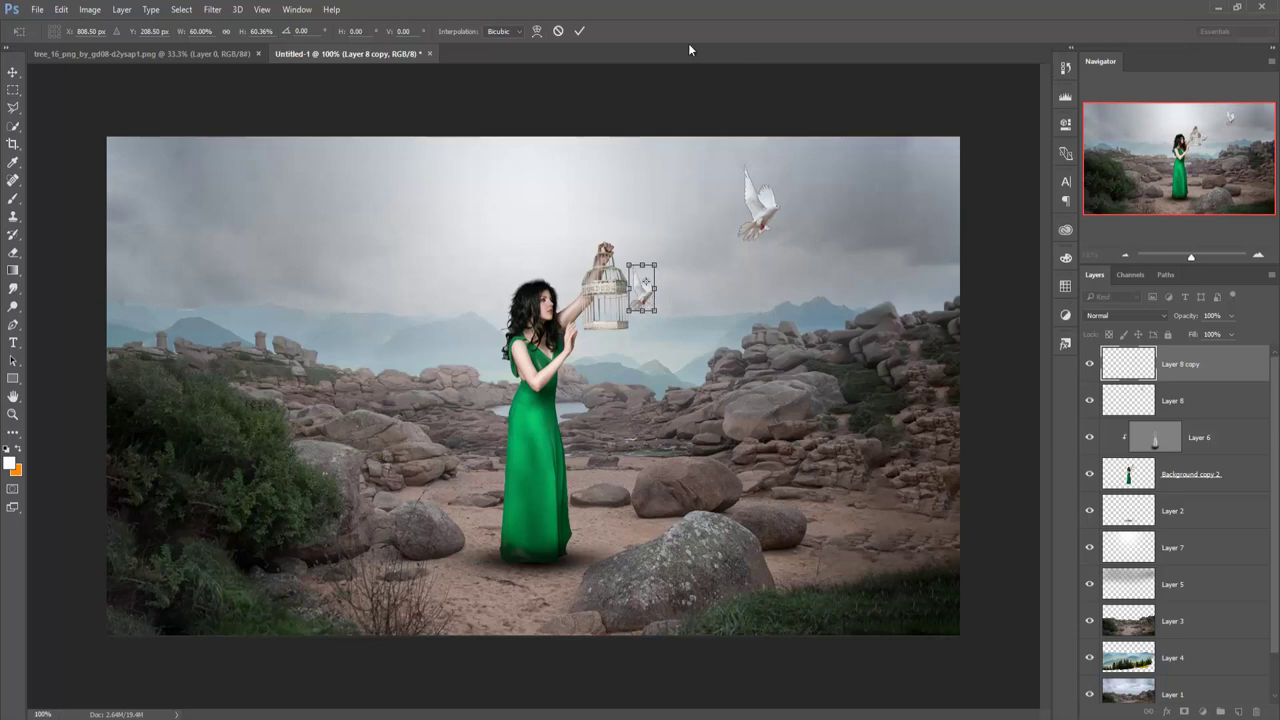
{"action": "left_click", "coordinate": [578, 31]}
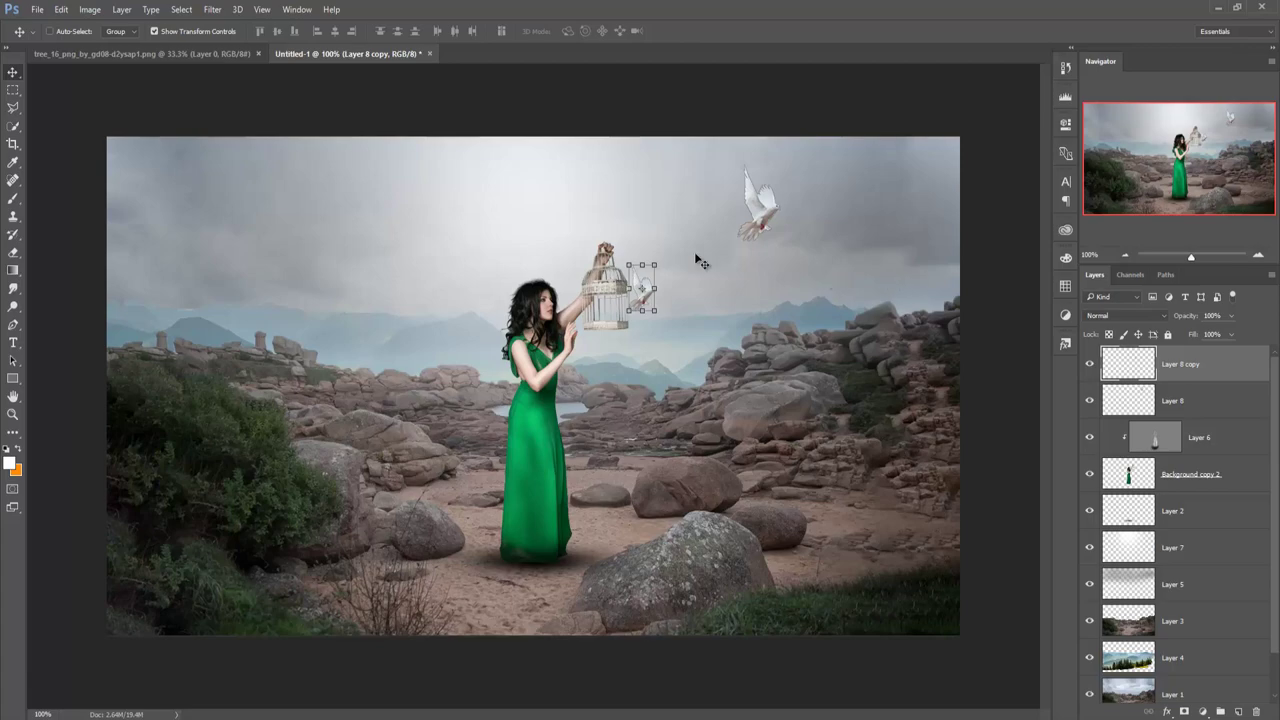
Select the woman's Background copy 2 layer, switch to the Smudge tool and zoom to 400%.
{"action": "left_click", "coordinate": [181, 51]}
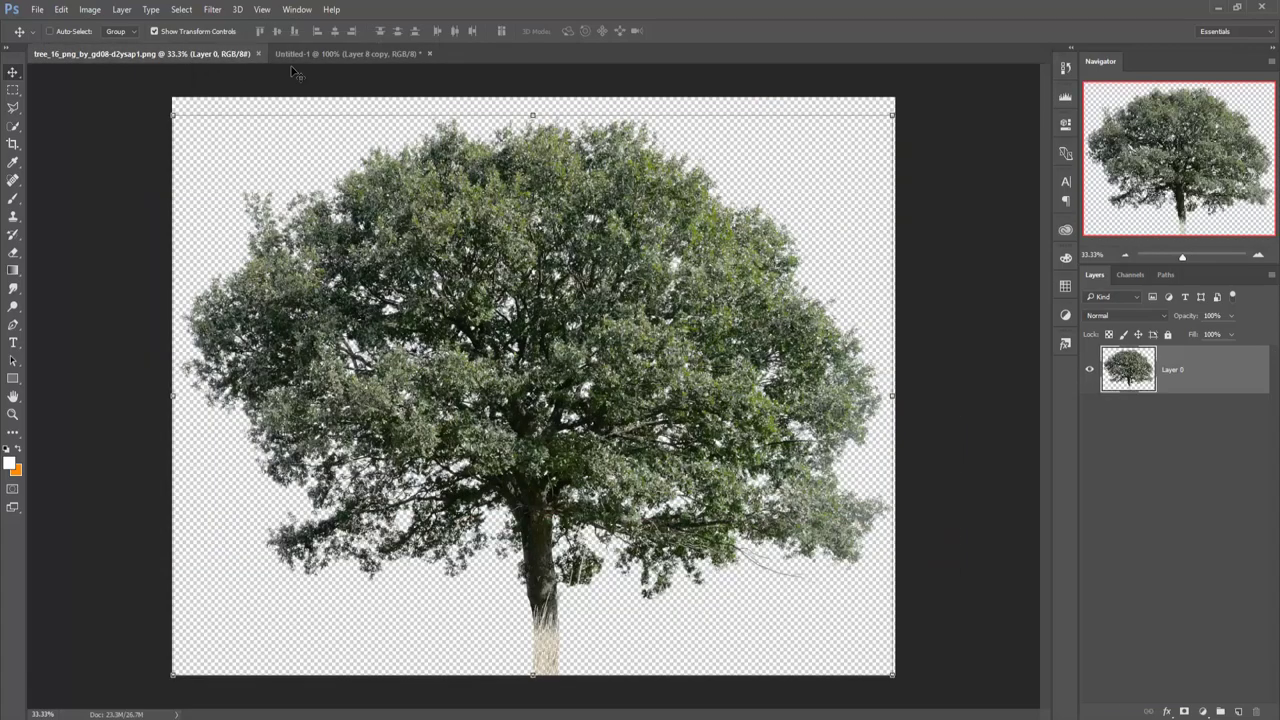
{"action": "left_click", "coordinate": [332, 55]}
{"action": "left_click", "coordinate": [530, 420]}
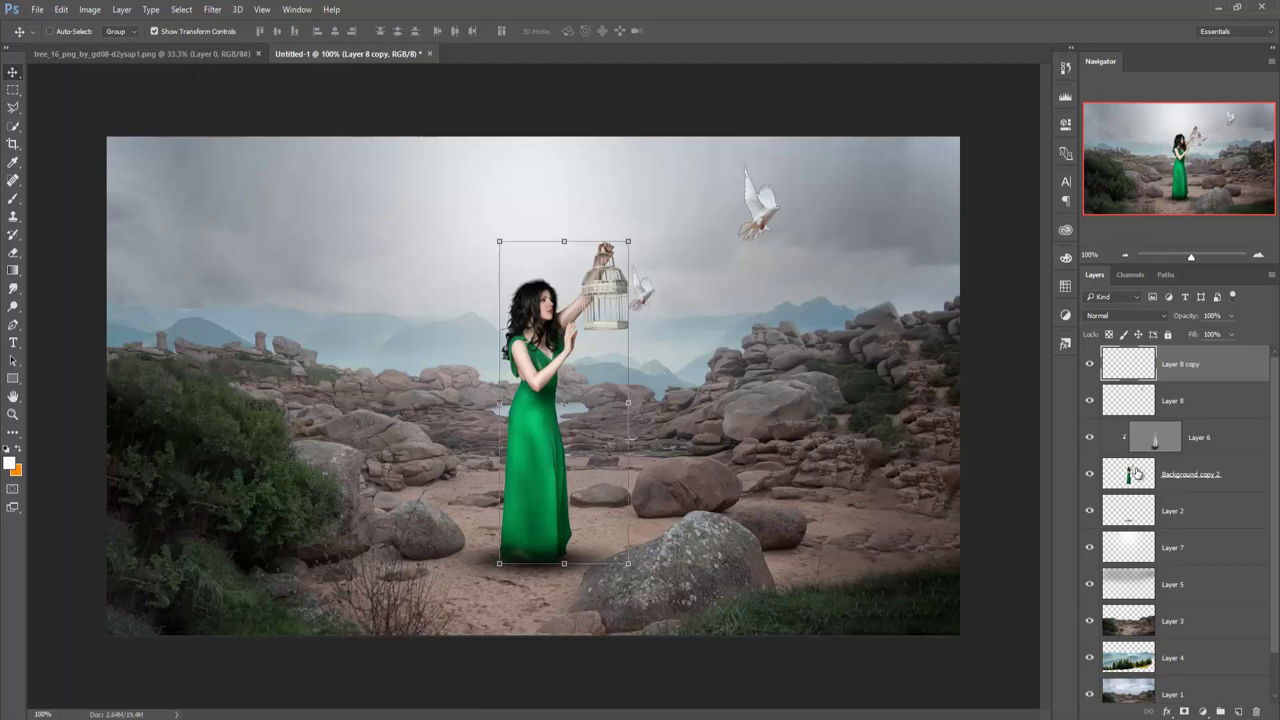
{"action": "left_click", "coordinate": [13, 291]}
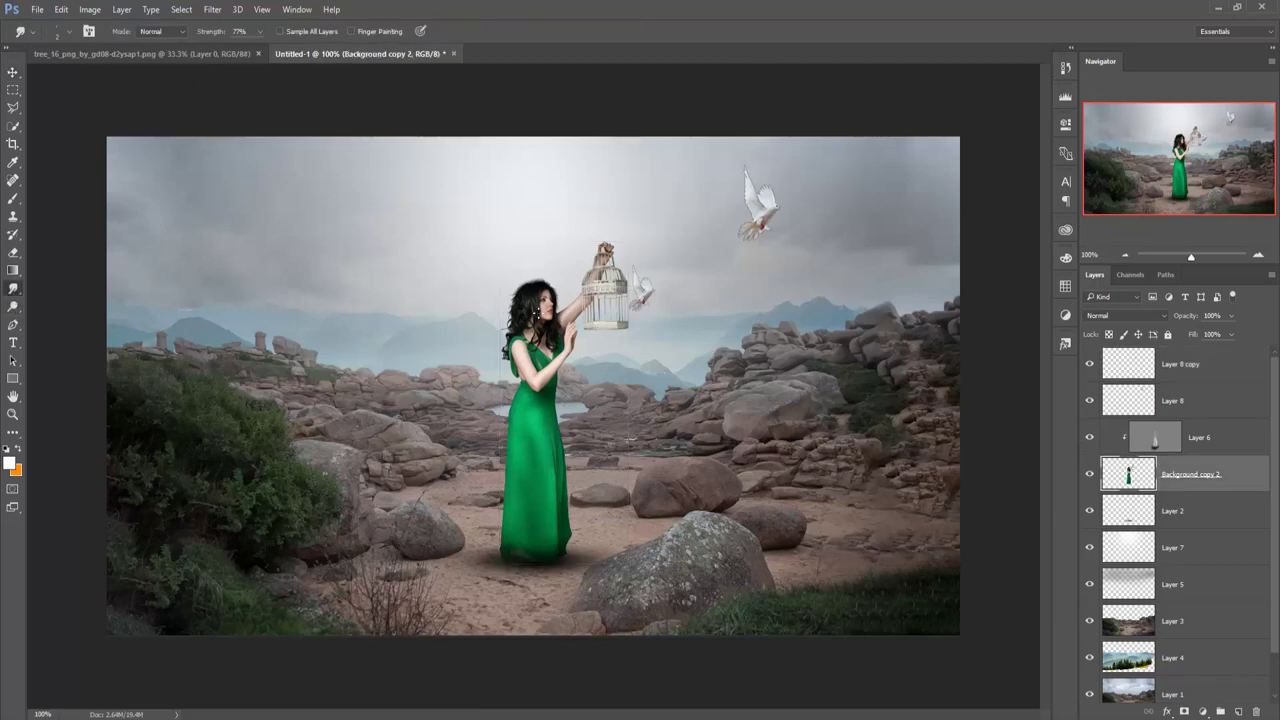
{"action": "scroll", "coordinate": [536, 315], "scroll_direction": "up", "scroll_amount": 1}
{"action": "scroll", "coordinate": [530, 400], "scroll_direction": "up", "scroll_amount": 1}
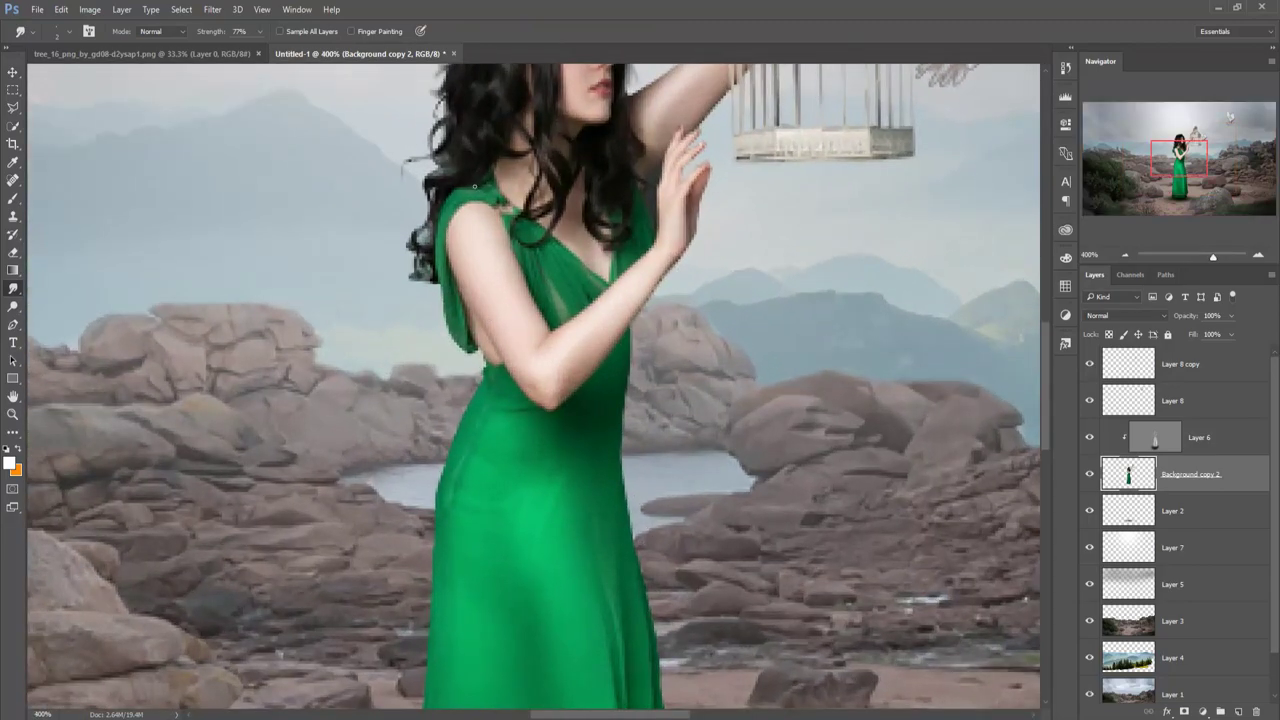
{"action": "scroll", "coordinate": [524, 520], "scroll_direction": "up", "scroll_amount": 1}
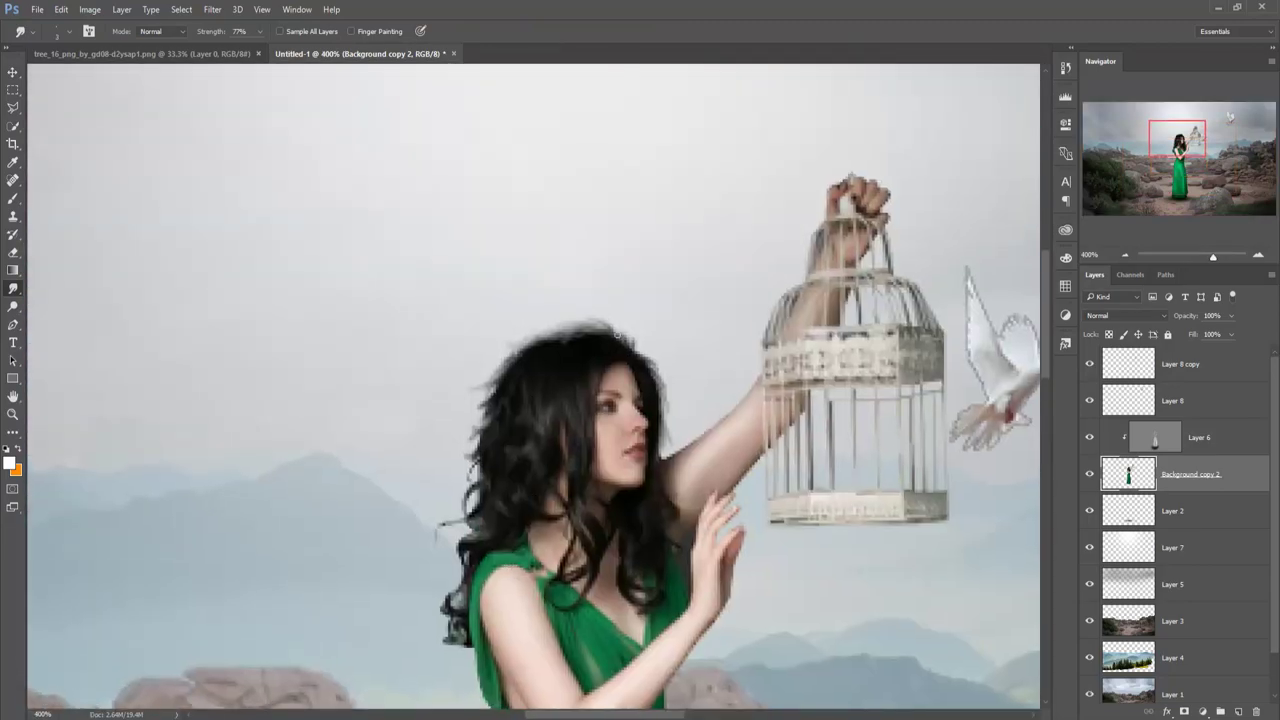
Smudge the hair on top, on the left side and beside her neck into wispy strands.
{"action": "left_click_drag", "start_coordinate": [620, 344], "coordinate": [519, 332]}
{"action": "left_click_drag", "start_coordinate": [601, 336], "coordinate": [526, 334]}
{"action": "mouse_move", "coordinate": [612, 334]}
{"action": "left_mouse_down"}
{"action": "mouse_move", "coordinate": [580, 324]}
{"action": "mouse_move", "coordinate": [521, 343]}
{"action": "left_mouse_up"}
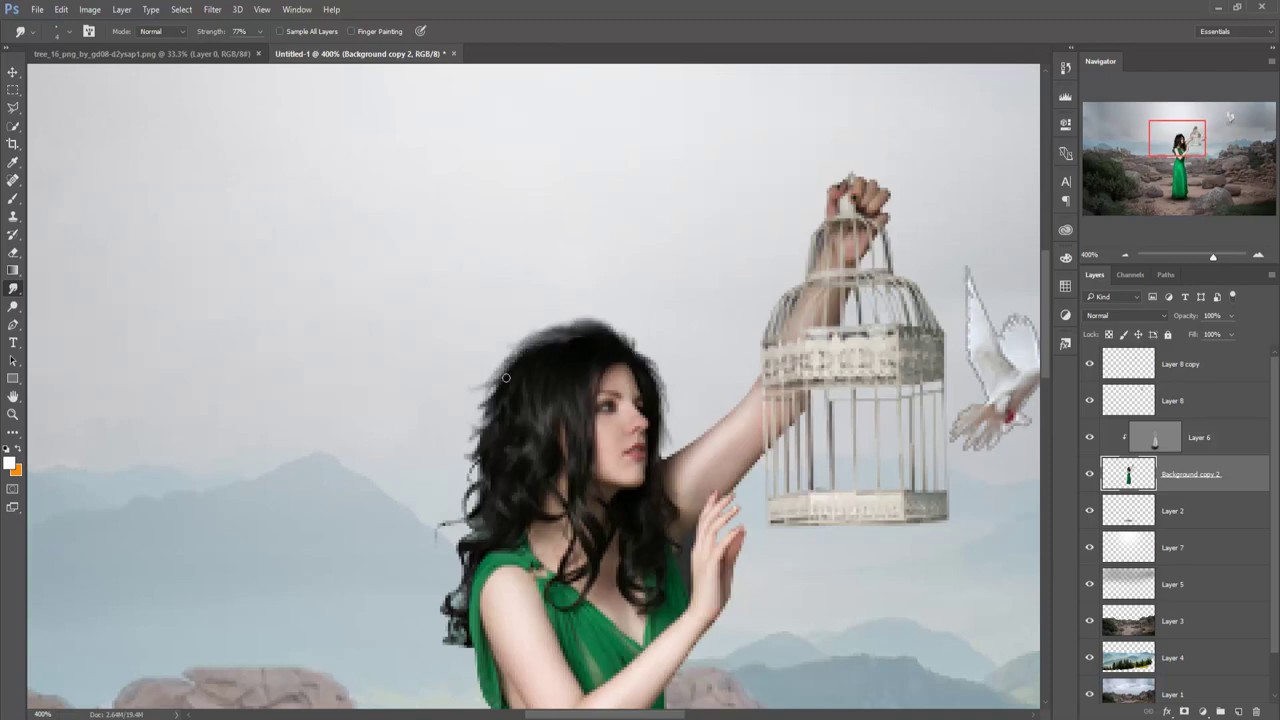
{"action": "left_click_drag", "start_coordinate": [492, 388], "coordinate": [500, 389]}
{"action": "mouse_move", "coordinate": [490, 404]}
{"action": "left_mouse_down"}
{"action": "mouse_move", "coordinate": [448, 473]}
{"action": "mouse_move", "coordinate": [464, 504]}
{"action": "left_mouse_up"}
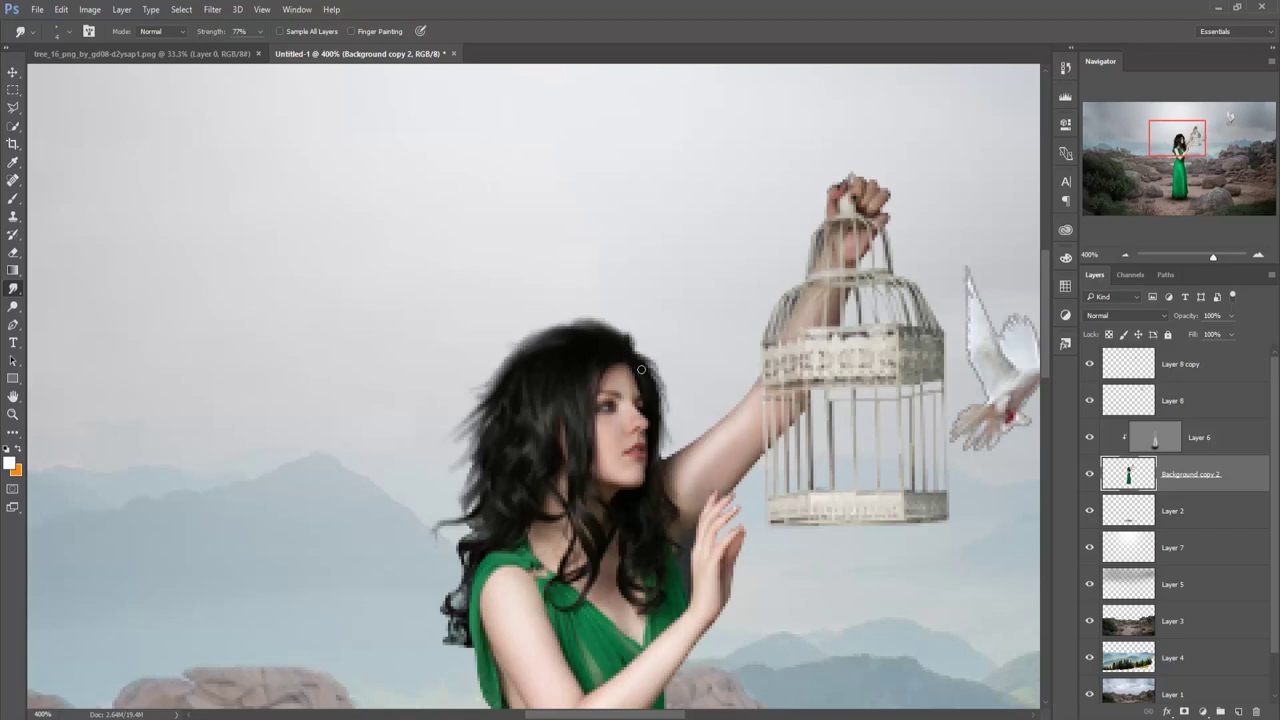
{"action": "left_click_drag", "start_coordinate": [660, 432], "coordinate": [660, 483]}
Drag the tree image into Untitled-1 as Layer 9 and move it to the top of the stack.
{"action": "left_click", "coordinate": [13, 72]}
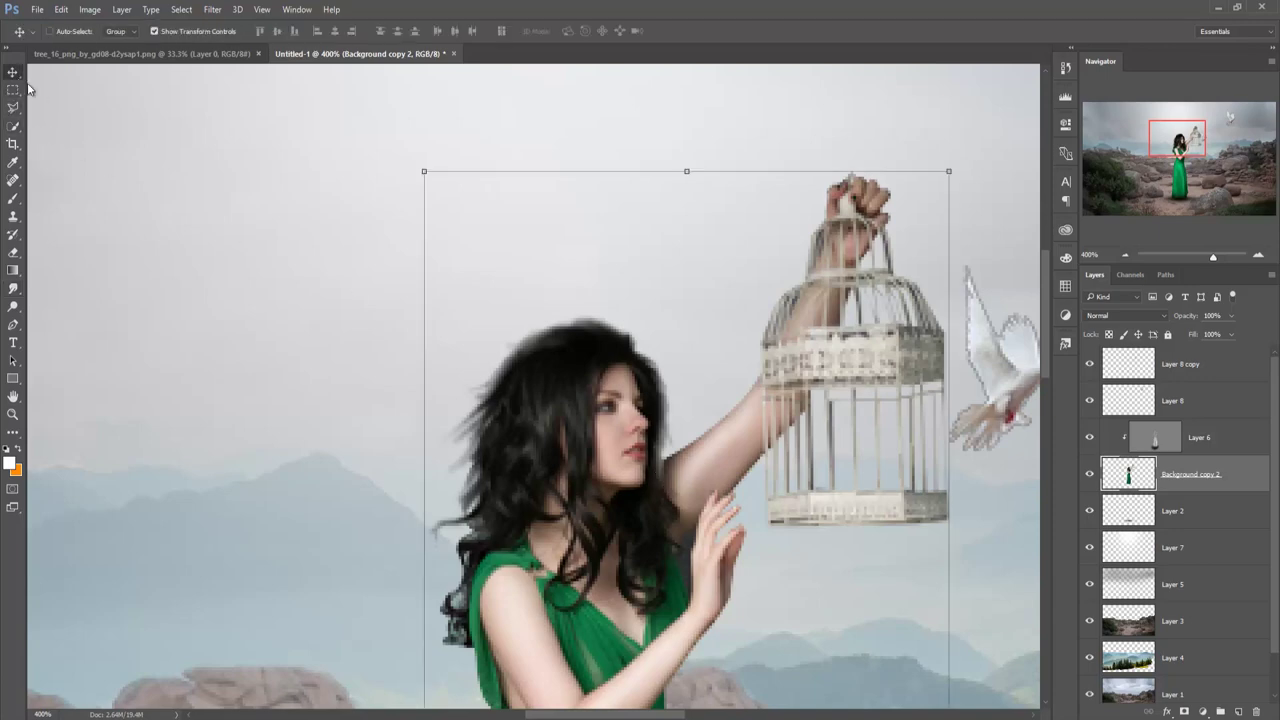
{"action": "key", "text": "ctrl+minus"}
{"action": "key", "text": "ctrl+minus"}
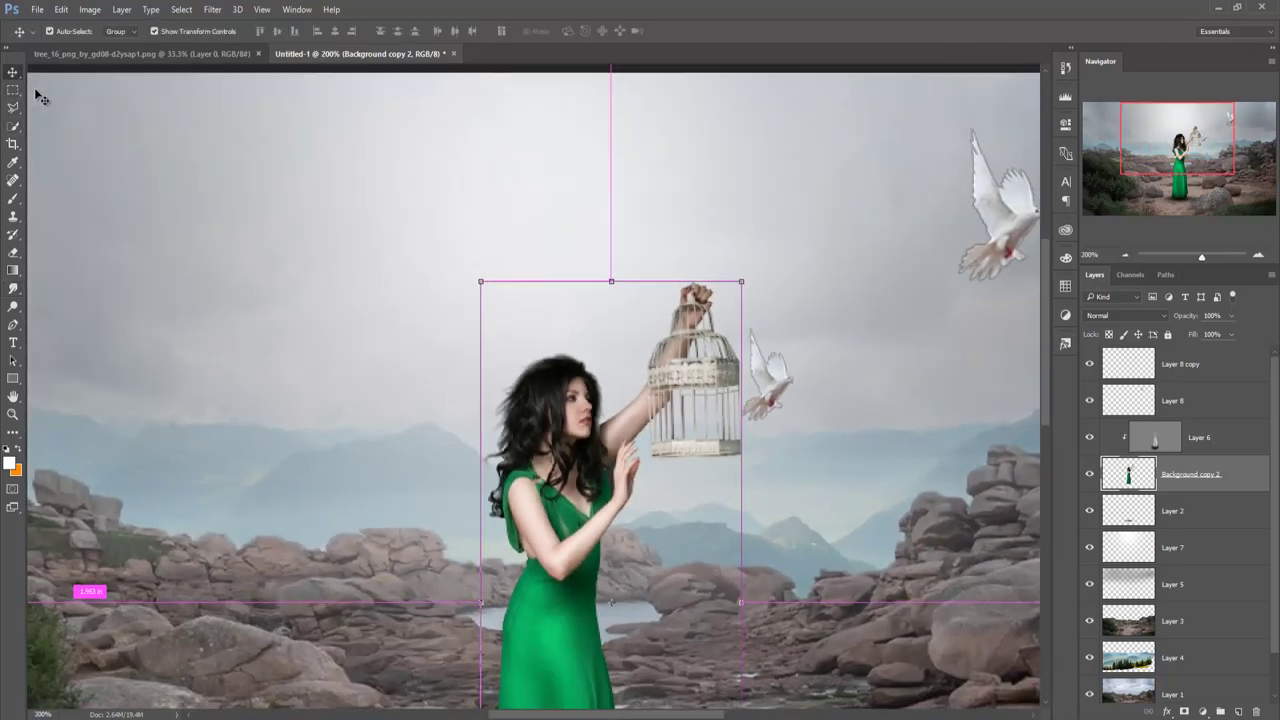
{"action": "key", "text": "ctrl+minus"}
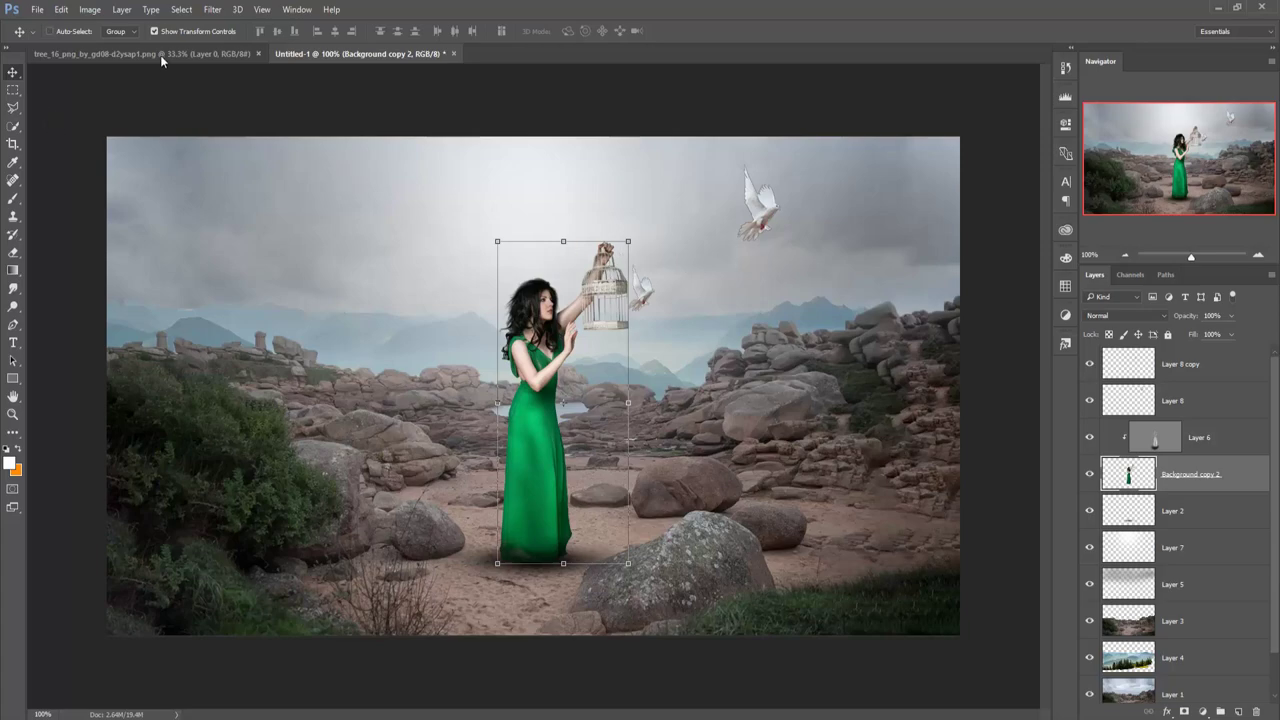
{"action": "mouse_move", "coordinate": [160, 55]}
{"action": "left_mouse_down"}
{"action": "mouse_move", "coordinate": [158, 91]}
{"action": "mouse_move", "coordinate": [753, 95]}
{"action": "left_mouse_up"}
{"action": "left_click_drag", "start_coordinate": [985, 300], "coordinate": [253, 281]}
{"action": "left_click_drag", "start_coordinate": [1218, 97], "coordinate": [765, 188]}
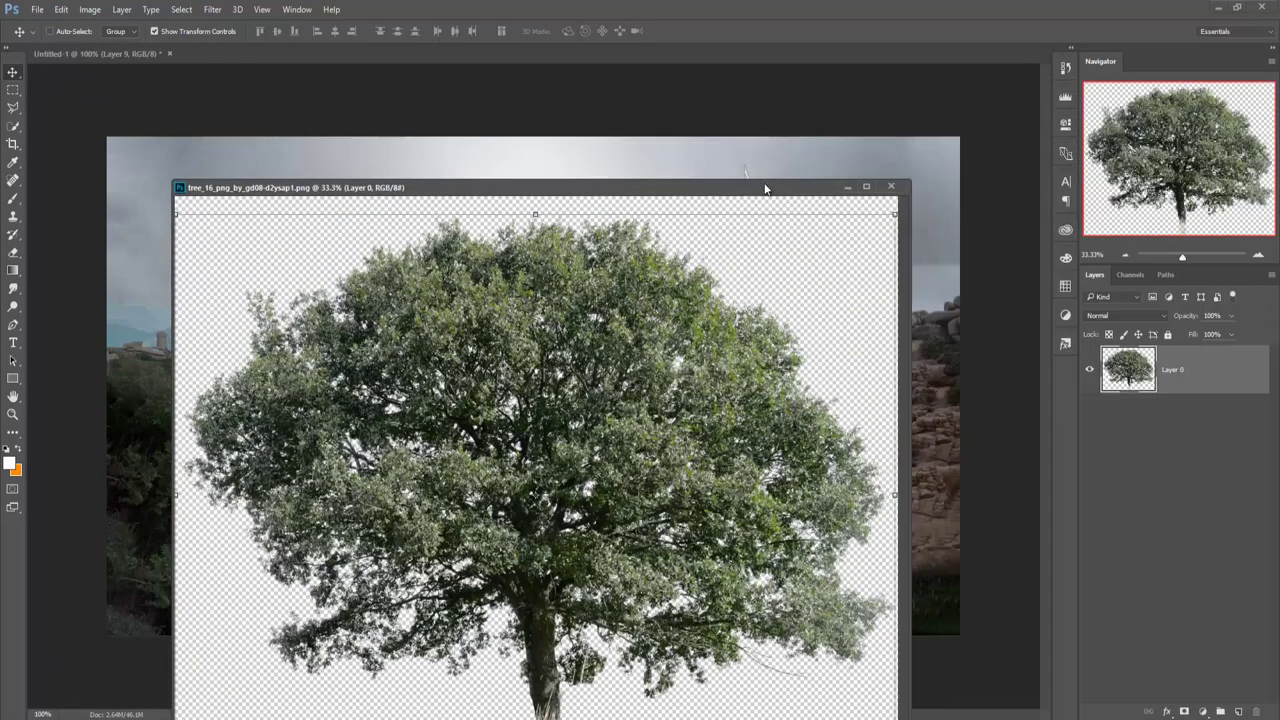
{"action": "left_click", "coordinate": [846, 188]}
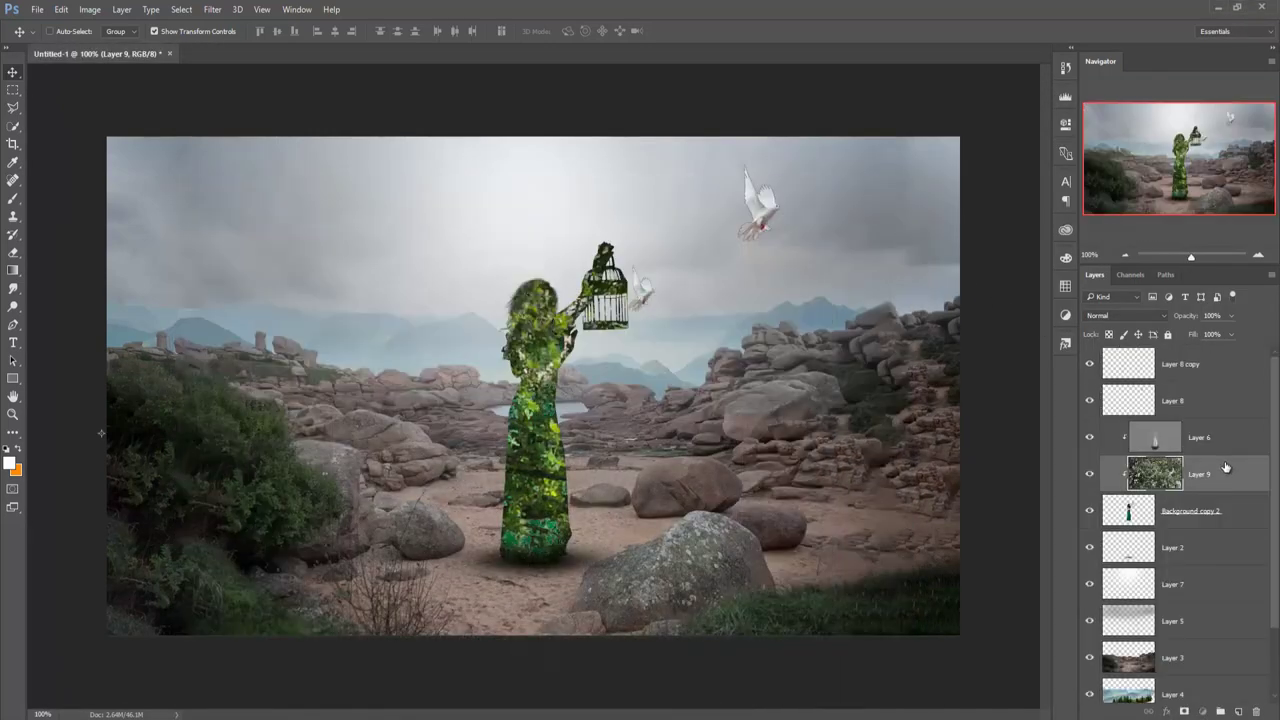
{"action": "left_click_drag", "start_coordinate": [1225, 467], "coordinate": [1213, 360]}
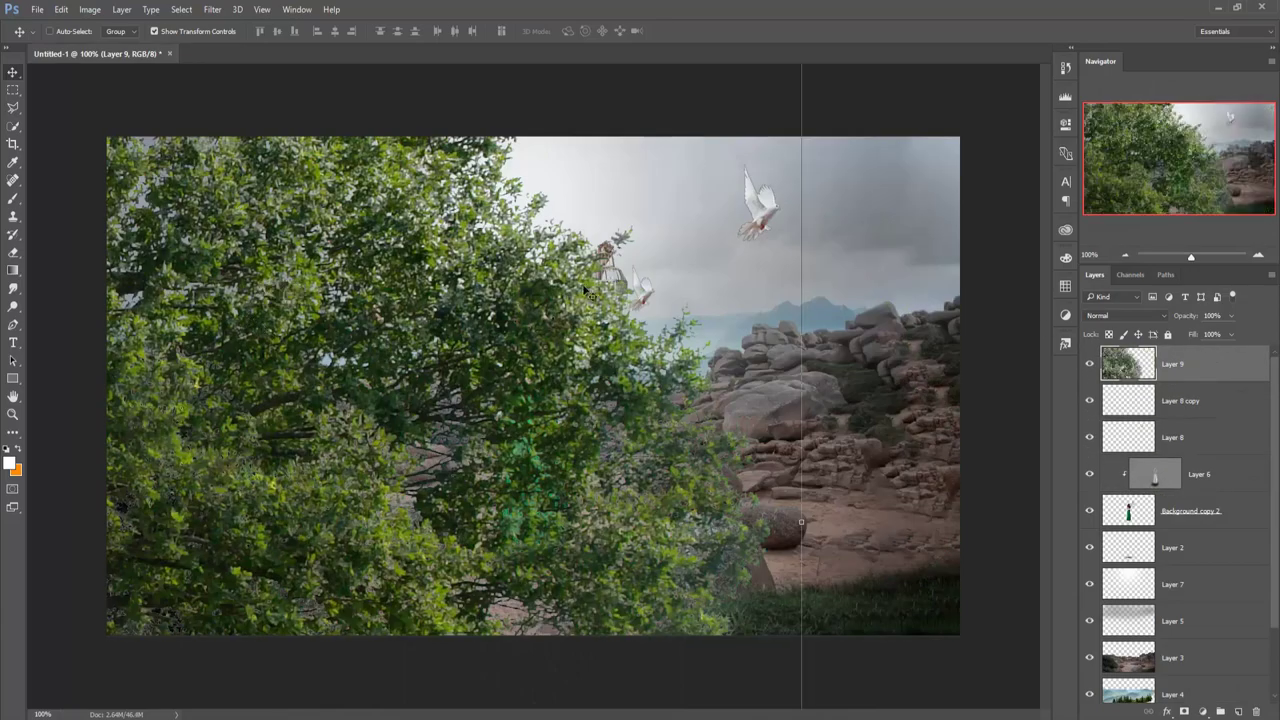
Free Transform the tree to about 44% and place it in the top-left corner.
{"action": "left_click_drag", "start_coordinate": [628, 232], "coordinate": [443, 423]}
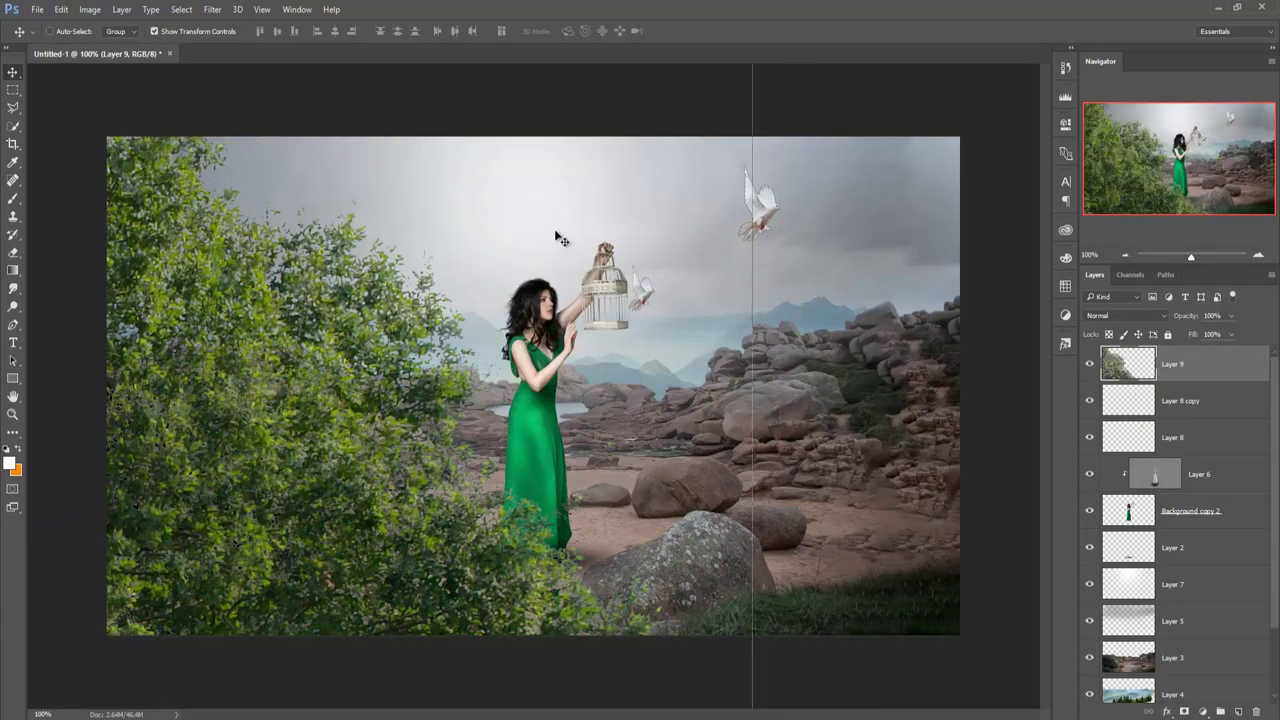
{"action": "left_click_drag", "start_coordinate": [558, 237], "coordinate": [512, 440]}
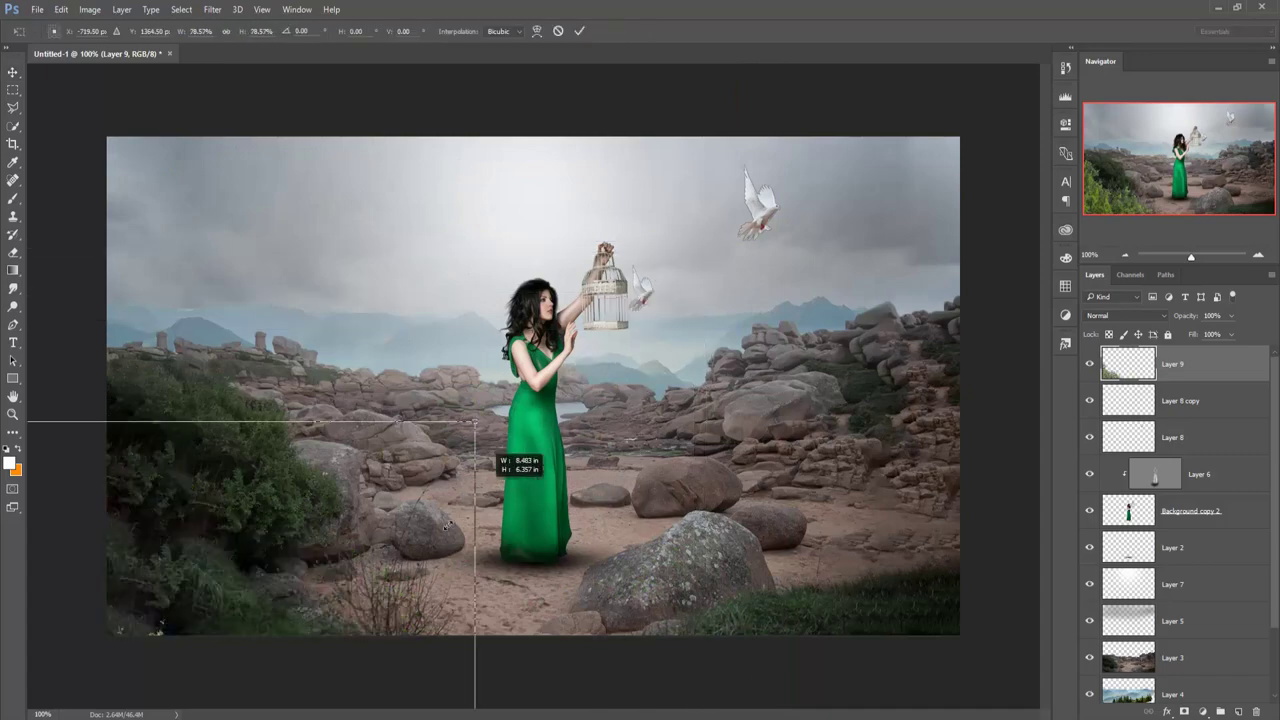
{"action": "key", "text": "ctrl+t"}
{"action": "mouse_move", "coordinate": [707, 240]}
{"action": "left_mouse_down"}
{"action": "mouse_move", "coordinate": [600, 123]}
{"action": "mouse_move", "coordinate": [299, 356]}
{"action": "left_mouse_up"}
{"action": "mouse_move", "coordinate": [253, 521]}
{"action": "left_mouse_down"}
{"action": "mouse_move", "coordinate": [301, 170]}
{"action": "mouse_move", "coordinate": [313, 158]}
{"action": "mouse_move", "coordinate": [387, 170]}
{"action": "mouse_move", "coordinate": [319, 164]}
{"action": "left_mouse_up"}
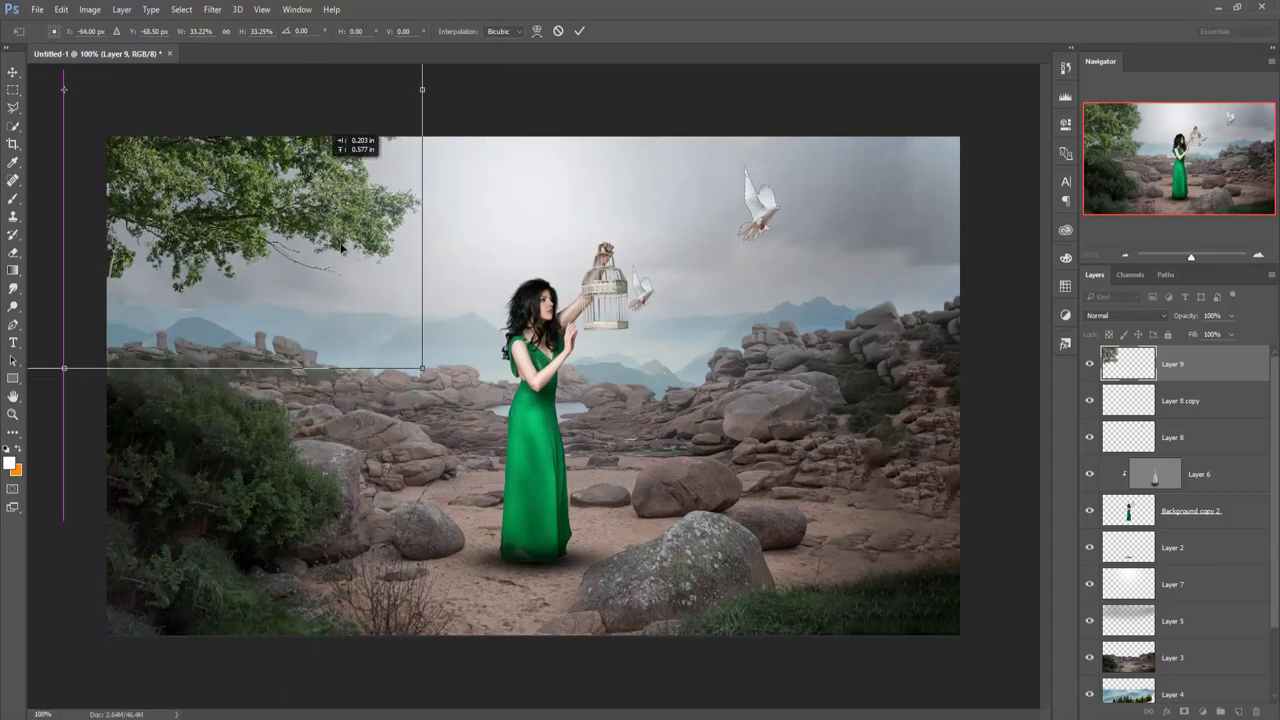
{"action": "left_click_drag", "start_coordinate": [421, 367], "coordinate": [558, 443]}
{"action": "left_click_drag", "start_coordinate": [453, 301], "coordinate": [458, 254]}
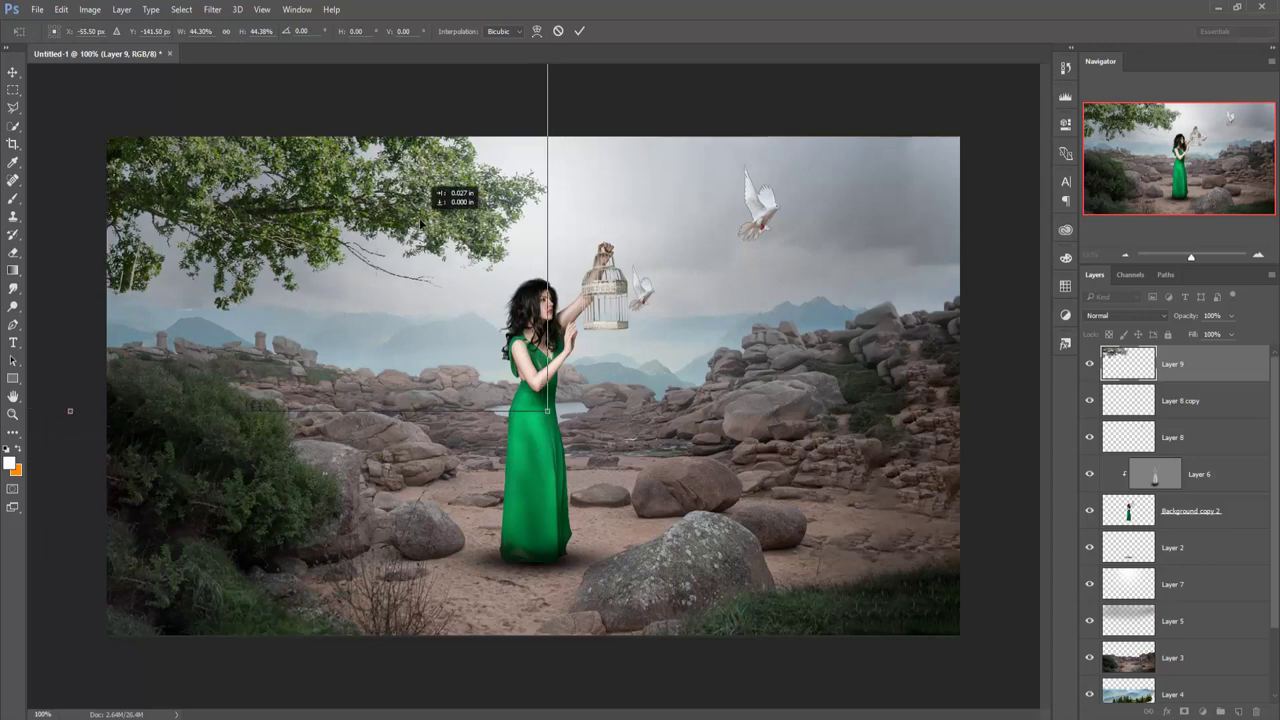
Commit the tree, then bring the stormy sky into the composite just above Layer 1.
{"action": "key", "text": "Return"}
{"action": "left_click", "coordinate": [264, 55]}
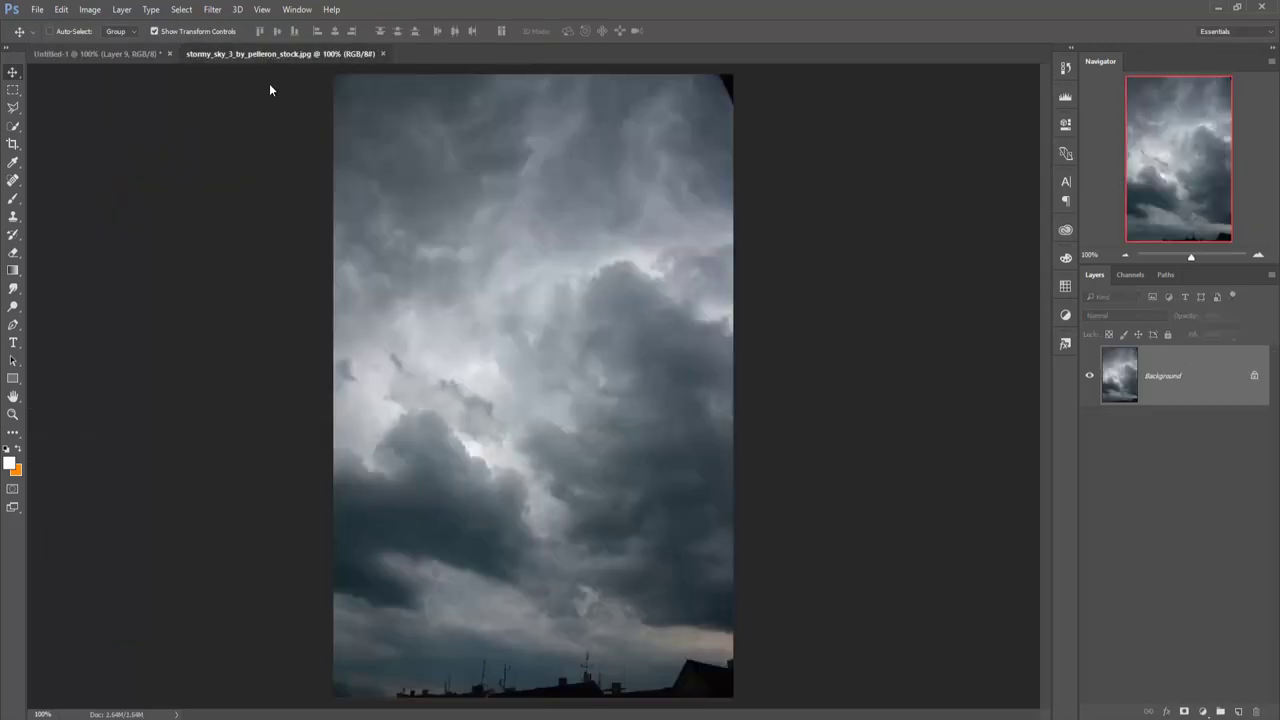
{"action": "mouse_move", "coordinate": [265, 55]}
{"action": "left_mouse_down"}
{"action": "mouse_move", "coordinate": [269, 83]}
{"action": "mouse_move", "coordinate": [836, 127]}
{"action": "left_mouse_up"}
{"action": "mouse_move", "coordinate": [820, 240]}
{"action": "left_mouse_down"}
{"action": "mouse_move", "coordinate": [726, 283]}
{"action": "mouse_move", "coordinate": [493, 281]}
{"action": "left_mouse_up"}
{"action": "left_click", "coordinate": [1138, 128]}
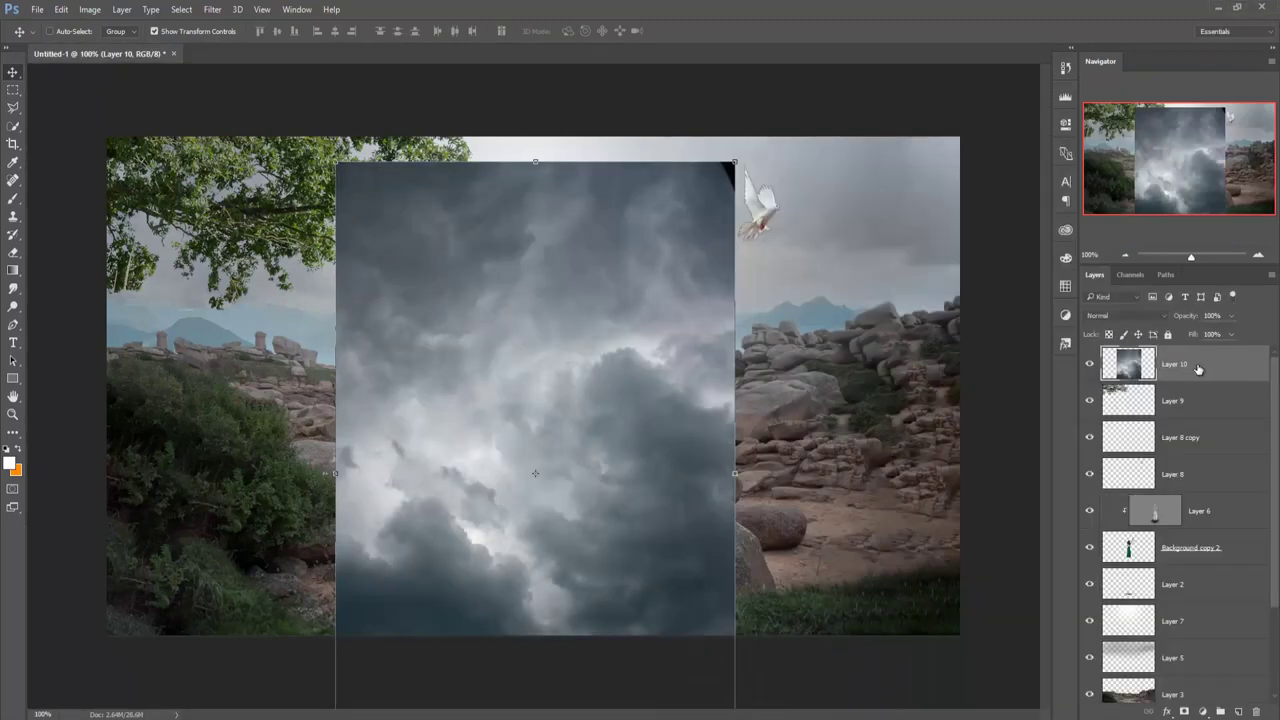
{"action": "mouse_move", "coordinate": [1175, 364]}
{"action": "left_mouse_down"}
{"action": "mouse_move", "coordinate": [1172, 655]}
{"action": "mouse_move", "coordinate": [1177, 640]}
{"action": "left_mouse_up"}
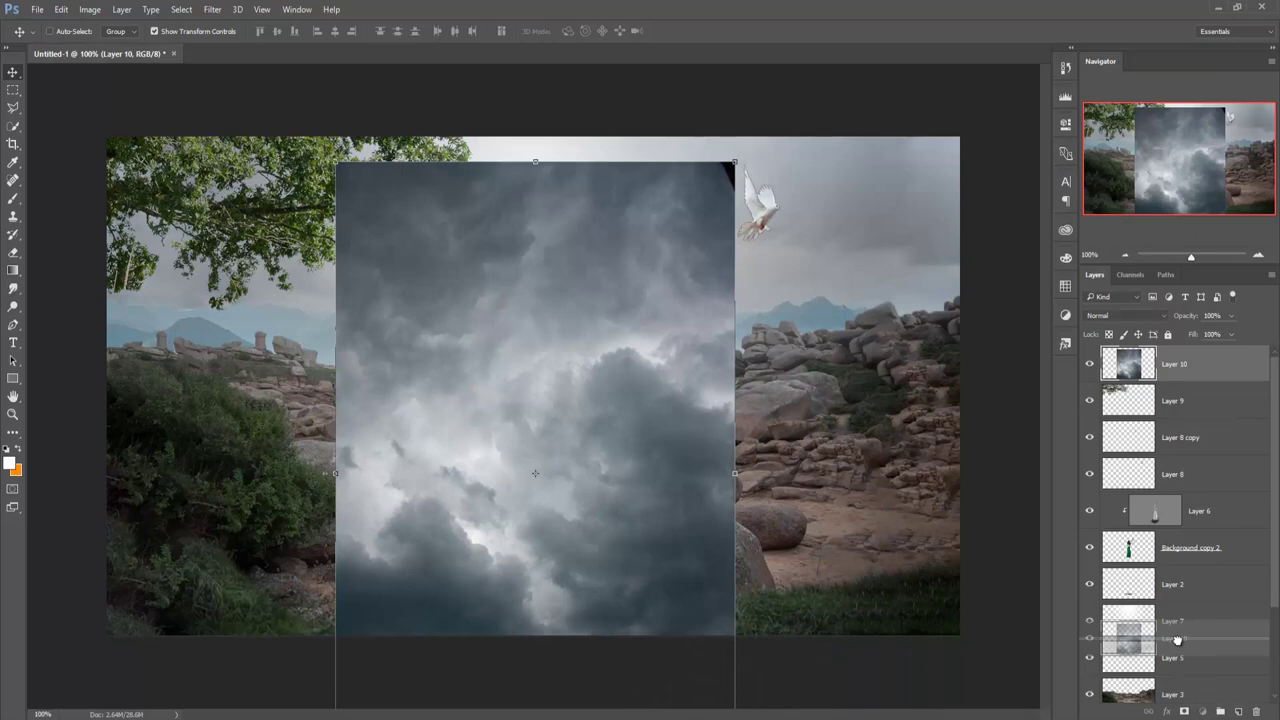
{"action": "left_click_drag", "start_coordinate": [1177, 640], "coordinate": [1176, 601]}
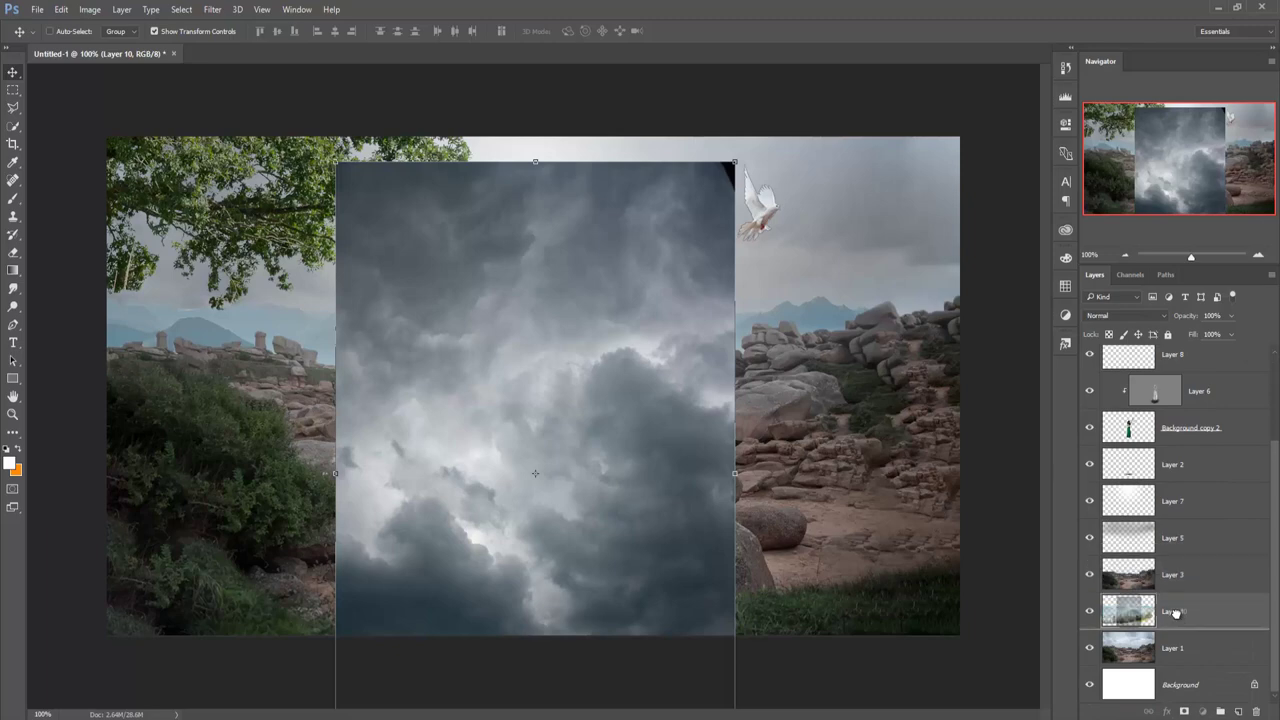
{"action": "mouse_move", "coordinate": [1176, 601]}
{"action": "left_mouse_down"}
{"action": "mouse_move", "coordinate": [1174, 626]}
{"action": "mouse_move", "coordinate": [1135, 614]}
{"action": "left_mouse_up"}
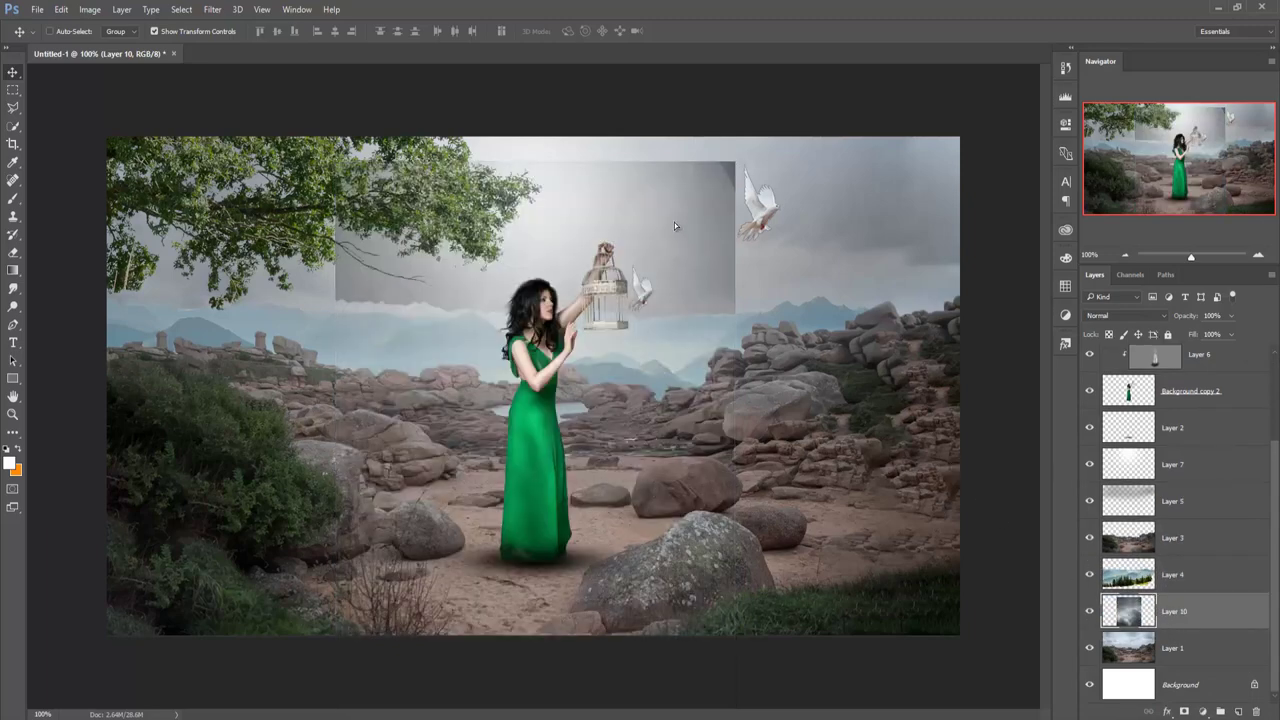
Enlarge the clouds to about 223% by 211%, shift them right and down, and commit.
{"action": "left_click_drag", "start_coordinate": [674, 222], "coordinate": [642, 85]}
{"action": "left_click_drag", "start_coordinate": [707, 660], "coordinate": [1222, 708]}
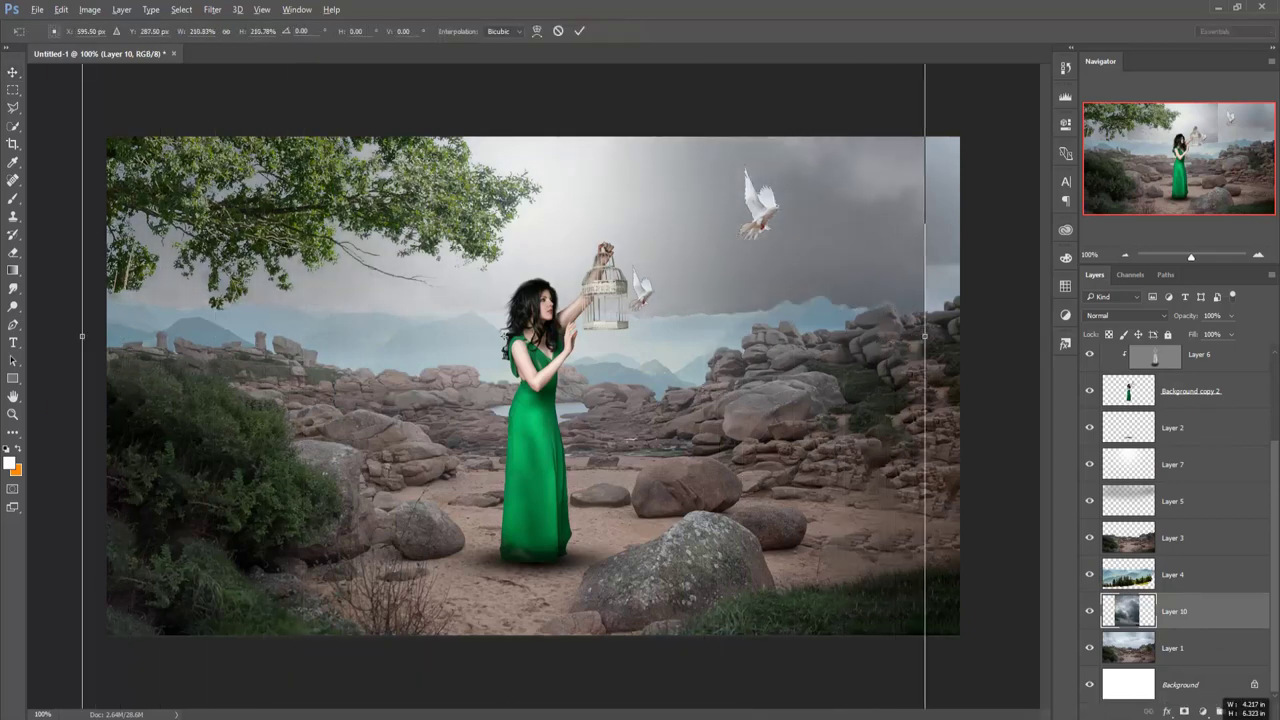
{"action": "left_click_drag", "start_coordinate": [880, 439], "coordinate": [910, 343]}
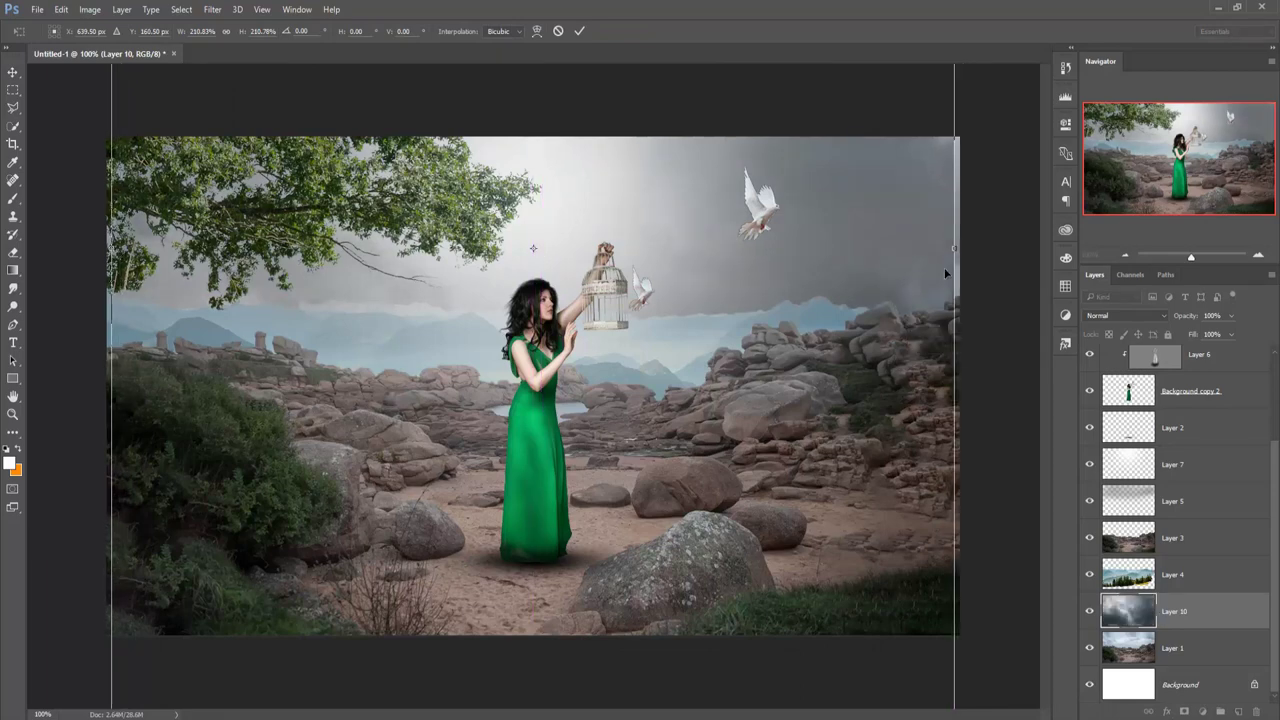
{"action": "left_click_drag", "start_coordinate": [979, 240], "coordinate": [1027, 241]}
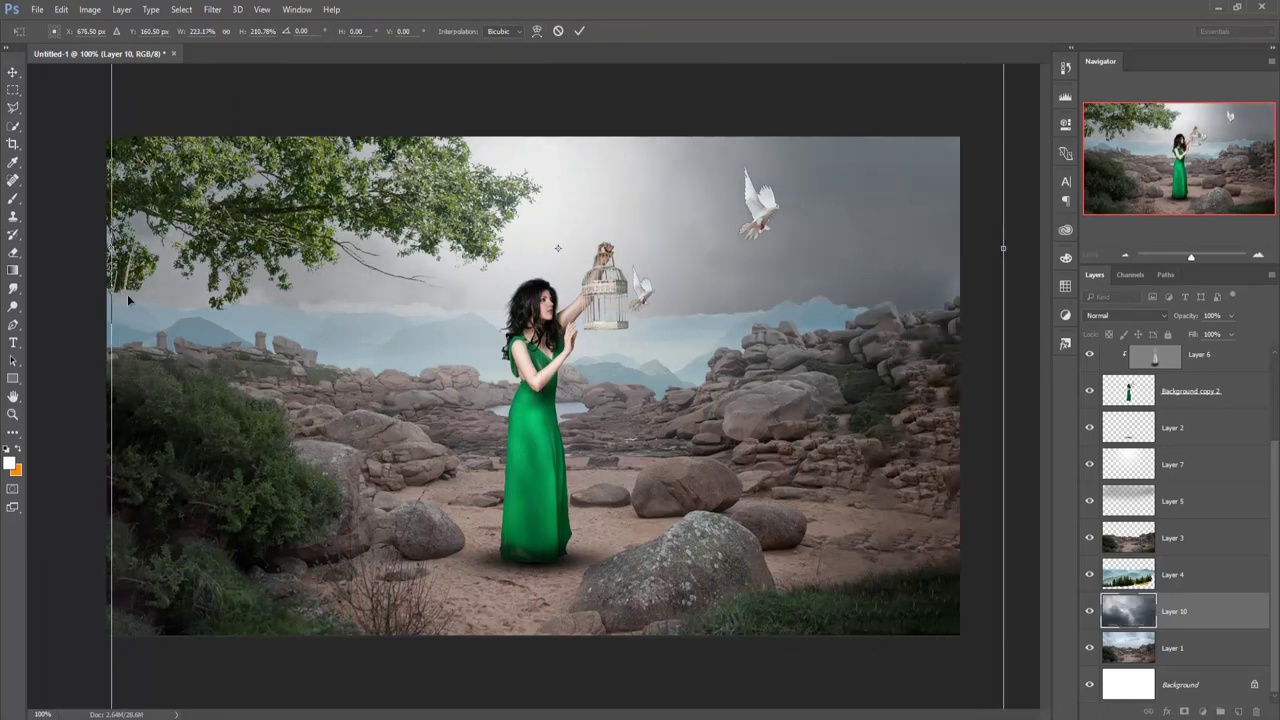
{"action": "left_click_drag", "start_coordinate": [89, 251], "coordinate": [62, 251]}
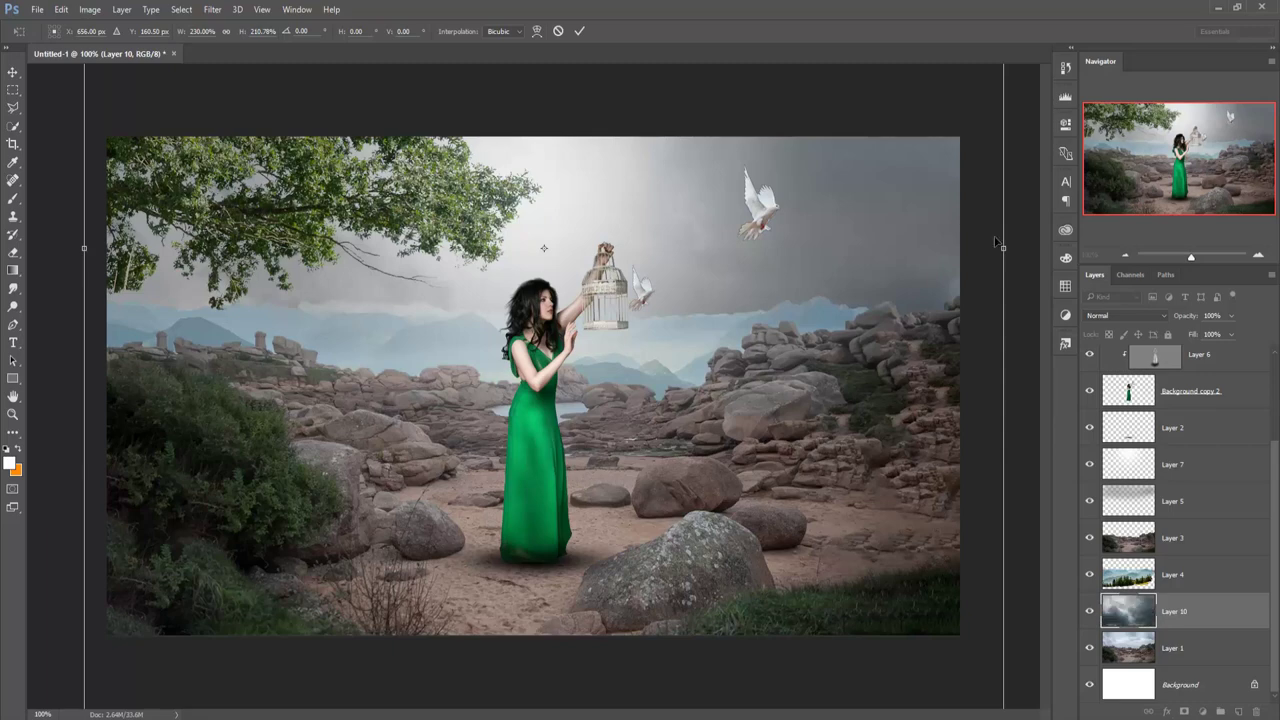
{"action": "left_click_drag", "start_coordinate": [998, 249], "coordinate": [976, 251]}
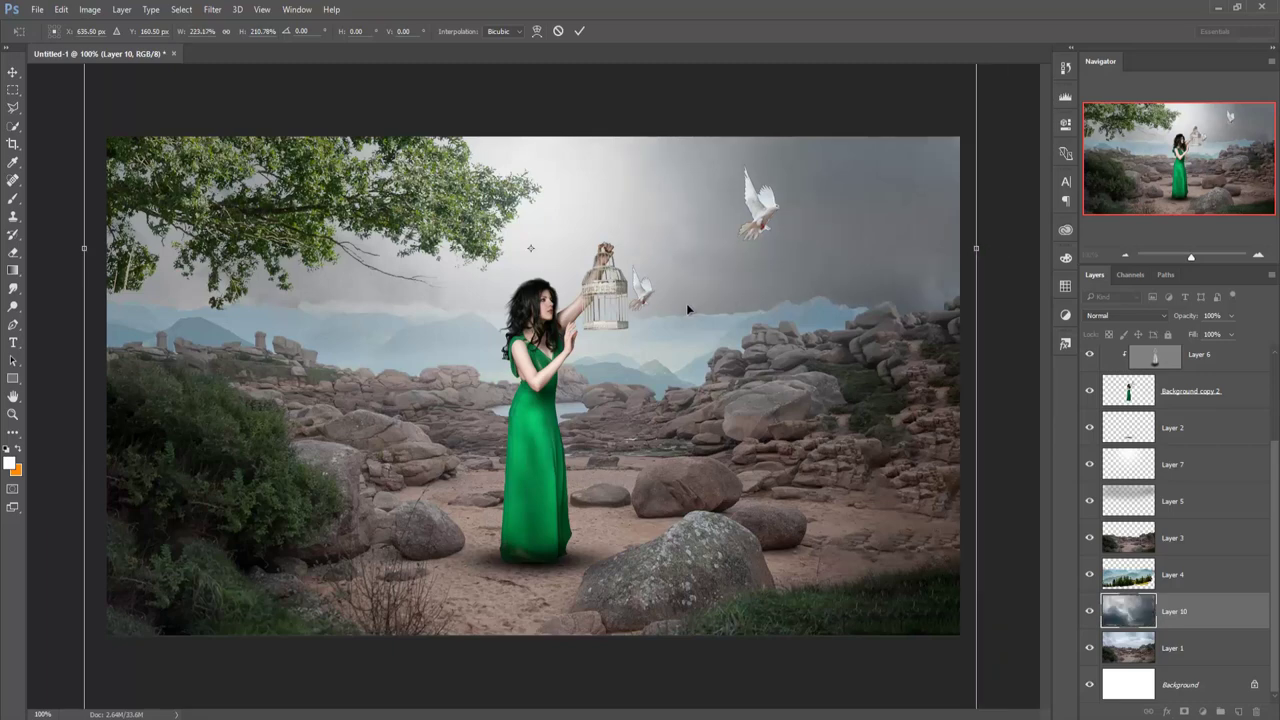
{"action": "mouse_move", "coordinate": [686, 303]}
{"action": "left_mouse_down"}
{"action": "mouse_move", "coordinate": [718, 341]}
{"action": "mouse_move", "coordinate": [706, 281]}
{"action": "mouse_move", "coordinate": [710, 336]}
{"action": "left_mouse_up"}
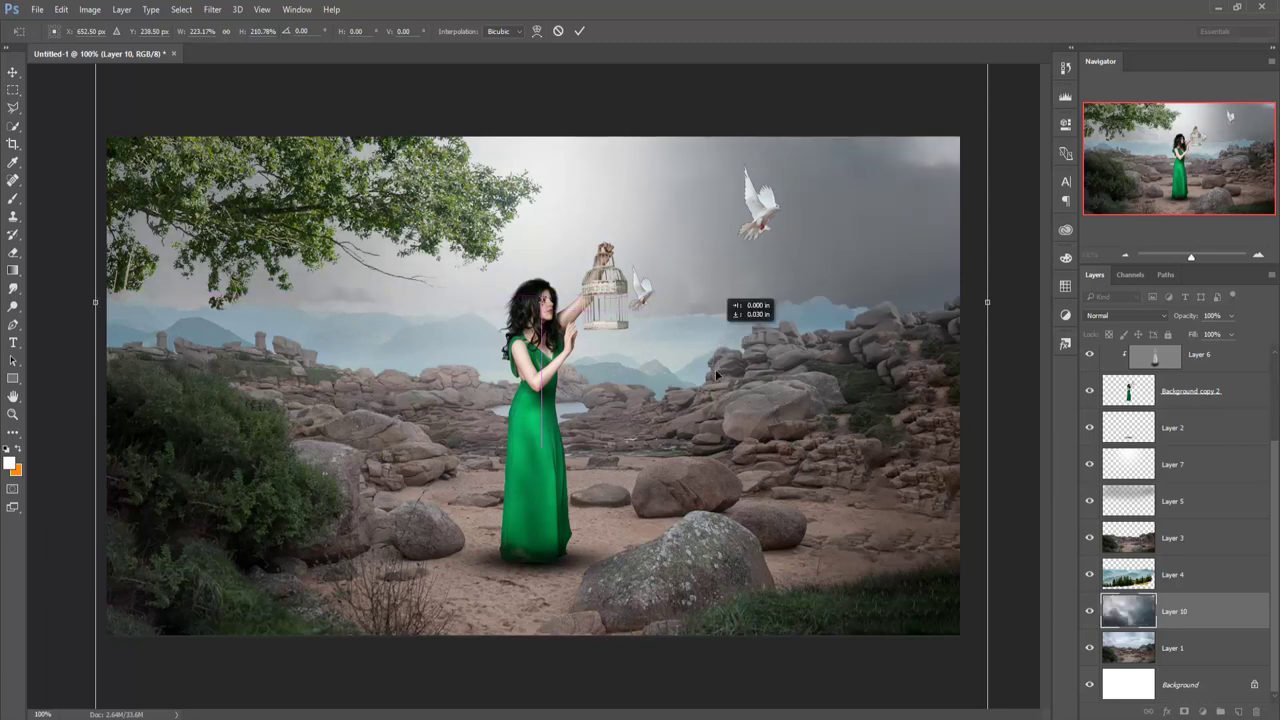
{"action": "mouse_move", "coordinate": [686, 274]}
{"action": "left_mouse_down"}
{"action": "mouse_move", "coordinate": [677, 330]}
{"action": "mouse_move", "coordinate": [681, 255]}
{"action": "left_mouse_up"}
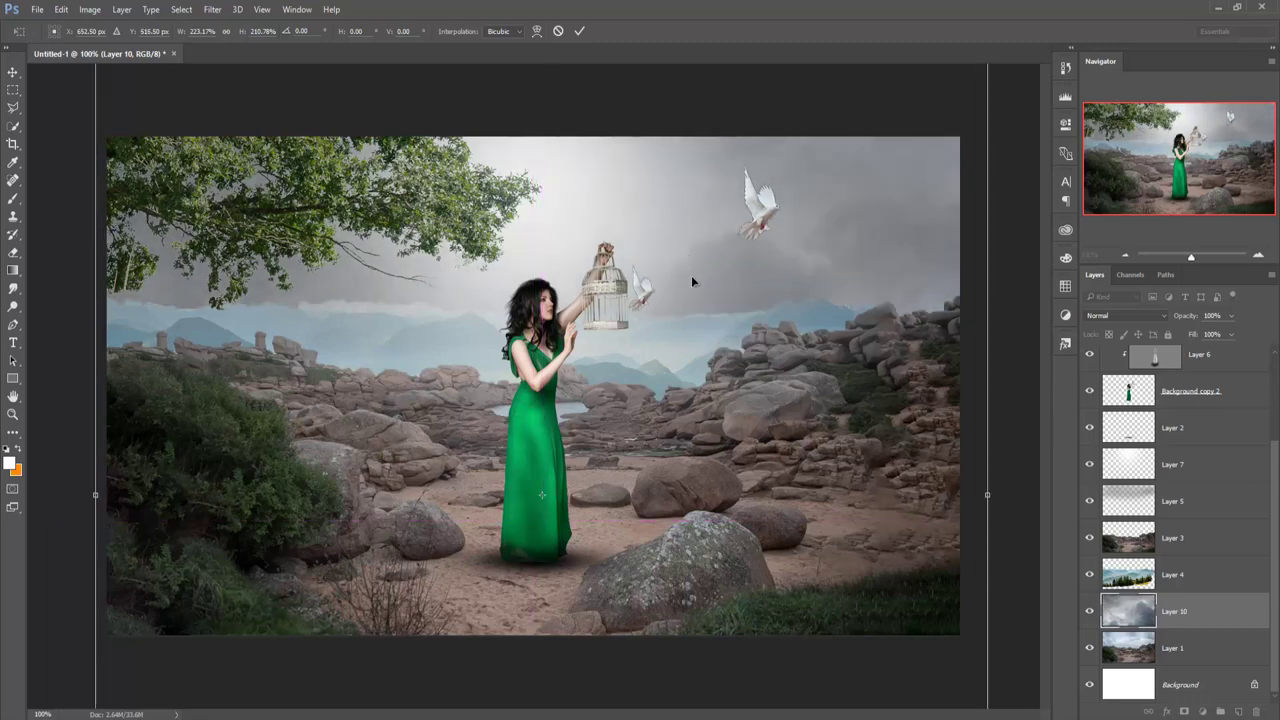
{"action": "left_click", "coordinate": [579, 31]}
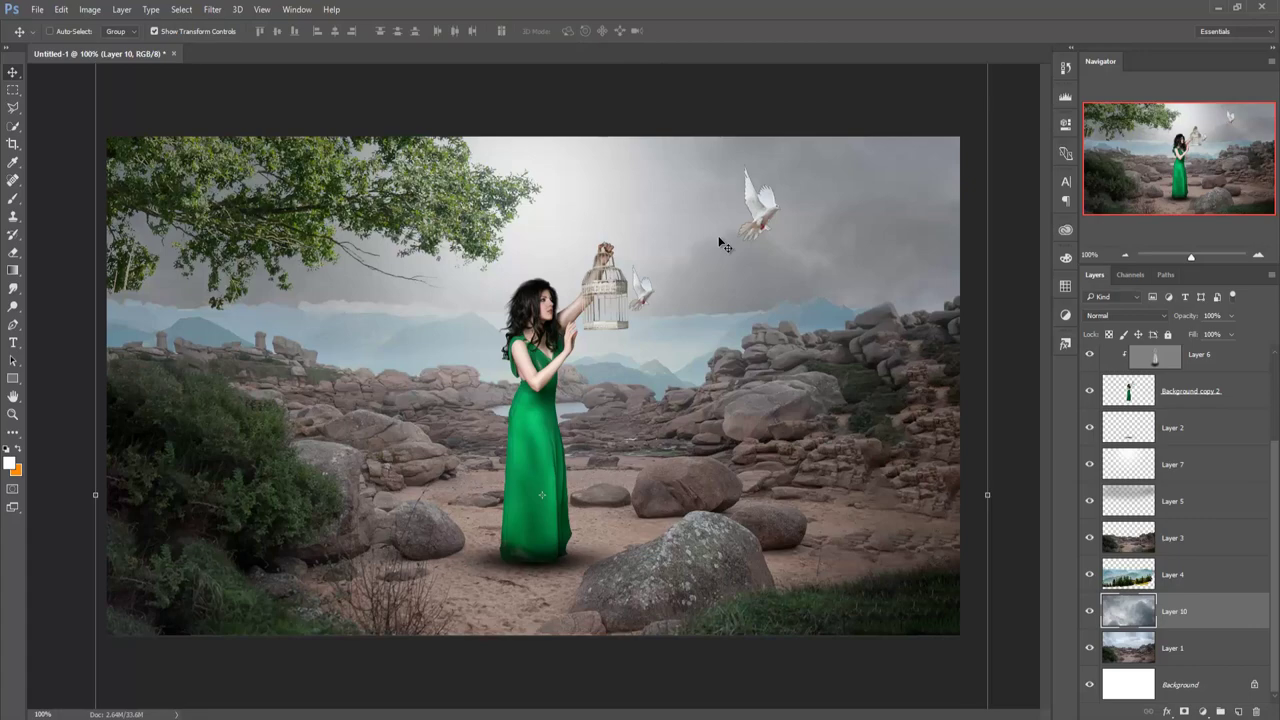
Apply a Camera Raw Filter to Layer 4 with Exposure -0.65 and Saturation -40.
{"action": "left_click", "coordinate": [1150, 575]}
{"action": "left_click", "coordinate": [209, 14]}
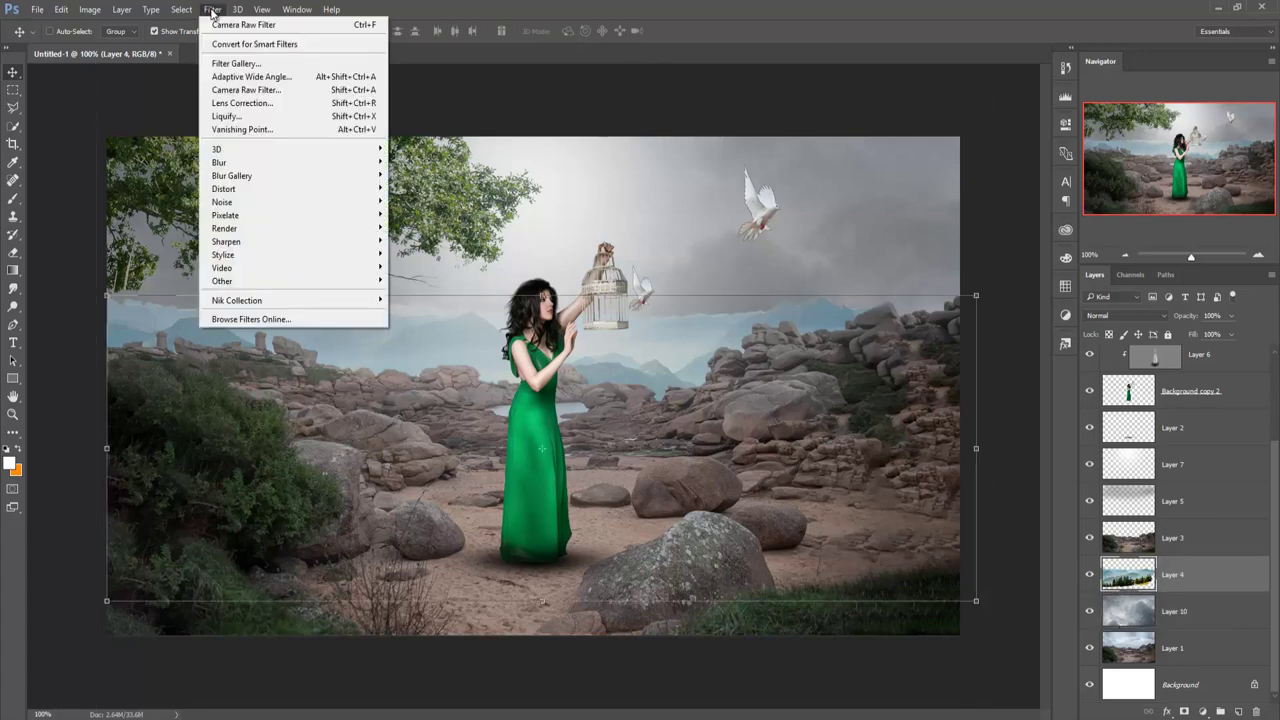
{"action": "left_click", "coordinate": [236, 90]}
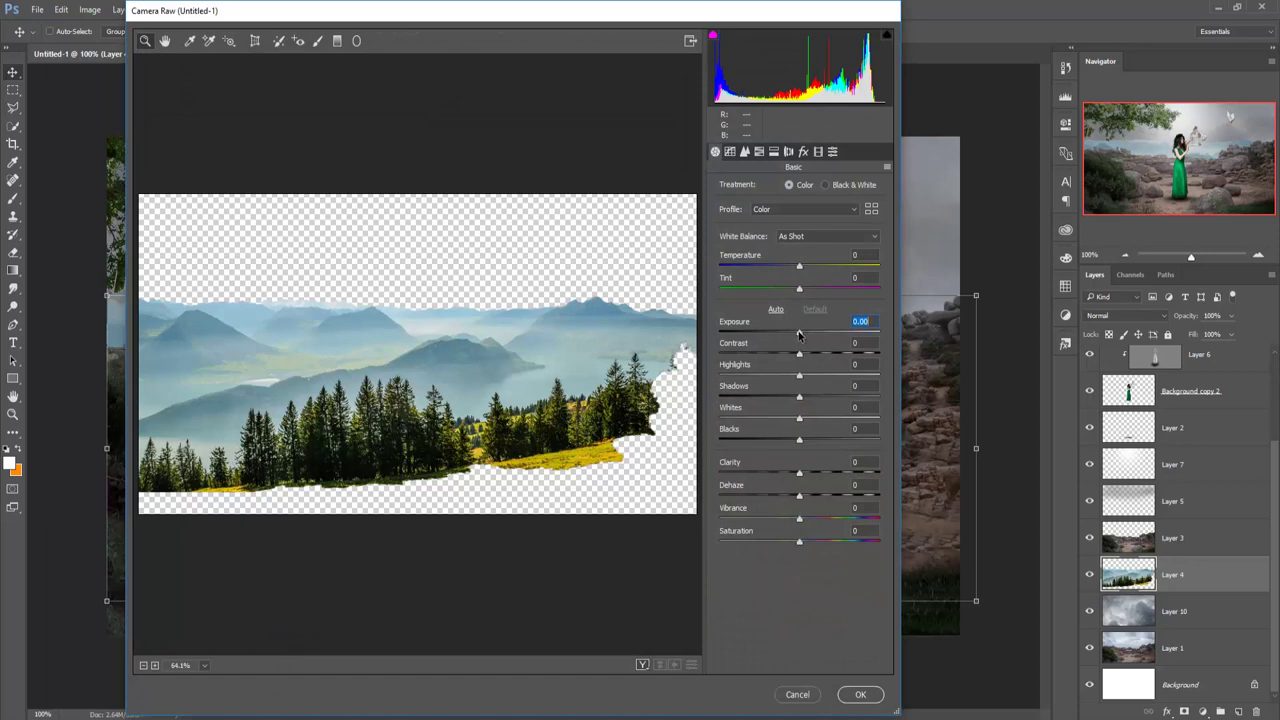
{"action": "left_click_drag", "start_coordinate": [799, 333], "coordinate": [788, 333]}
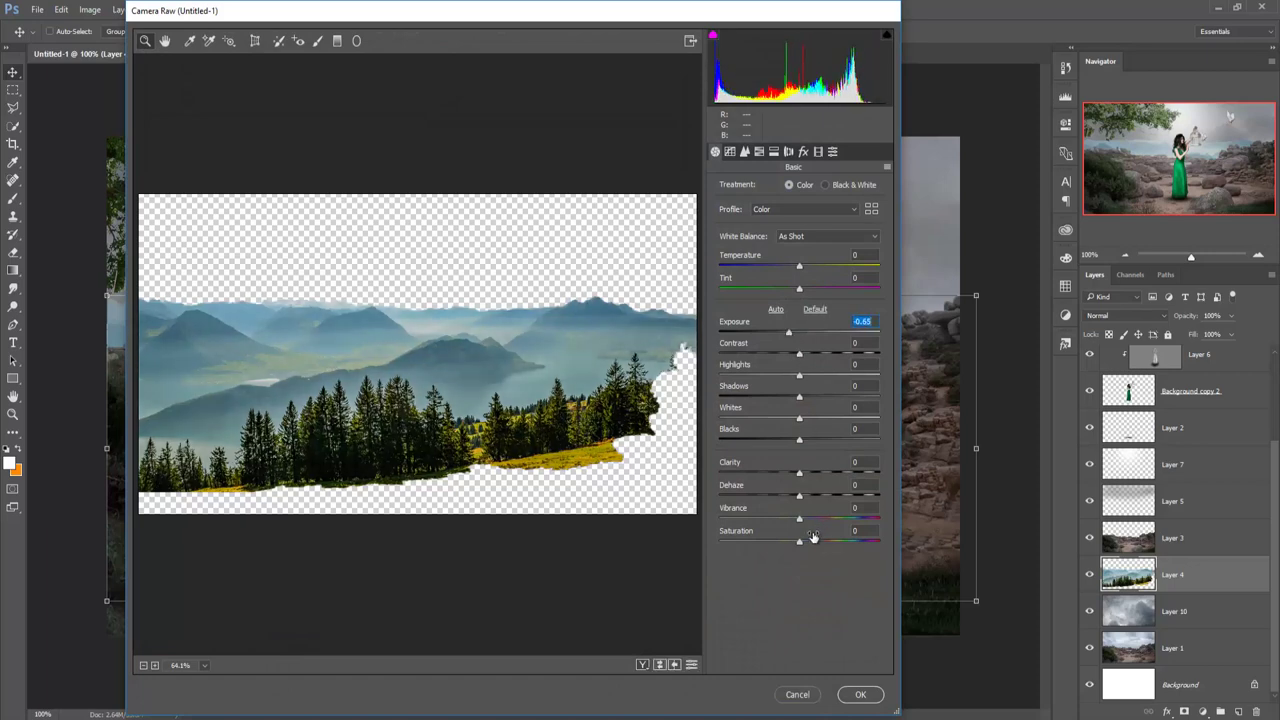
{"action": "left_click_drag", "start_coordinate": [799, 543], "coordinate": [767, 548]}
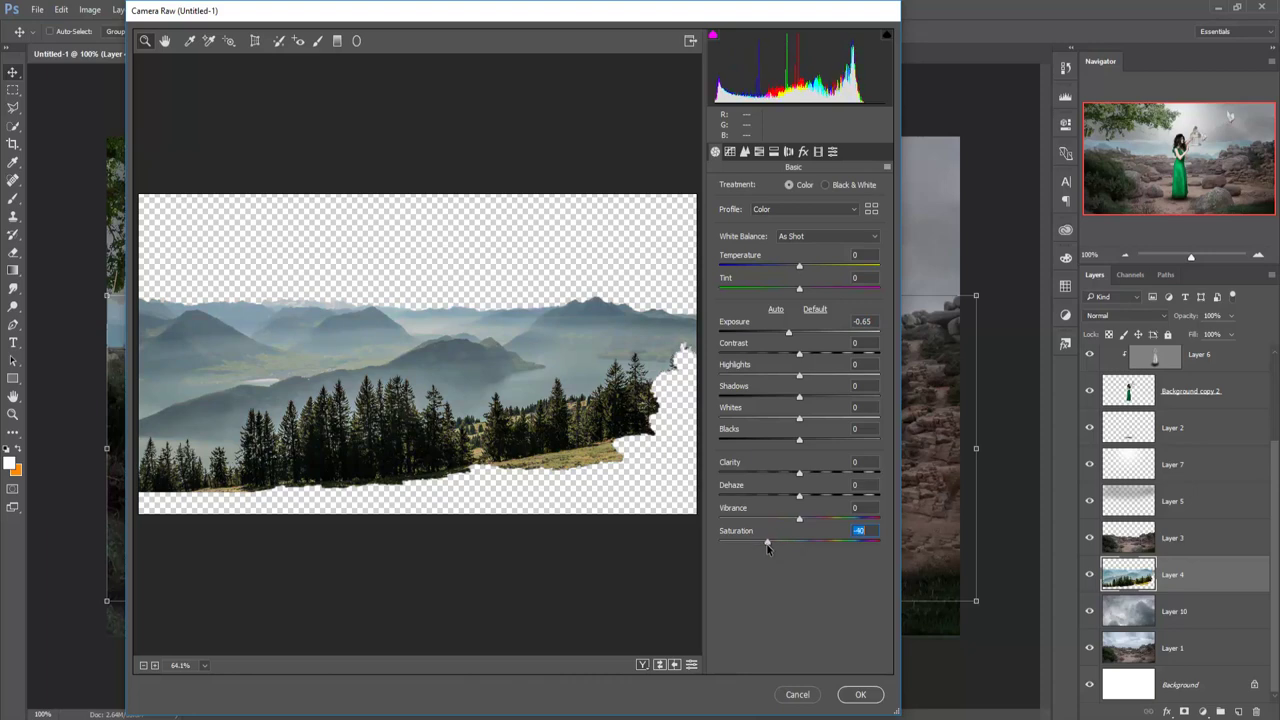
{"action": "left_click", "coordinate": [855, 696]}
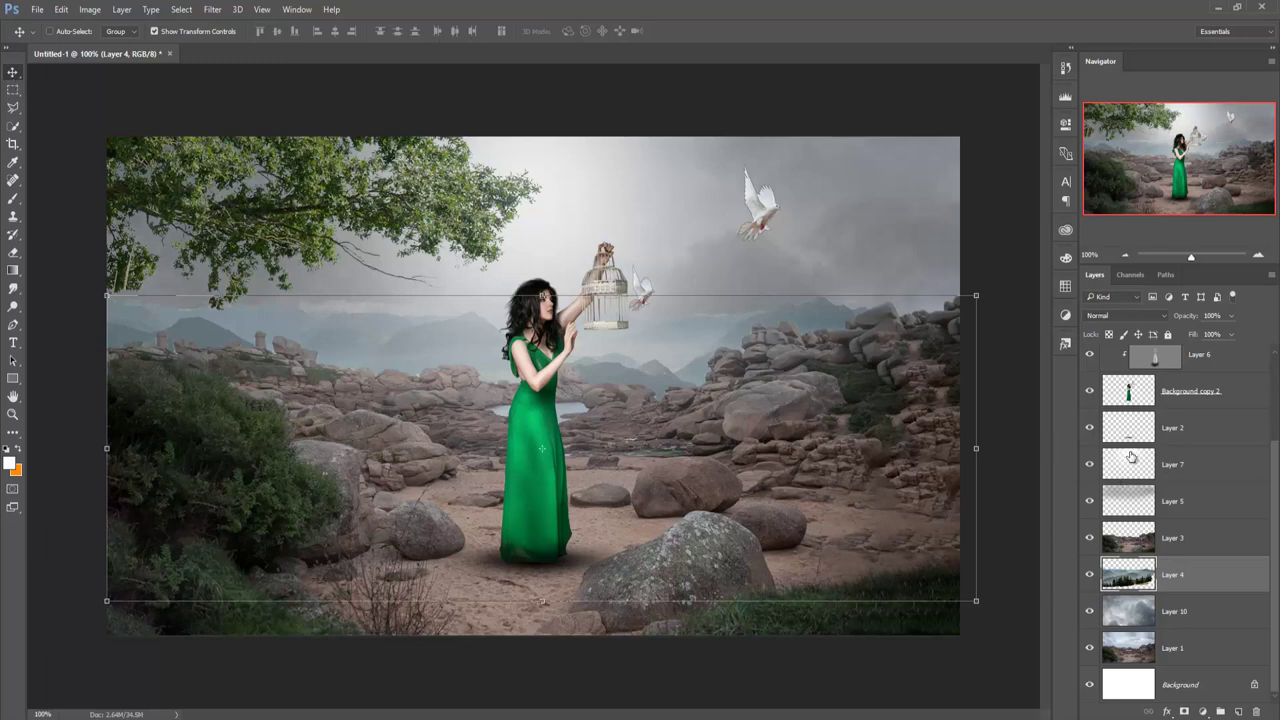
Mask Layer 3 and fade its distant left rocks into mist with a soft black brush at 14% opacity.
{"action": "left_click", "coordinate": [1200, 537]}
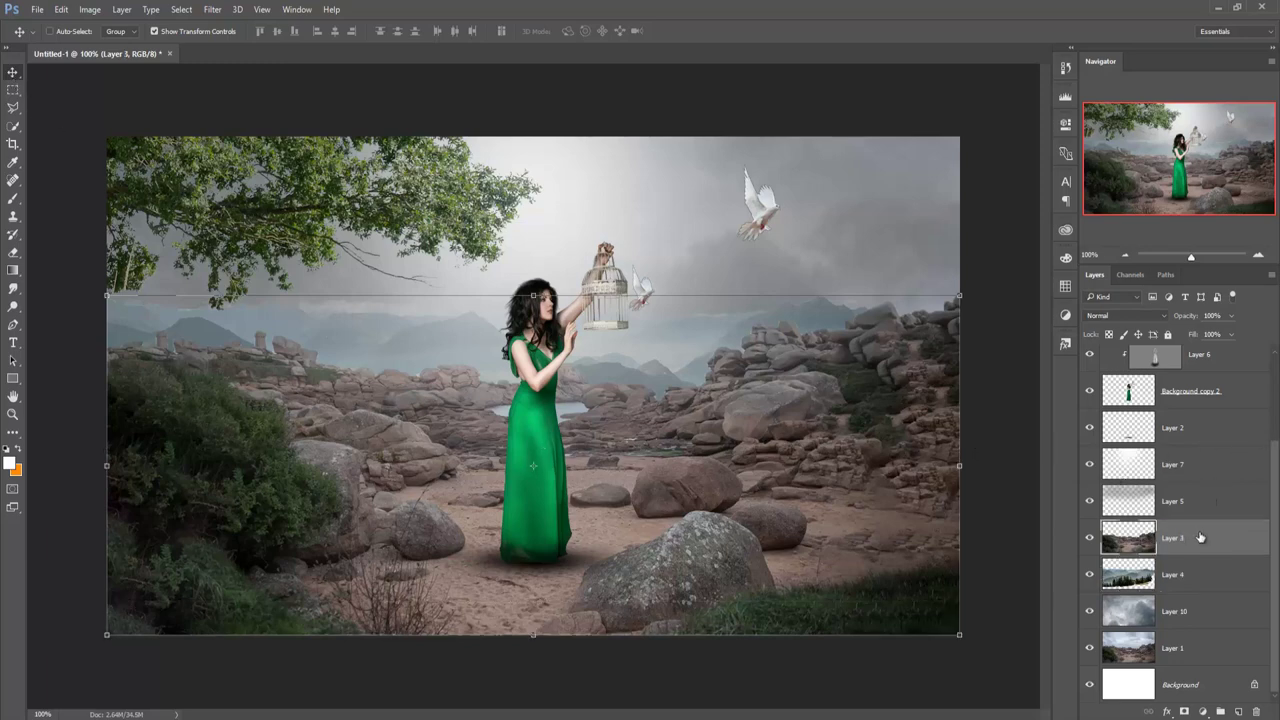
{"action": "left_click", "coordinate": [1184, 711]}
{"action": "left_click", "coordinate": [12, 196]}
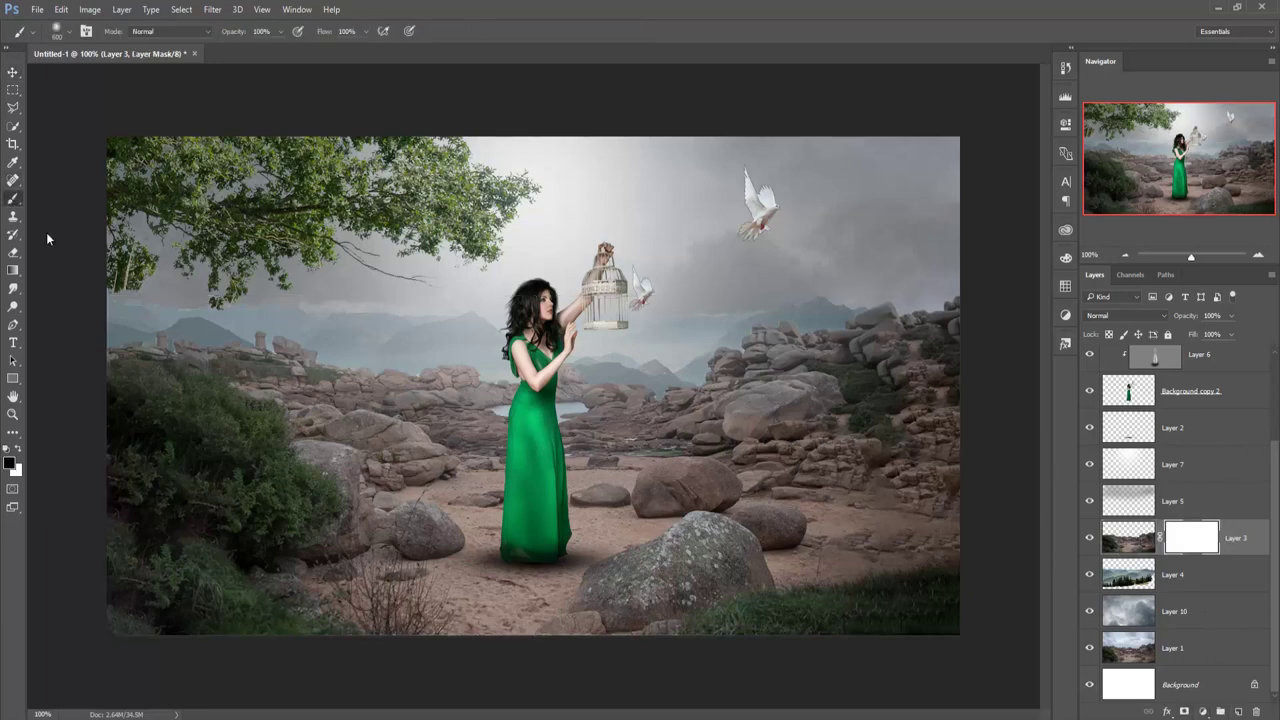
{"action": "key", "text": "bracketleft"}
{"action": "key", "text": "bracketleft"}
{"action": "key", "text": "bracketleft"}
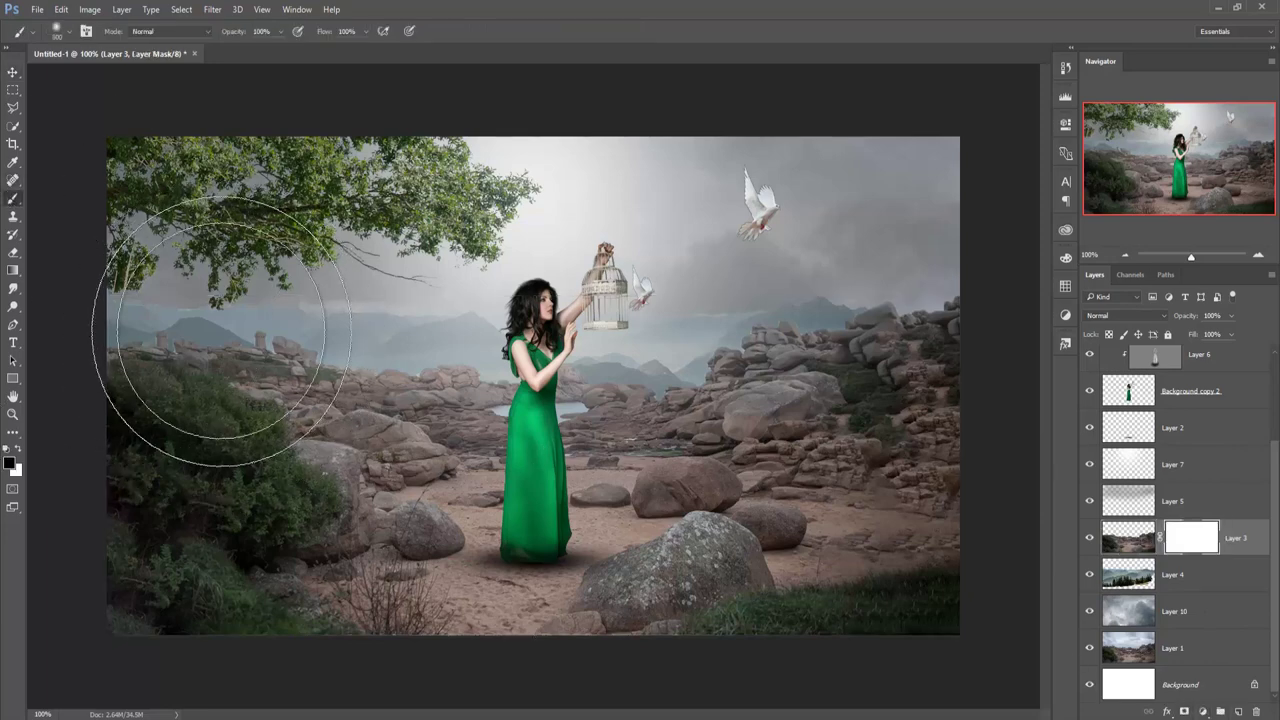
{"action": "left_click", "coordinate": [280, 33]}
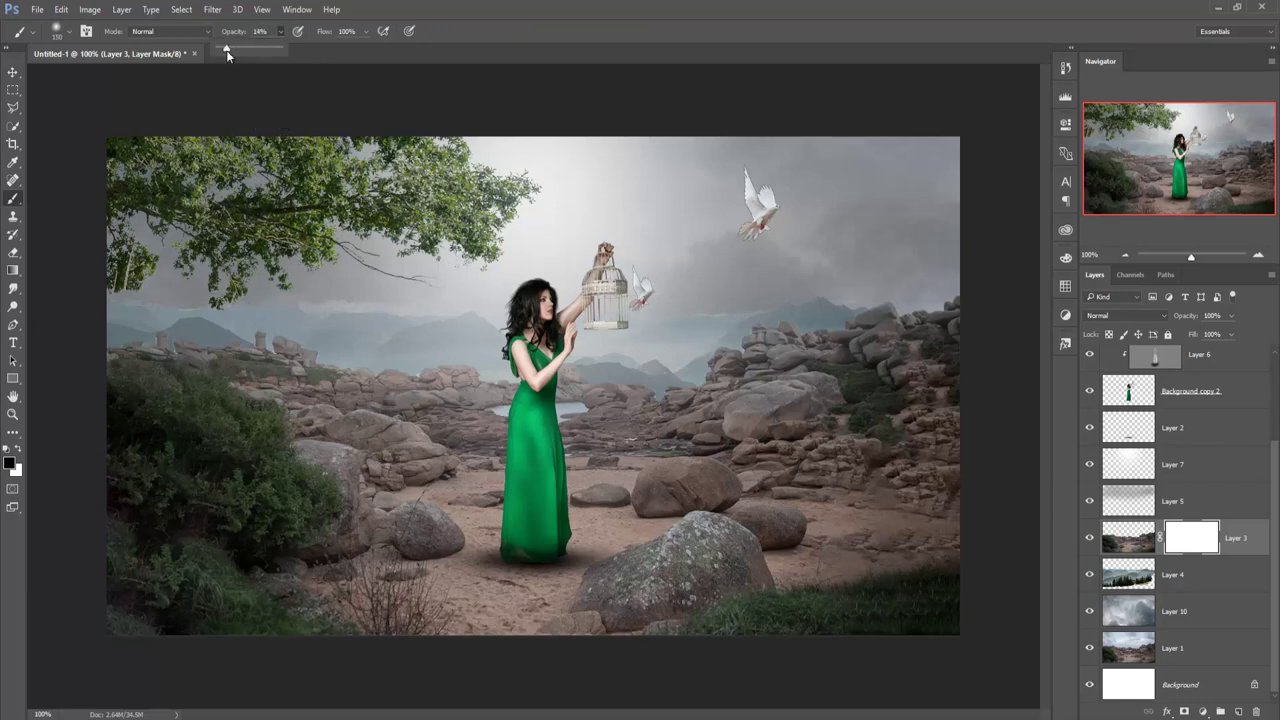
{"action": "key", "text": "bracketleft"}
{"action": "mouse_move", "coordinate": [95, 327]}
{"action": "left_mouse_down"}
{"action": "mouse_move", "coordinate": [205, 320]}
{"action": "mouse_move", "coordinate": [300, 332]}
{"action": "mouse_move", "coordinate": [328, 352]}
{"action": "mouse_move", "coordinate": [471, 320]}
{"action": "mouse_move", "coordinate": [443, 349]}
{"action": "mouse_move", "coordinate": [700, 349]}
{"action": "mouse_move", "coordinate": [737, 329]}
{"action": "mouse_move", "coordinate": [709, 323]}
{"action": "mouse_move", "coordinate": [903, 280]}
{"action": "mouse_move", "coordinate": [974, 280]}
{"action": "mouse_move", "coordinate": [805, 289]}
{"action": "mouse_move", "coordinate": [600, 349]}
{"action": "mouse_move", "coordinate": [520, 337]}
{"action": "mouse_move", "coordinate": [337, 346]}
{"action": "left_mouse_up"}
Hide and delete the fog layer, Layer 5.
{"action": "left_click", "coordinate": [1089, 500]}
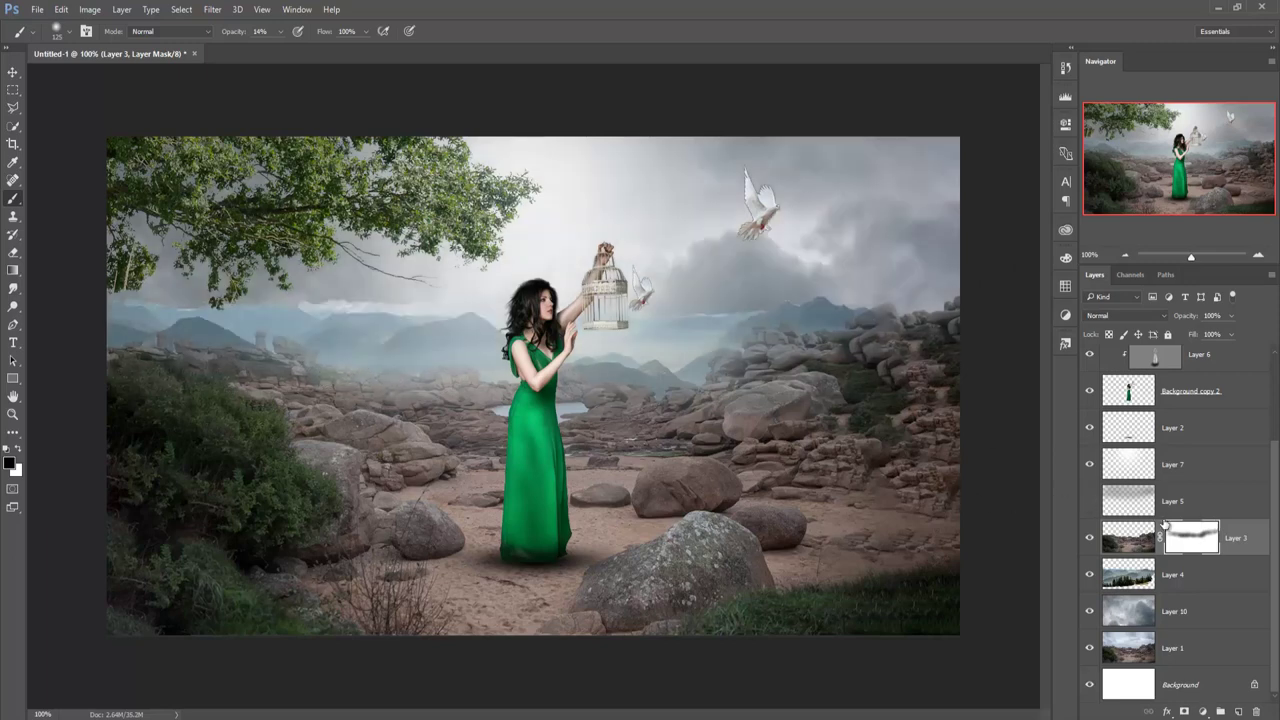
{"action": "left_click", "coordinate": [1210, 495]}
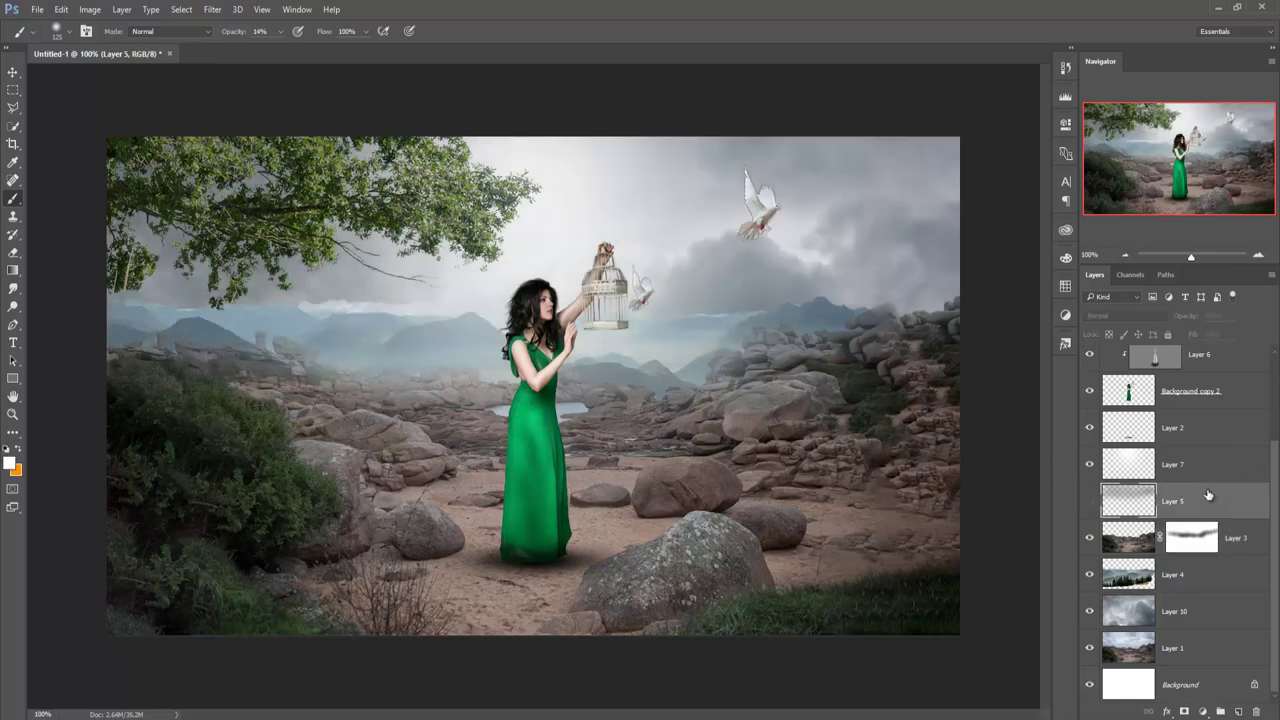
{"action": "key", "text": "Delete"}
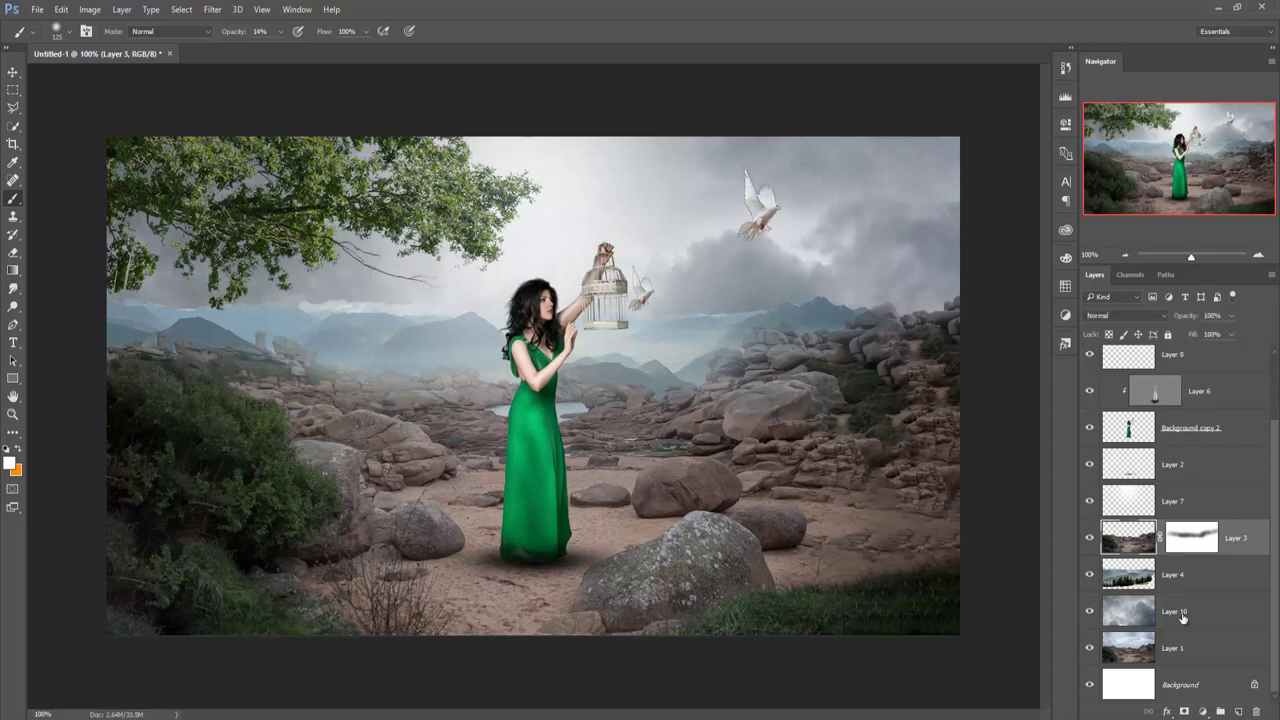
Add a mask to Layer 4 and paint its edges to blend the mountains into the scene.
{"action": "left_click", "coordinate": [1183, 586]}
{"action": "left_click", "coordinate": [1185, 711]}
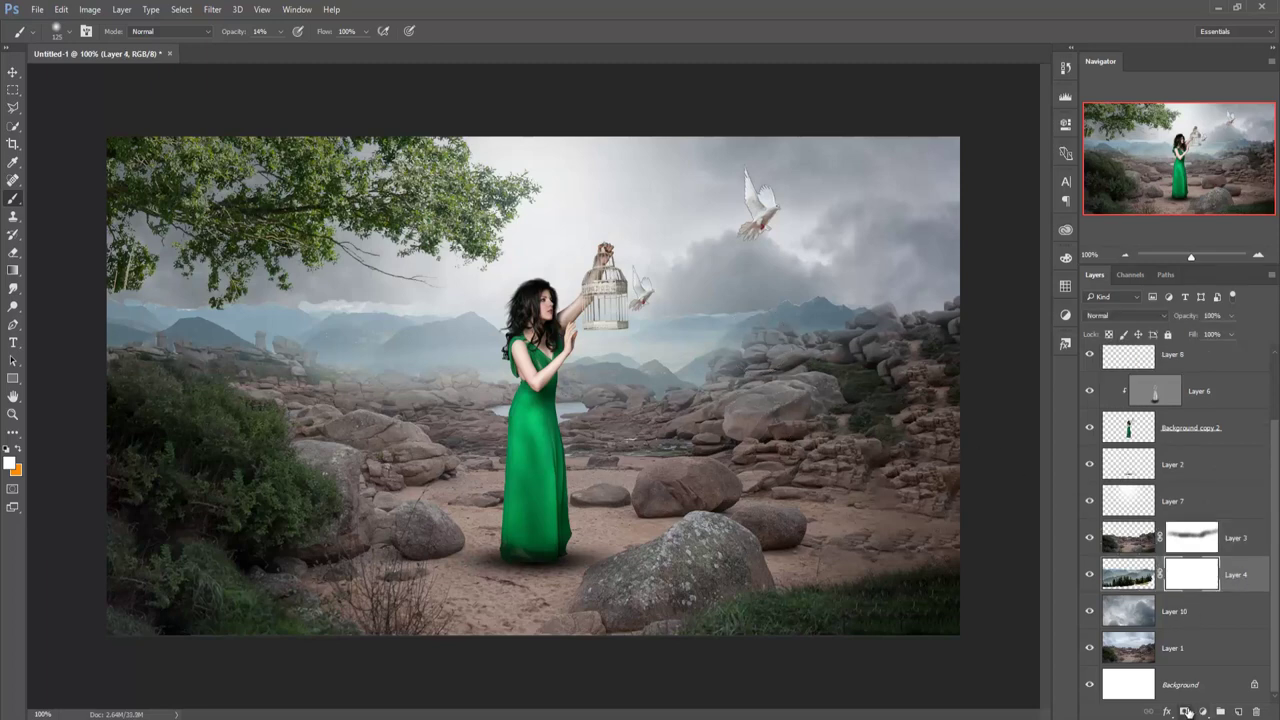
{"action": "mouse_move", "coordinate": [200, 280]}
{"action": "left_mouse_down"}
{"action": "mouse_move", "coordinate": [150, 285]}
{"action": "mouse_move", "coordinate": [438, 291]}
{"action": "mouse_move", "coordinate": [480, 277]}
{"action": "mouse_move", "coordinate": [723, 294]}
{"action": "mouse_move", "coordinate": [357, 310]}
{"action": "mouse_move", "coordinate": [977, 289]}
{"action": "mouse_move", "coordinate": [730, 414]}
{"action": "mouse_move", "coordinate": [488, 365]}
{"action": "mouse_move", "coordinate": [505, 365]}
{"action": "mouse_move", "coordinate": [346, 361]}
{"action": "mouse_move", "coordinate": [466, 357]}
{"action": "left_mouse_up"}
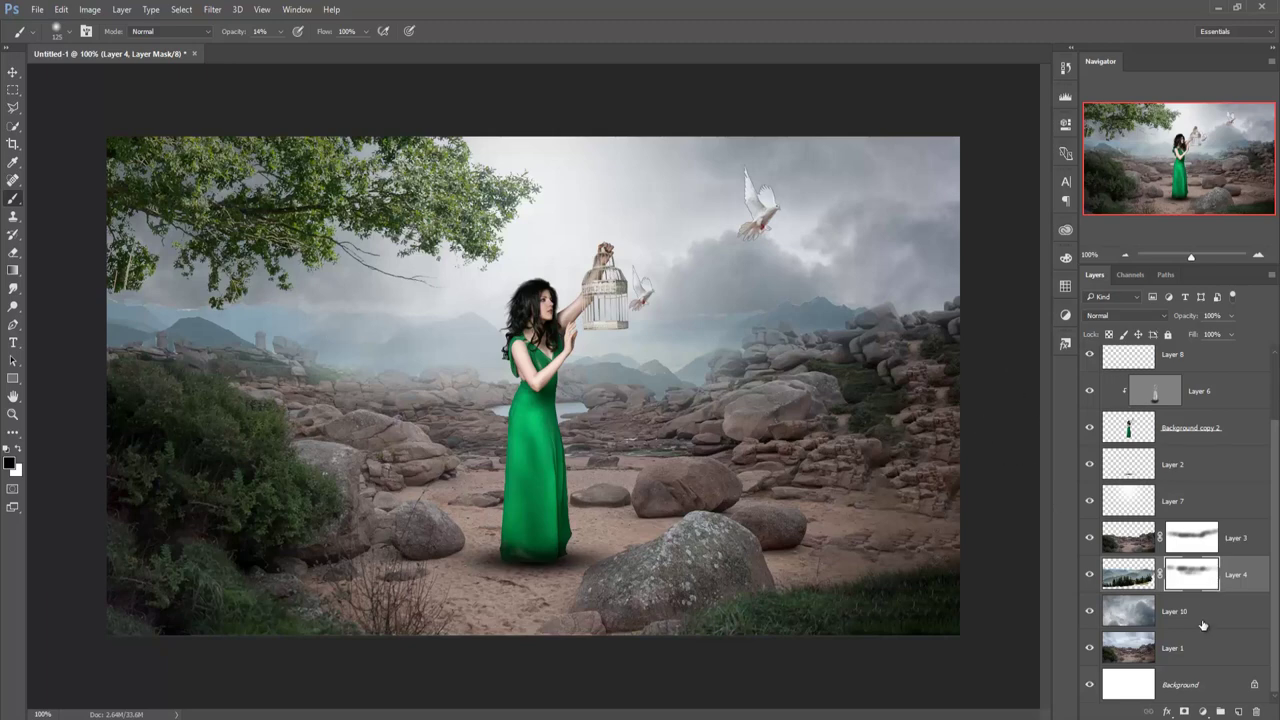
Paint more of Layer 3's mask to fade the distant rocks into haze.
{"action": "left_click", "coordinate": [1192, 538]}
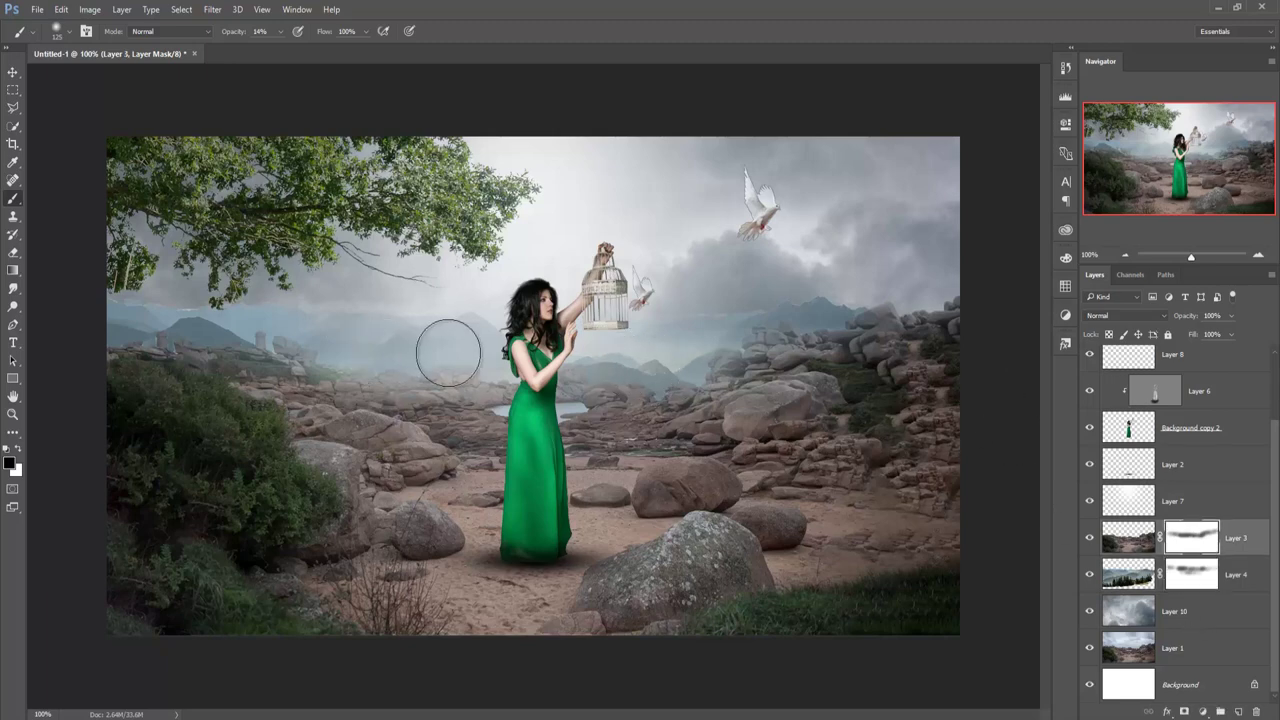
{"action": "left_click_drag", "start_coordinate": [512, 410], "coordinate": [329, 360]}
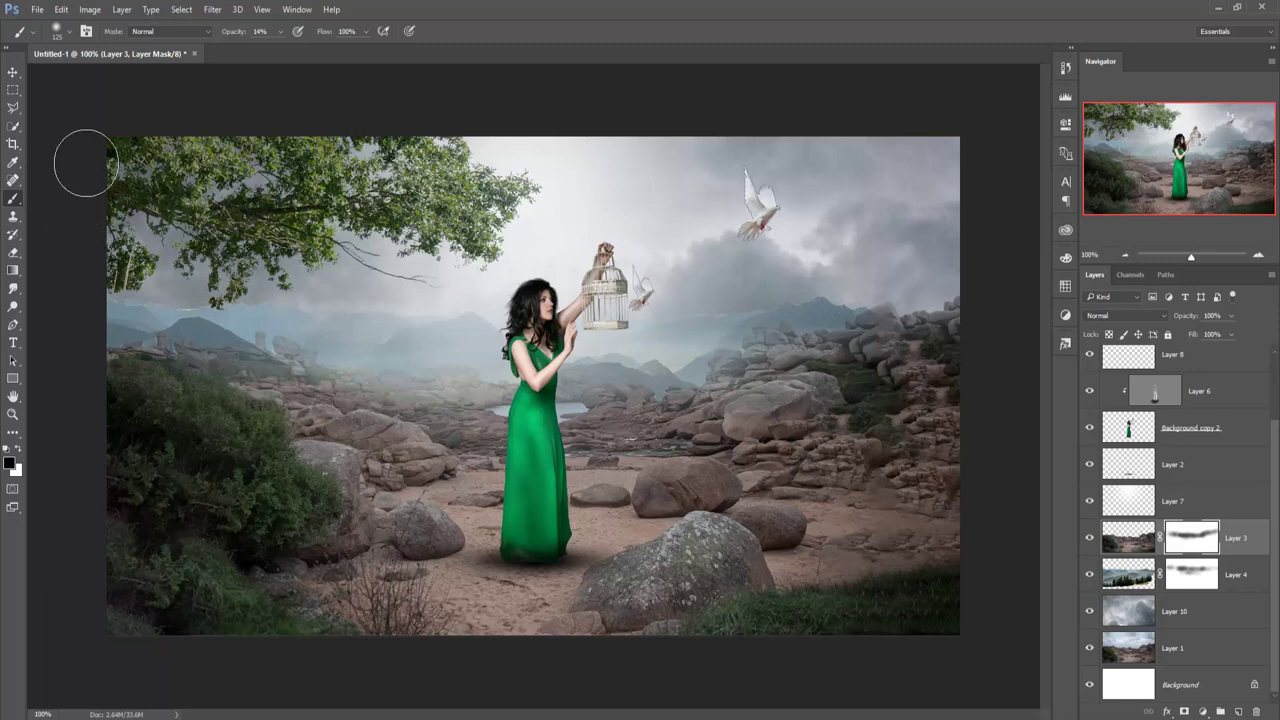
{"action": "left_click", "coordinate": [12, 74]}
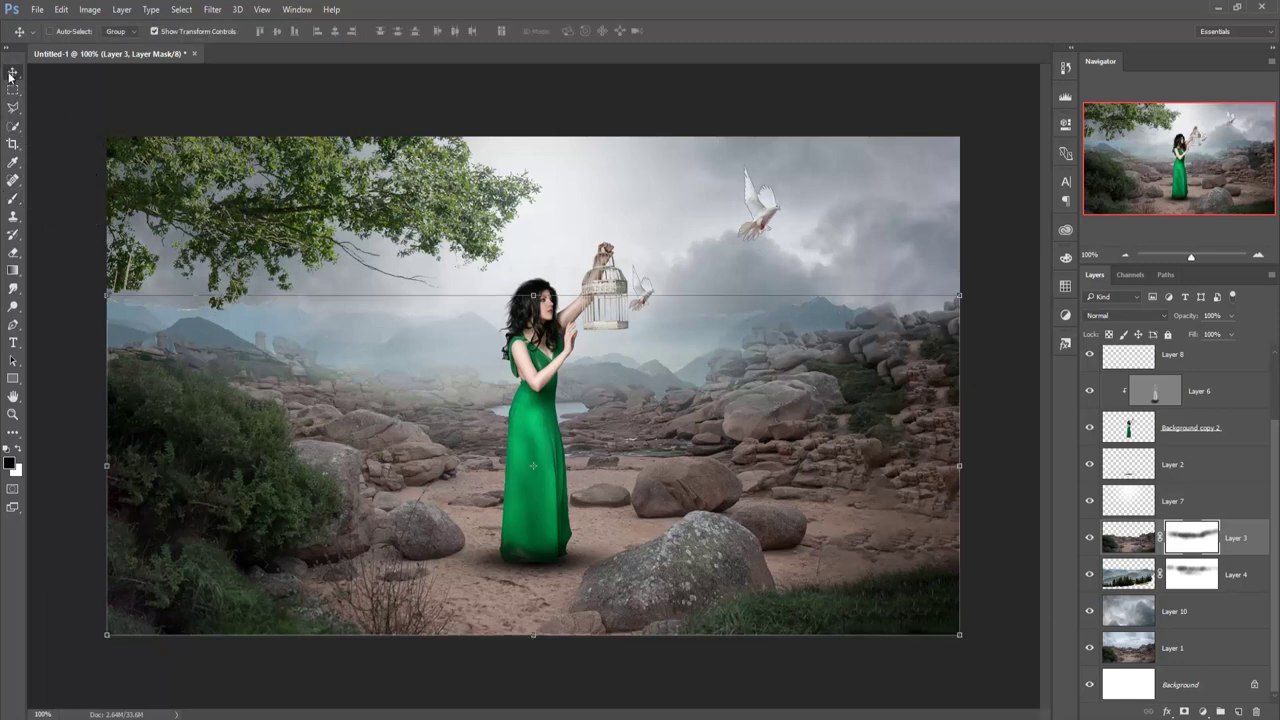
Lower the sky glow Layer 7's opacity to about 51%.
{"action": "left_click", "coordinate": [1224, 496]}
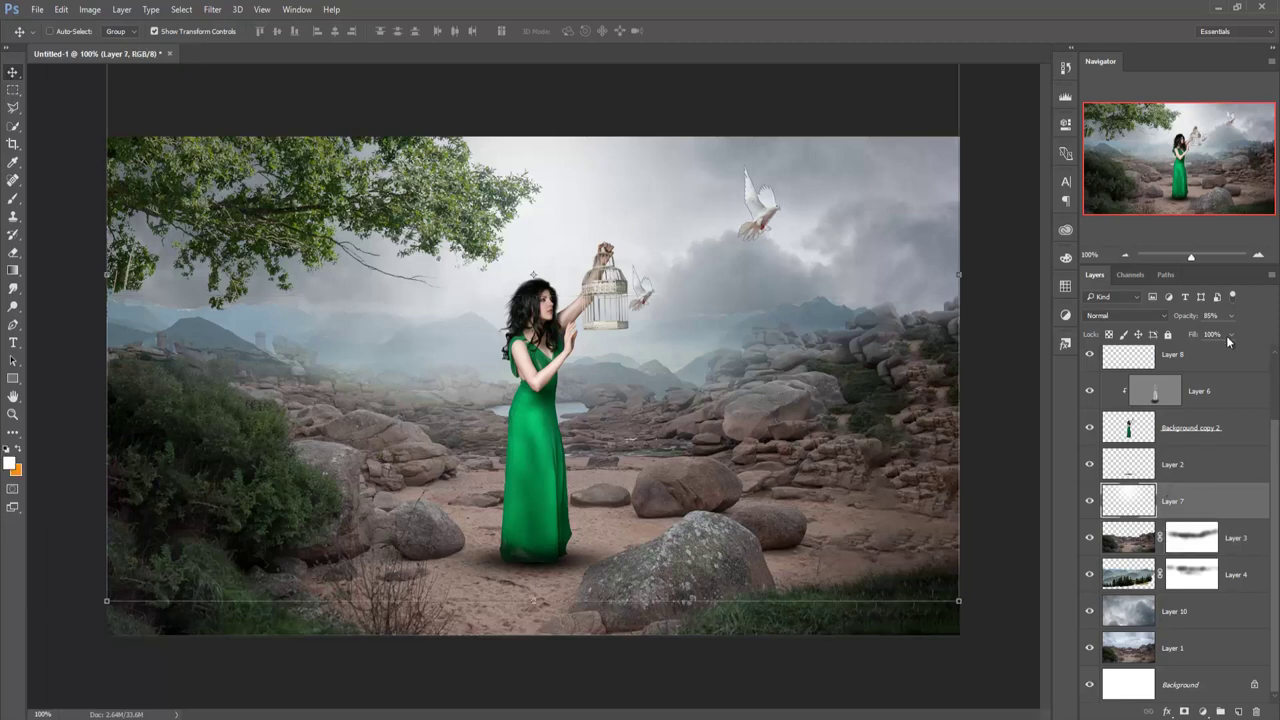
{"action": "left_click_drag", "start_coordinate": [1230, 315], "coordinate": [1230, 330]}
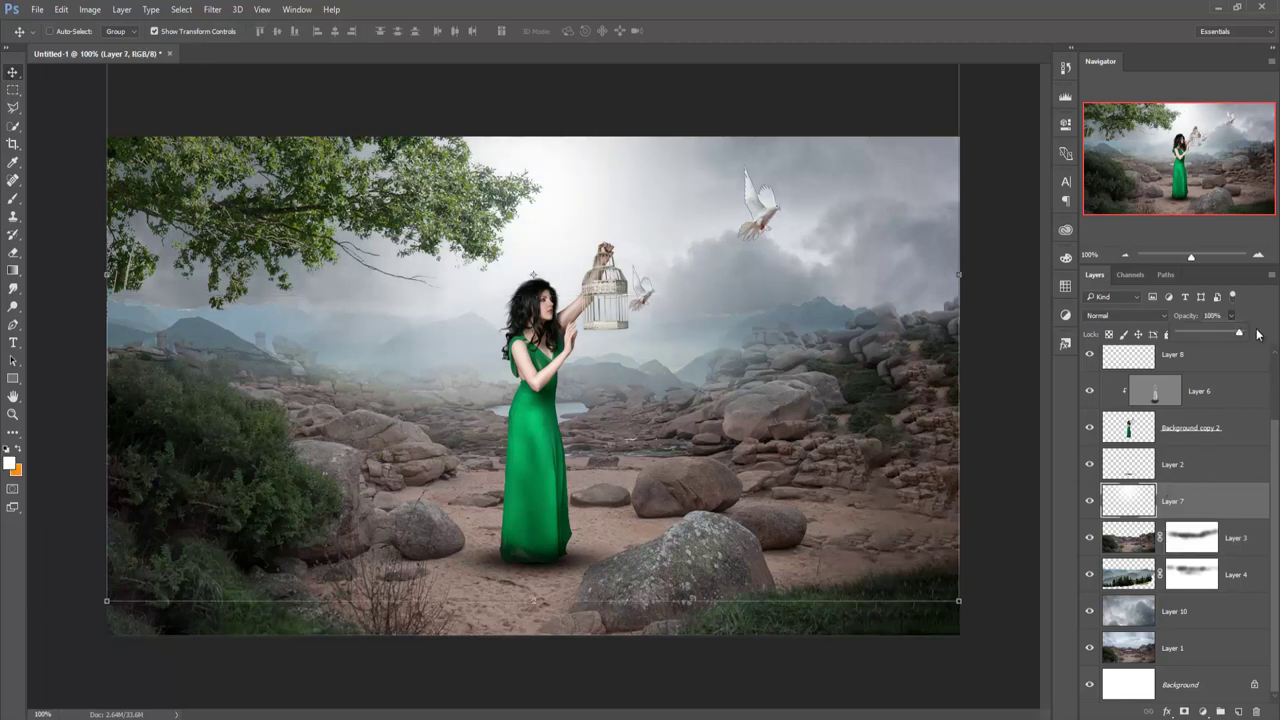
{"action": "left_click_drag", "start_coordinate": [1216, 329], "coordinate": [1209, 329]}
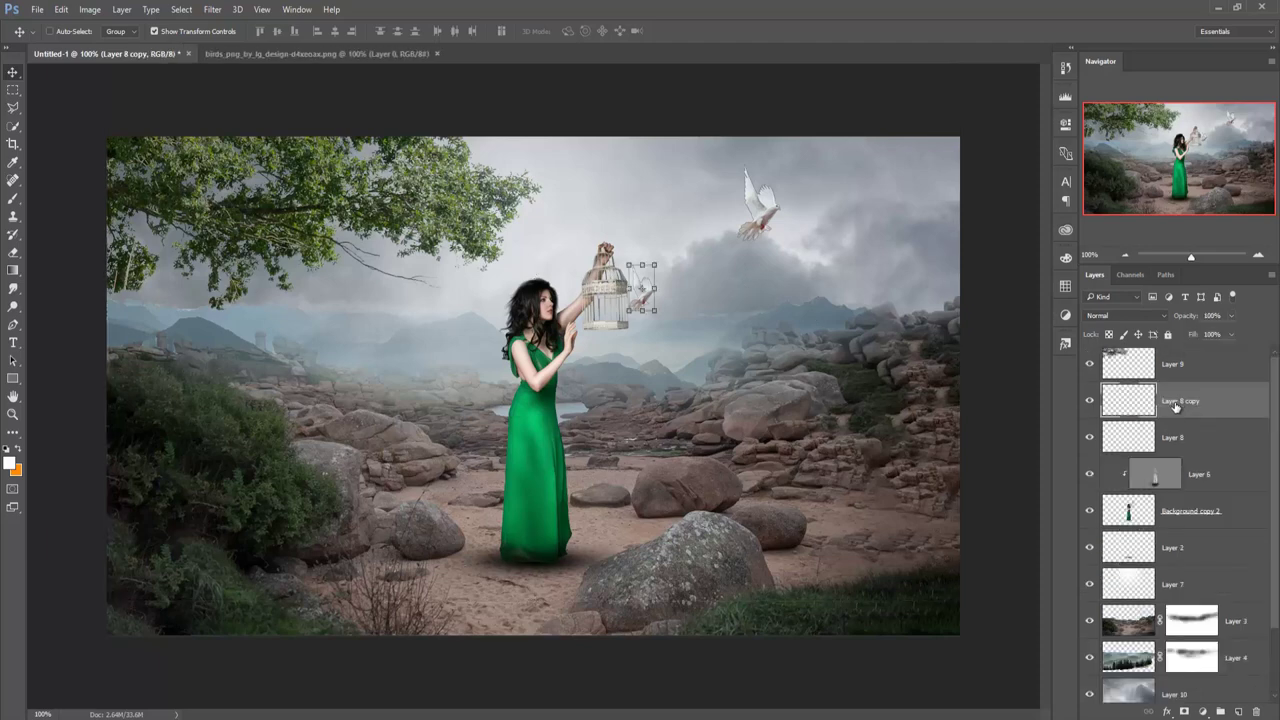
Drag the birds image into the composite as a new dove layer.
{"action": "left_click", "coordinate": [286, 54]}
{"action": "left_click_drag", "start_coordinate": [279, 58], "coordinate": [1000, 174]}
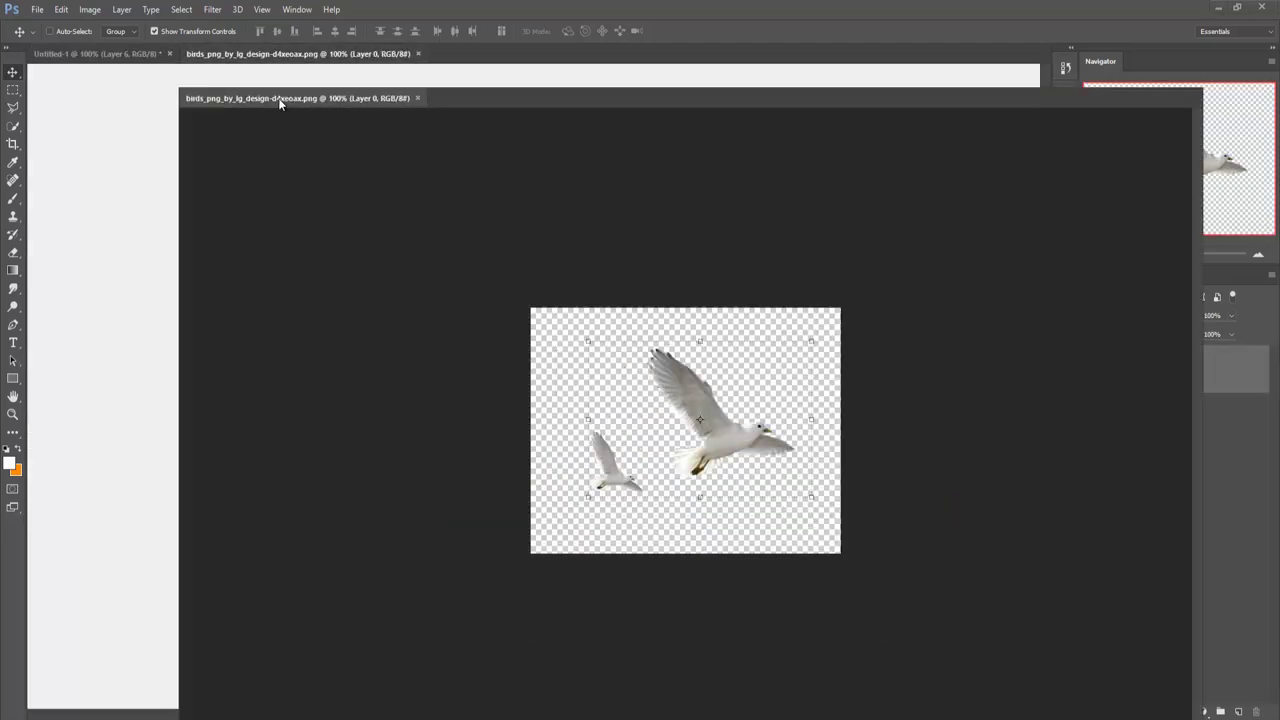
{"action": "left_click_drag", "start_coordinate": [1108, 318], "coordinate": [748, 287]}
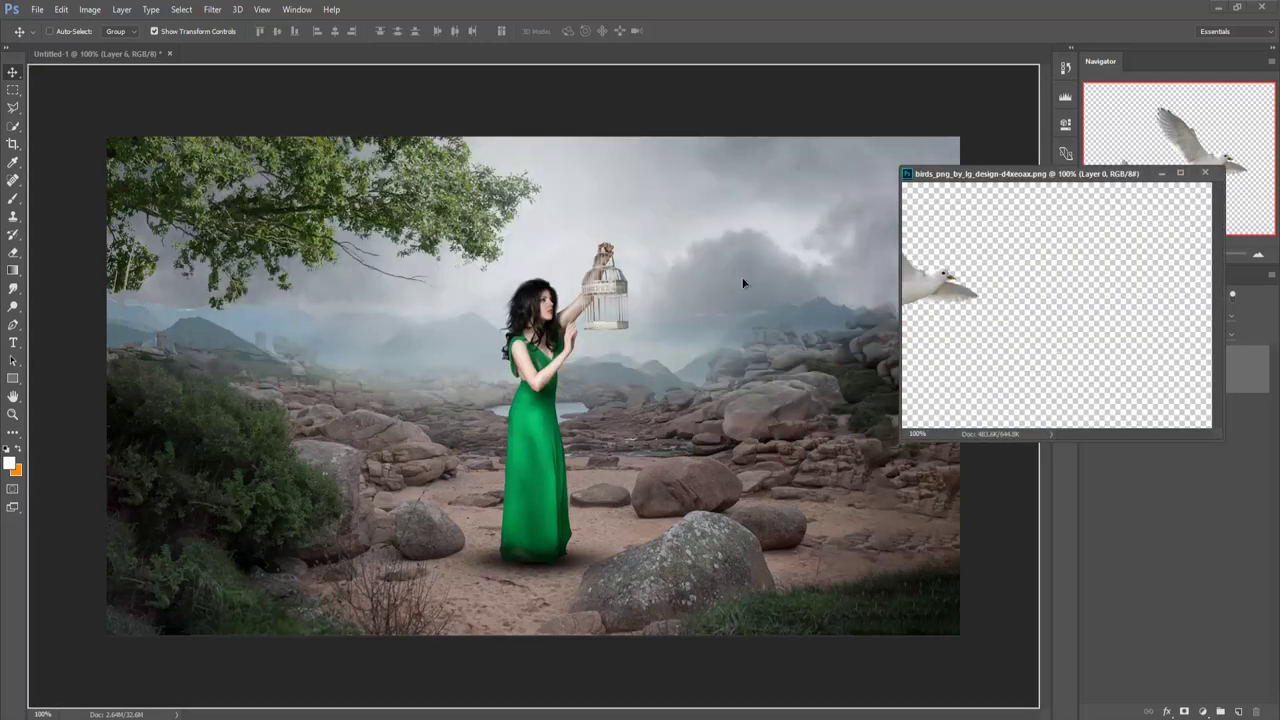
{"action": "left_click", "coordinate": [1161, 174]}
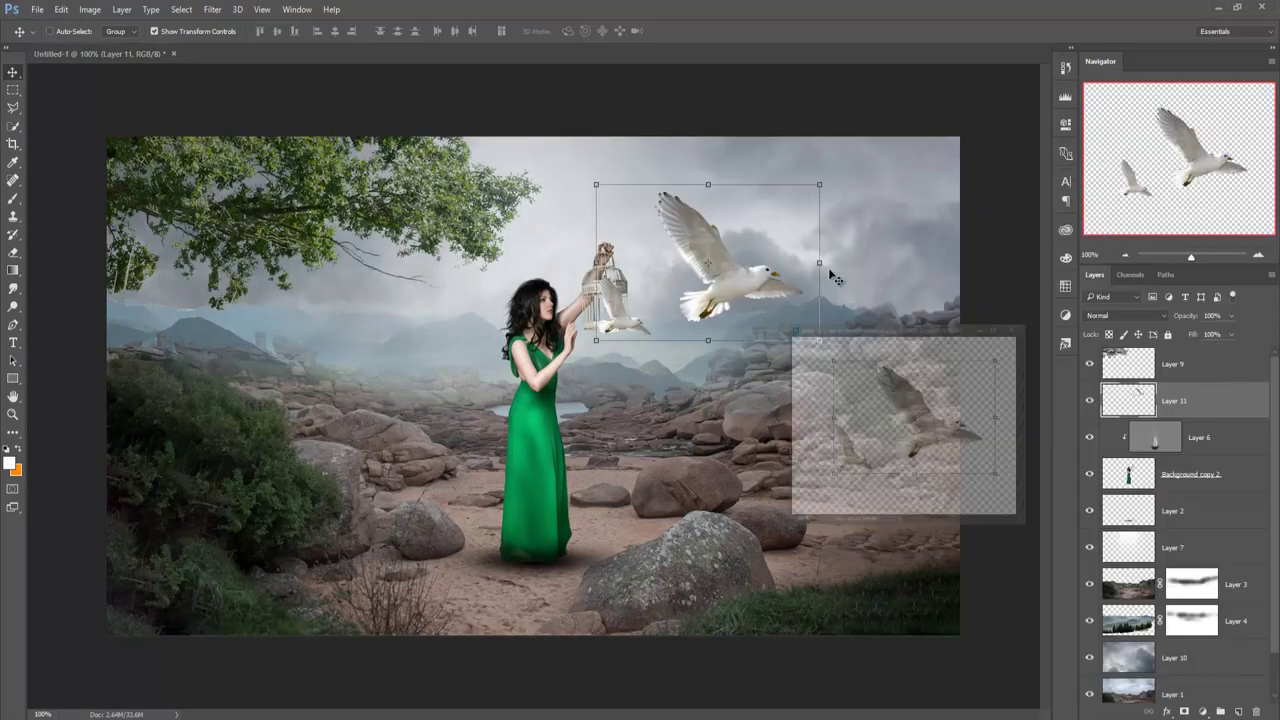
Shrink the doves, rotate them about -3.66°, raise them in the upper-right sky and commit.
{"action": "left_click_drag", "start_coordinate": [710, 305], "coordinate": [753, 281]}
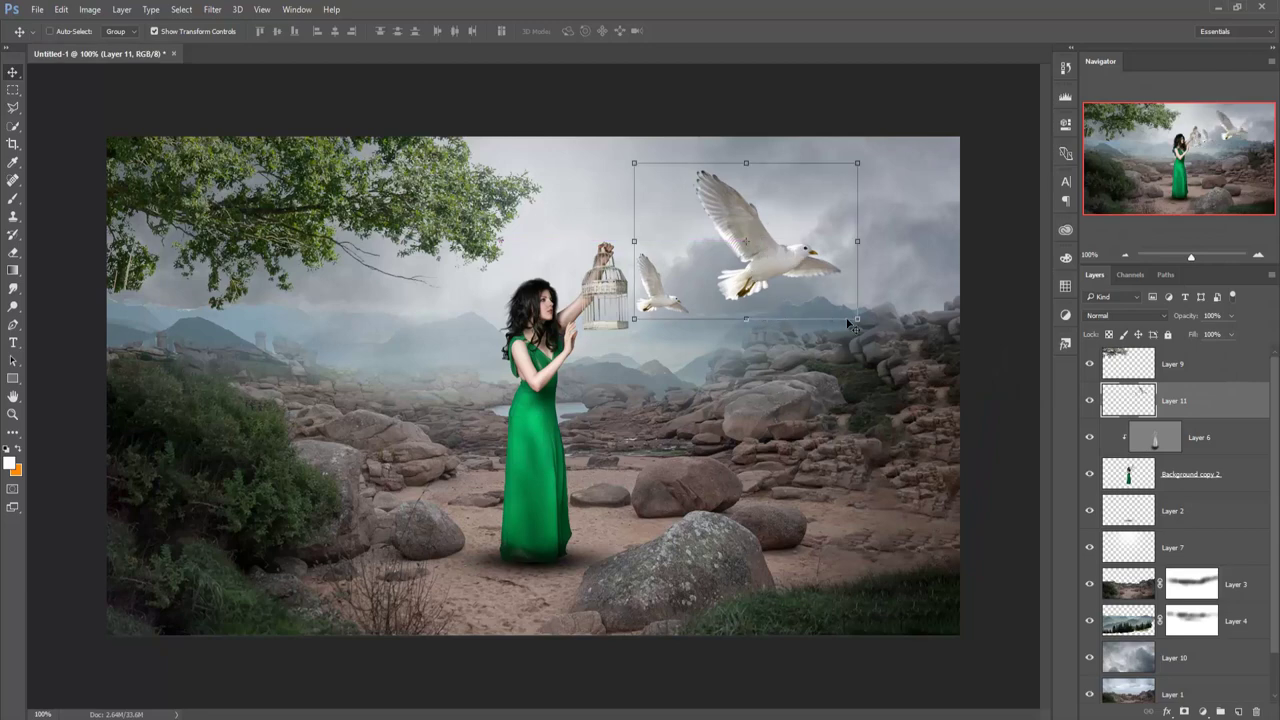
{"action": "left_click_drag", "start_coordinate": [857, 319], "coordinate": [800, 279]}
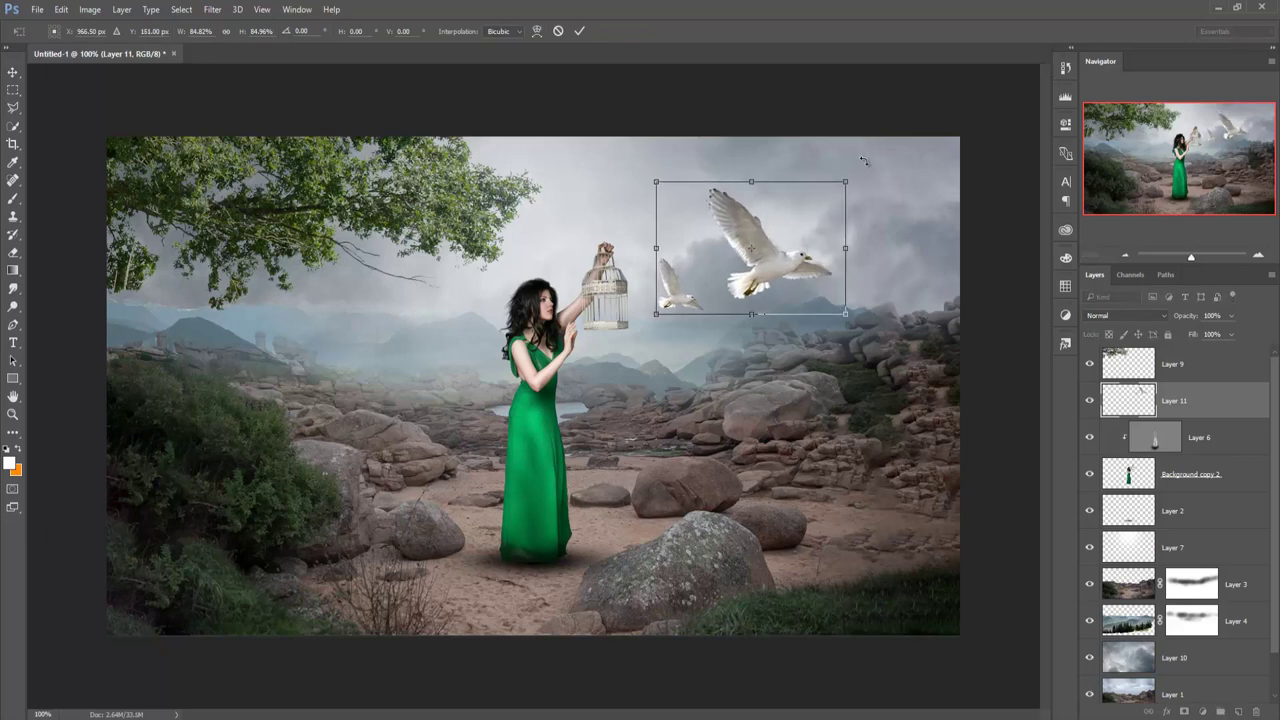
{"action": "left_click_drag", "start_coordinate": [868, 166], "coordinate": [874, 156]}
{"action": "left_click_drag", "start_coordinate": [799, 265], "coordinate": [798, 257]}
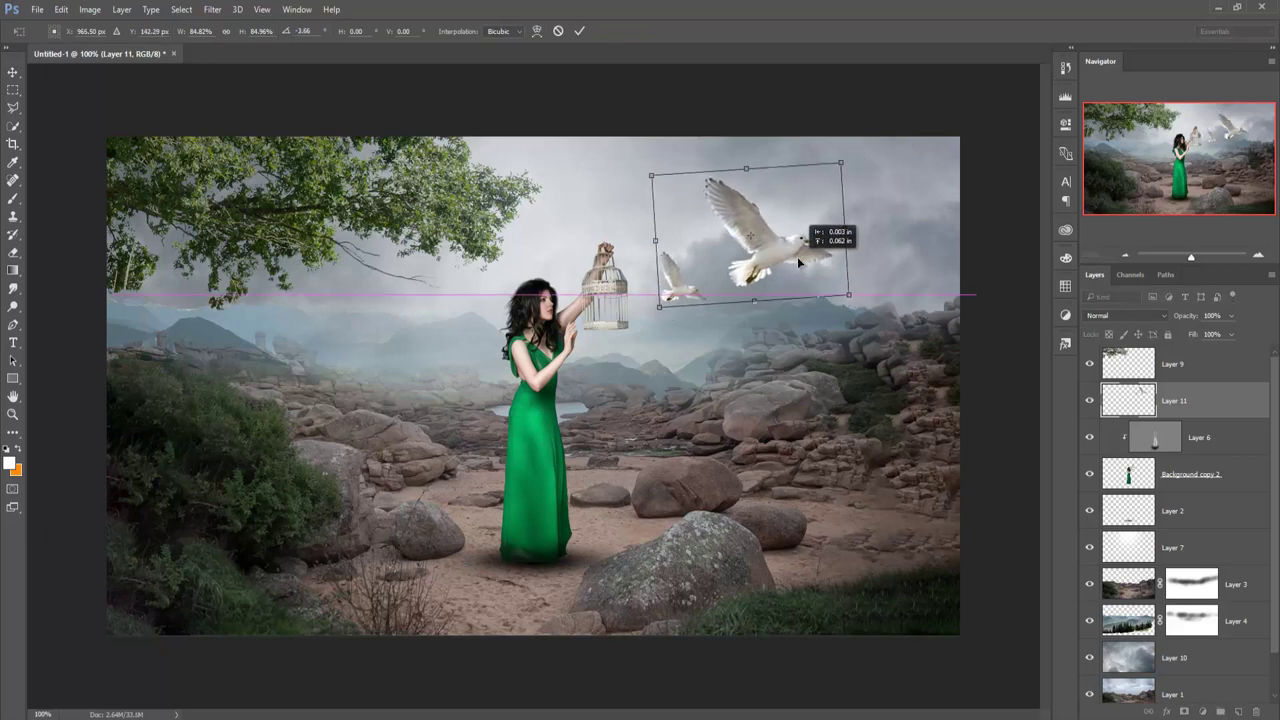
{"action": "left_click", "coordinate": [579, 32]}
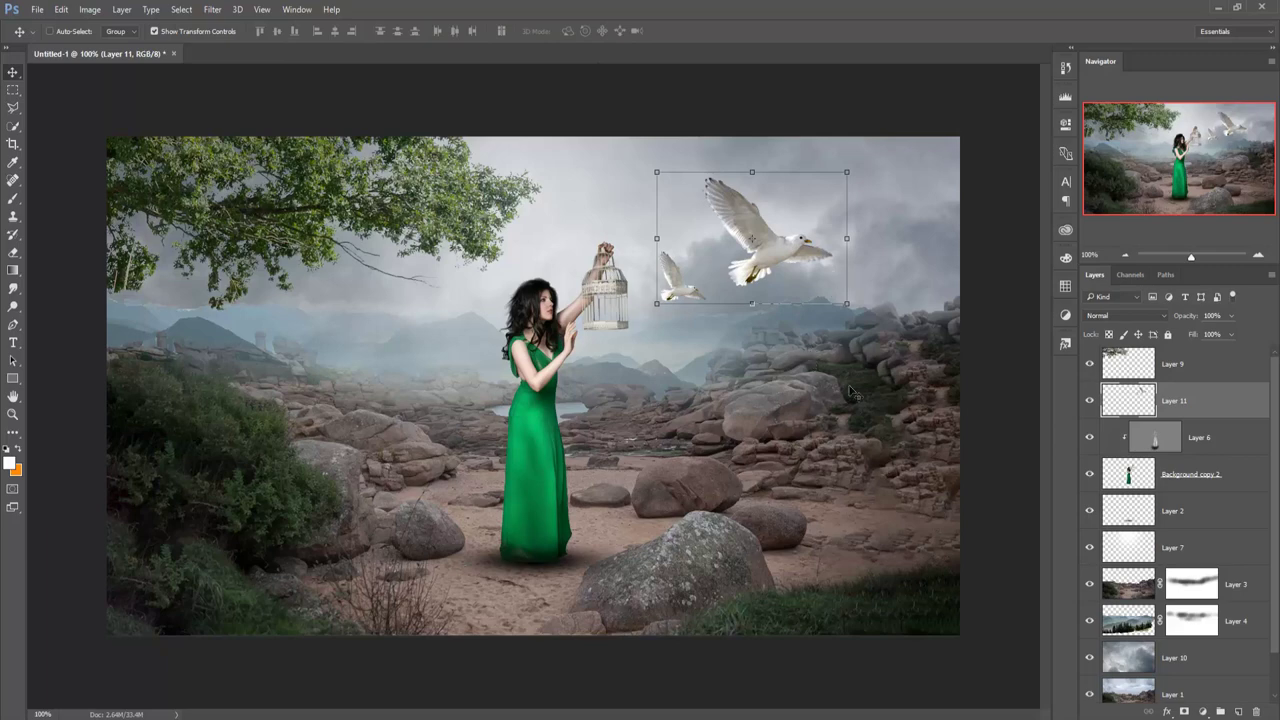
{"action": "left_click", "coordinate": [1216, 543]}
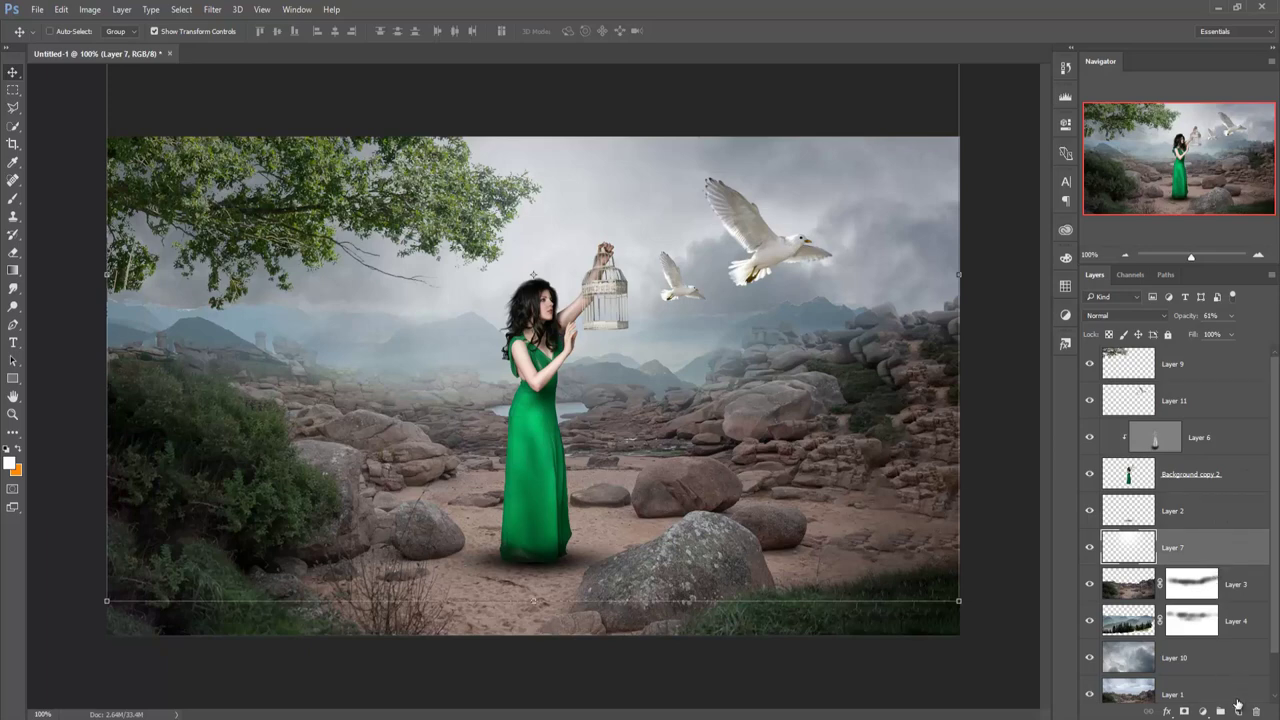
Add an Exposure adjustment layer above Layer 7 with exposure set to -0.50.
{"action": "left_click", "coordinate": [1203, 712]}
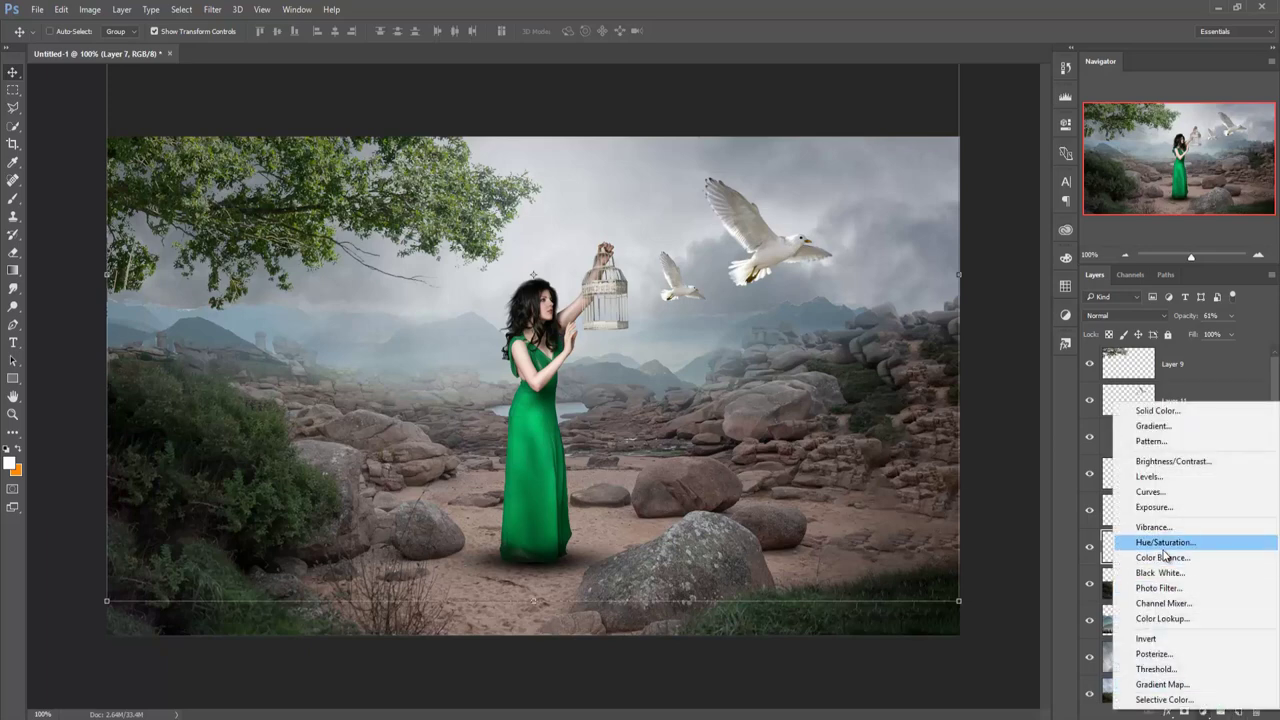
{"action": "left_click", "coordinate": [1158, 507]}
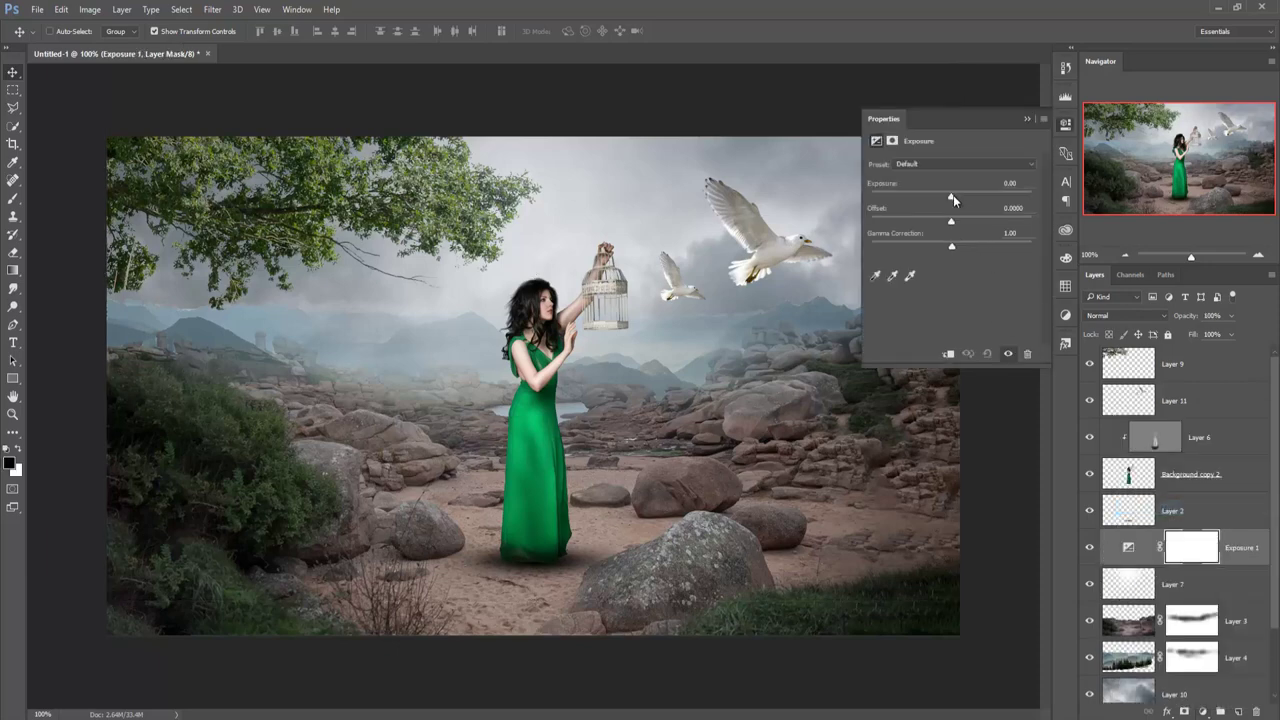
{"action": "left_click_drag", "start_coordinate": [953, 195], "coordinate": [943, 196]}
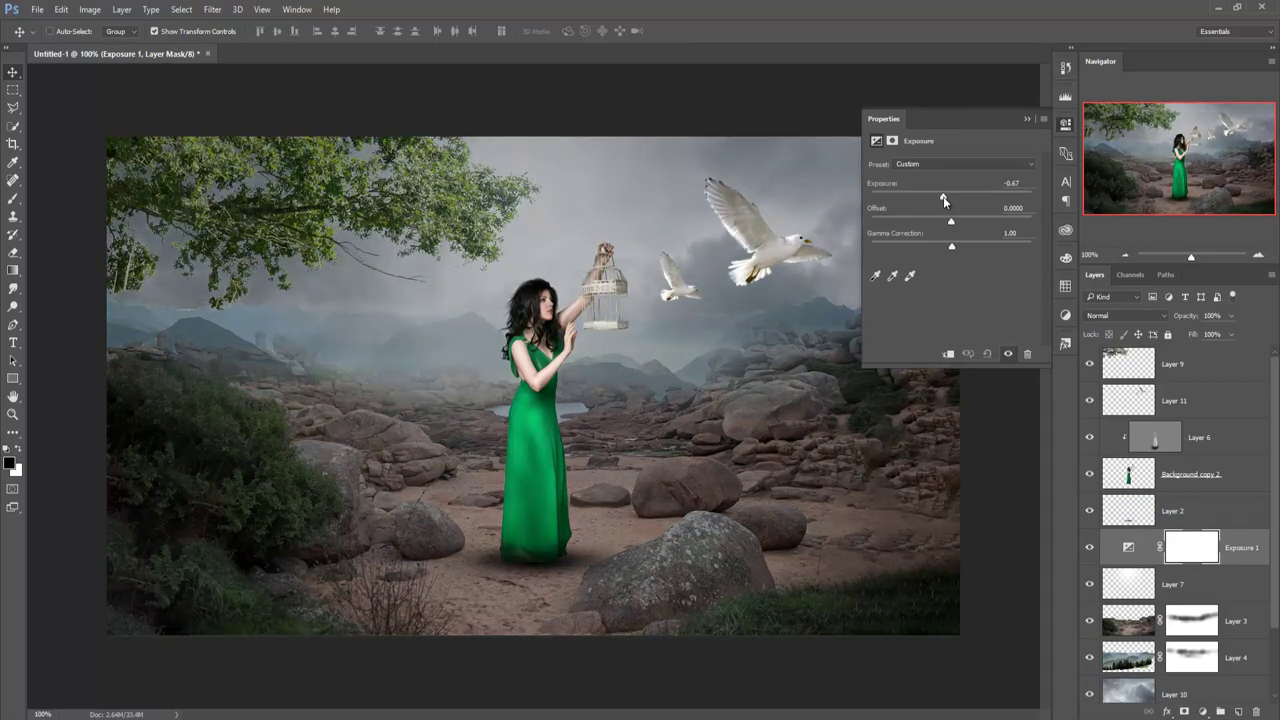
{"action": "left_click_drag", "start_coordinate": [943, 196], "coordinate": [947, 196]}
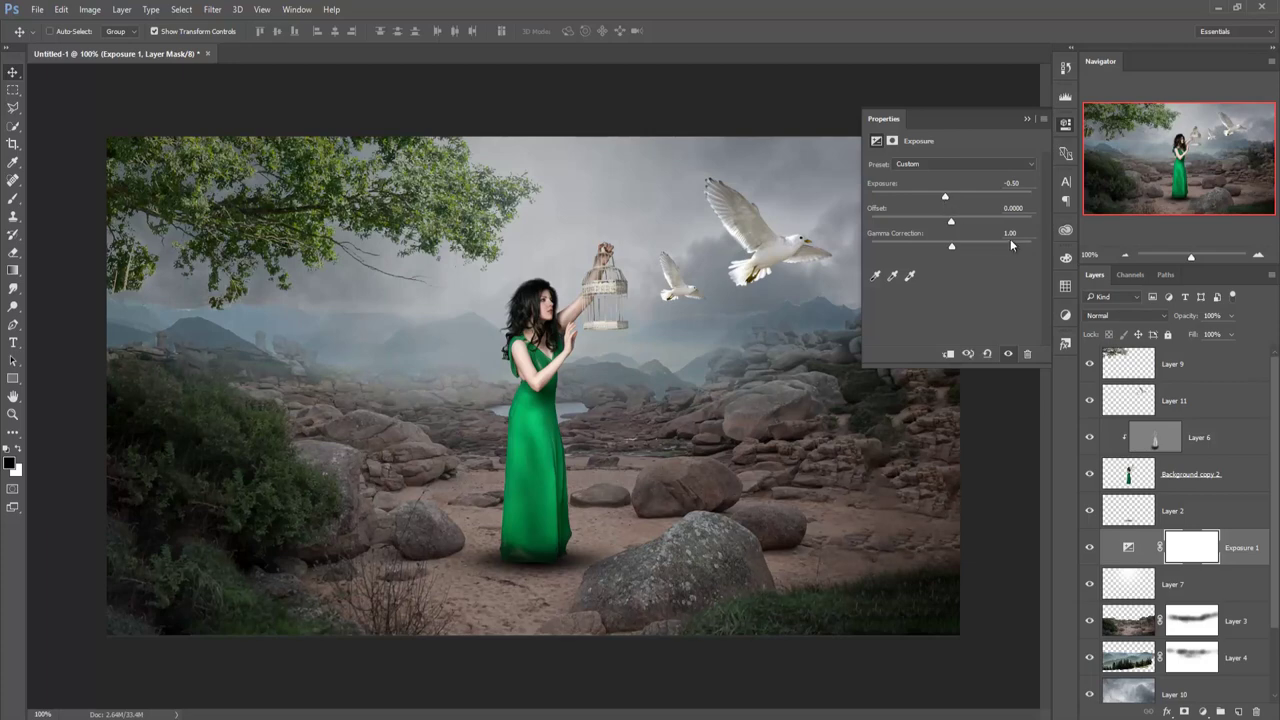
{"action": "left_click", "coordinate": [1026, 120]}
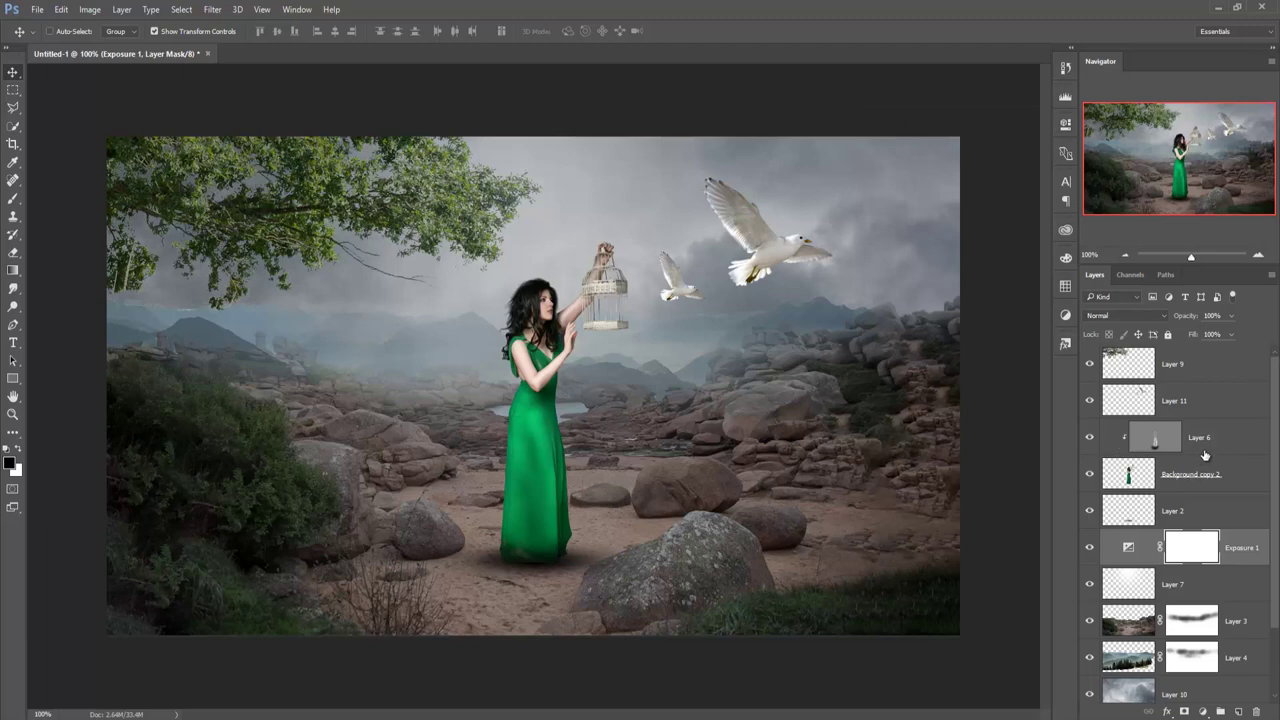
{"action": "scroll", "coordinate": [1241, 447], "scroll_direction": "down", "scroll_amount": 3}
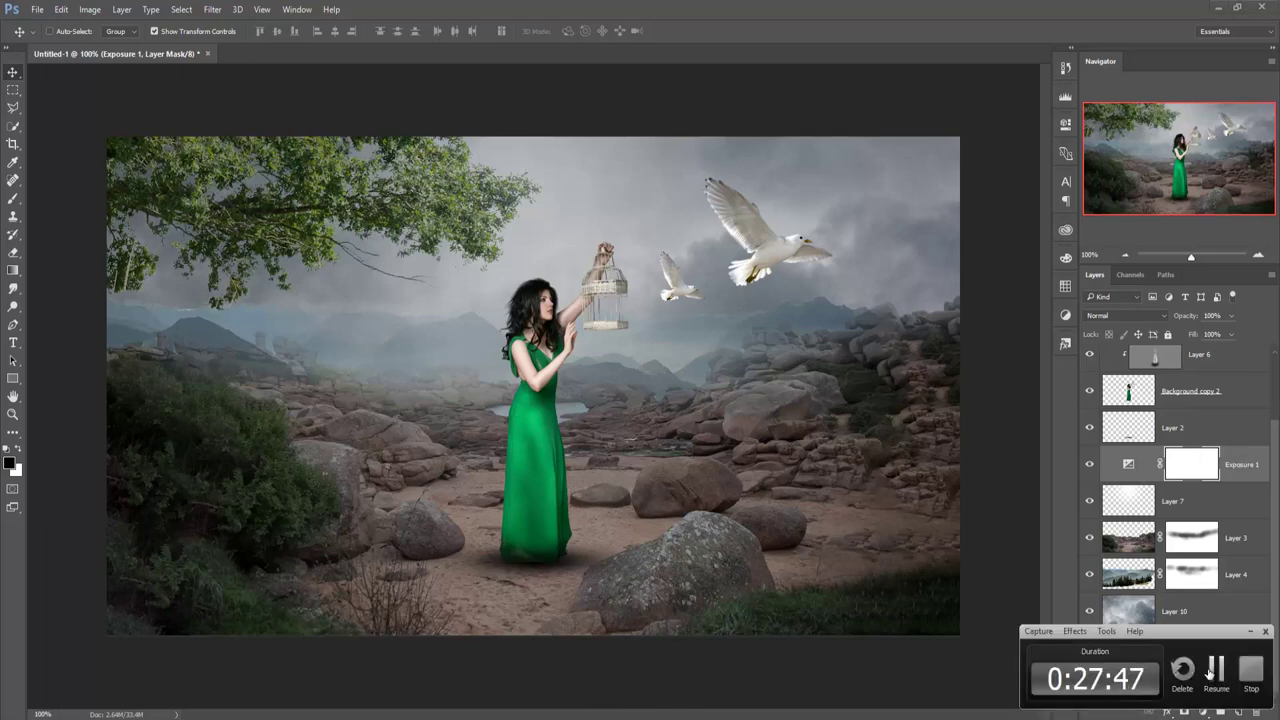
{"action": "scroll", "coordinate": [1203, 476], "scroll_direction": "up", "scroll_amount": 2}
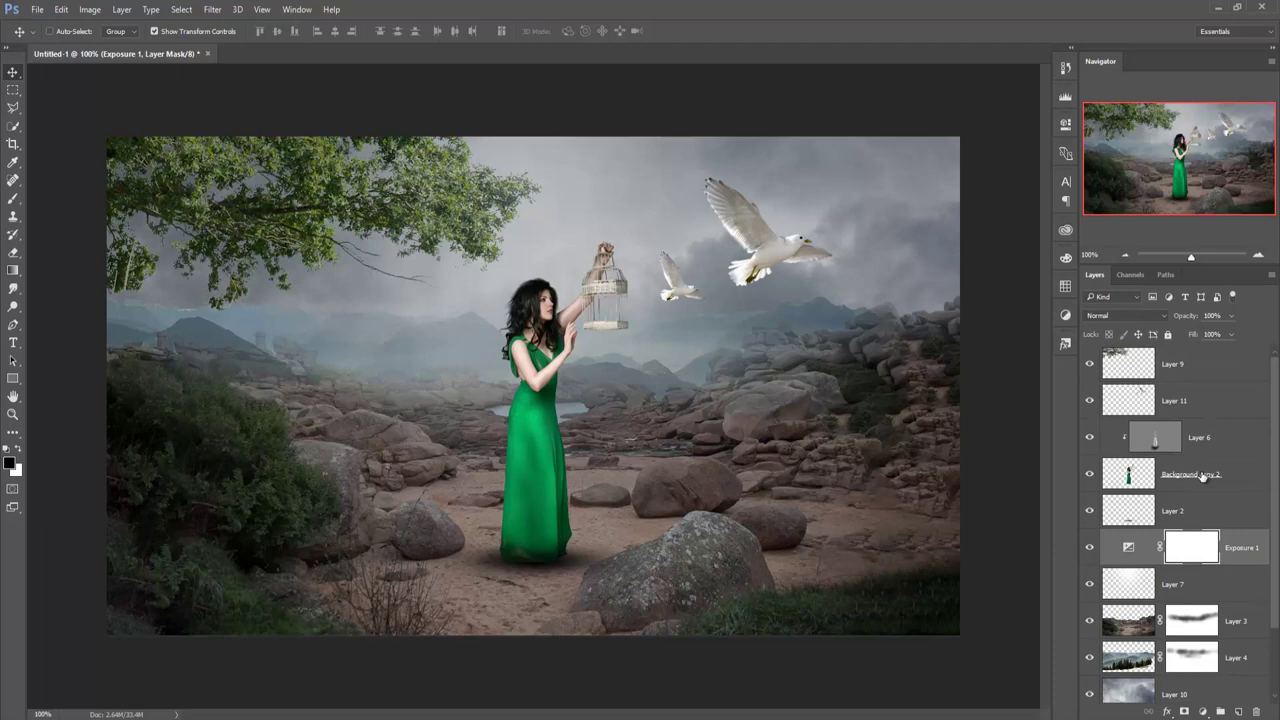
Add a Color Balance layer above Layer 9 with midtones Cyan-Red -15 and Yellow-Blue +37.
{"action": "left_click", "coordinate": [1212, 376]}
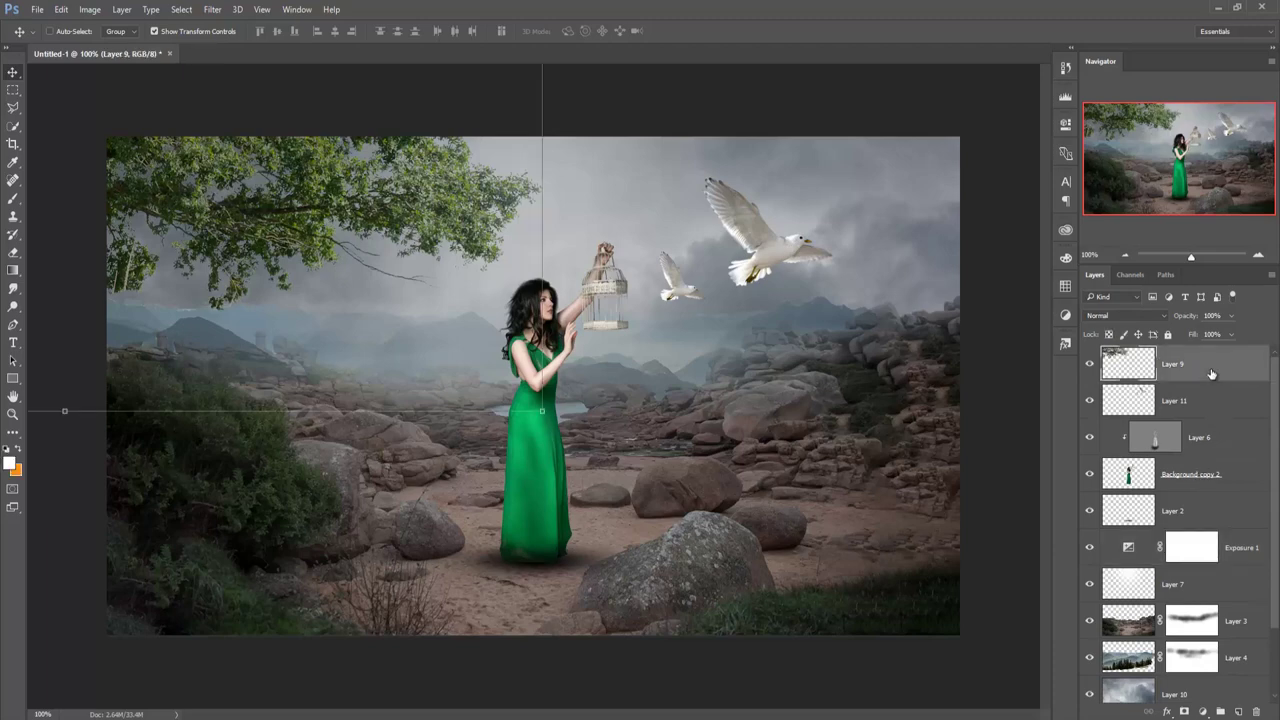
{"action": "left_click", "coordinate": [1202, 711]}
{"action": "left_click", "coordinate": [1163, 555]}
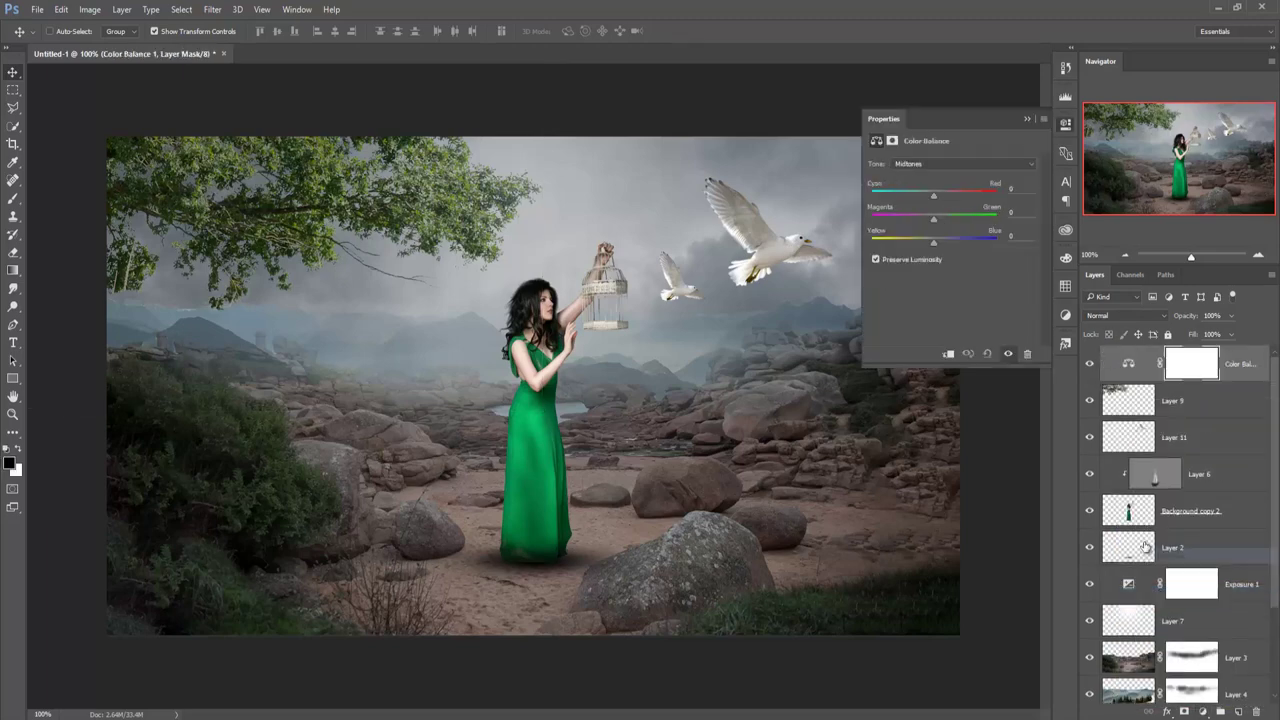
{"action": "left_click", "coordinate": [957, 241]}
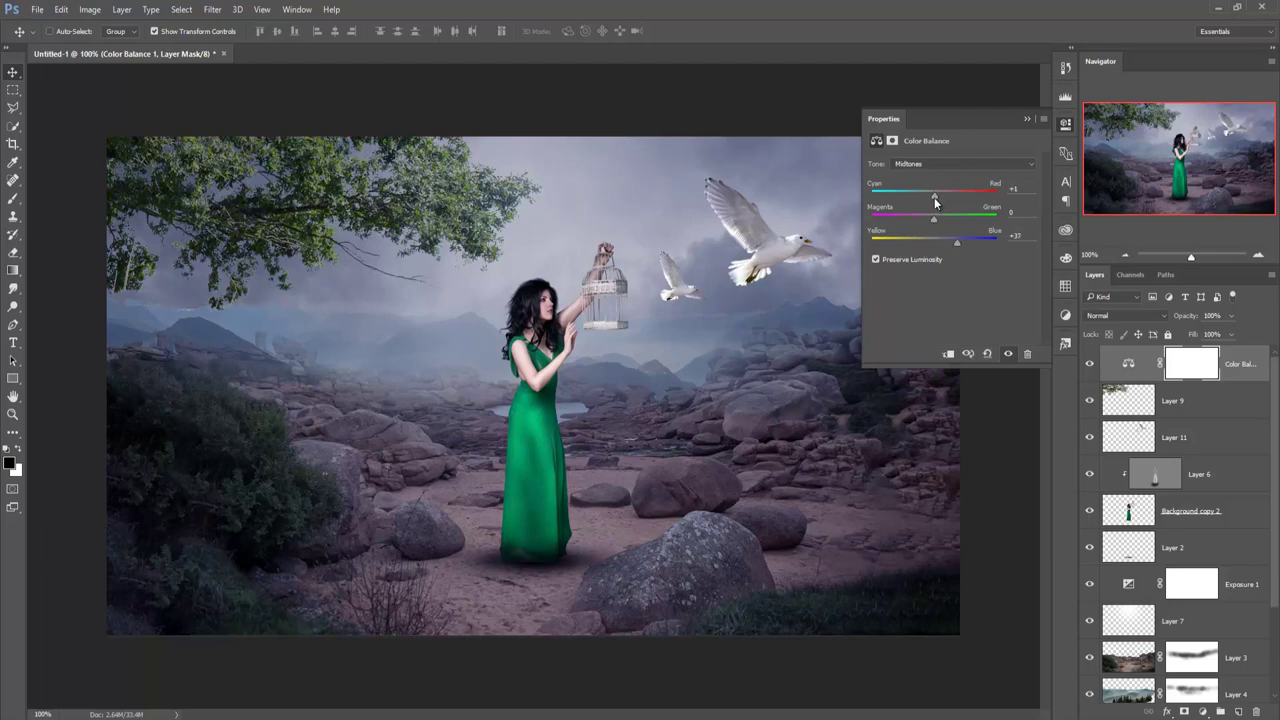
{"action": "left_click_drag", "start_coordinate": [930, 197], "coordinate": [926, 197]}
{"action": "left_click", "coordinate": [1026, 119]}
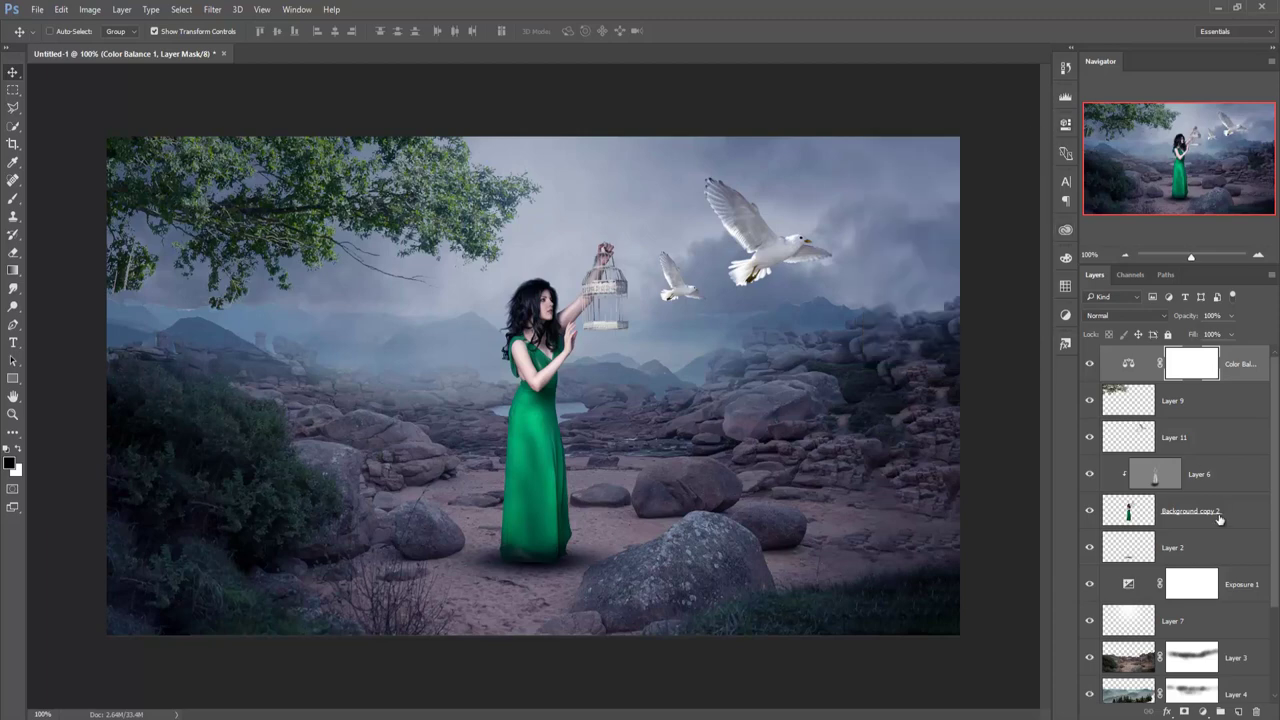
Scale the Layer 7 haze to about 113%, nudge it upward, then select Layer 3.
{"action": "left_click", "coordinate": [1185, 621]}
{"action": "mouse_move", "coordinate": [1231, 316]}
{"action": "left_mouse_down"}
{"action": "mouse_move", "coordinate": [1230, 327]}
{"action": "mouse_move", "coordinate": [1276, 336]}
{"action": "left_mouse_up"}
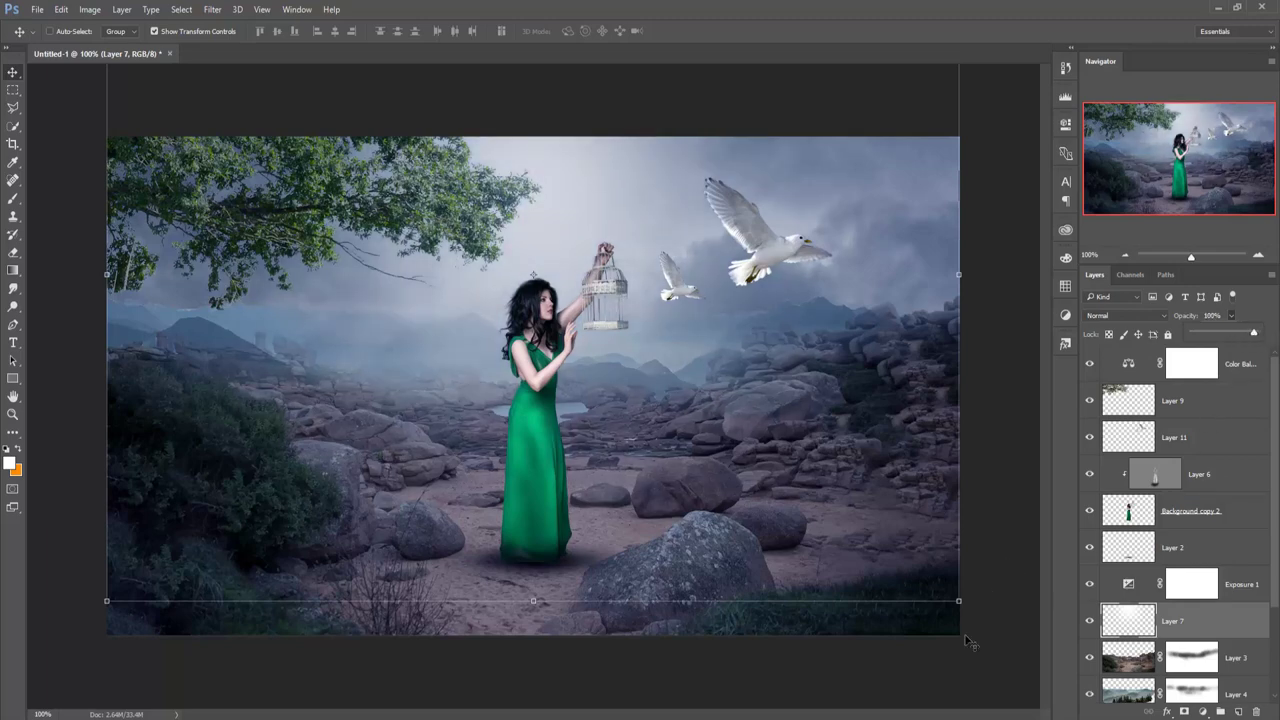
{"action": "left_click_drag", "start_coordinate": [959, 601], "coordinate": [1004, 634]}
{"action": "left_click_drag", "start_coordinate": [107, 634], "coordinate": [45, 686]}
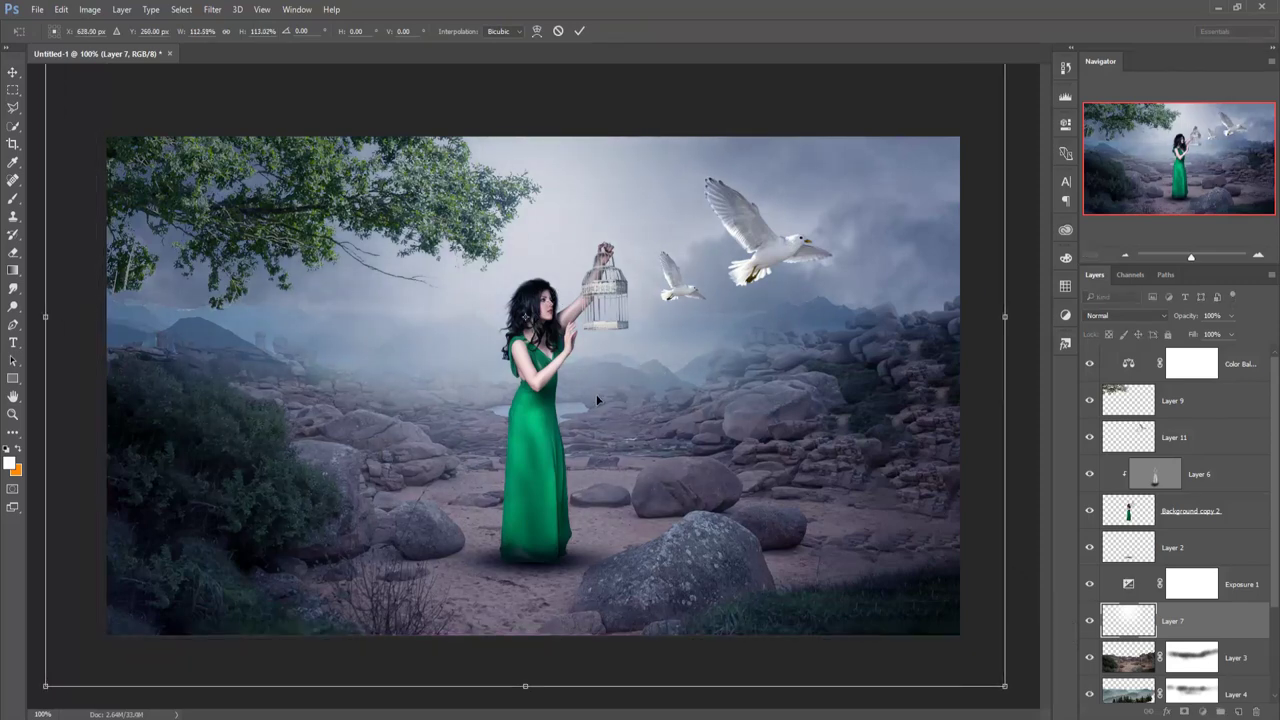
{"action": "left_click_drag", "start_coordinate": [601, 398], "coordinate": [602, 362]}
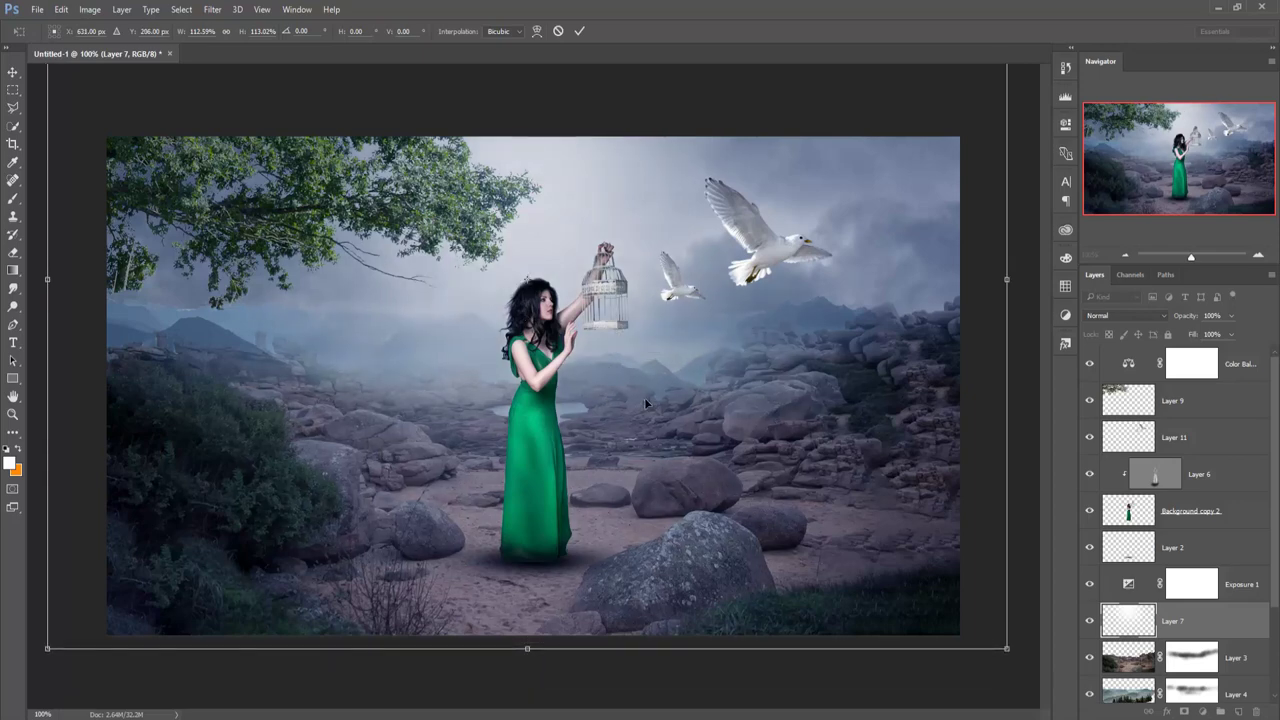
{"action": "left_click", "coordinate": [579, 32]}
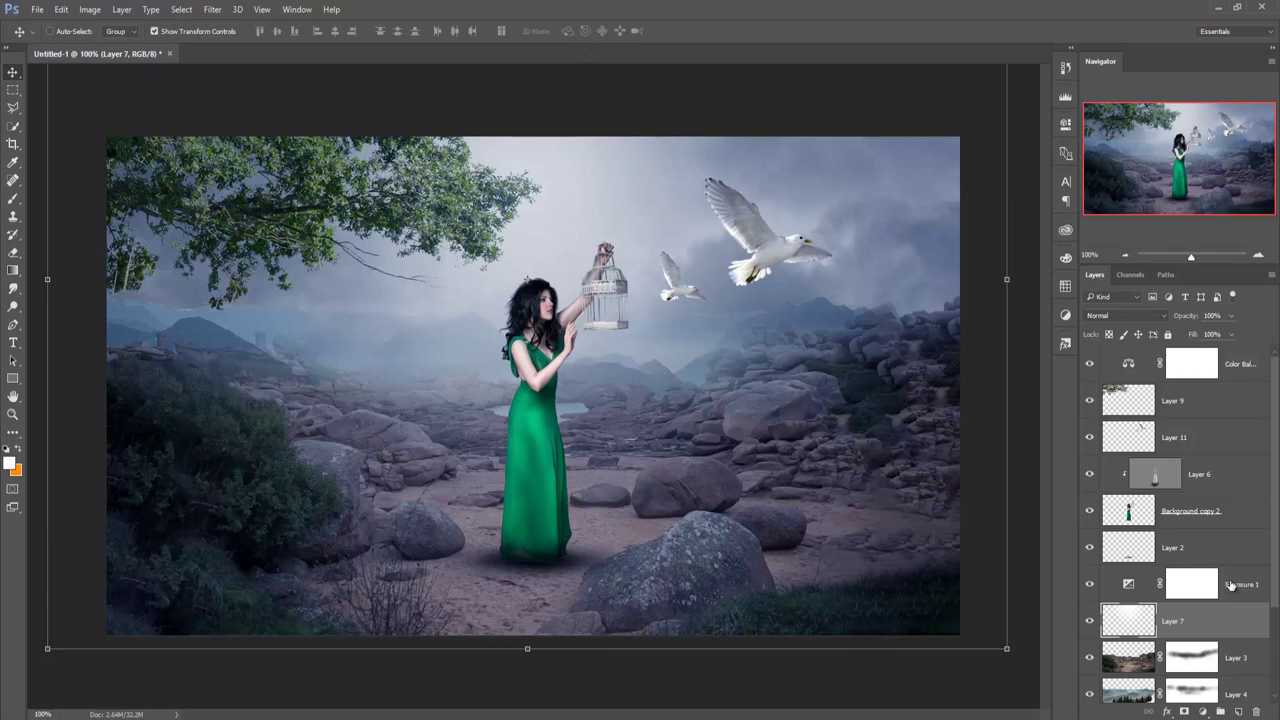
{"action": "scroll", "coordinate": [1224, 472], "scroll_direction": "down", "scroll_amount": 3}
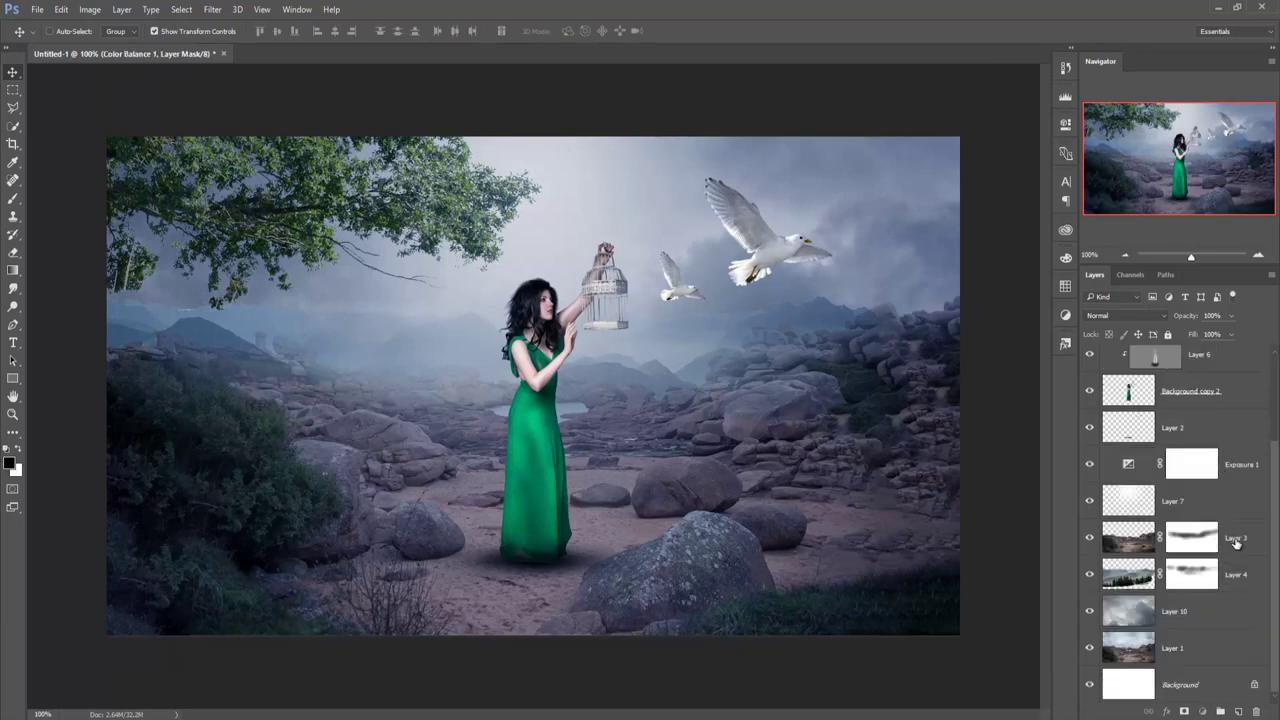
{"action": "left_click", "coordinate": [1236, 541]}
Add empty Layer 12 above Layer 3 and set a soft brush to 8% opacity.
{"action": "left_click", "coordinate": [1238, 711]}
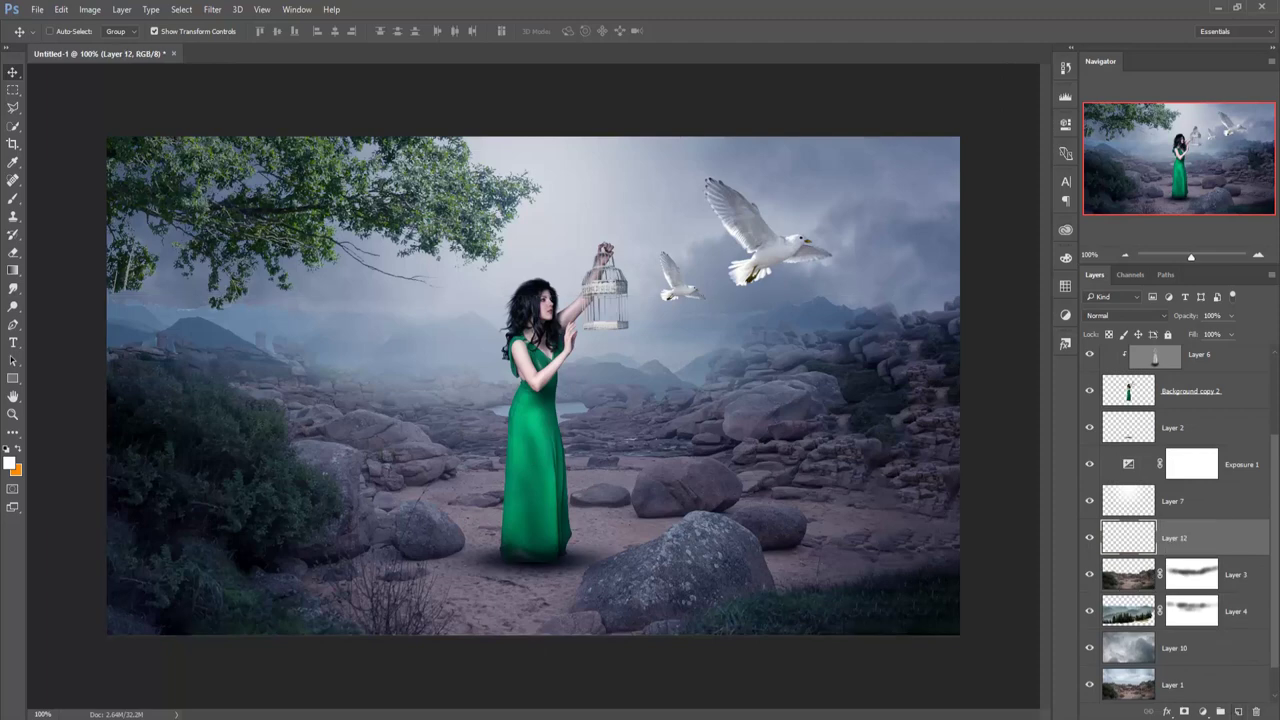
{"action": "left_click", "coordinate": [13, 198]}
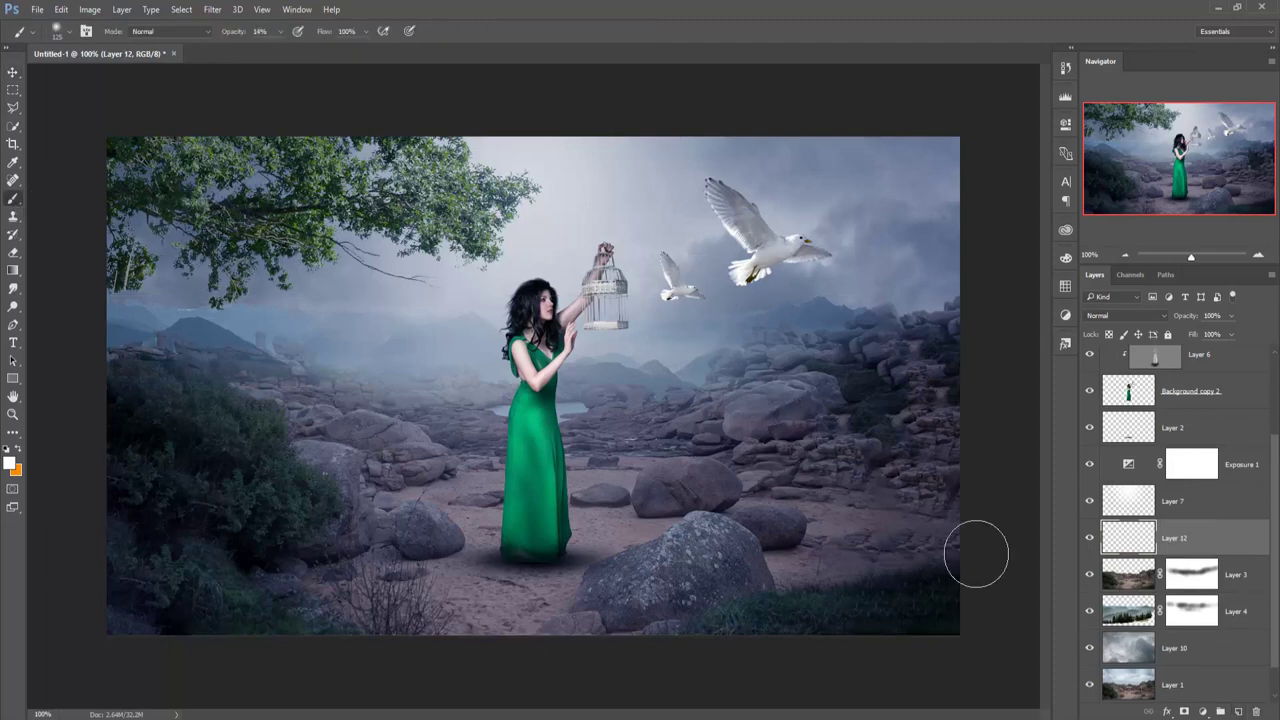
{"action": "scroll", "coordinate": [1208, 540], "scroll_direction": "down", "scroll_amount": 1}
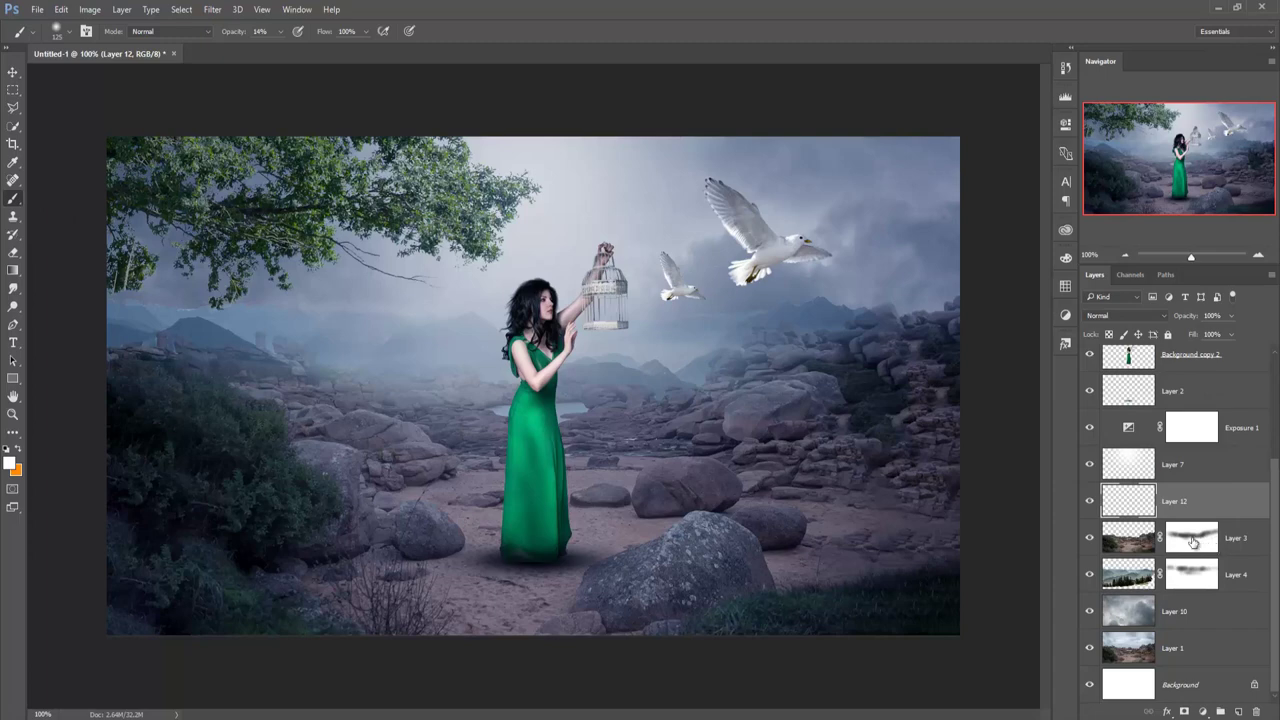
{"action": "scroll", "coordinate": [1210, 542], "scroll_direction": "up", "scroll_amount": 2}
{"action": "scroll", "coordinate": [1195, 541], "scroll_direction": "down", "scroll_amount": 1}
{"action": "scroll", "coordinate": [1190, 541], "scroll_direction": "down", "scroll_amount": 1}
{"action": "left_click", "coordinate": [280, 31]}
{"action": "left_click_drag", "start_coordinate": [276, 47], "coordinate": [274, 47]}
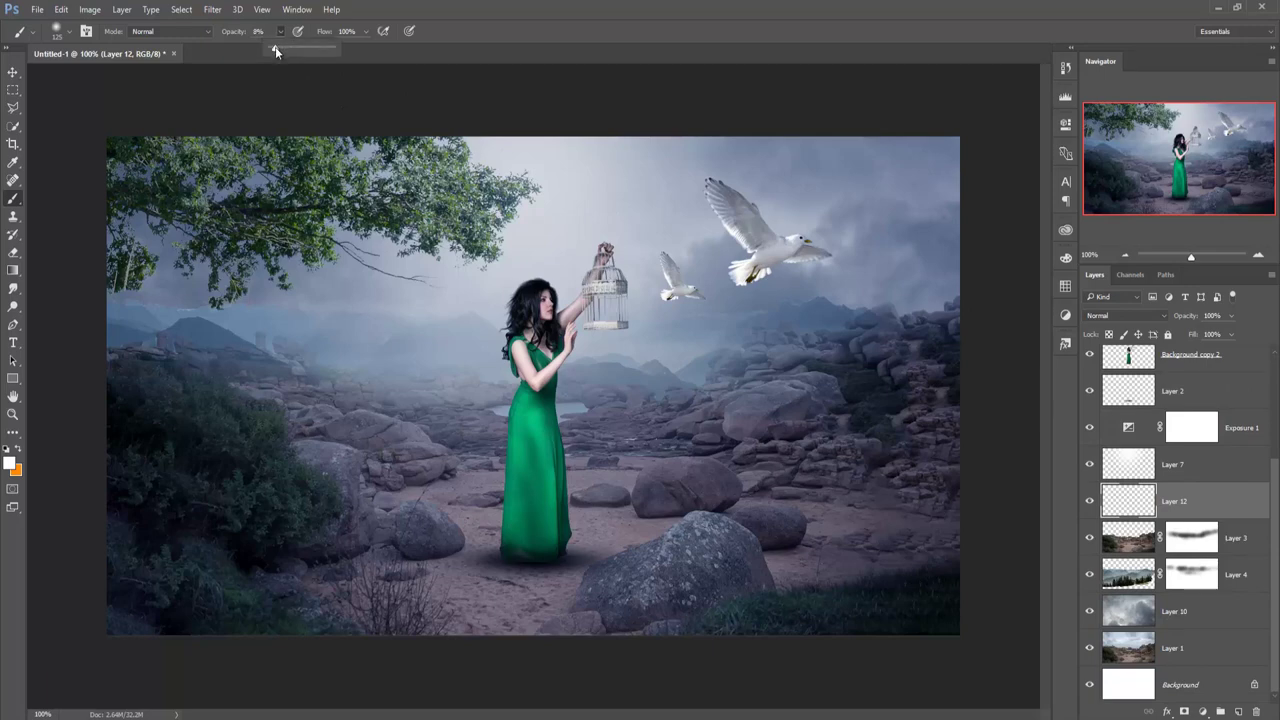
With black as the colour and an enlarged brush, softly darken the sky right of the doves.
{"action": "left_click", "coordinate": [12, 462]}
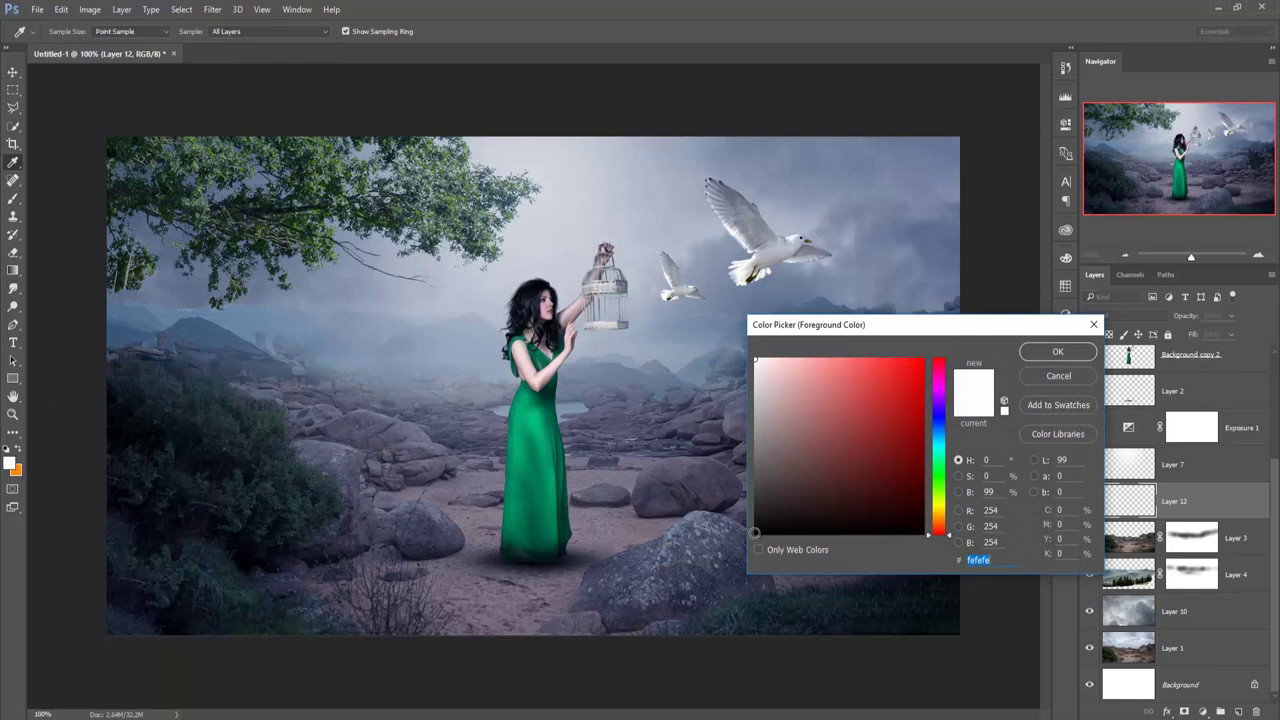
{"action": "left_click", "coordinate": [757, 533]}
{"action": "left_click", "coordinate": [1050, 352]}
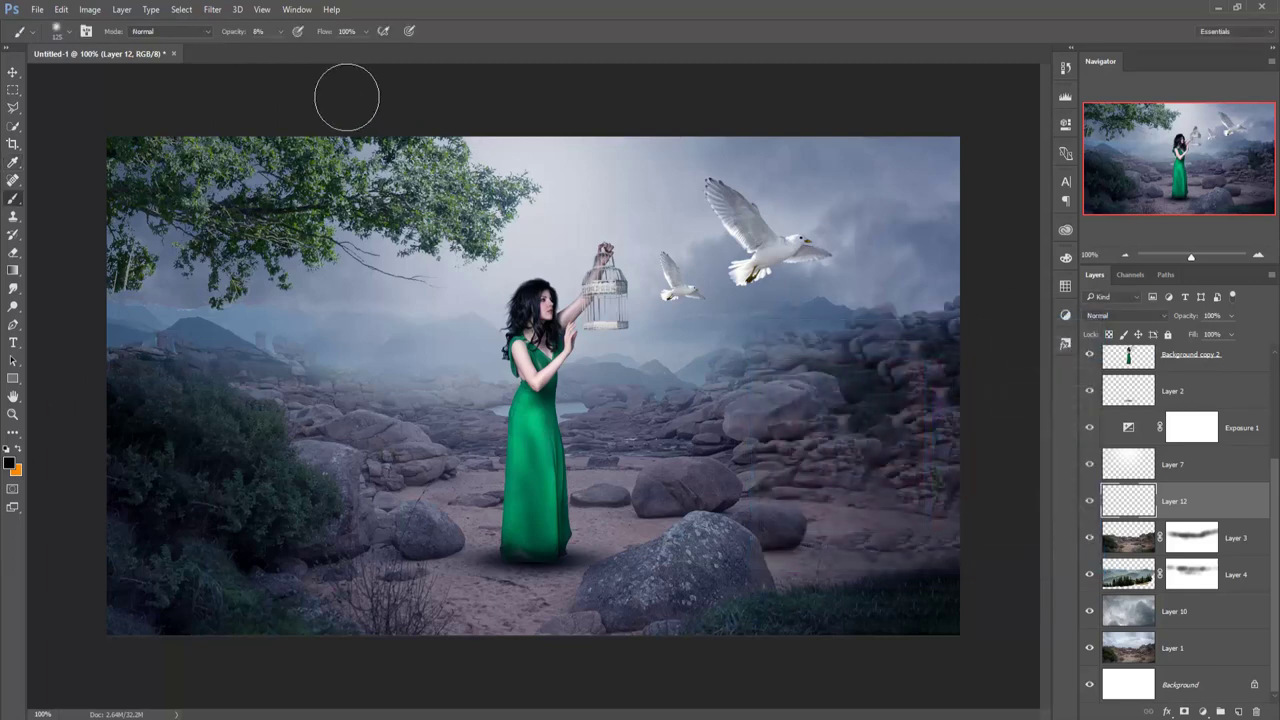
{"action": "left_click", "coordinate": [280, 31]}
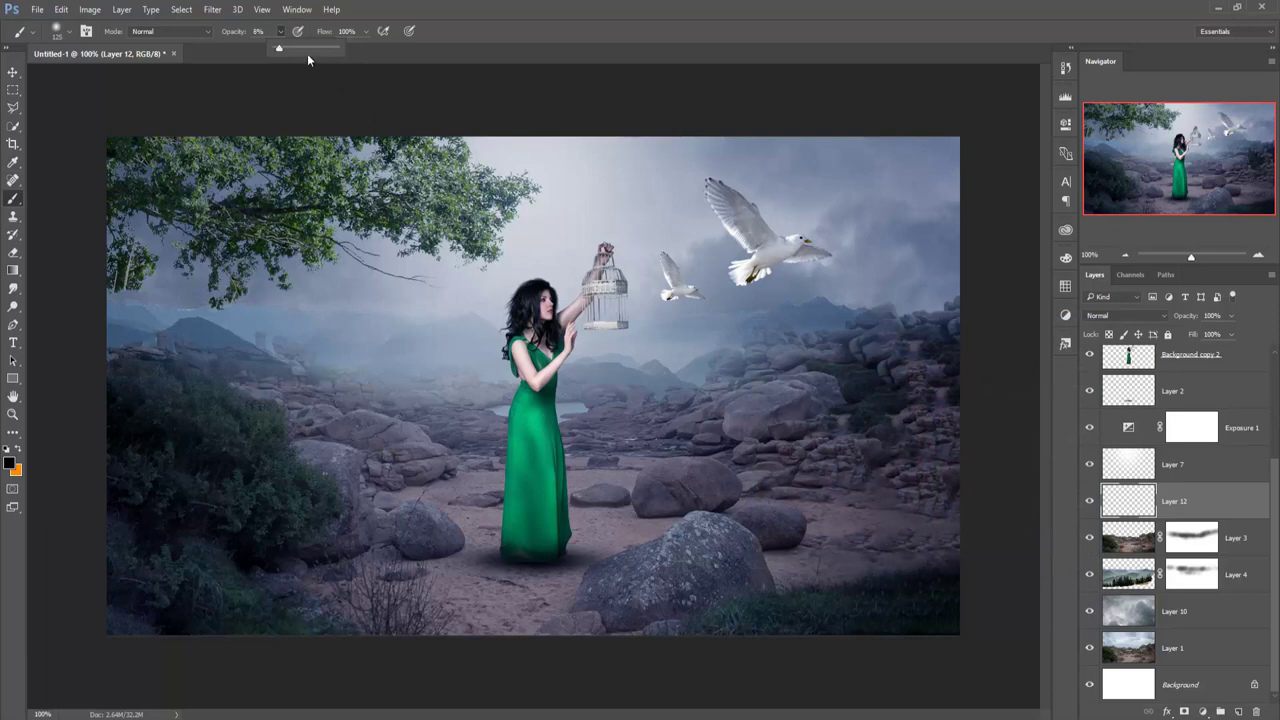
{"action": "left_click", "coordinate": [655, 50]}
{"action": "key", "text": "bracketright"}
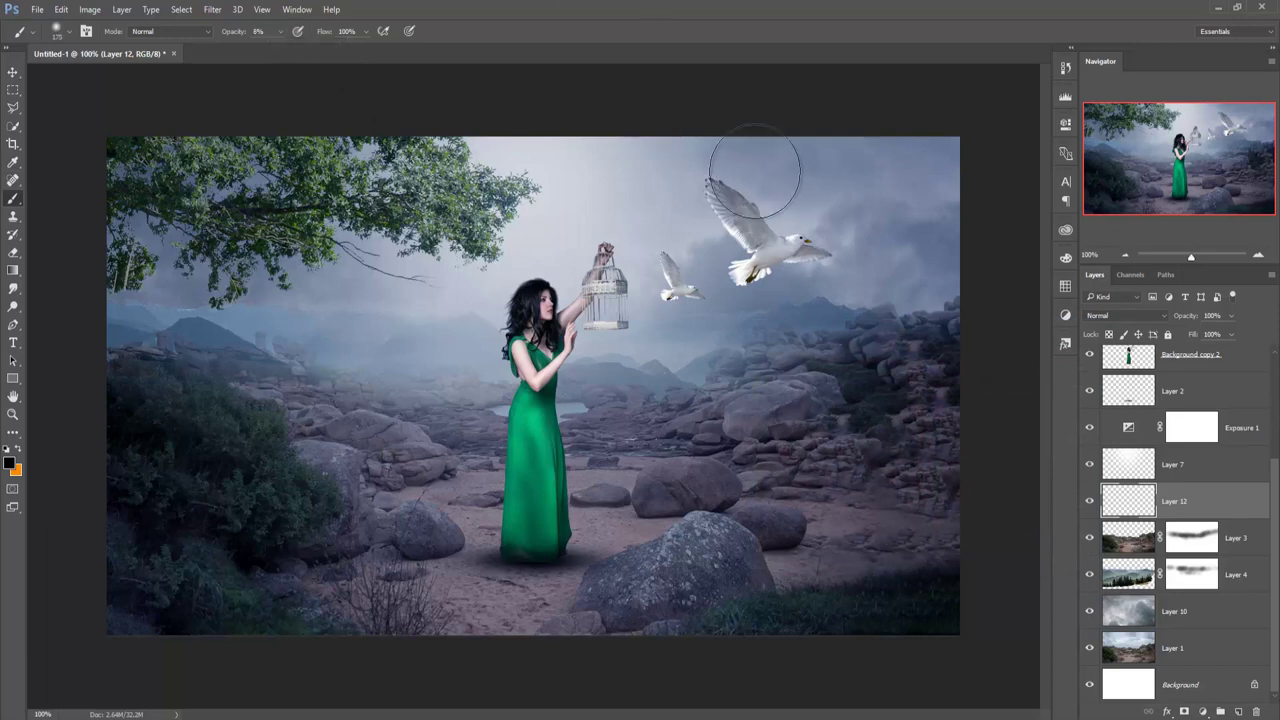
{"action": "key", "text": "bracketright"}
{"action": "key", "text": "bracketright"}
{"action": "key", "text": "bracketright"}
{"action": "key", "text": "bracketright"}
{"action": "key", "text": "bracketright"}
{"action": "key", "text": "bracketright"}
{"action": "mouse_move", "coordinate": [745, 165]}
{"action": "left_mouse_down"}
{"action": "mouse_move", "coordinate": [829, 214]}
{"action": "mouse_move", "coordinate": [857, 314]}
{"action": "mouse_move", "coordinate": [914, 400]}
{"action": "mouse_move", "coordinate": [1000, 455]}
{"action": "mouse_move", "coordinate": [957, 614]}
{"action": "mouse_move", "coordinate": [857, 629]}
{"action": "mouse_move", "coordinate": [829, 614]}
{"action": "mouse_move", "coordinate": [320, 670]}
{"action": "mouse_move", "coordinate": [286, 657]}
{"action": "mouse_move", "coordinate": [286, 671]}
{"action": "mouse_move", "coordinate": [240, 423]}
{"action": "mouse_move", "coordinate": [169, 365]}
{"action": "mouse_move", "coordinate": [257, 214]}
{"action": "mouse_move", "coordinate": [371, 600]}
{"action": "mouse_move", "coordinate": [314, 671]}
{"action": "mouse_move", "coordinate": [147, 540]}
{"action": "mouse_move", "coordinate": [243, 443]}
{"action": "mouse_move", "coordinate": [171, 414]}
{"action": "mouse_move", "coordinate": [357, 529]}
{"action": "left_mouse_up"}
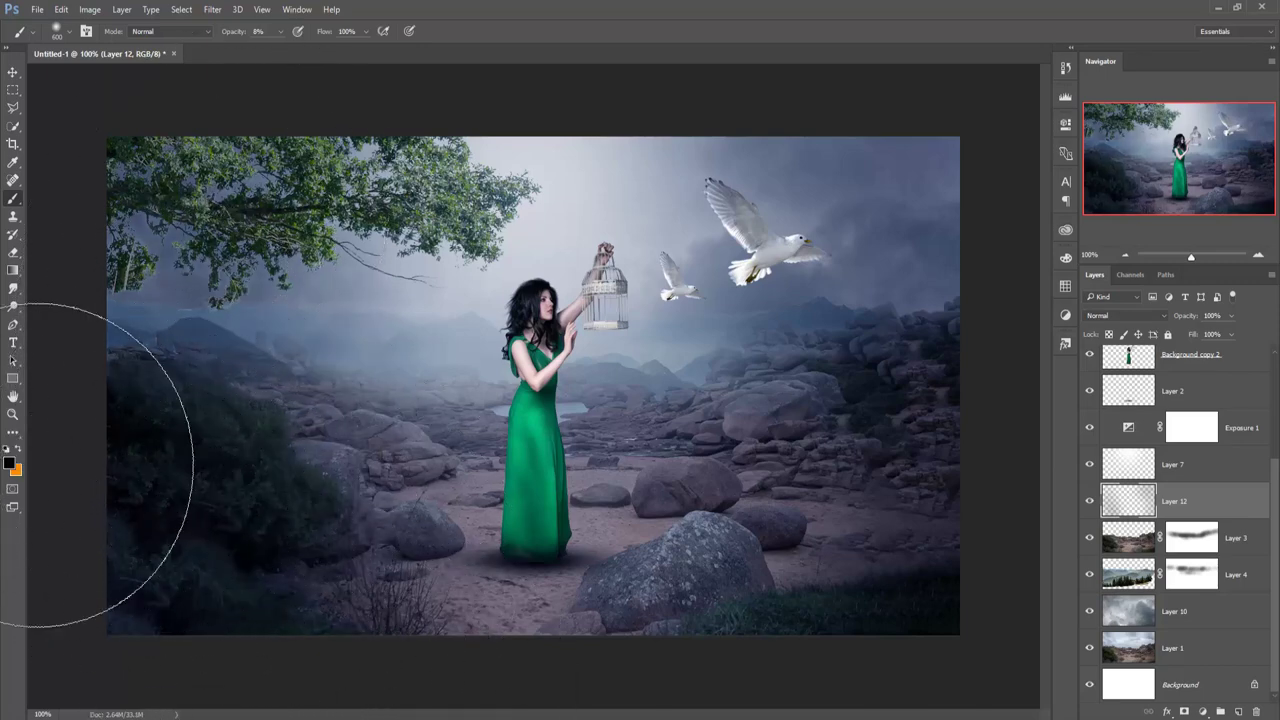
Give Layer 12 a layer mask, reset the colours and make white the painting colour.
{"action": "left_click", "coordinate": [1183, 711]}
{"action": "key", "text": "d"}
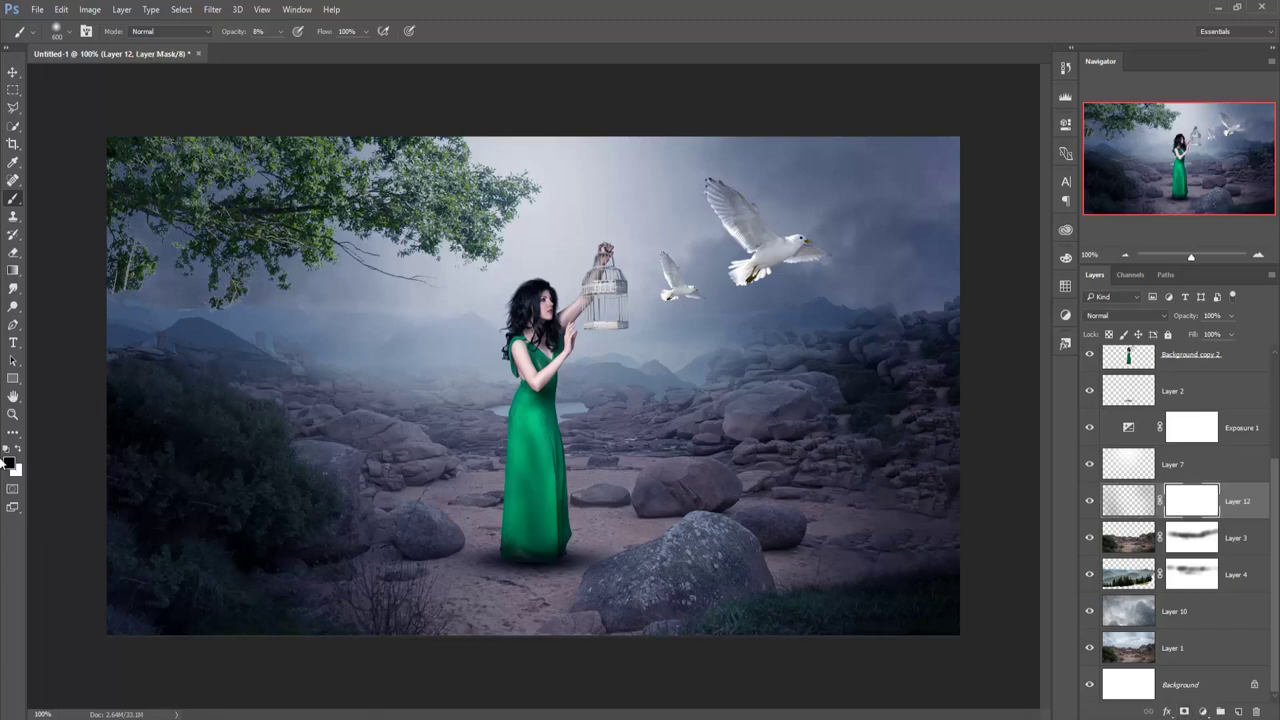
{"action": "left_click", "coordinate": [20, 449]}
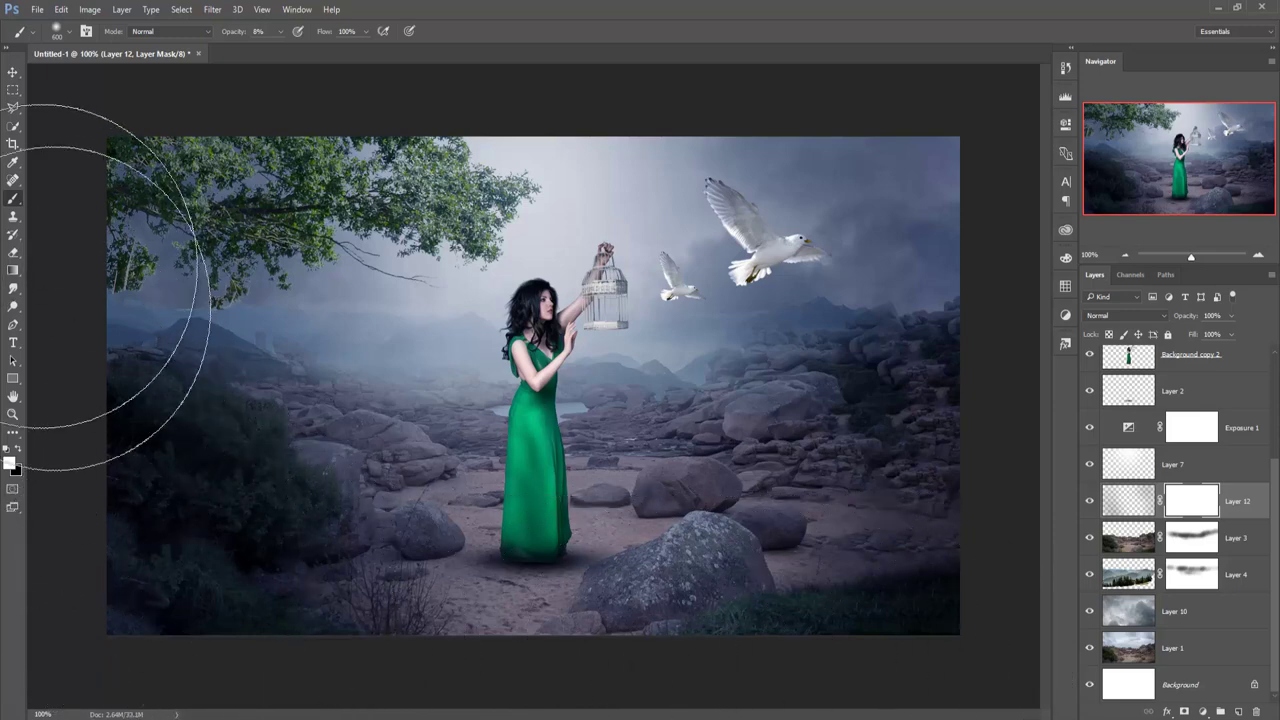
{"action": "left_click", "coordinate": [13, 73]}
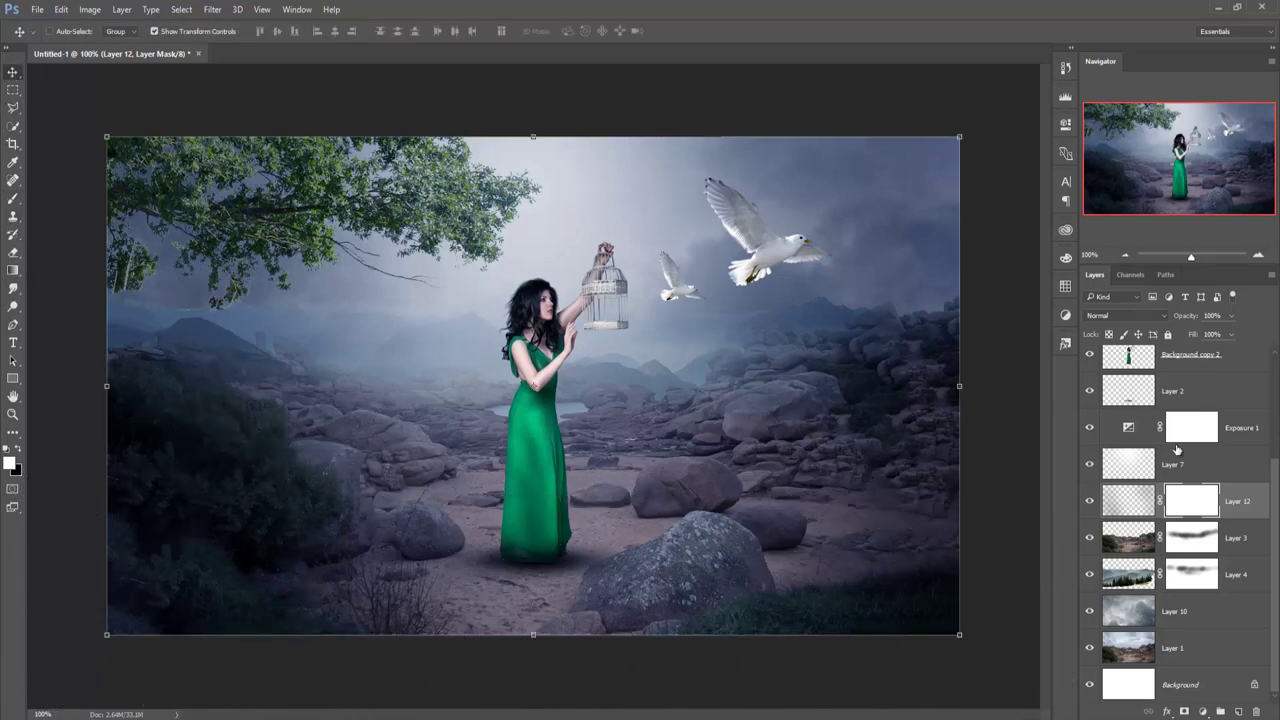
{"action": "scroll", "coordinate": [1211, 463], "scroll_direction": "up", "scroll_amount": 3}
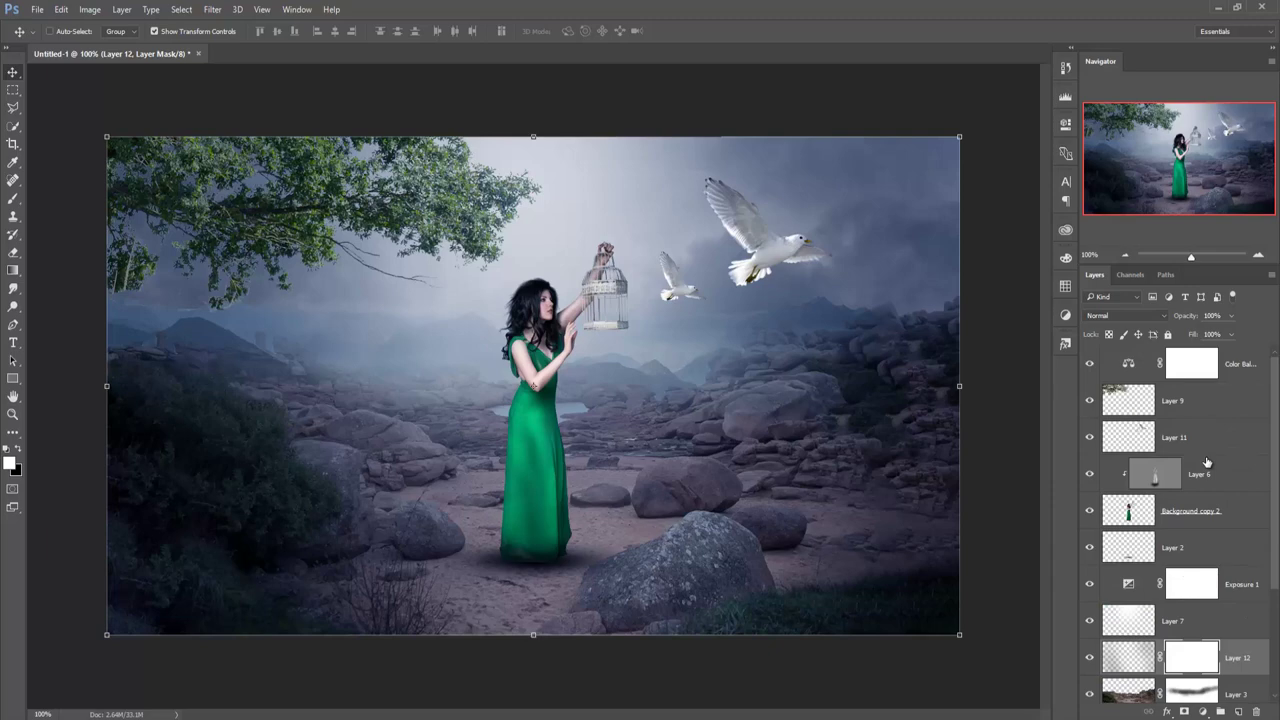
Stamp all visible layers above Color Balance 1 into Layer 13 and duplicate it as Layer 13 copy.
{"action": "left_click", "coordinate": [1239, 367]}
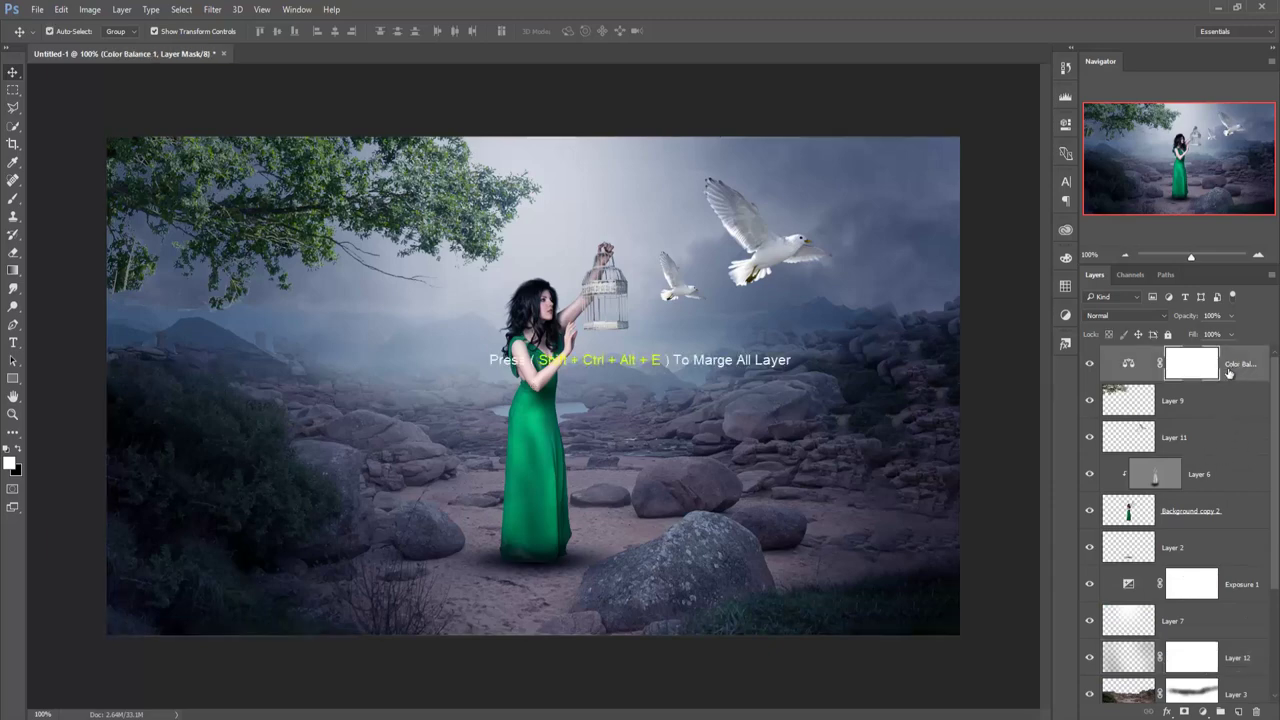
{"action": "key", "text": "shift+ctrl+alt+e"}
{"action": "right_click", "coordinate": [1181, 362]}
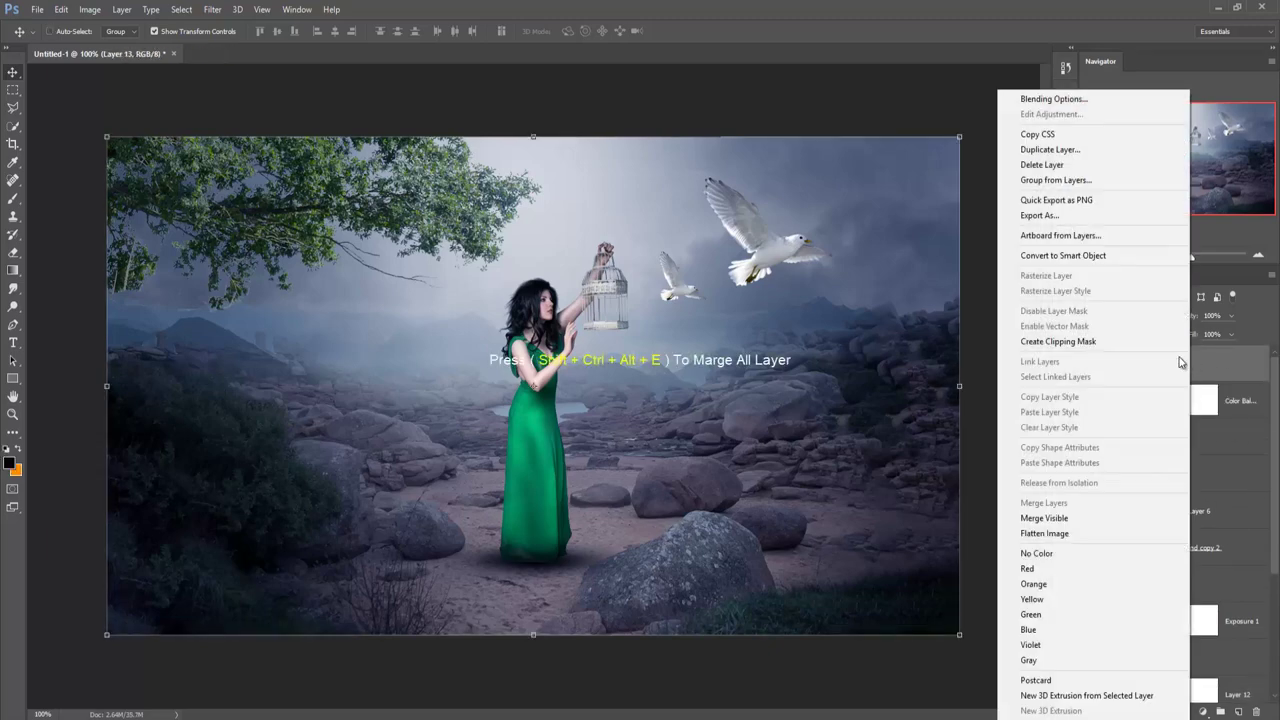
{"action": "left_click", "coordinate": [1050, 149]}
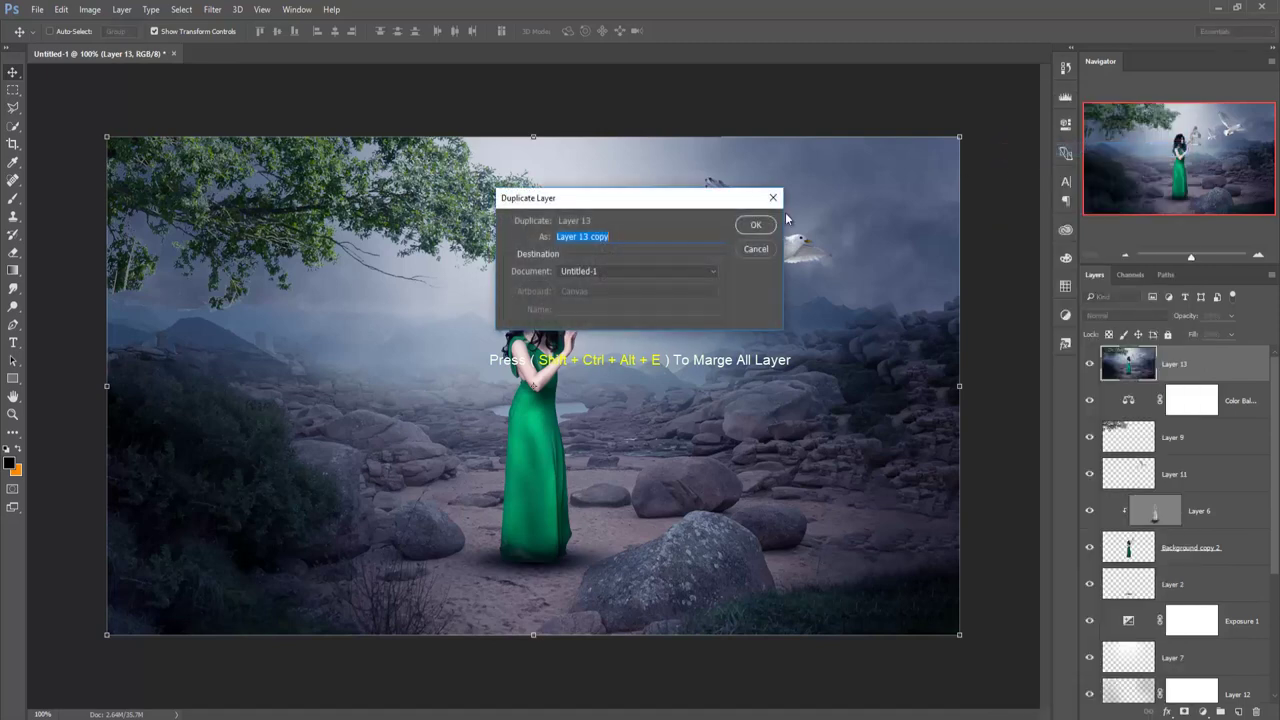
{"action": "left_click", "coordinate": [756, 224]}
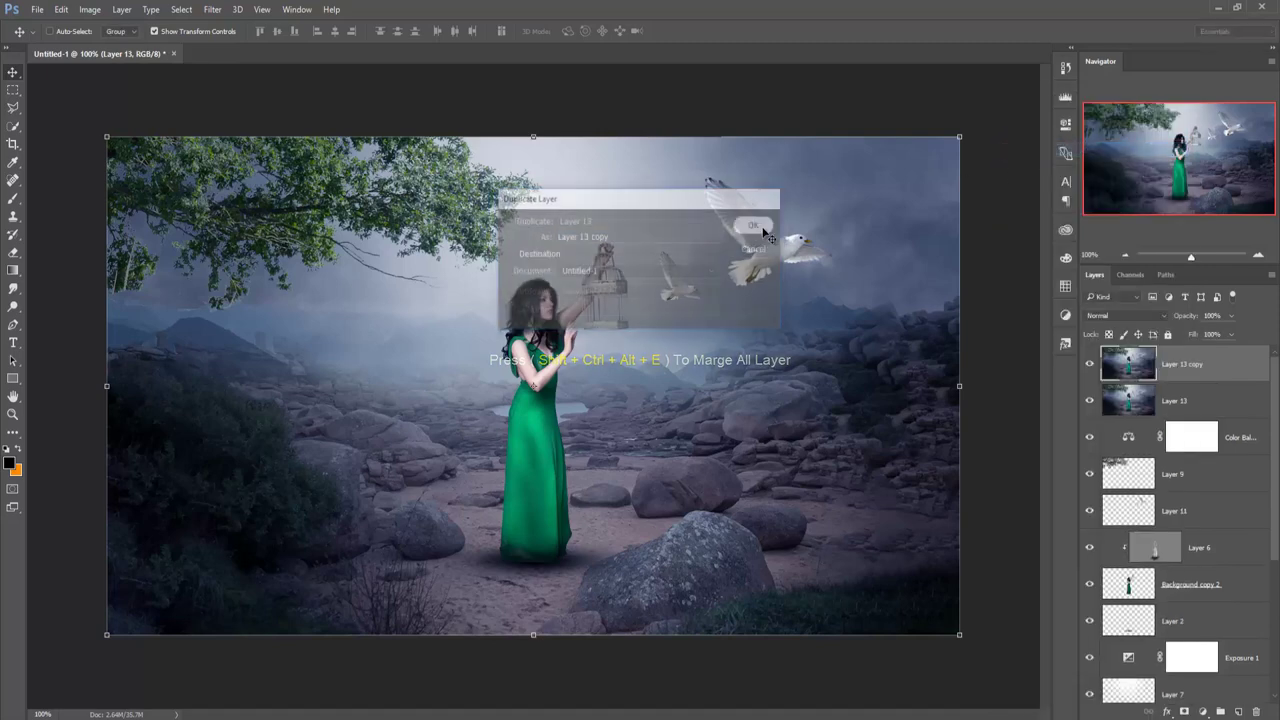
In Camera Raw, set sharpening to 64, boost saturation slightly and add a -6 vignette.
{"action": "left_click", "coordinate": [207, 14]}
{"action": "left_click", "coordinate": [245, 93]}
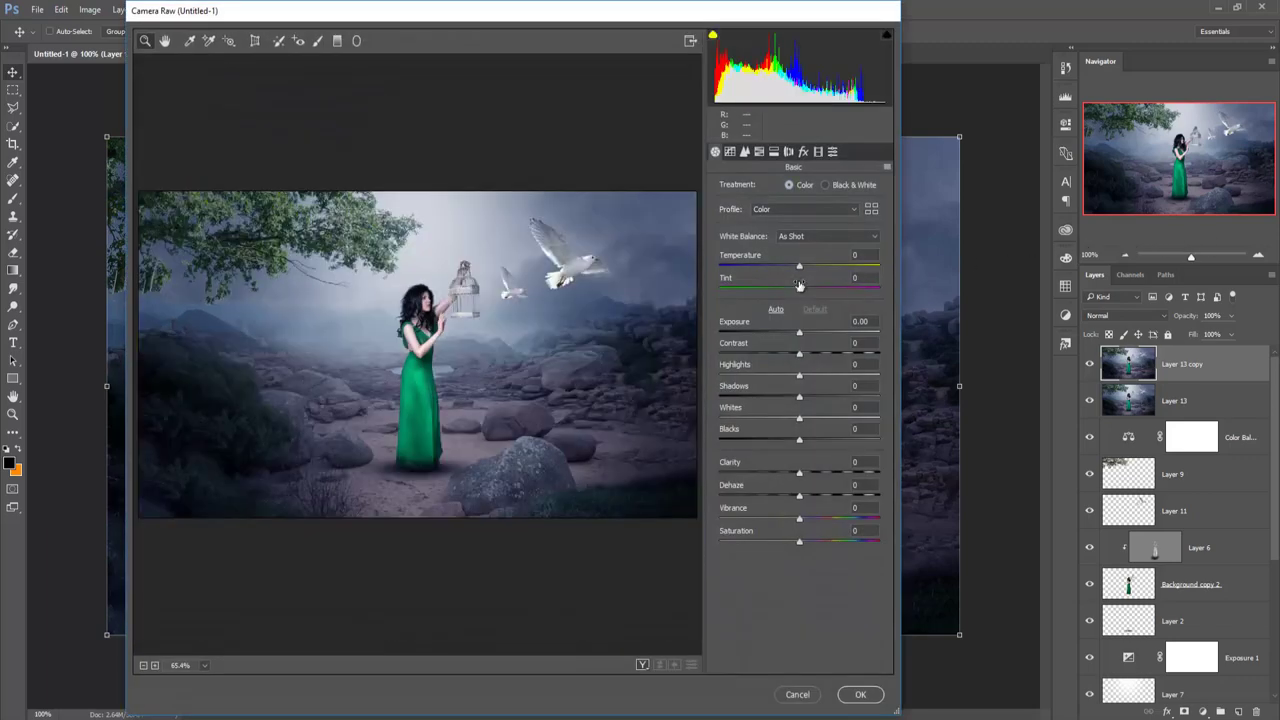
{"action": "left_click", "coordinate": [745, 151]}
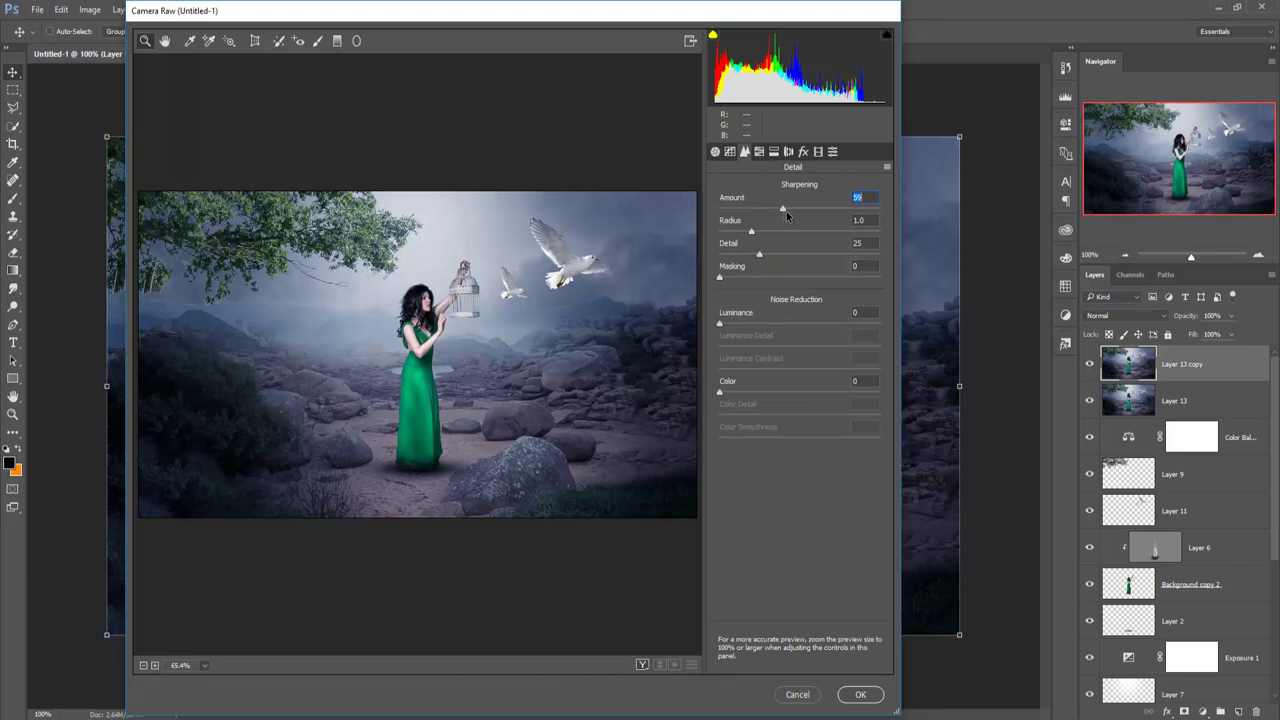
{"action": "left_click_drag", "start_coordinate": [785, 214], "coordinate": [792, 219]}
{"action": "left_click", "coordinate": [715, 151]}
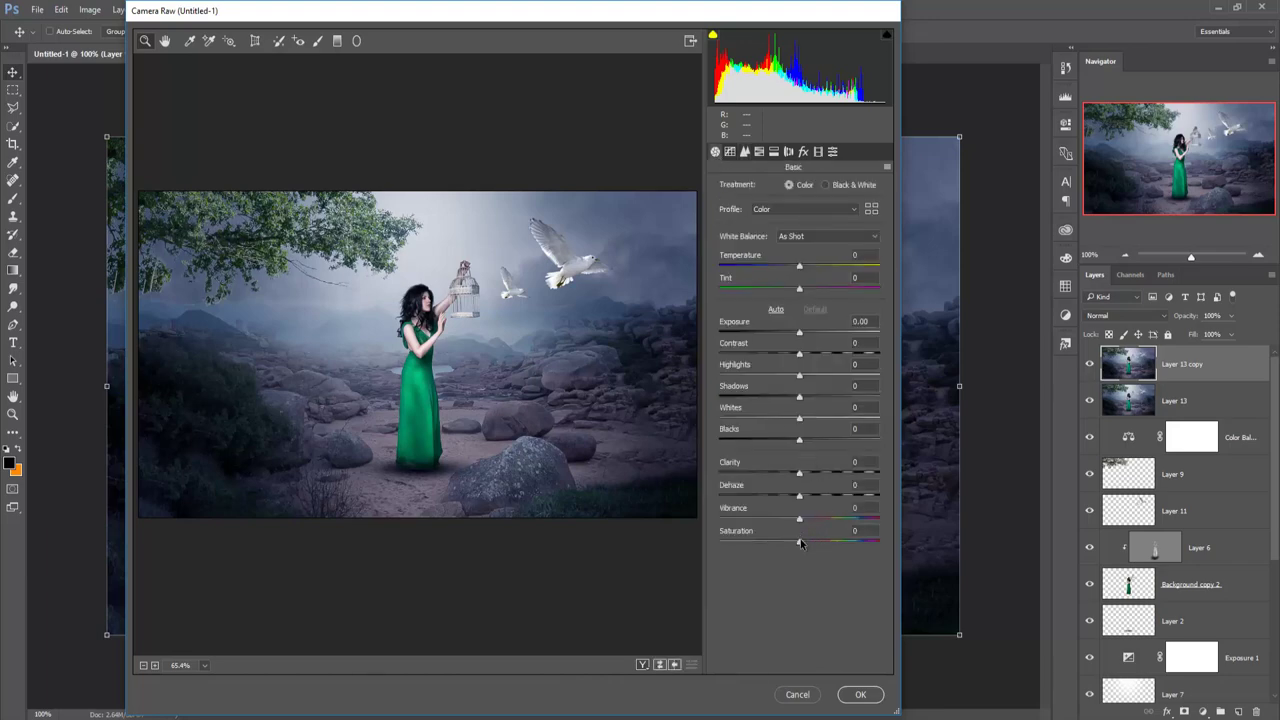
{"action": "left_click_drag", "start_coordinate": [800, 546], "coordinate": [809, 546]}
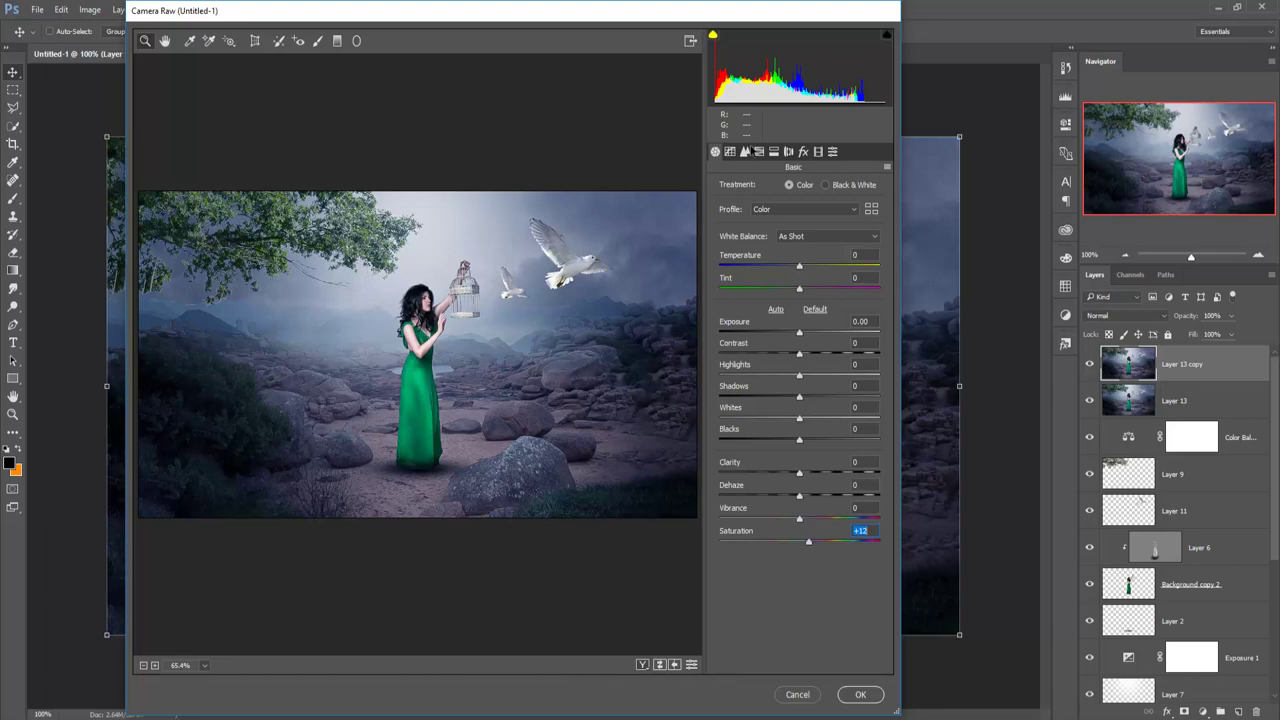
{"action": "left_click", "coordinate": [803, 151]}
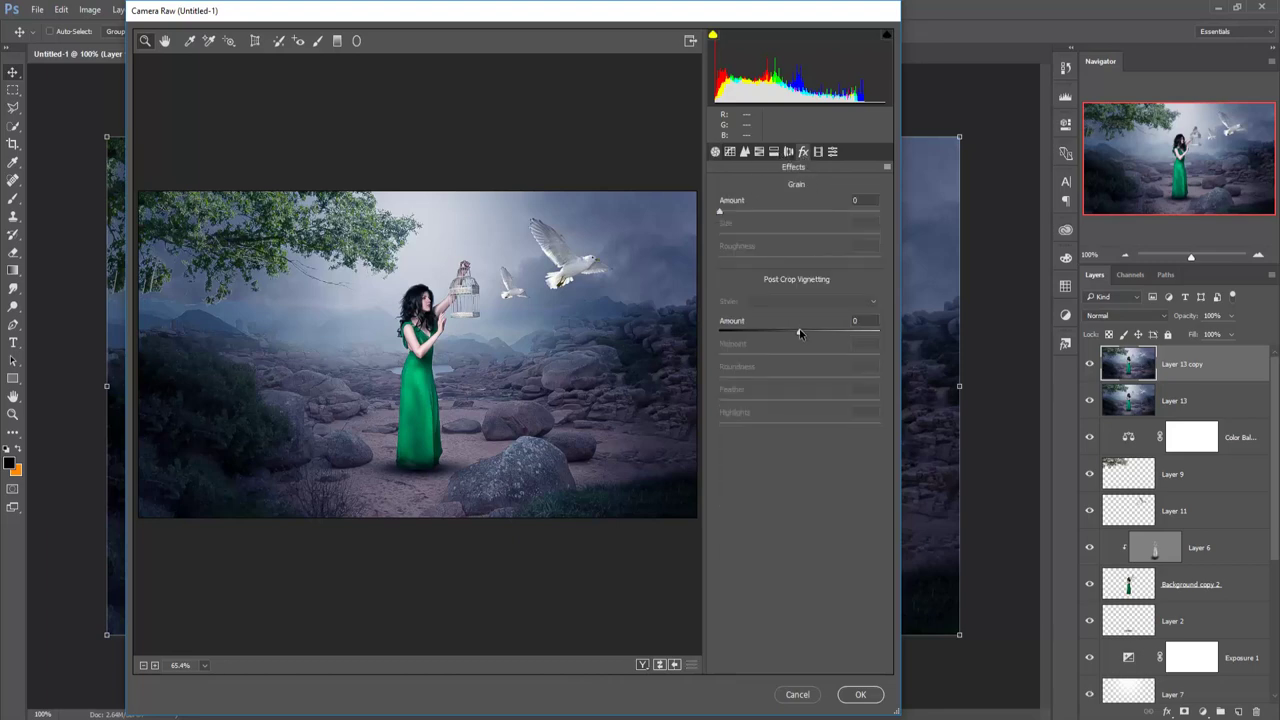
{"action": "left_click_drag", "start_coordinate": [799, 334], "coordinate": [795, 334]}
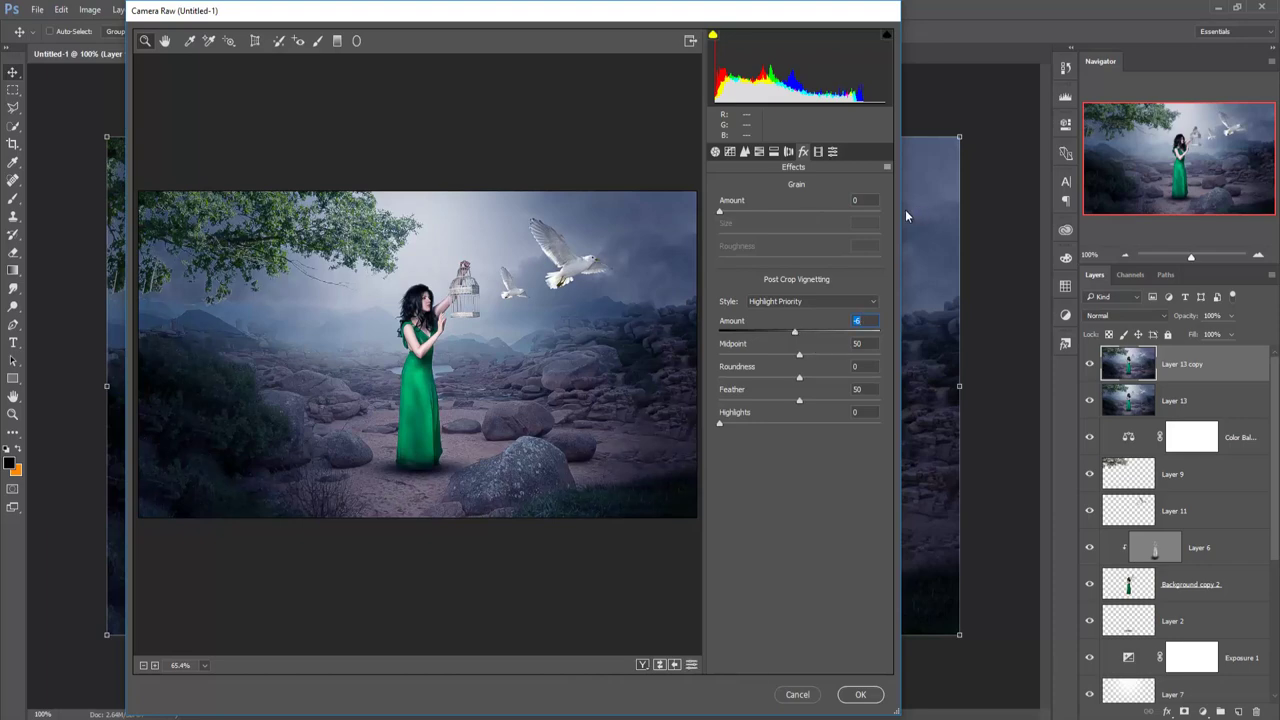
Split-tone the copy with blue highlights at hue 207 and blue-violet shadows at hue 240.
{"action": "left_click", "coordinate": [759, 151]}
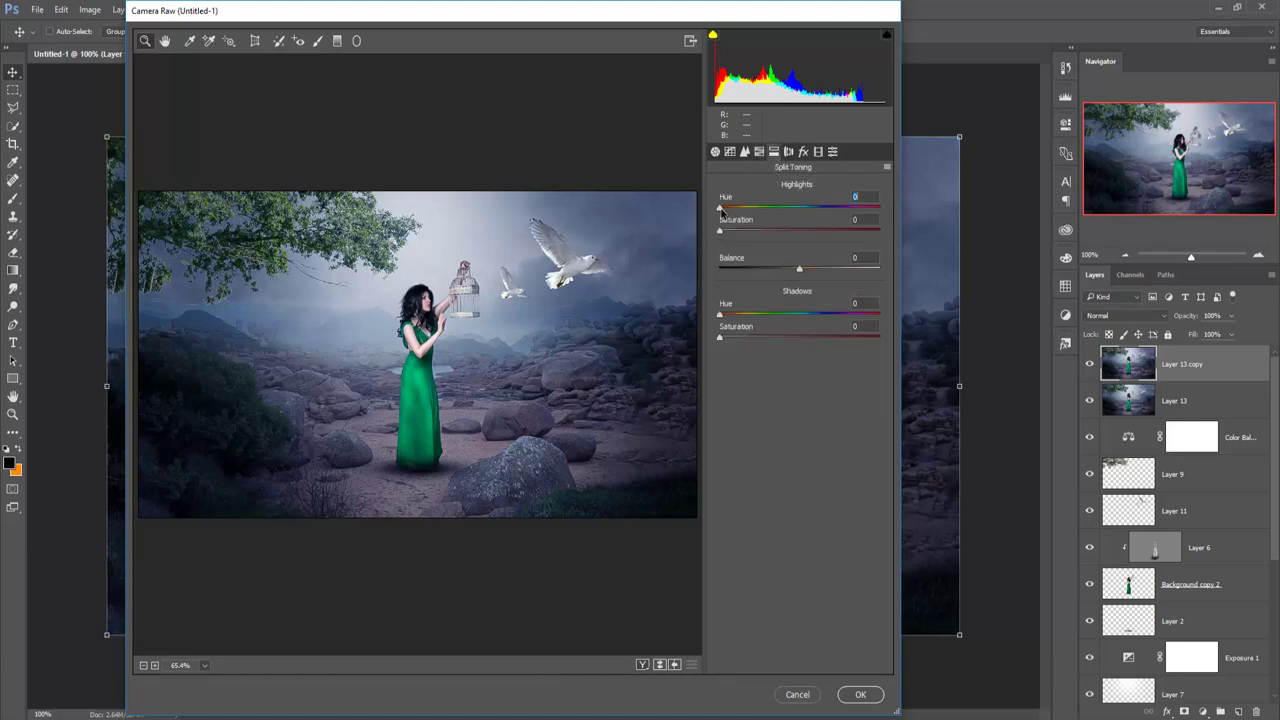
{"action": "left_click_drag", "start_coordinate": [719, 208], "coordinate": [811, 208]}
{"action": "left_click_drag", "start_coordinate": [720, 232], "coordinate": [734, 232]}
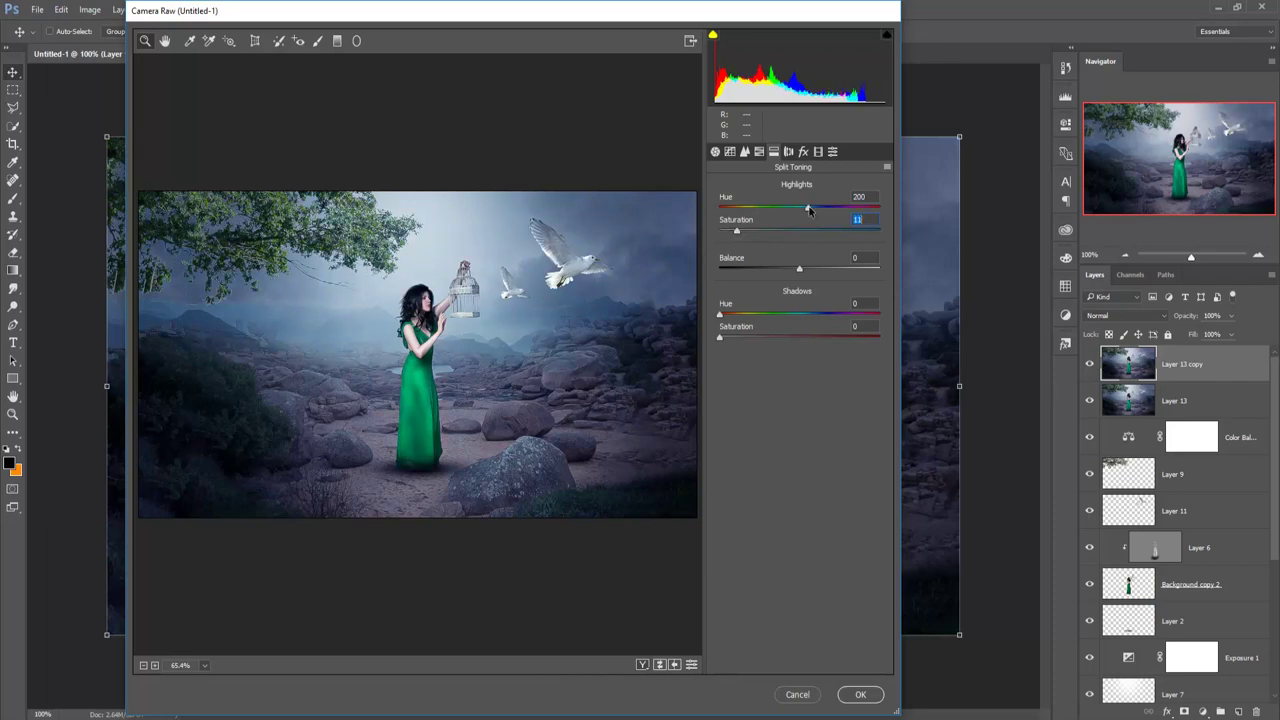
{"action": "left_click_drag", "start_coordinate": [808, 208], "coordinate": [812, 209]}
{"action": "left_click_drag", "start_coordinate": [719, 316], "coordinate": [827, 316]}
{"action": "left_click_drag", "start_coordinate": [720, 339], "coordinate": [737, 339]}
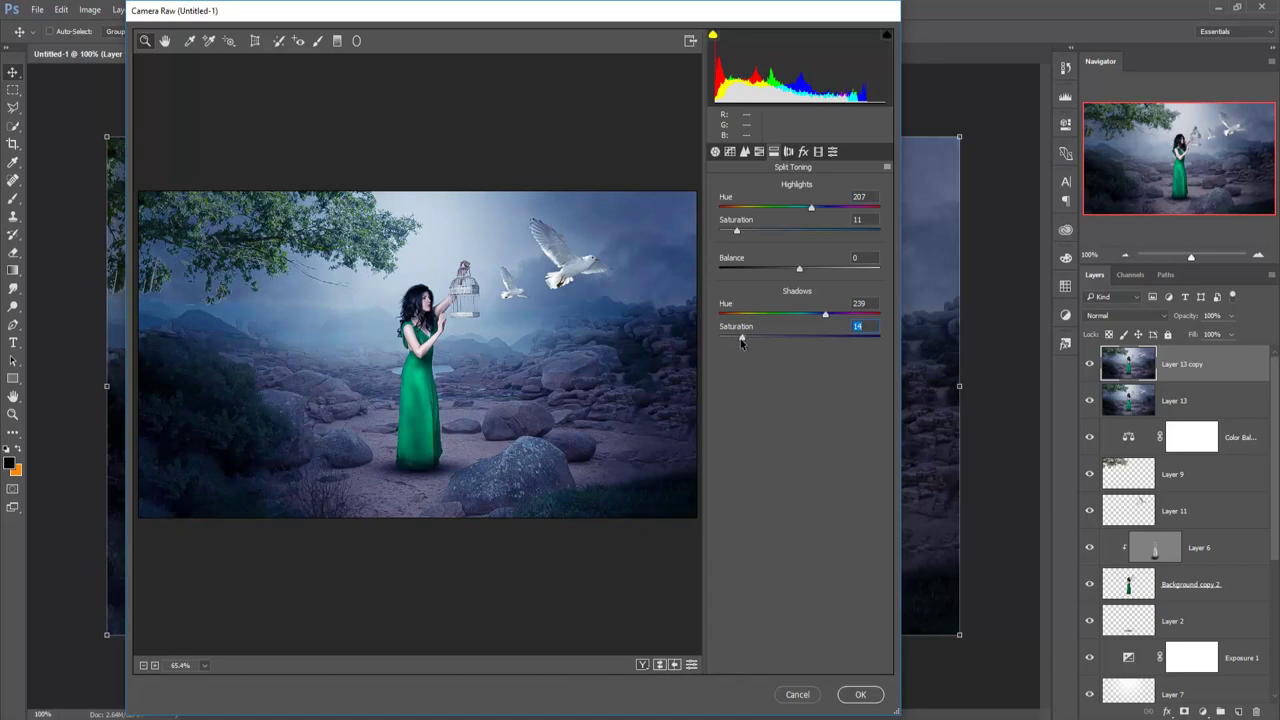
{"action": "left_click_drag", "start_coordinate": [741, 345], "coordinate": [743, 345]}
{"action": "left_click_drag", "start_coordinate": [825, 316], "coordinate": [829, 316]}
{"action": "left_click_drag", "start_coordinate": [828, 317], "coordinate": [825, 316]}
Apply the Camera Raw grade, then add Color Efex Pro 4 Cross Processing with 28% shadows and reduced strength.
{"action": "left_click", "coordinate": [857, 694]}
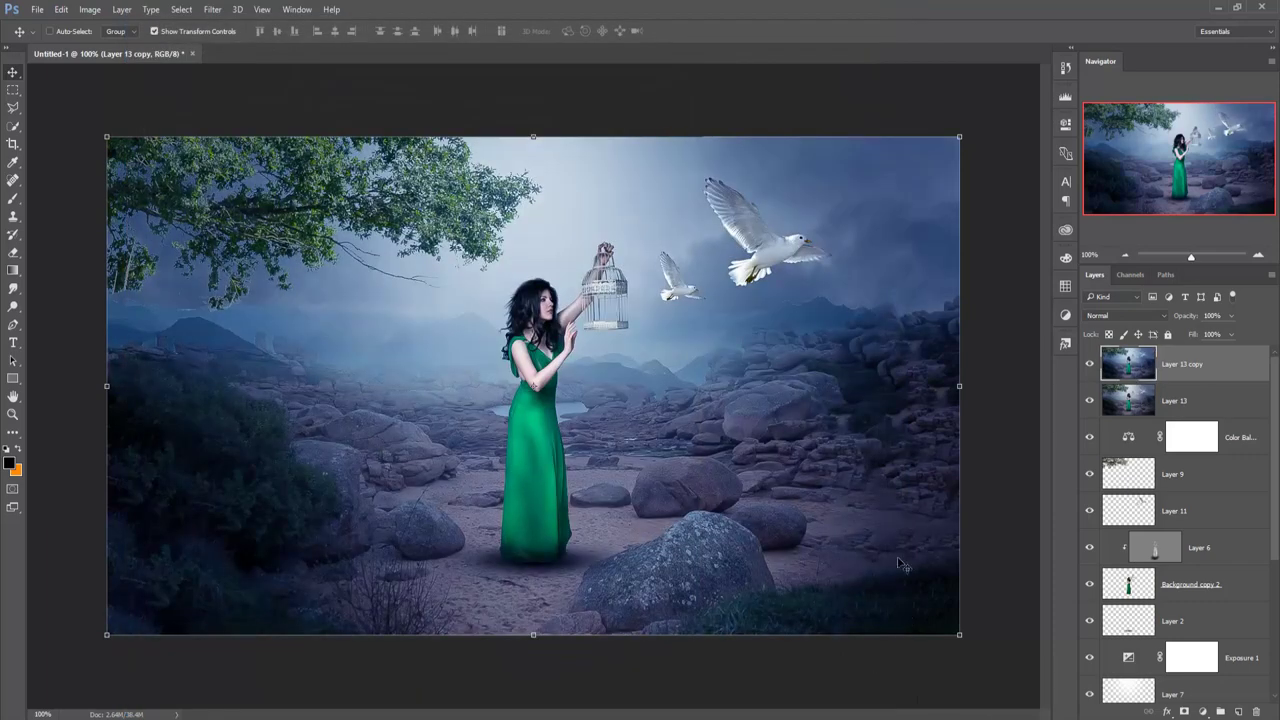
{"action": "left_click", "coordinate": [212, 10]}
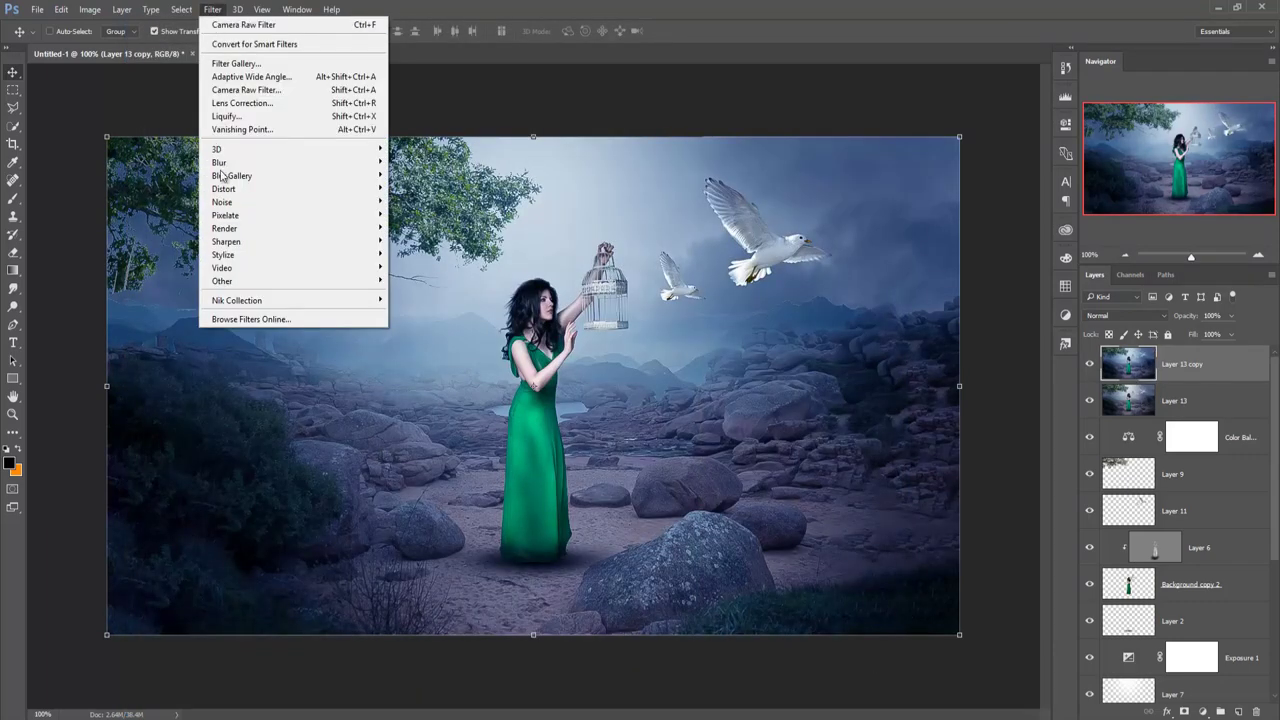
{"action": "mouse_move", "coordinate": [237, 300]}
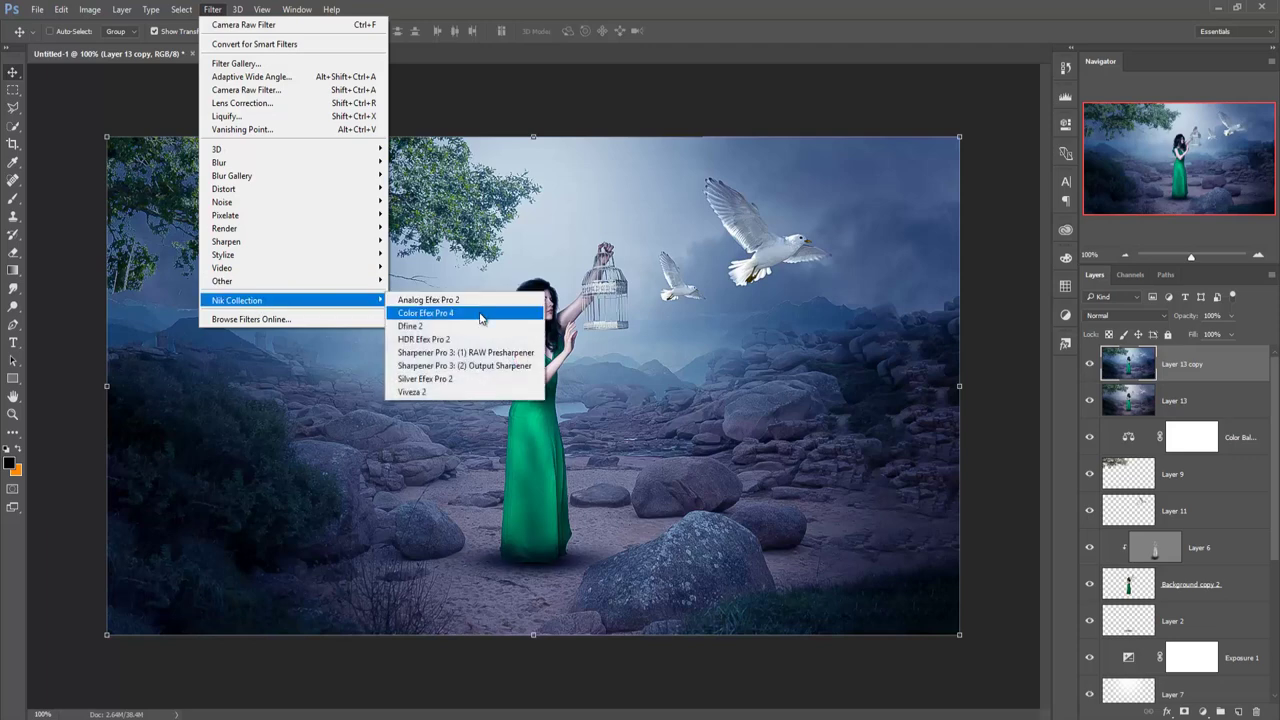
{"action": "left_click", "coordinate": [483, 313]}
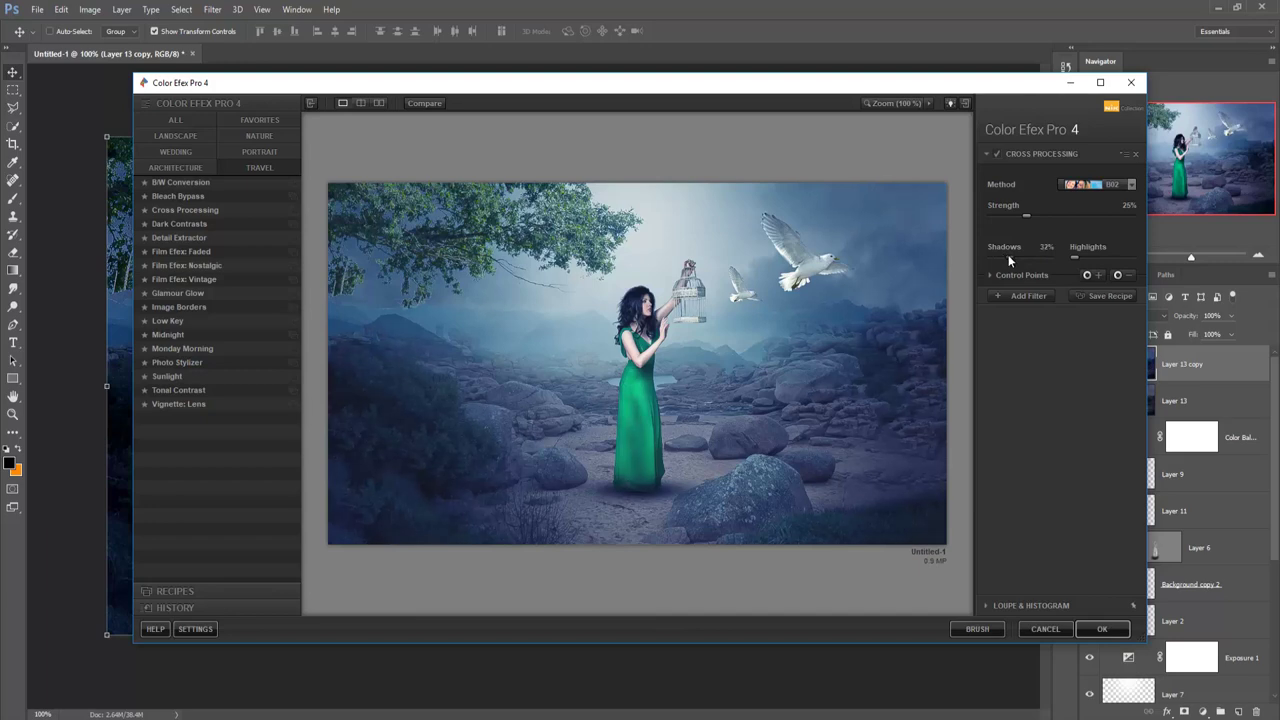
{"action": "left_click_drag", "start_coordinate": [1006, 254], "coordinate": [1006, 255]}
{"action": "left_click_drag", "start_coordinate": [1036, 218], "coordinate": [1033, 218]}
{"action": "left_click", "coordinate": [1098, 629]}
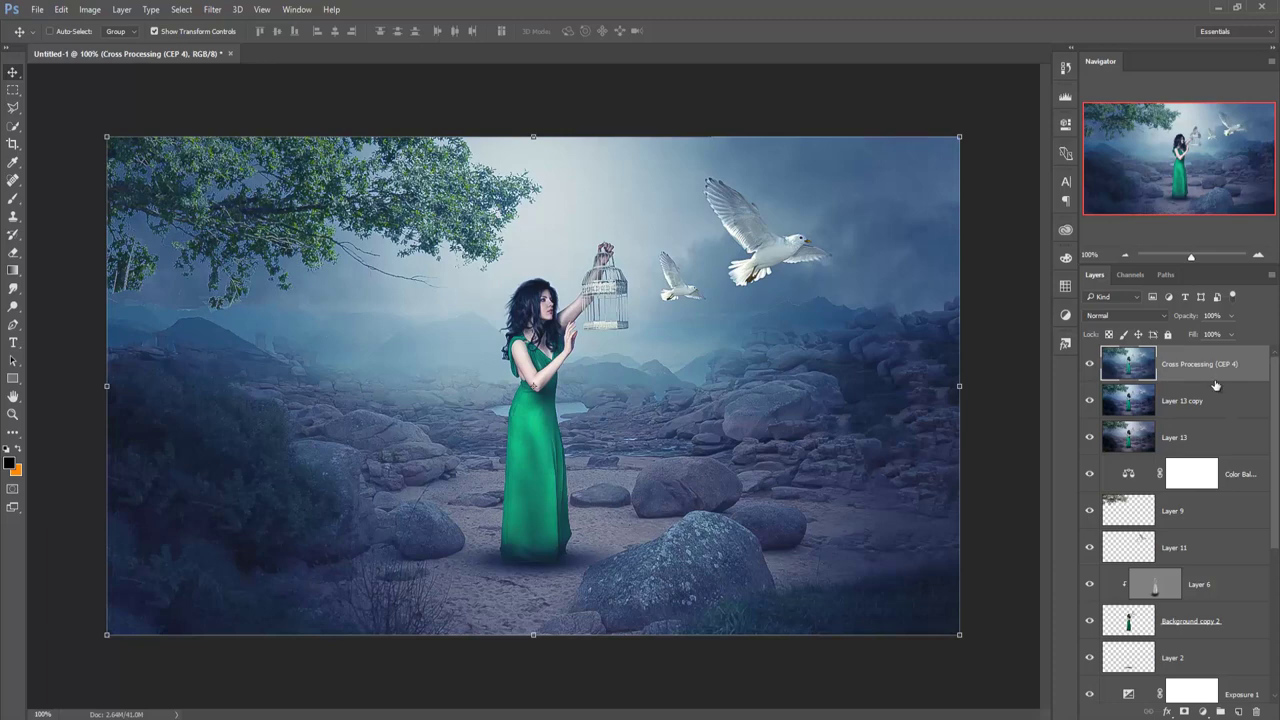
Add a Photo Filter adjustment layer using Warming Filter (85) at 25% density.
{"action": "left_click", "coordinate": [1200, 712]}
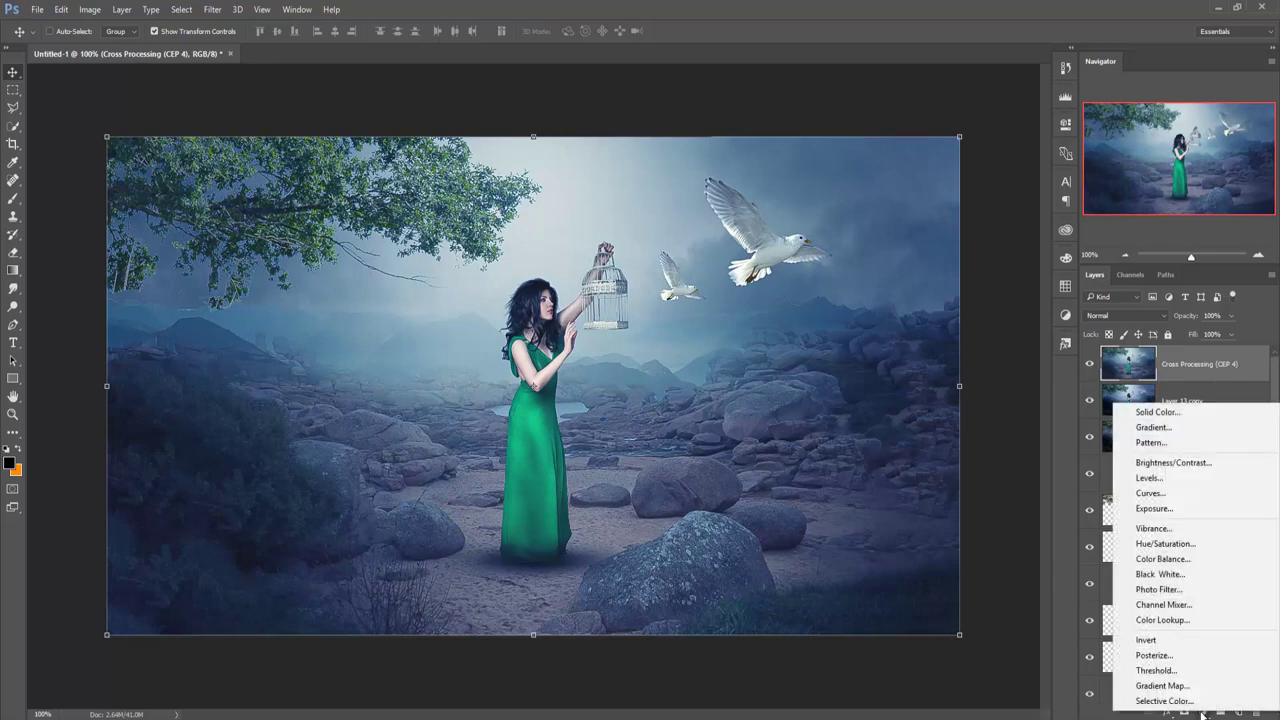
{"action": "left_click", "coordinate": [1160, 591]}
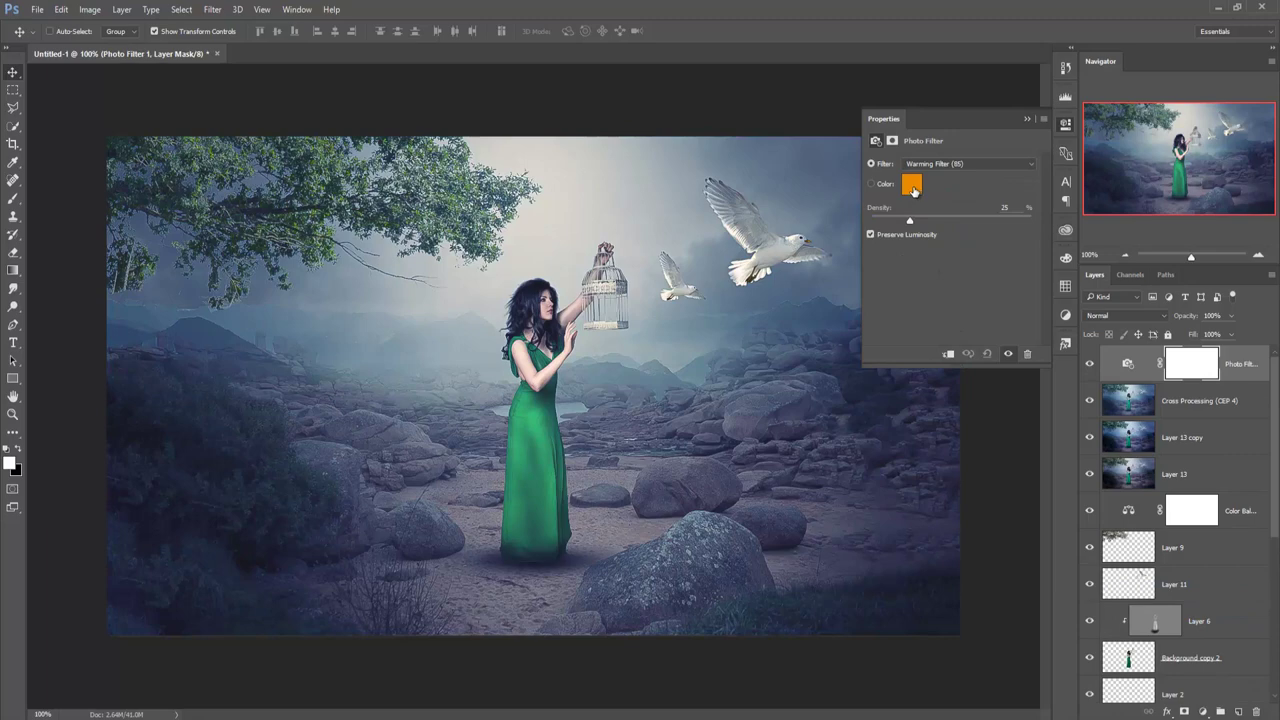
{"action": "left_click", "coordinate": [1026, 119]}
{"action": "left_click", "coordinate": [1103, 366]}
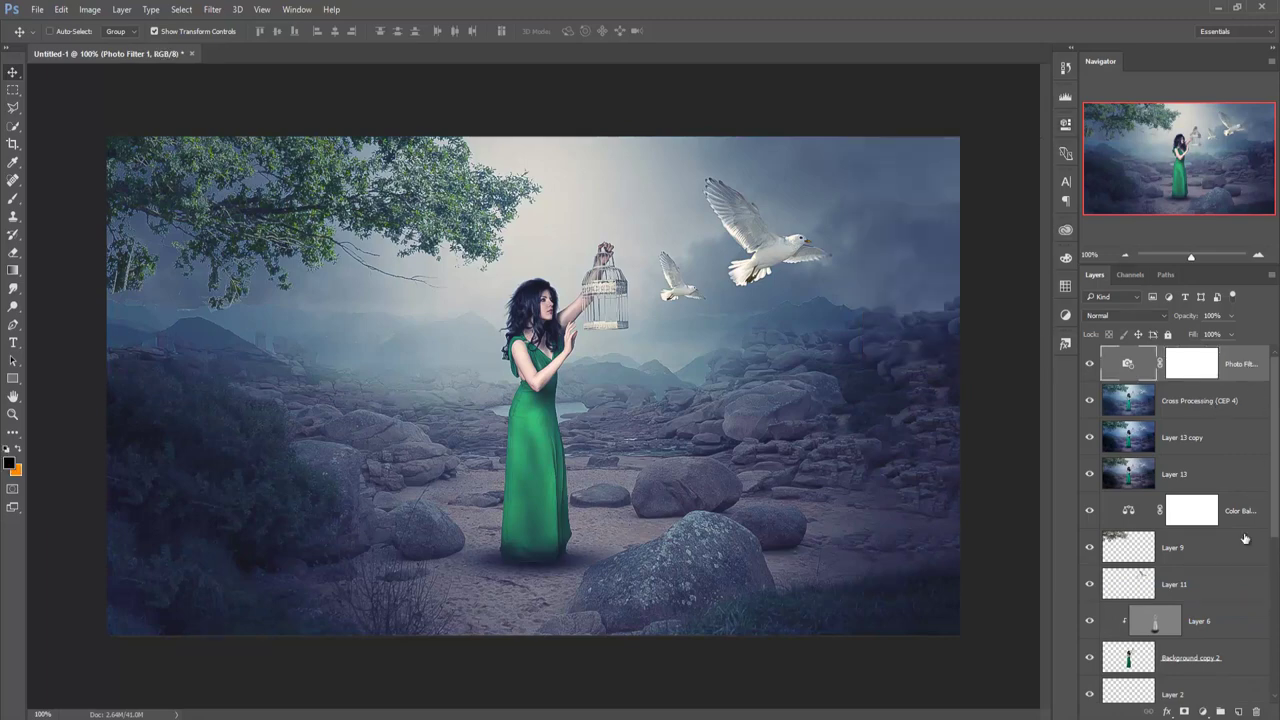